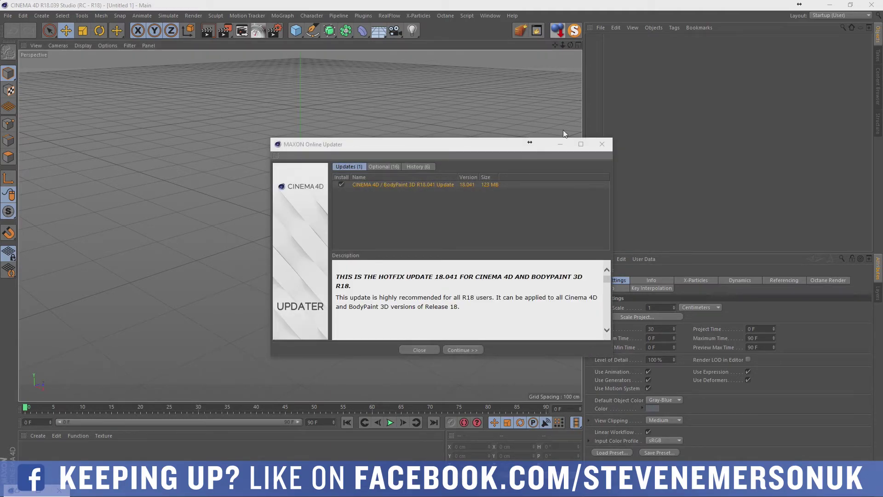
Close the MAXON Online Updater's 18.041 hotfix offer and show File > Recent Files.
click(602, 147)
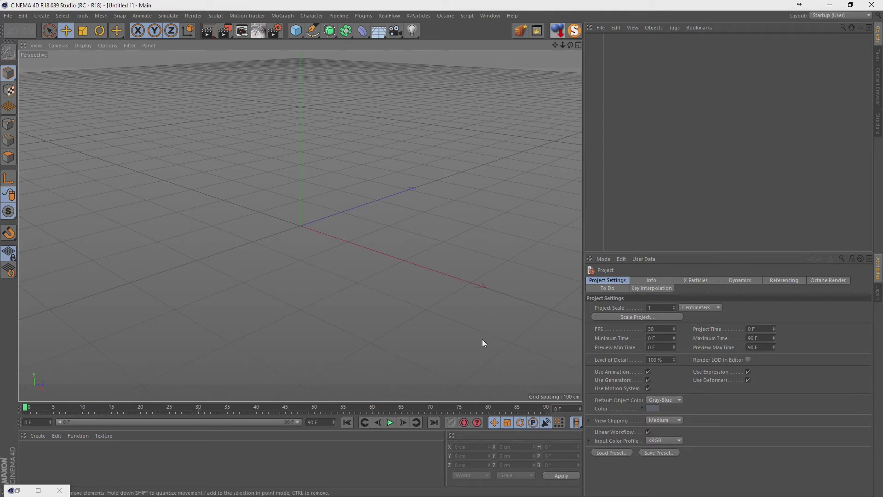
click(8, 15)
mouse_move(42, 192)
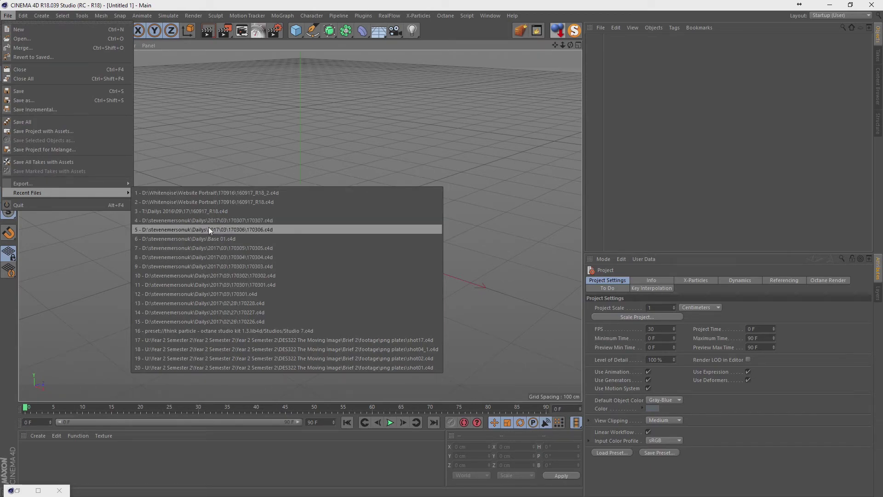
Open Base 01.c4d and start Save As in the Dailys\2017\03 folder.
click(215, 238)
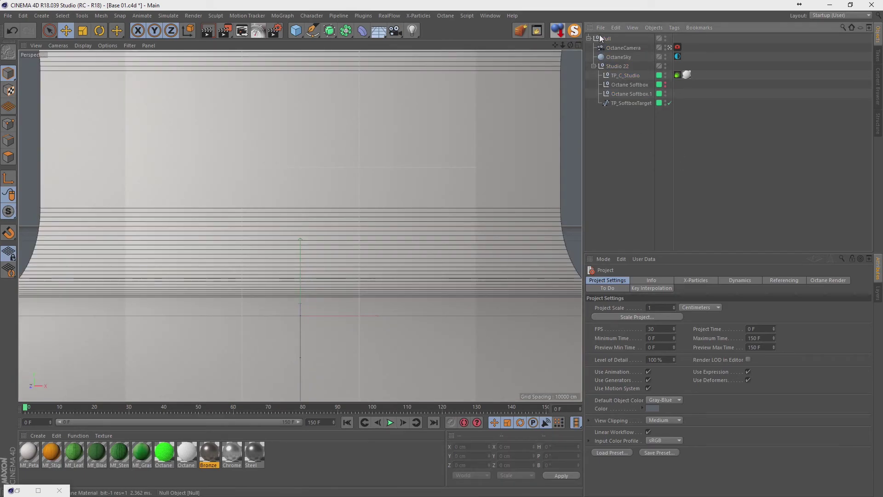
click(606, 38)
key(ctrl+shift+s)
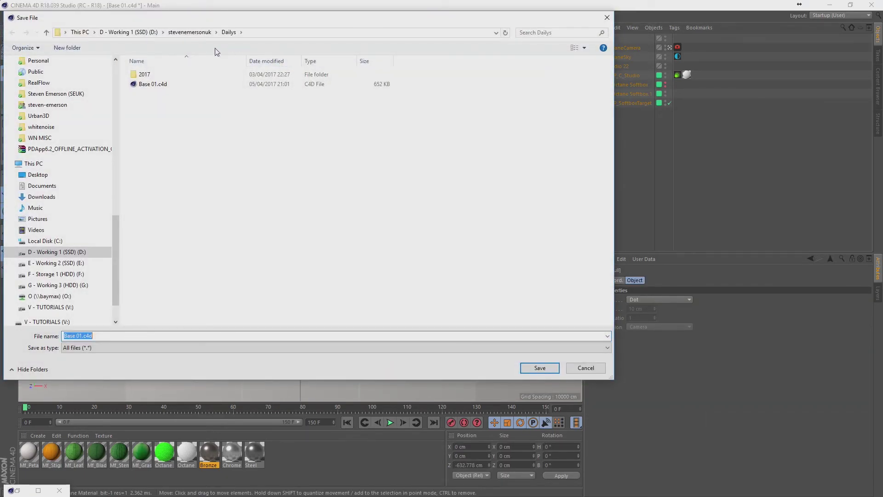
double_click(145, 97)
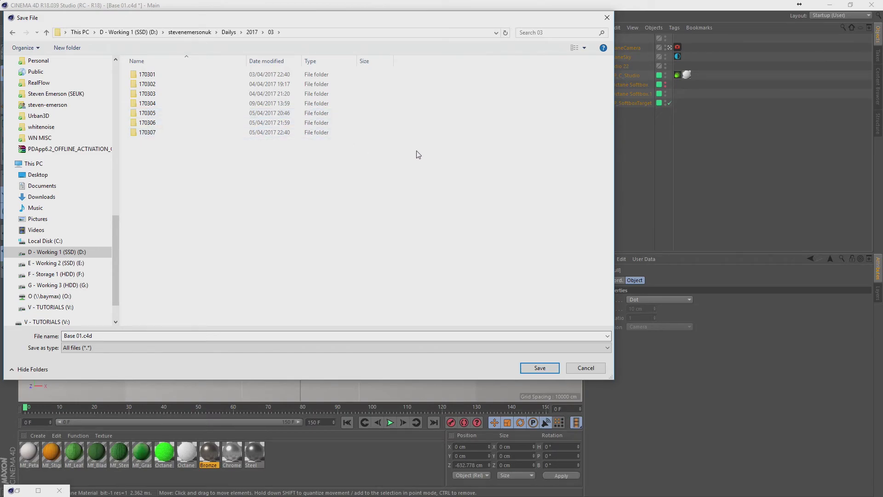
double_click(147, 132)
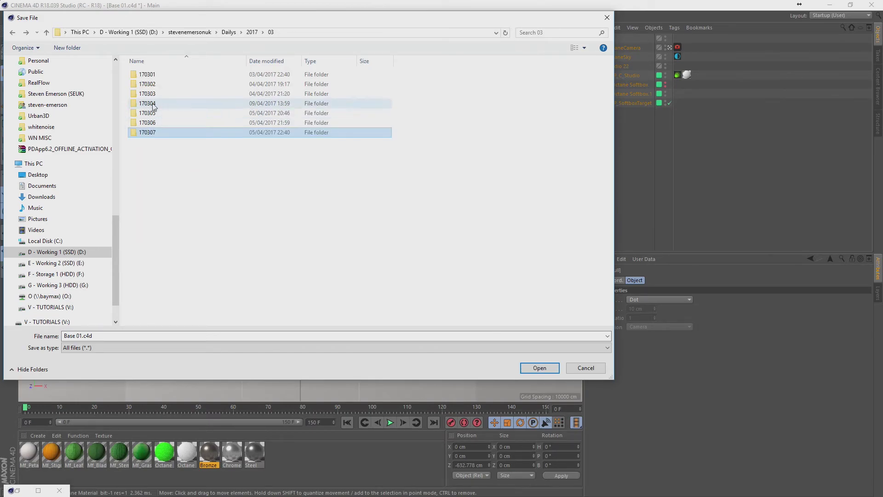
key(BackSpace)
Create a 170308 folder under 03 and save the scene there as 170308.c4d.
click(77, 49)
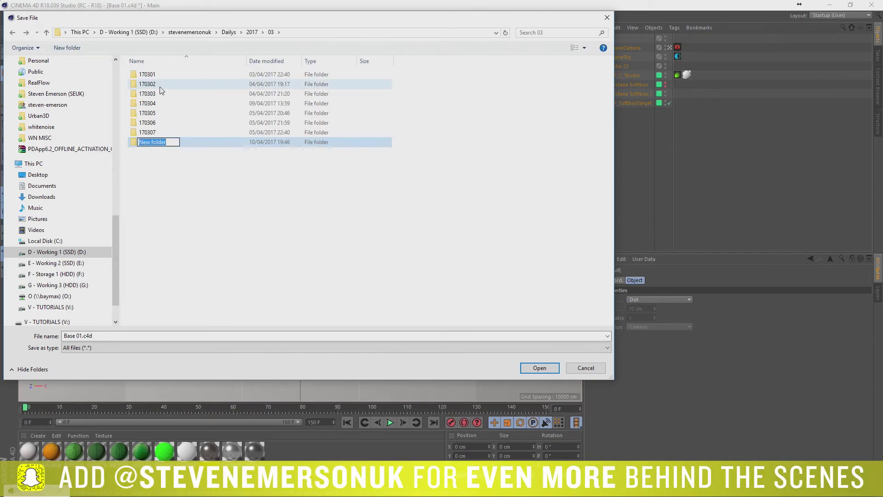
text(1)
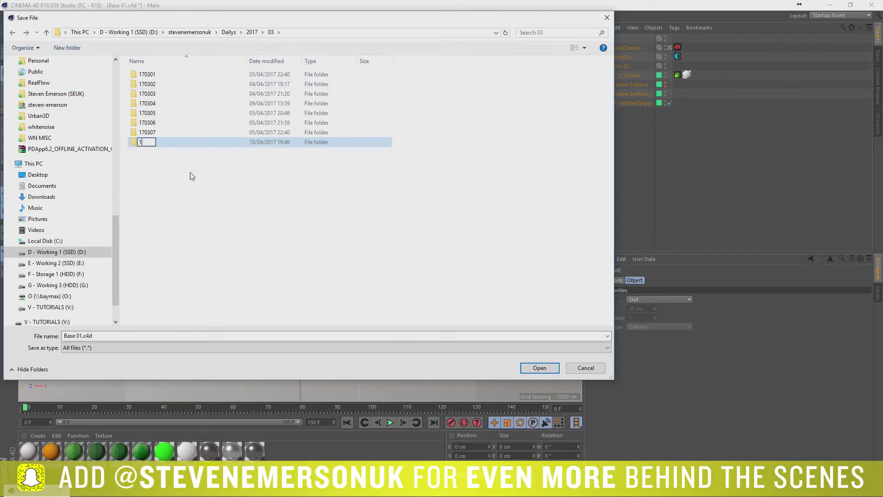
text(70308)
key(Return)
key(Return)
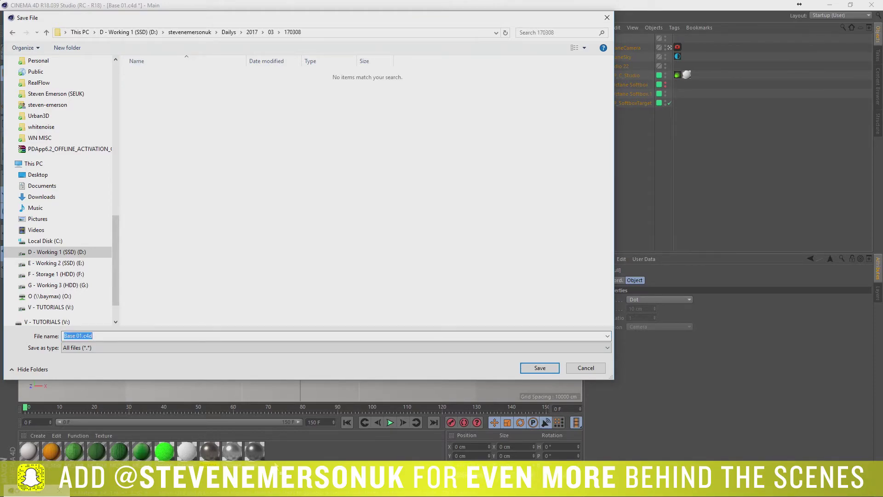
text(1703)
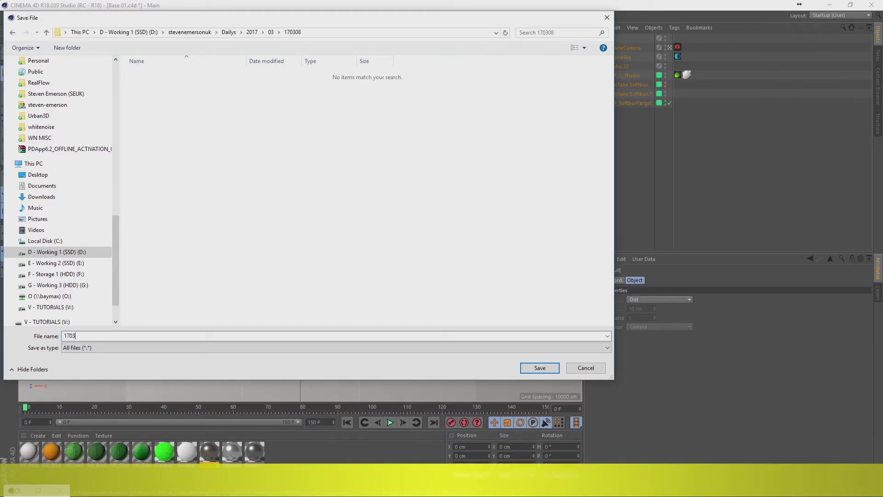
text(08)
key(Return)
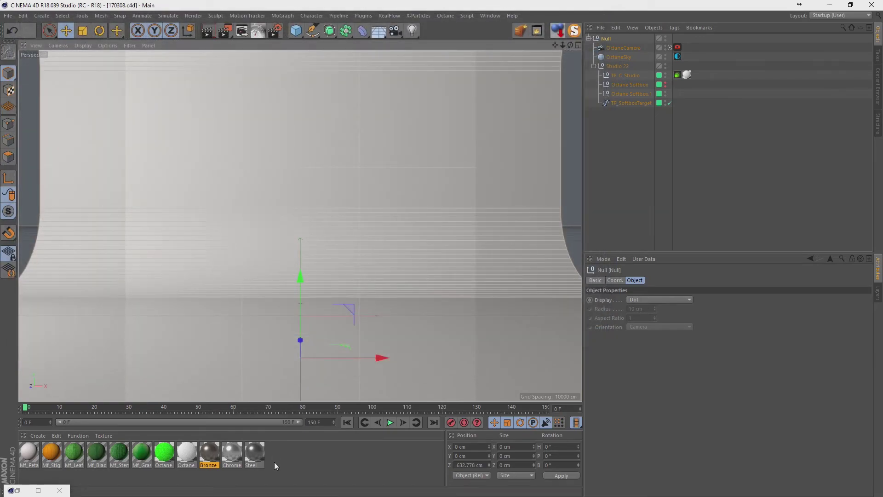
Clear the object selection, glance at the X-Particles menu, and show the primitives palette.
click(606, 141)
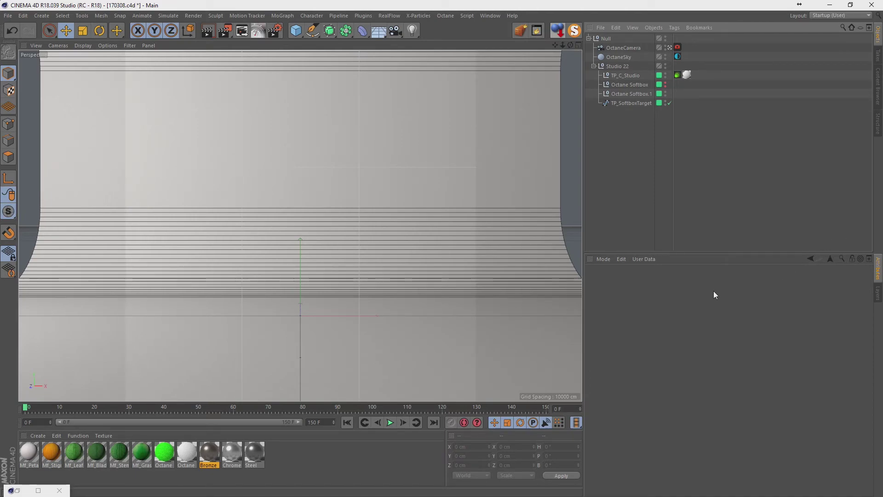
key(ctrl+a)
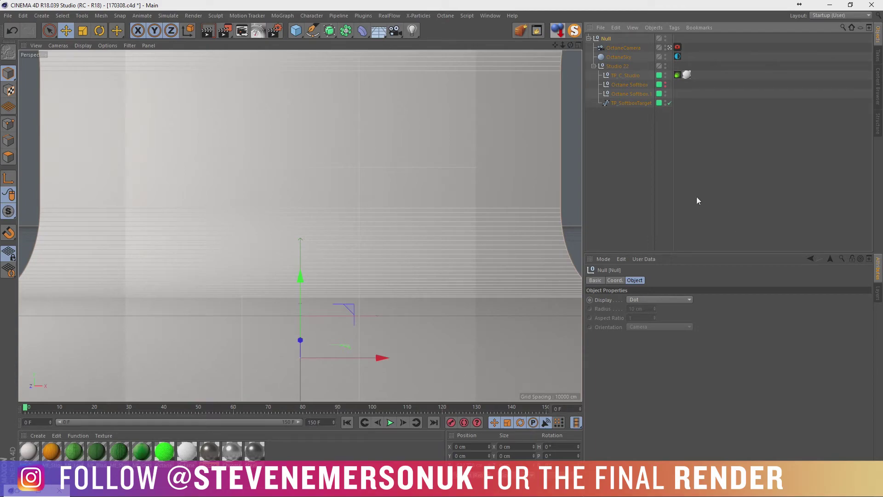
click(698, 201)
click(418, 15)
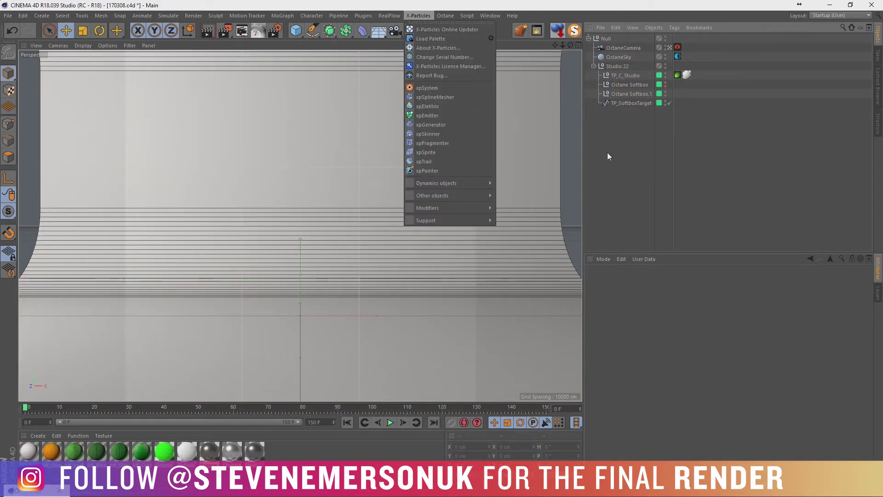
click(608, 156)
click(296, 30)
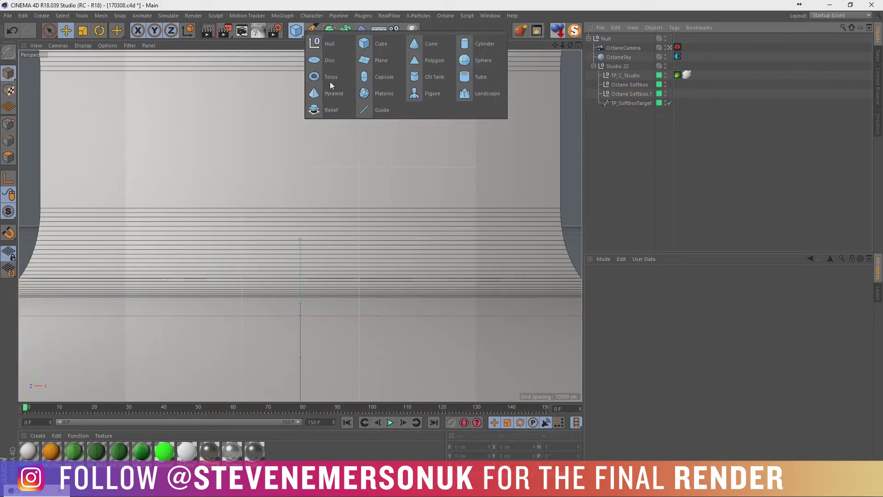
Add a cube, raise it above the studio floor, and set its Size Y to 30 cm.
click(373, 44)
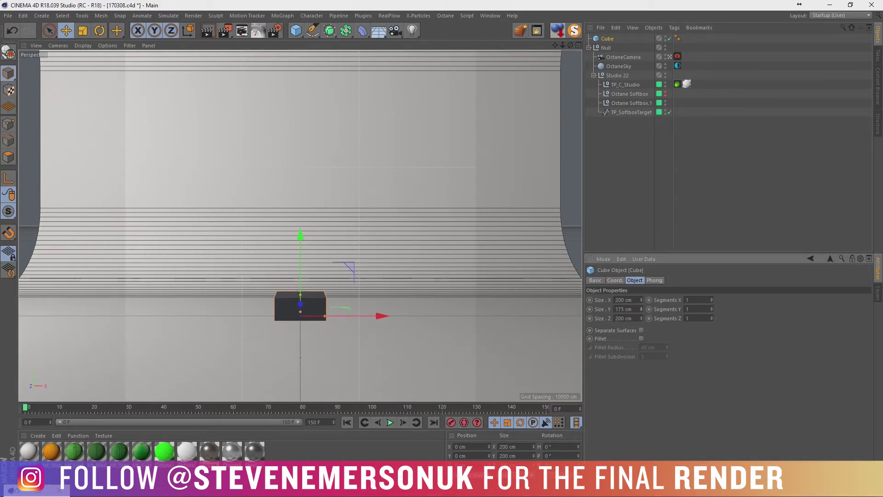
drag(641, 309, 640, 322)
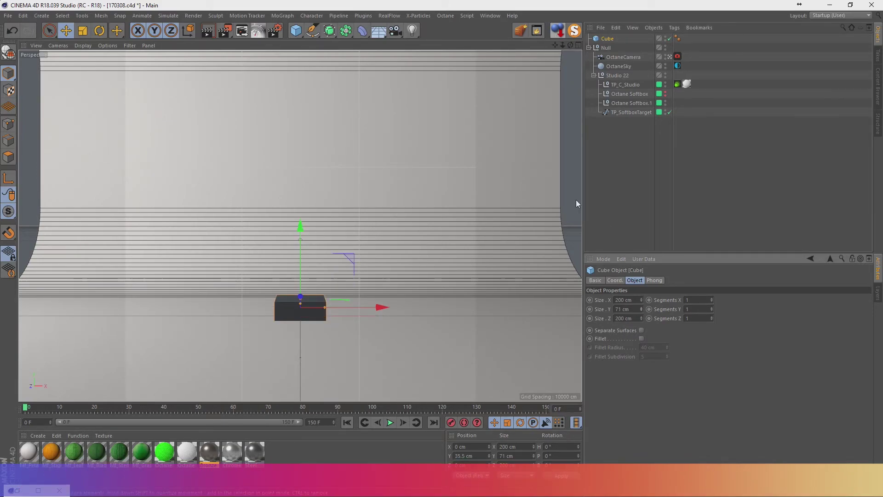
click(299, 263)
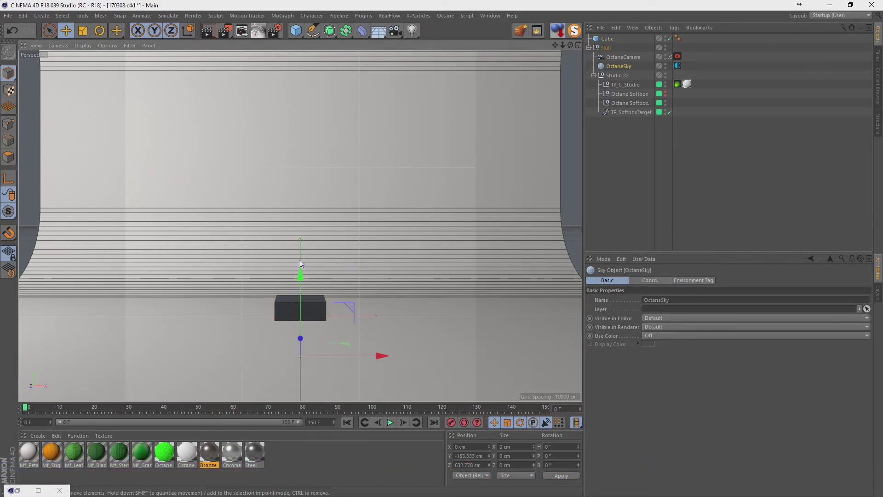
click(303, 302)
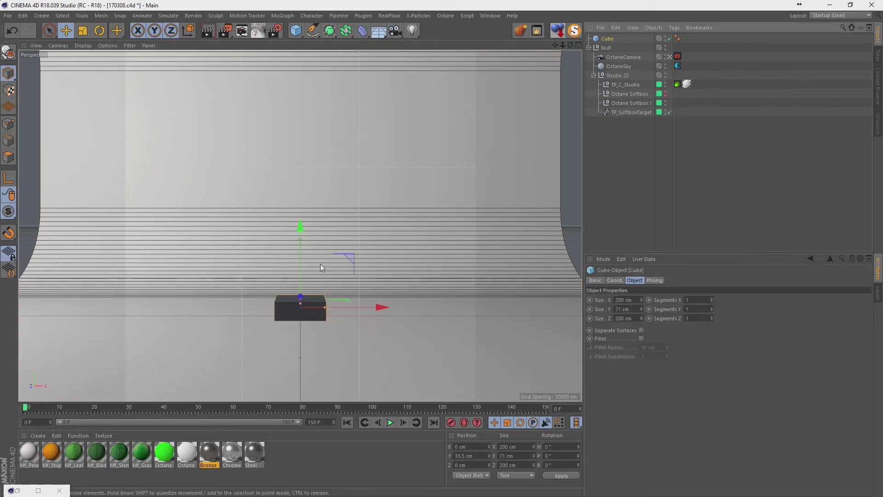
drag(301, 227, 301, 115)
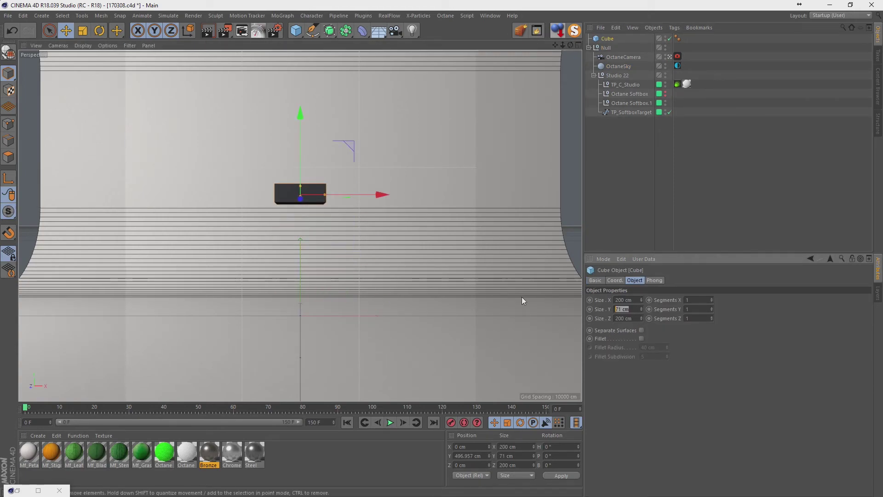
text(50)
key(Return)
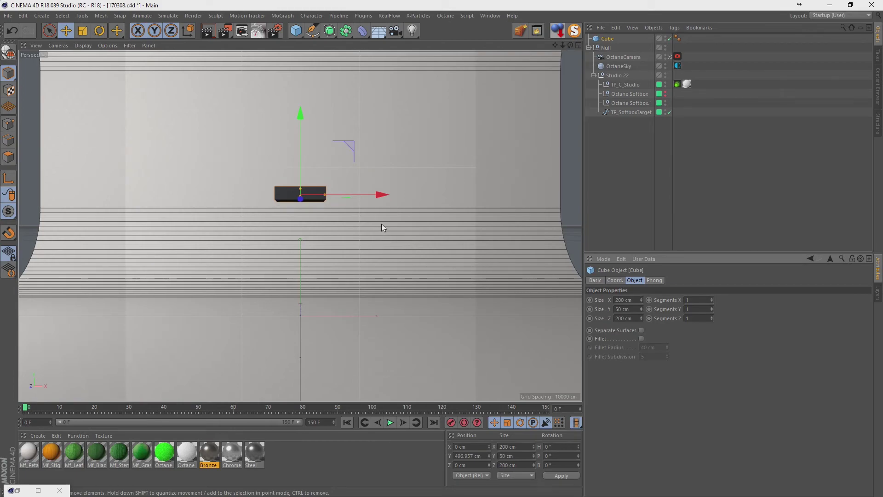
double_click(626, 308)
text(320)
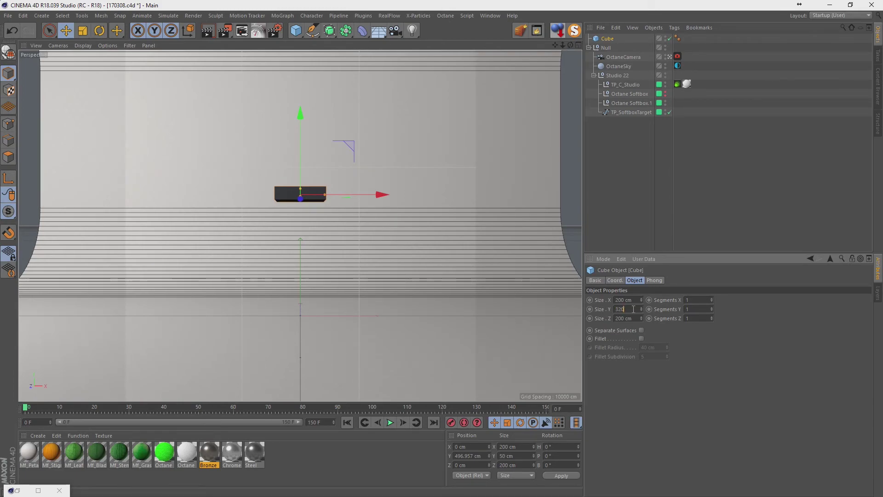
key(BackSpace)
key(BackSpace)
text(0)
key(Return)
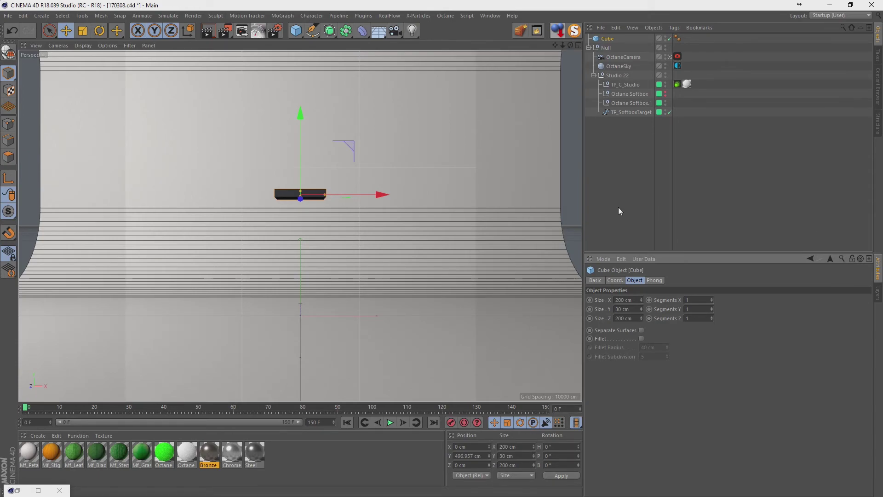
Set the cube's Size X and Size Z to 500 cm, making a flat slab.
click(617, 138)
click(607, 38)
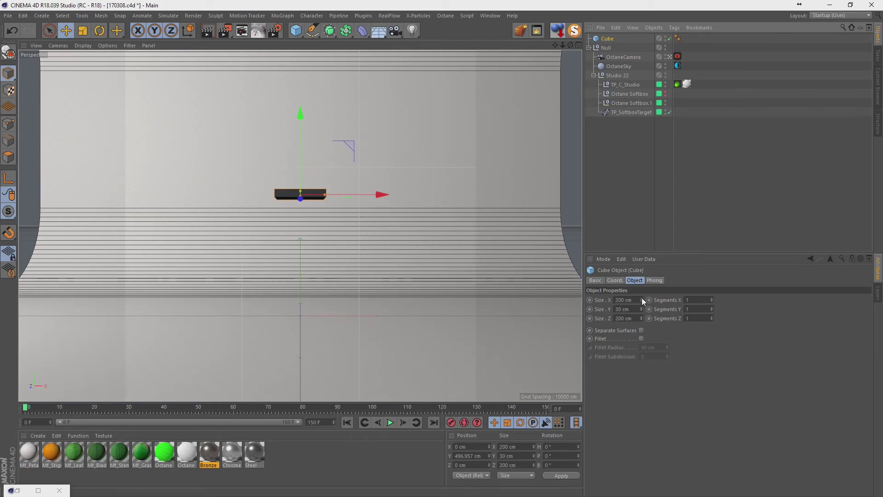
click(624, 299)
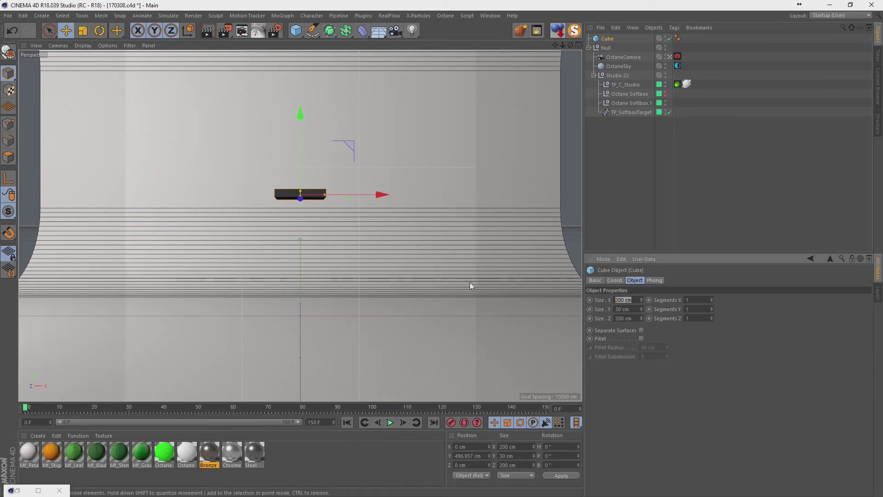
text(500)
click(625, 318)
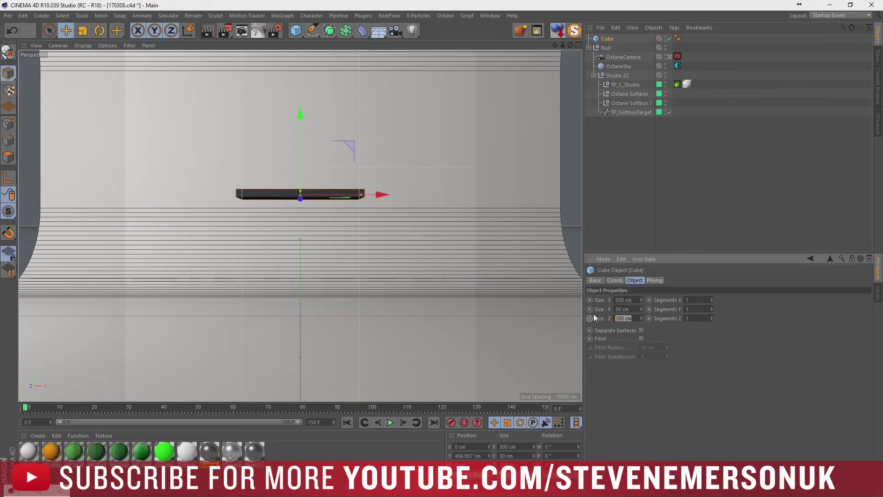
text(500)
key(Return)
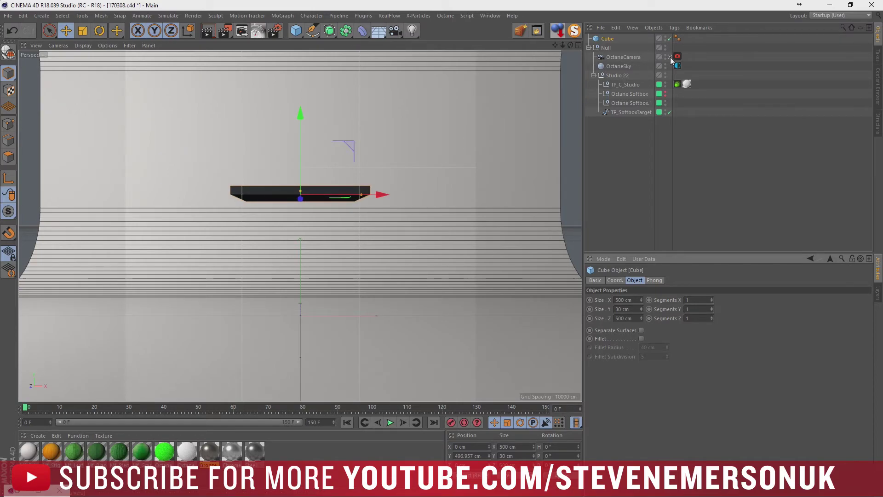
mouse_move(414, 207)
alt+mouse_down()
mouse_move(290, 228)
mouse_move(233, 268)
mouse_move(327, 188)
alt+mouse_up()
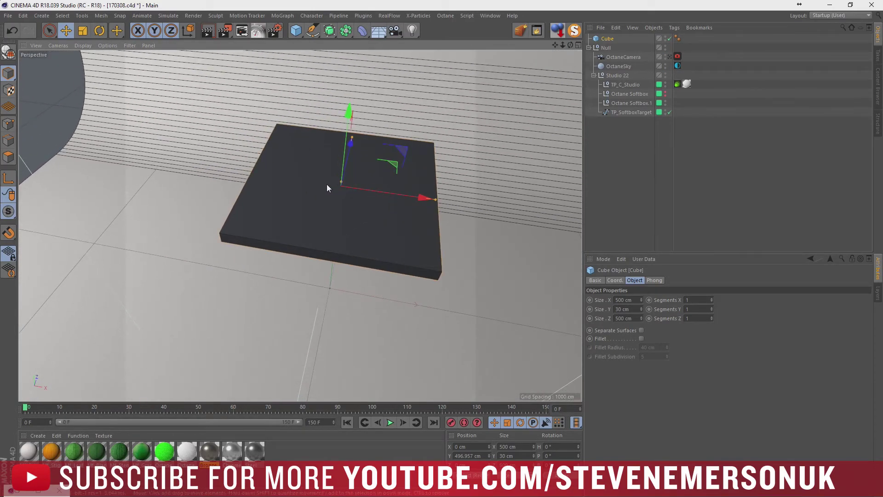
Put the slab inside a MoGraph Linear Cloner to make a stack of three.
click(617, 173)
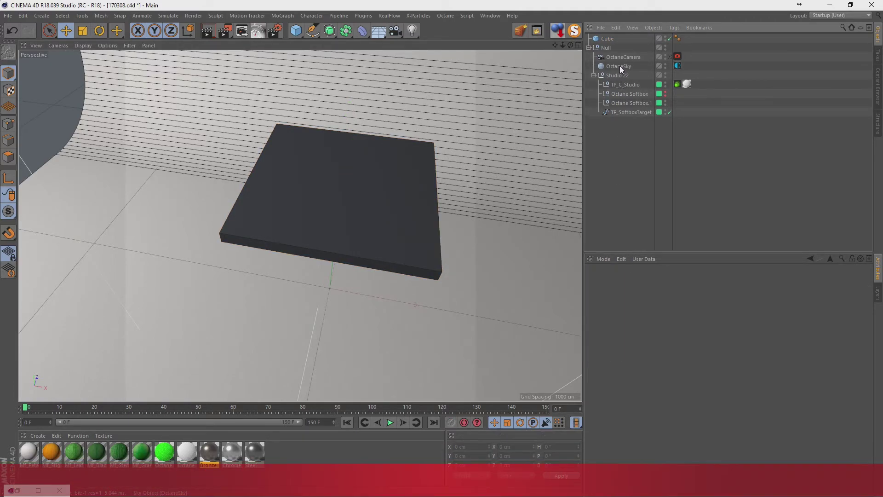
click(607, 39)
click(282, 16)
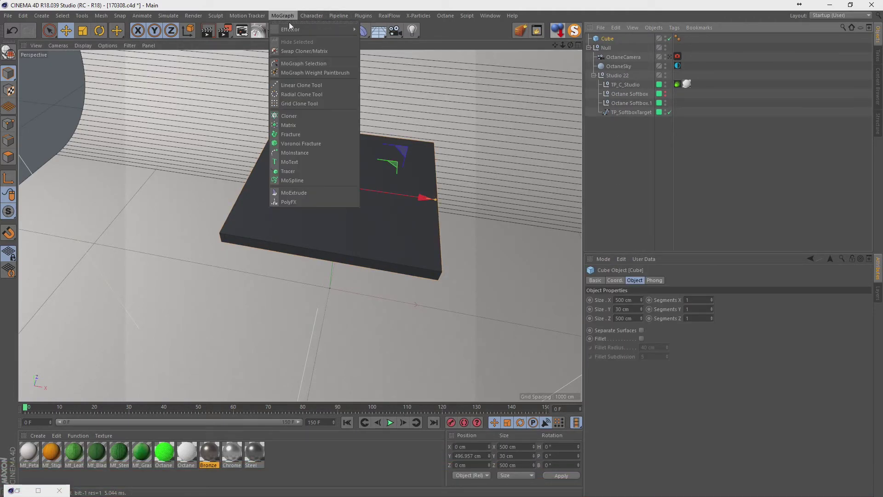
alt+click(303, 118)
alt+drag(349, 239, 365, 178)
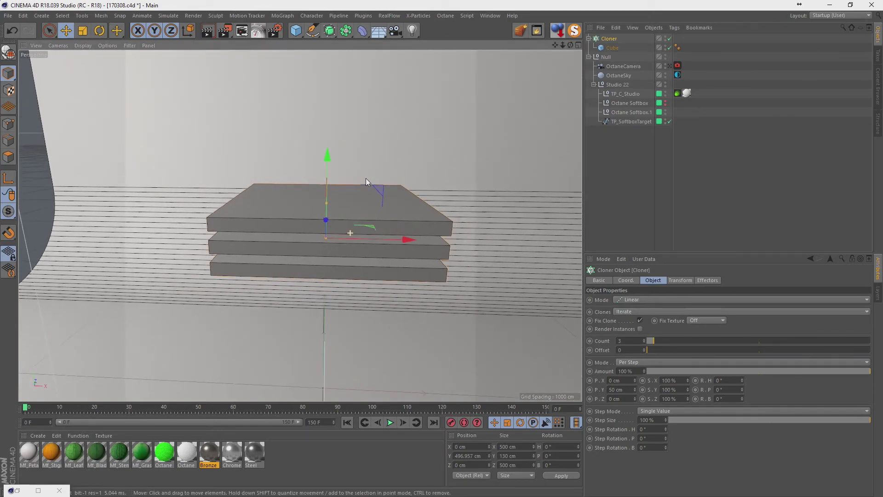
drag(635, 390, 634, 387)
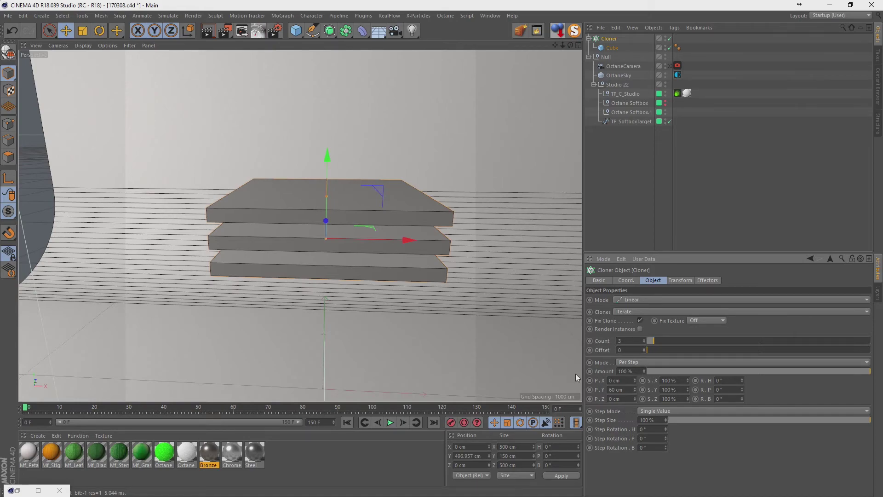
alt+drag(576, 373, 412, 300)
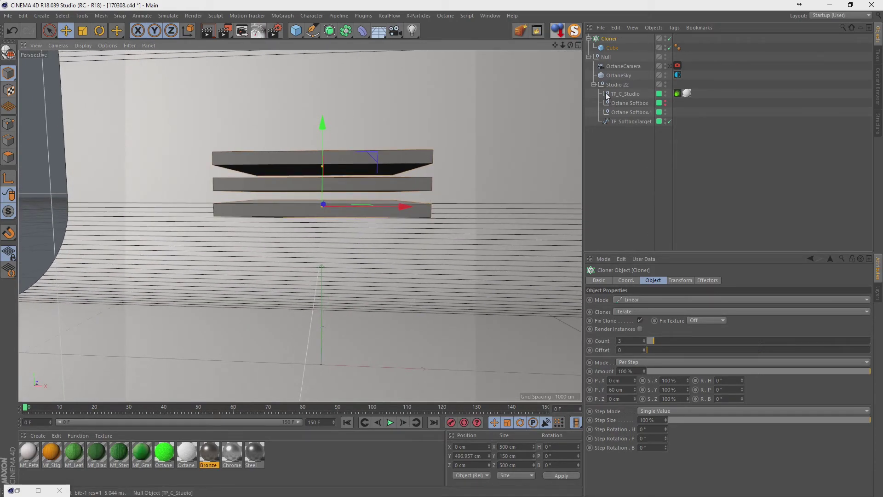
Set the cloned Cube's Size Y to 15 cm and the Cloner's P.Y to 40 cm.
click(612, 48)
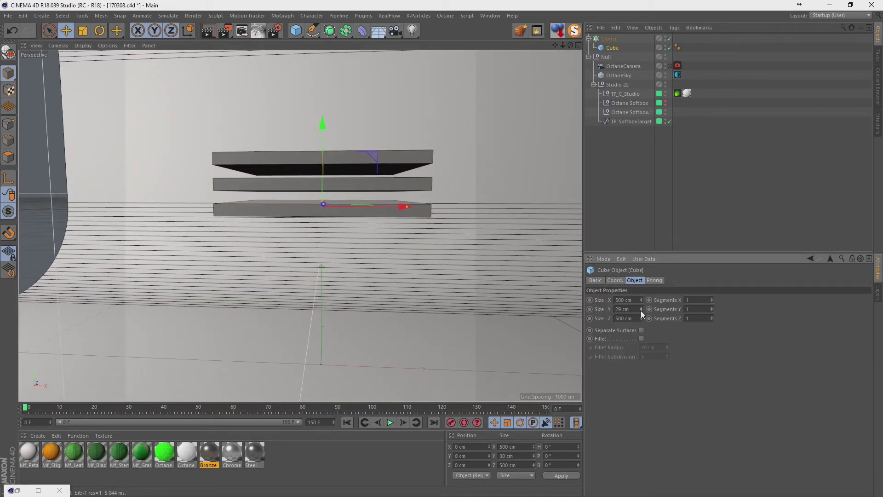
drag(641, 310, 641, 306)
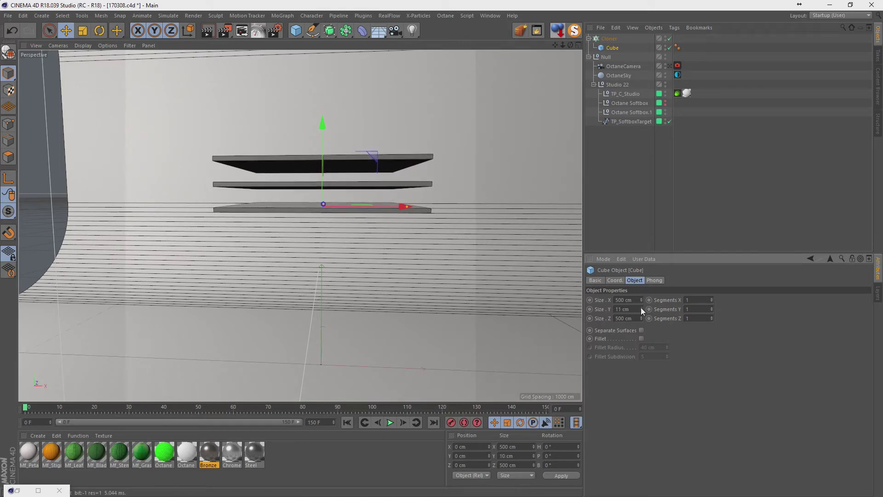
click(609, 39)
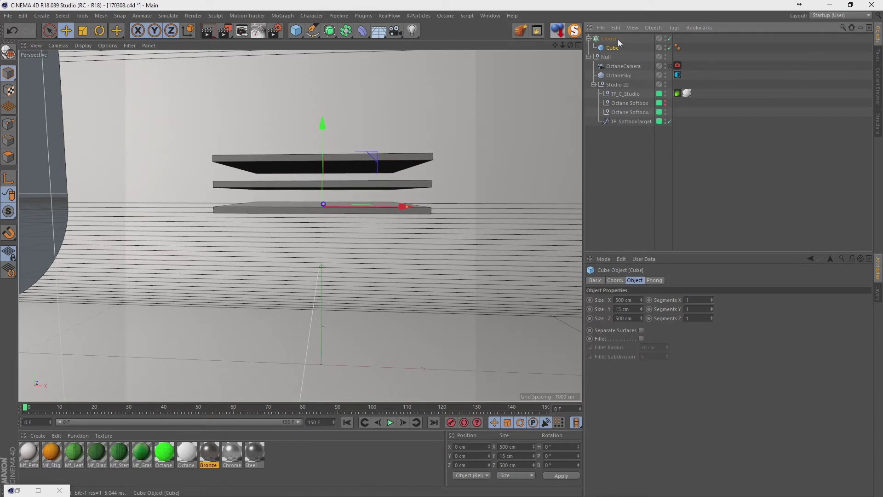
drag(632, 389, 634, 385)
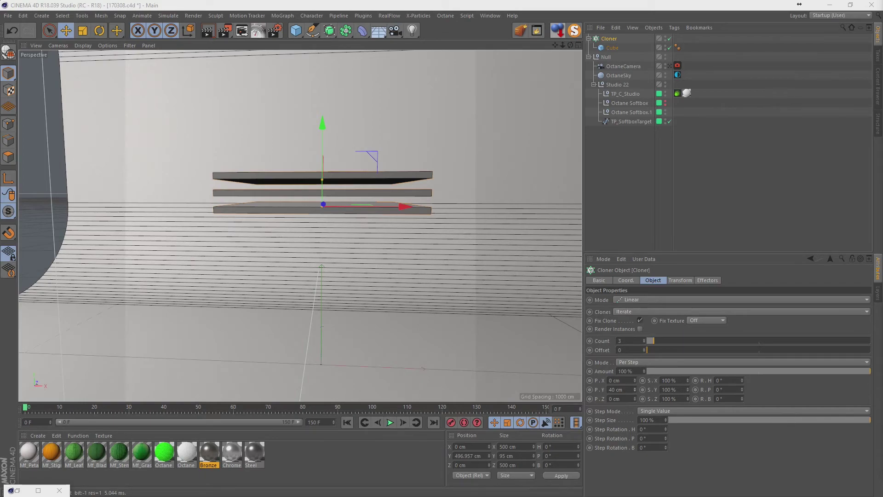
key(ctrl+z)
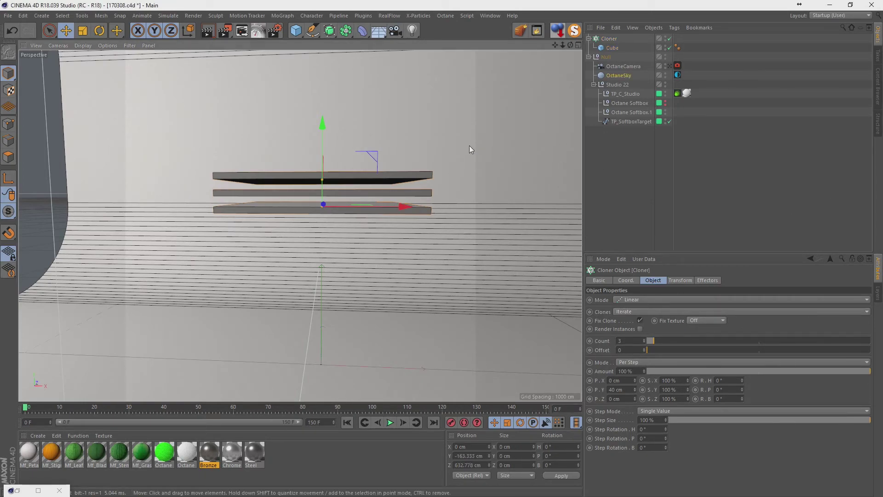
mouse_move(380, 210)
alt+mouse_down()
mouse_move(358, 205)
mouse_move(352, 184)
alt+mouse_up()
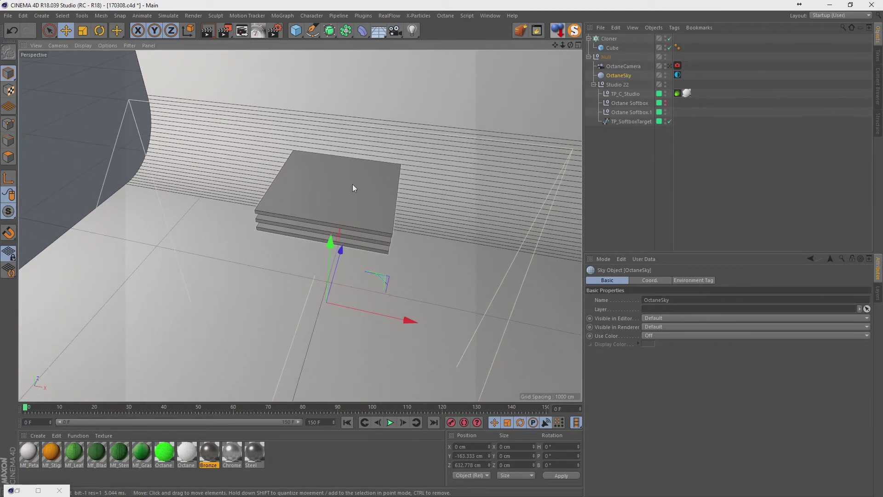
key(ctrl+z)
key(ctrl+z)
key(ctrl+z)
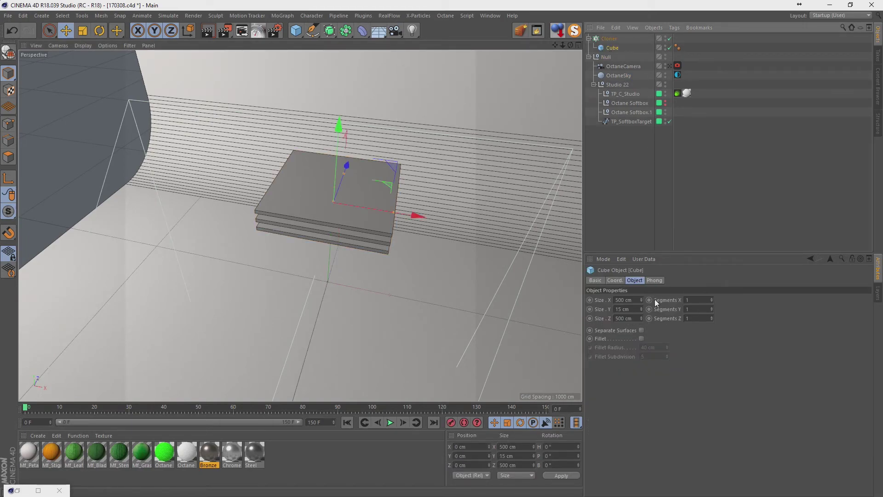
click(641, 339)
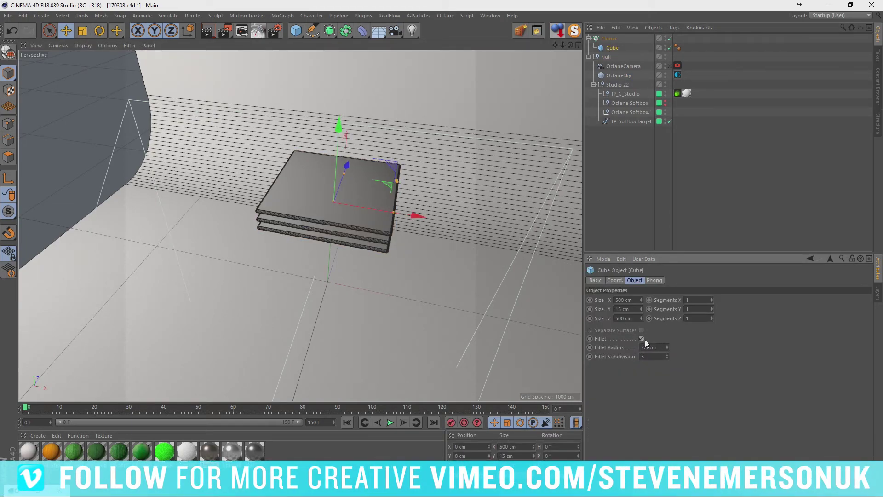
click(642, 339)
Enter 20 segments for the slab cube's X, Y and Z.
click(700, 299)
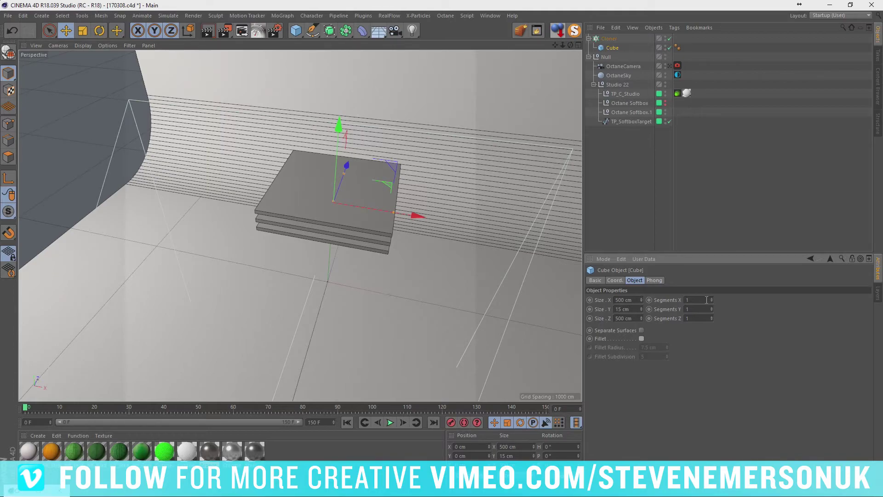
text(20)
key(Tab)
text(20)
key(Tab)
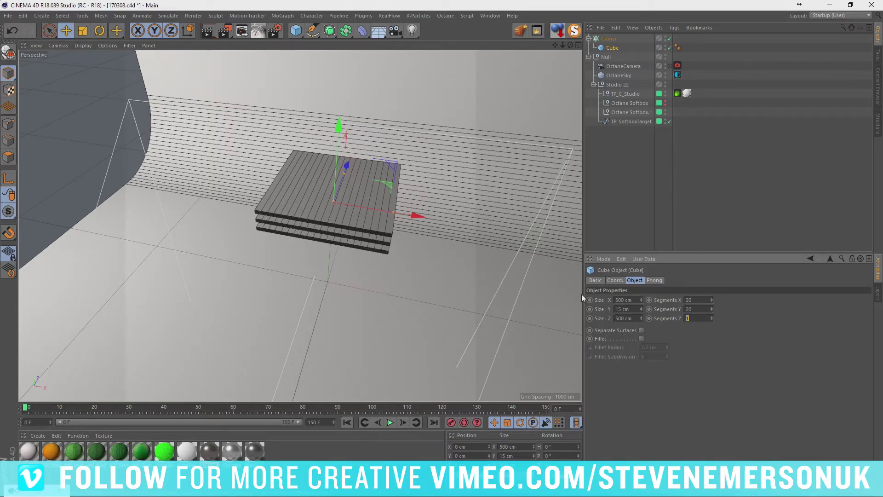
text(20)
key(Return)
key(shift+Tab)
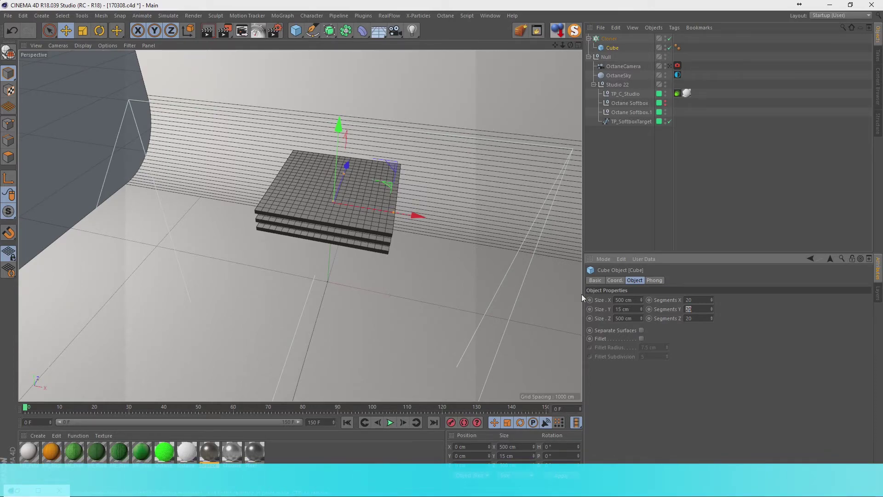
text(10)
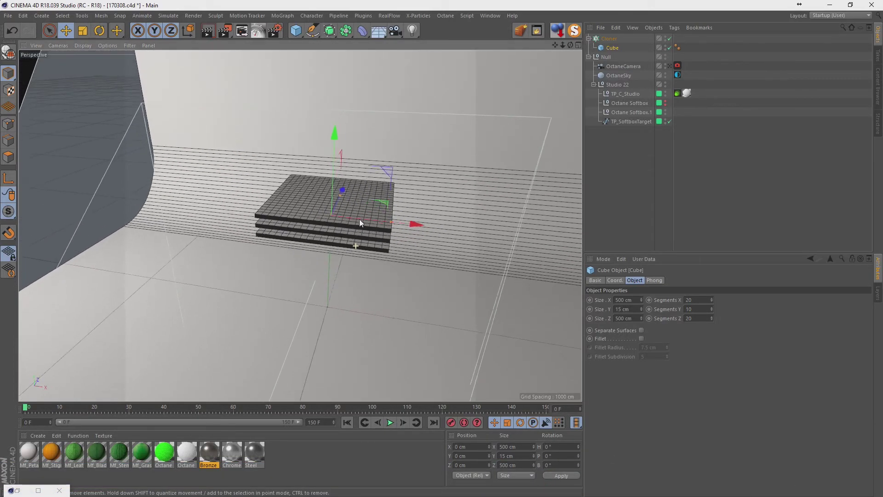
Reduce the slab's Segments Y to 1, keeping the 20 × 20 top grid.
alt+drag(360, 219, 311, 220)
double_click(696, 309)
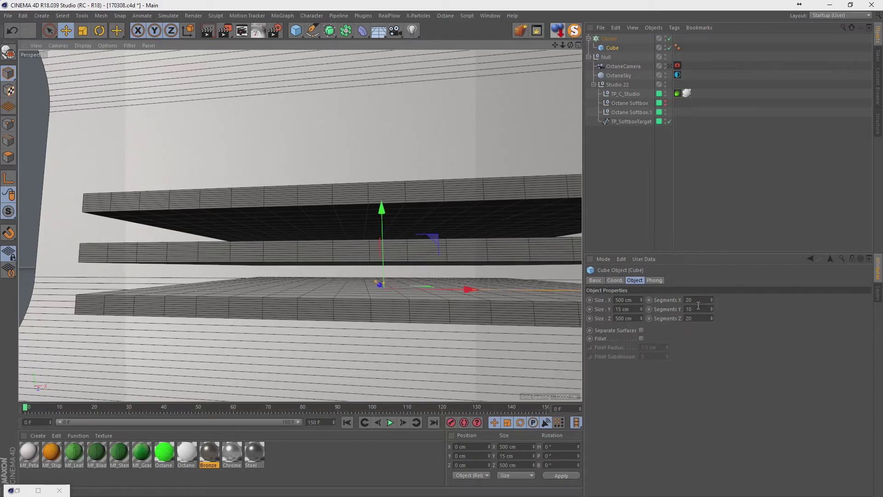
text(1)
key(Return)
mouse_move(580, 274)
alt+mouse_down()
mouse_move(422, 215)
mouse_move(395, 146)
mouse_move(358, 237)
mouse_move(346, 171)
alt+mouse_up()
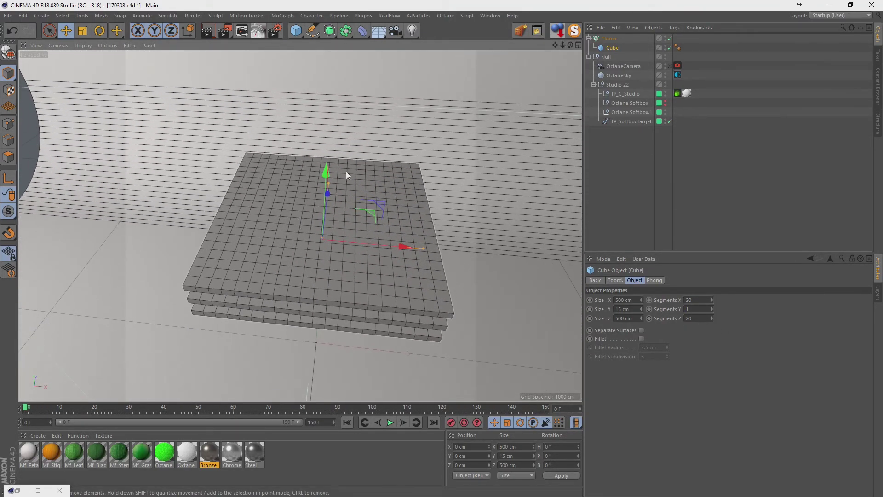
click(642, 142)
click(611, 49)
Set the Cloner Count to 10 and its P.Y spacing to 25 cm.
click(609, 38)
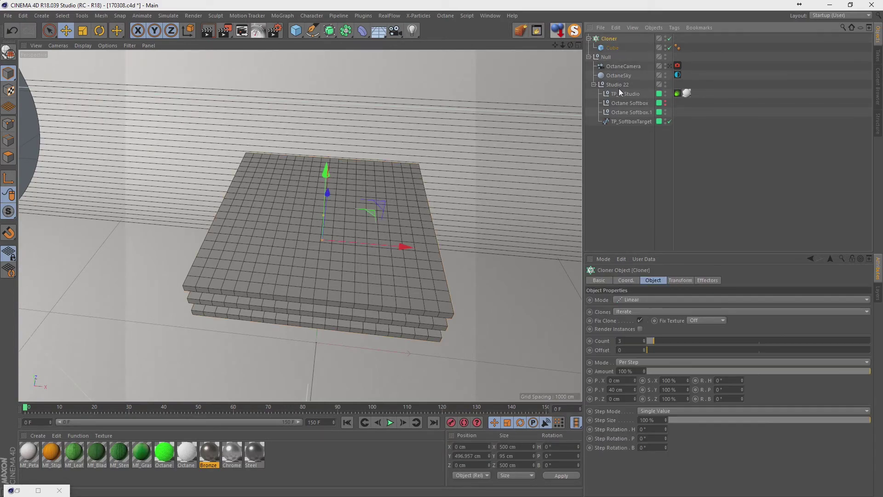
drag(644, 342, 648, 340)
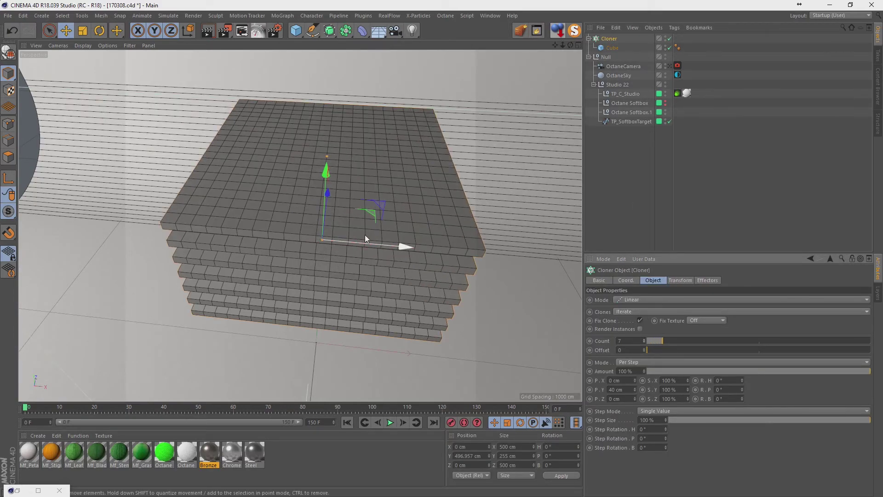
alt+drag(365, 234, 374, 161)
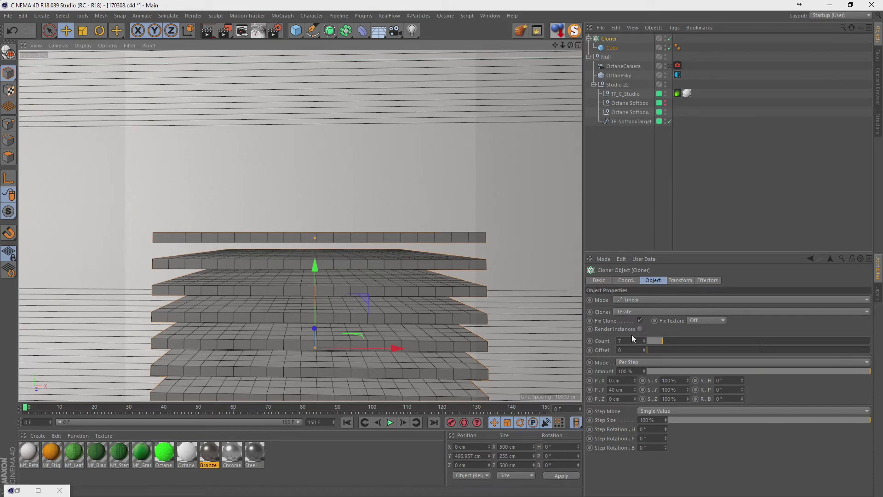
drag(645, 338, 646, 338)
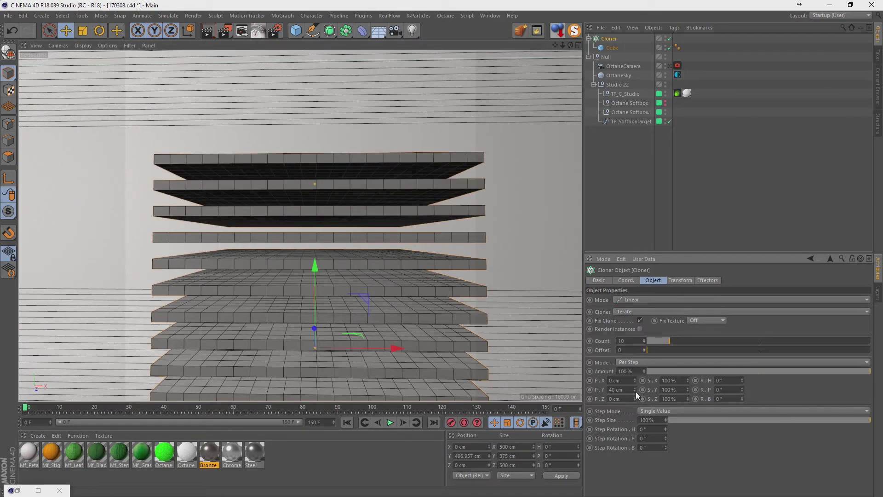
drag(636, 391, 636, 391)
mouse_move(252, 297)
alt+mouse_down()
mouse_move(263, 219)
mouse_move(283, 181)
mouse_move(332, 222)
alt+mouse_up()
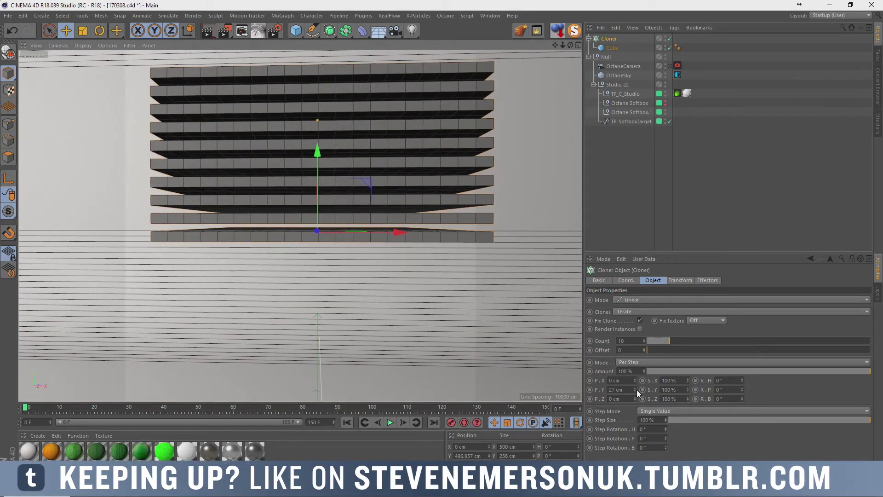
drag(637, 390, 634, 388)
Add a new default 200 cm Cube from the primitives palette.
mouse_move(331, 257)
alt+mouse_down()
mouse_move(360, 204)
mouse_move(348, 285)
mouse_move(311, 242)
mouse_move(322, 173)
mouse_move(317, 93)
alt+mouse_up()
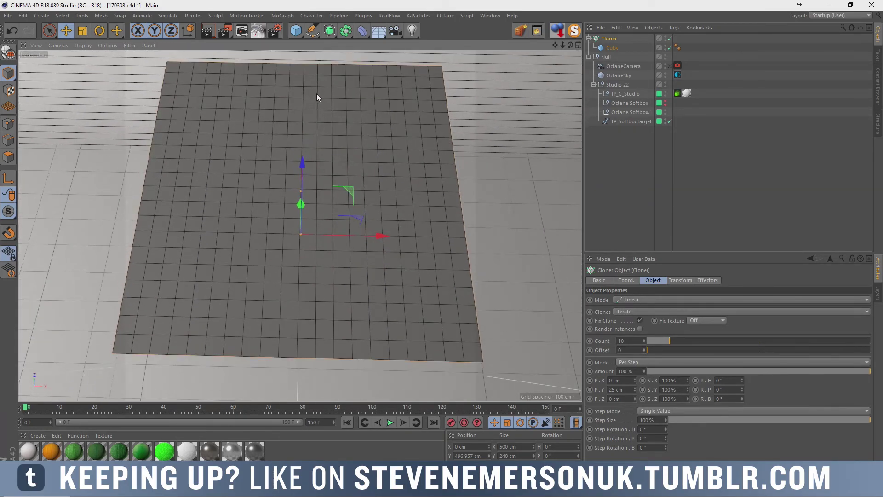
click(296, 31)
click(315, 44)
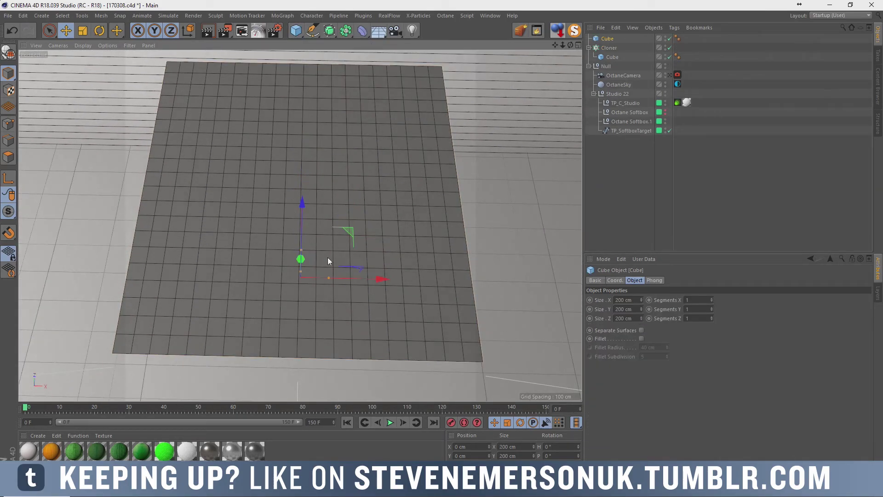
Enable Fillet on the new cube and stretch its Size Y to 738 cm.
mouse_move(328, 257)
alt+mouse_down()
mouse_move(344, 169)
mouse_move(358, 161)
mouse_move(376, 297)
mouse_move(341, 247)
mouse_move(341, 137)
alt+mouse_up()
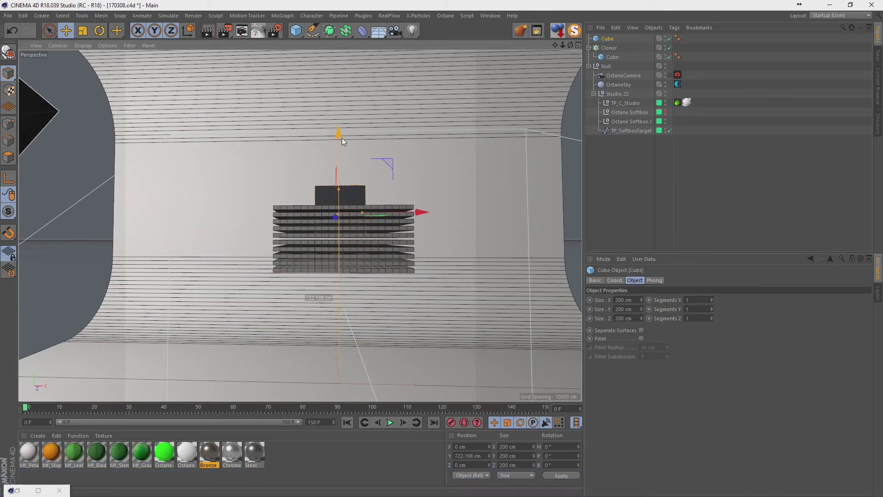
click(641, 338)
alt+drag(368, 248, 387, 119)
drag(334, 253, 334, 194)
mouse_move(486, 315)
alt+mouse_down()
mouse_move(438, 222)
mouse_move(451, 221)
alt+mouse_up()
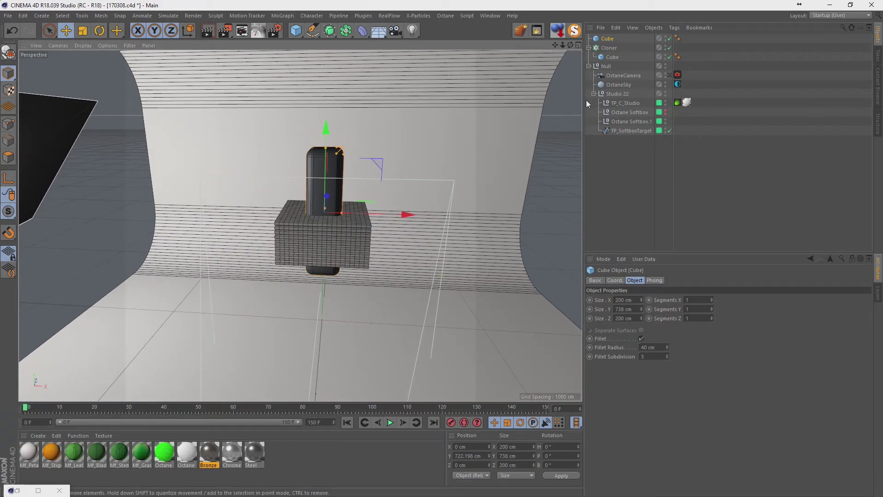
Set the cloned slab Cube's Size X and Z to 1000 cm and activate OctaneCamera.
click(612, 57)
click(625, 300)
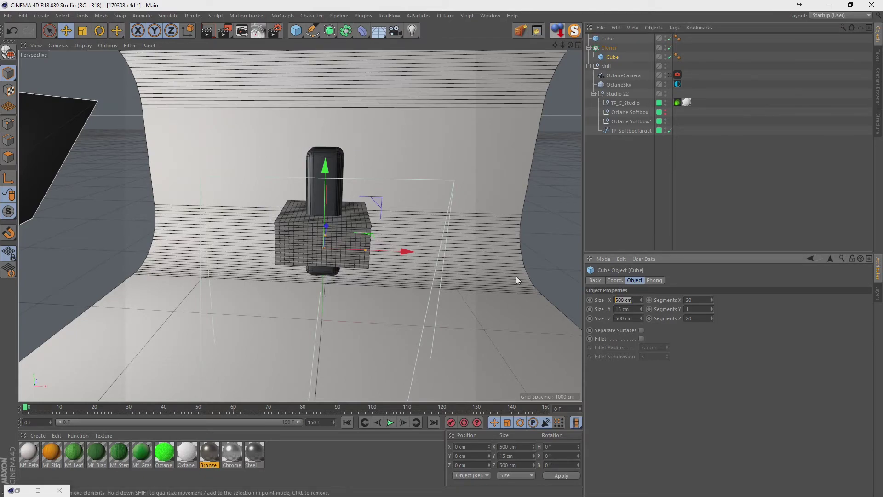
text(1000)
key(Tab)
key(Tab)
text(1000)
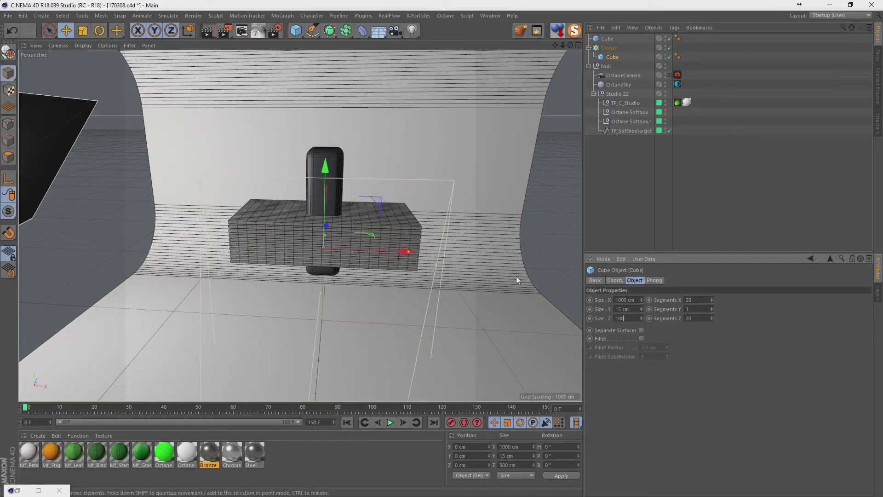
key(Tab)
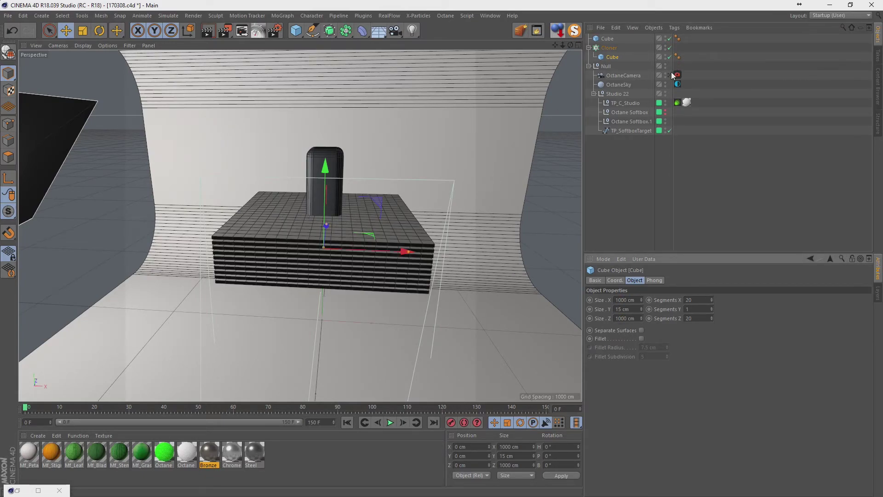
click(670, 74)
ctrl+click(625, 75)
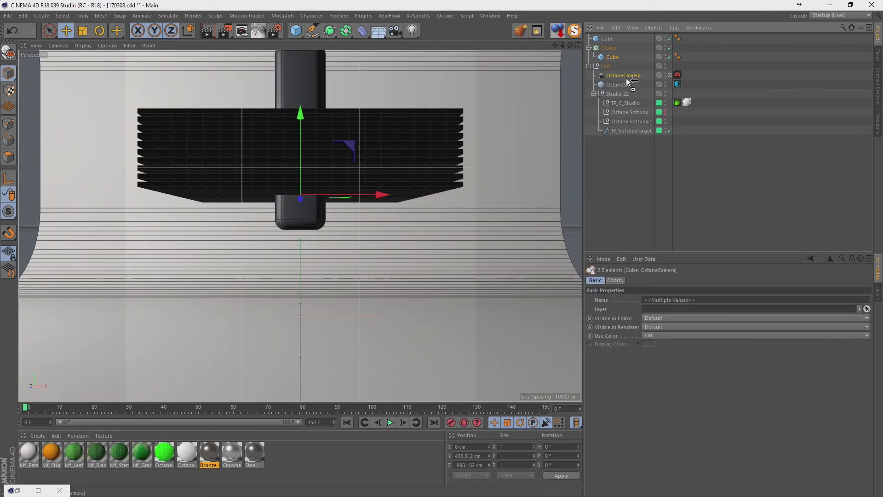
Duplicate the Octane camera as OctaneCamera.1 and set its R.P to -90° in Coord.
ctrl+drag(626, 75, 644, 80)
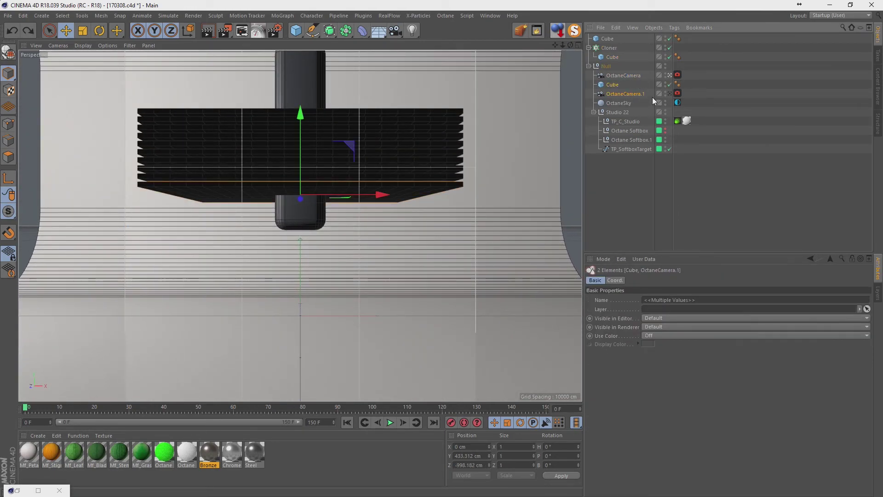
key(ctrl+z)
click(623, 78)
ctrl+drag(623, 78, 628, 82)
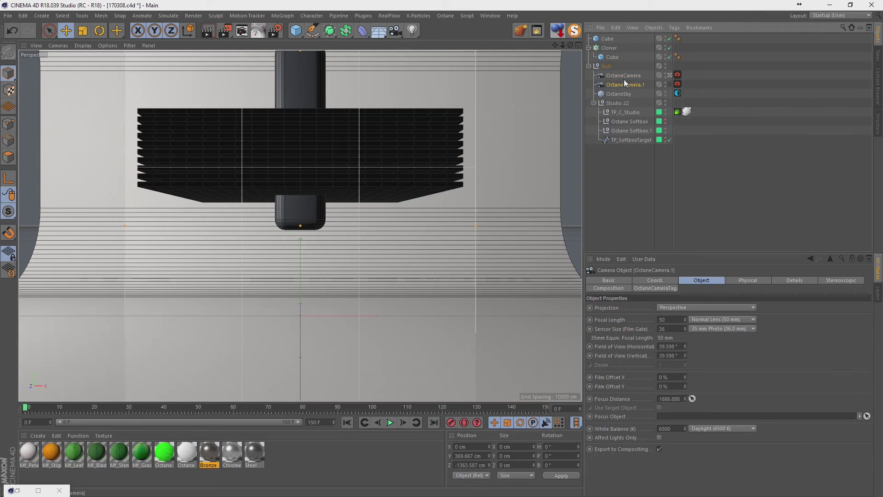
click(622, 112)
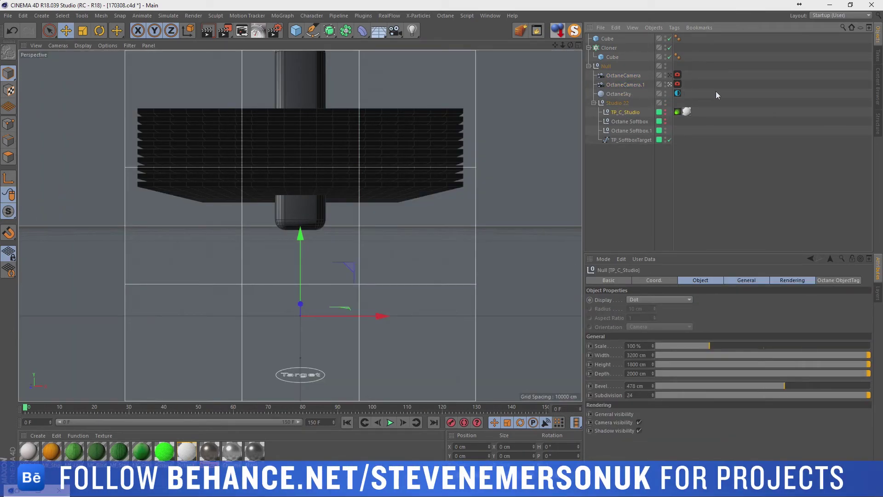
click(686, 85)
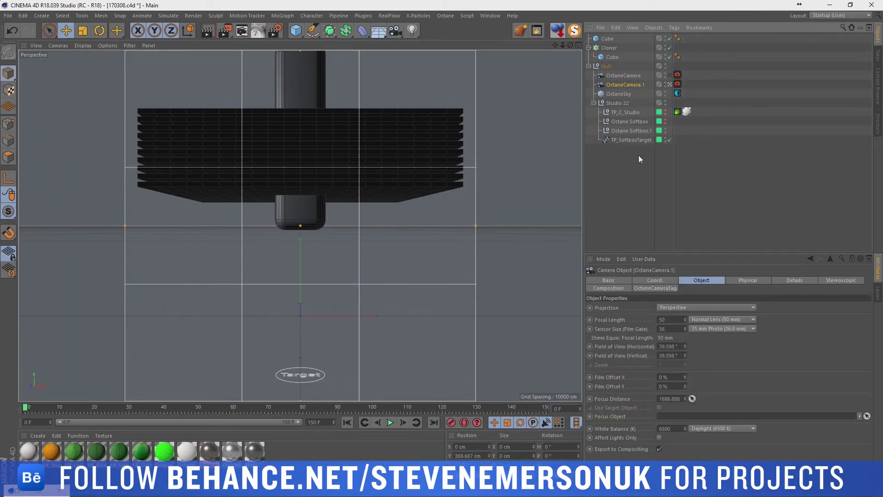
click(647, 282)
drag(745, 317, 582, 292)
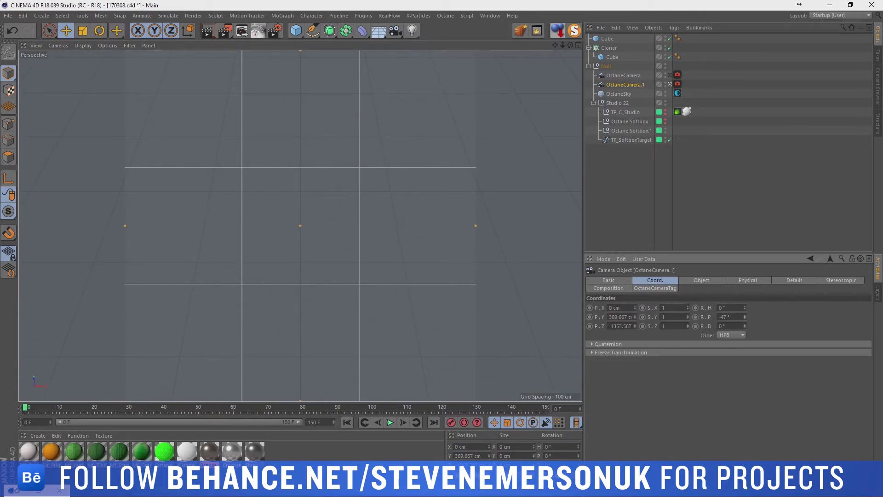
text(-90)
key(Return)
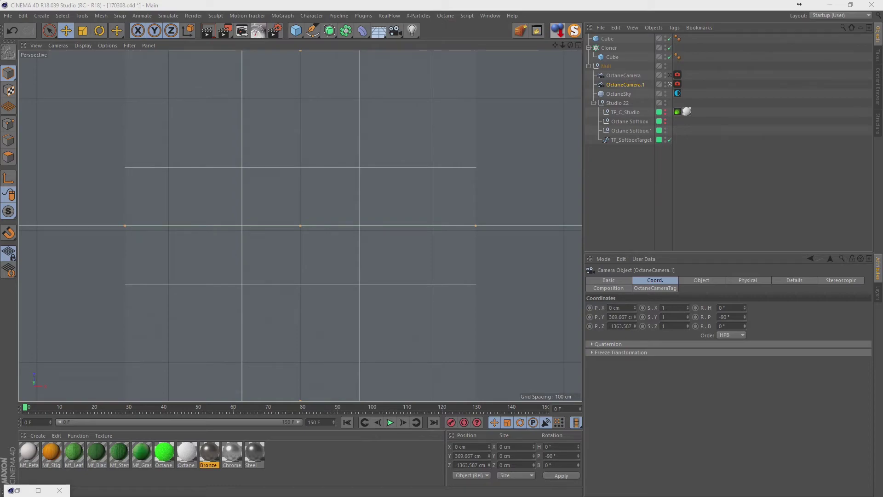
Set OctaneCamera.1's P.Z to 0 cm and drag its P.Y to adjust the height.
click(678, 193)
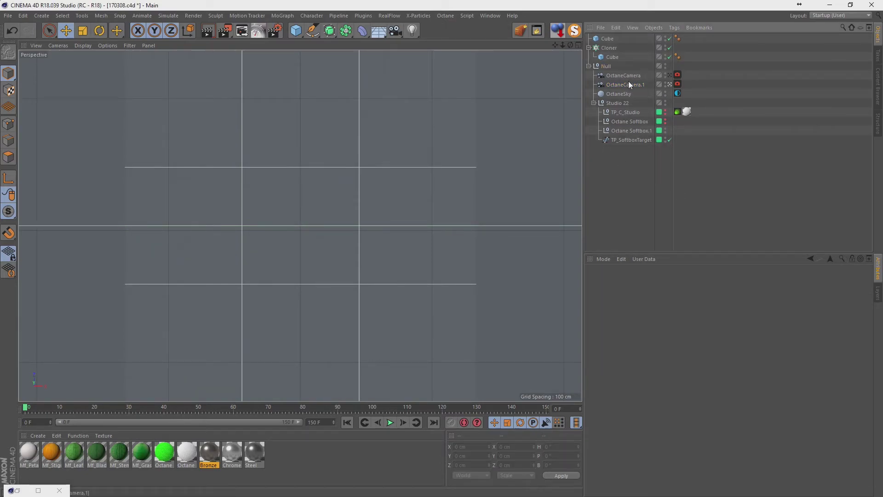
click(627, 84)
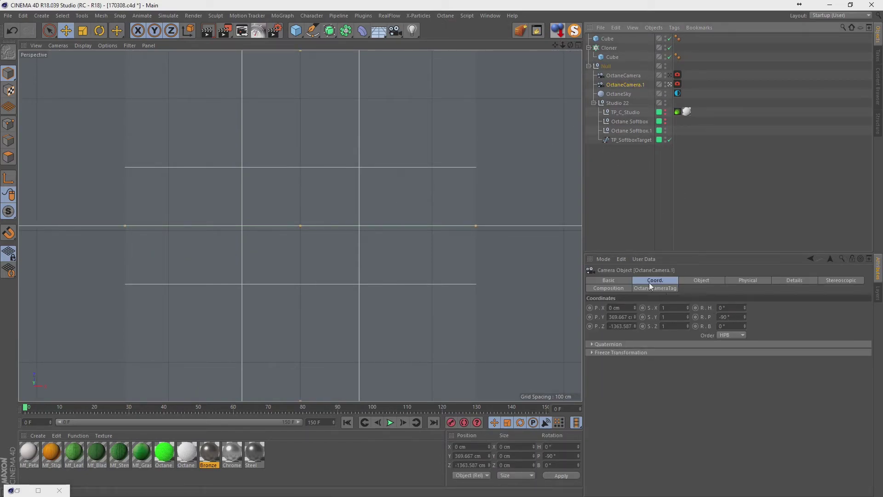
drag(563, 45, 543, 74)
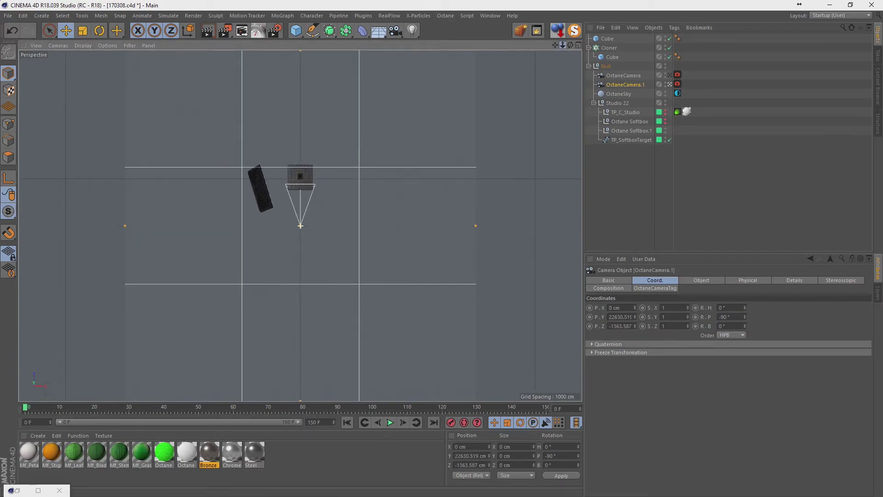
click(631, 324)
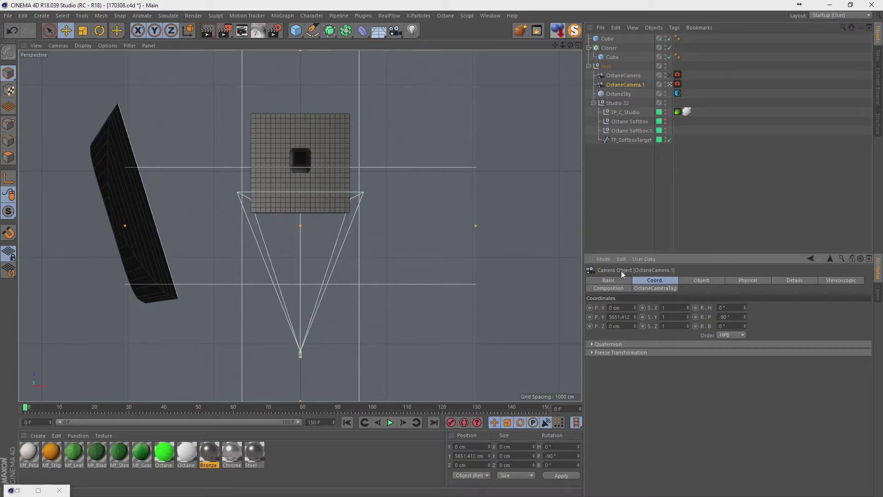
double_click(631, 316)
drag(634, 317, 634, 350)
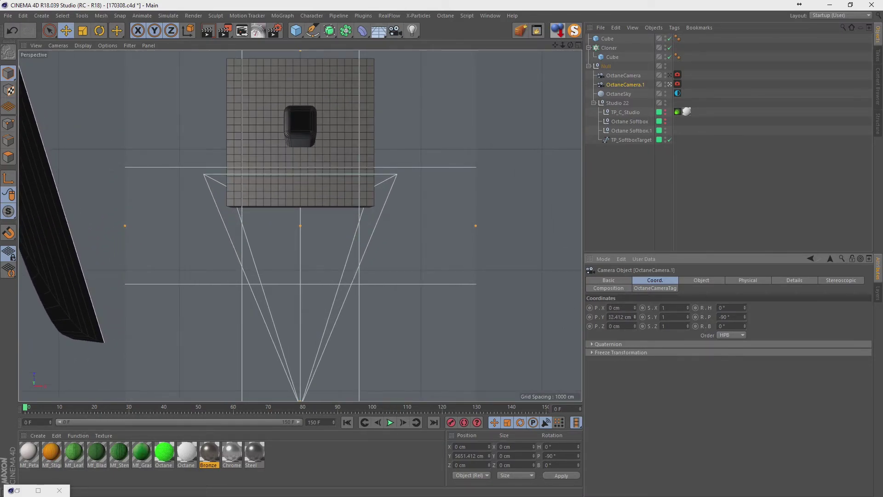
drag(634, 317, 636, 321)
click(624, 195)
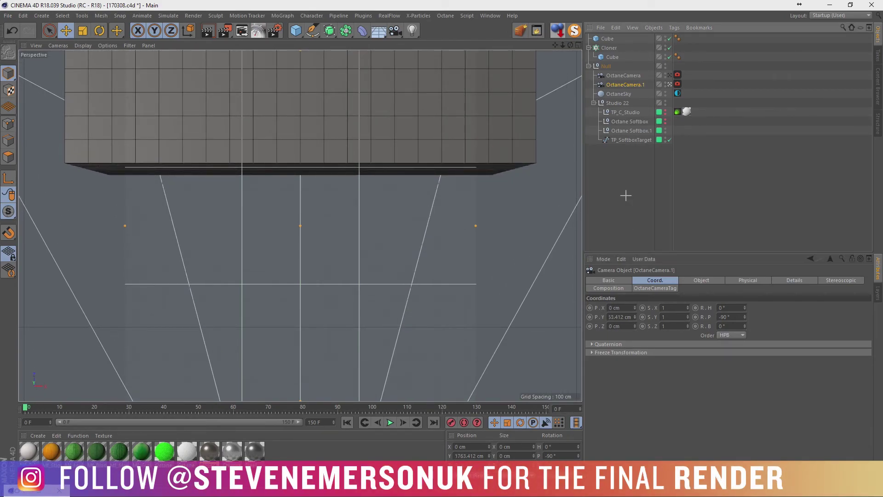
Move the studio Null to a Z position of 0 cm.
click(607, 48)
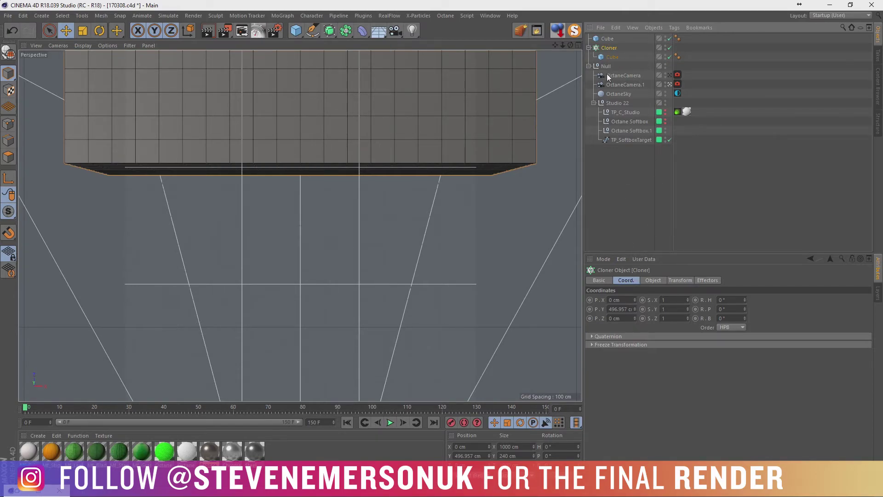
click(606, 66)
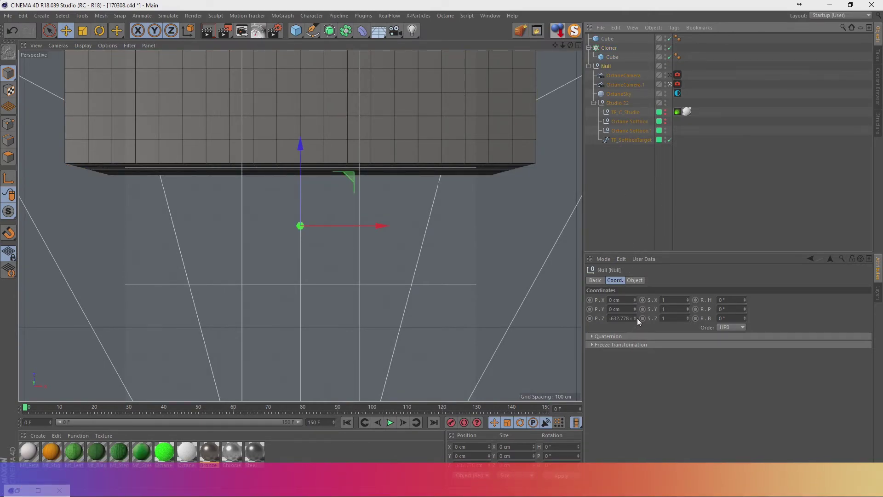
drag(637, 318, 628, 318)
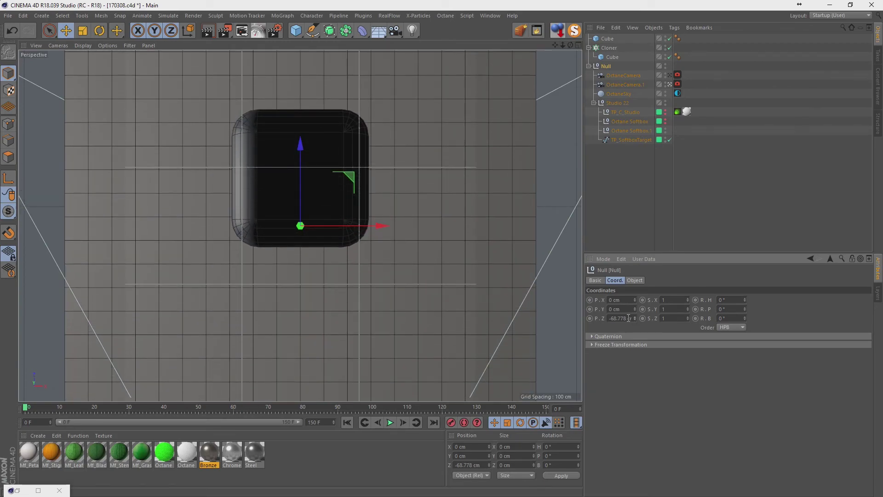
double_click(628, 319)
text(0)
key(Return)
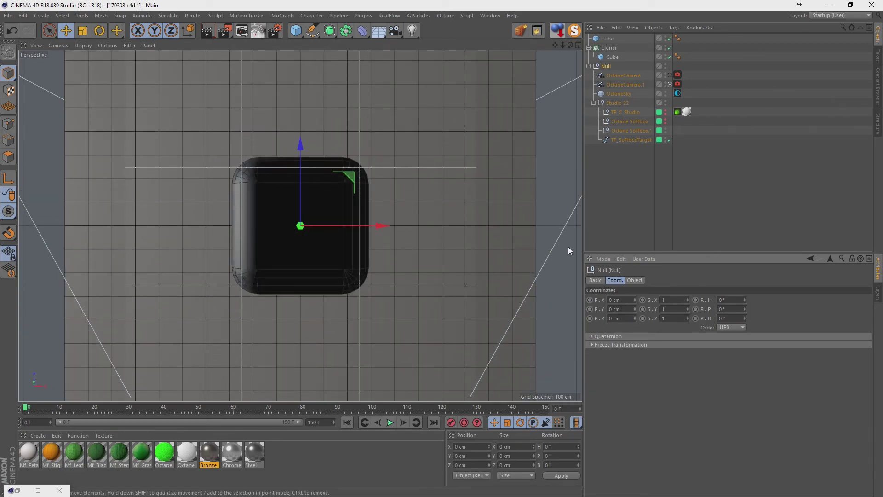
click(624, 158)
Switch the interface to the OctaneRender layout with its Live Viewer.
click(606, 66)
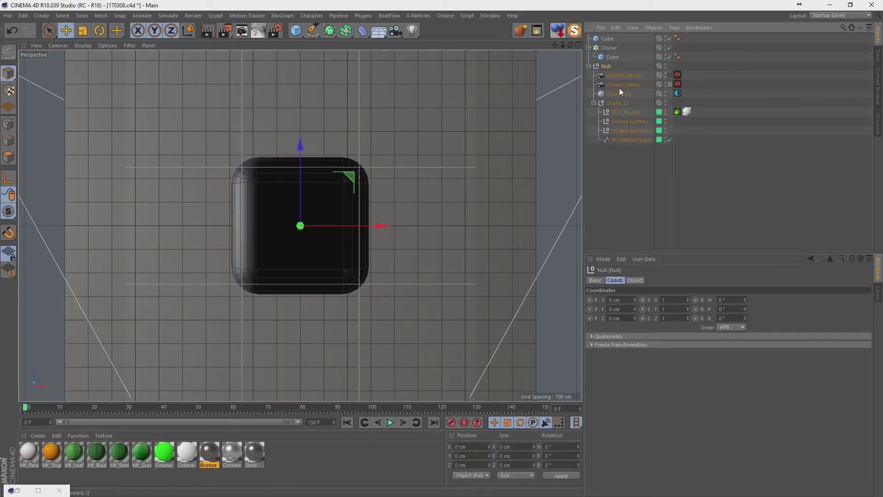
click(633, 176)
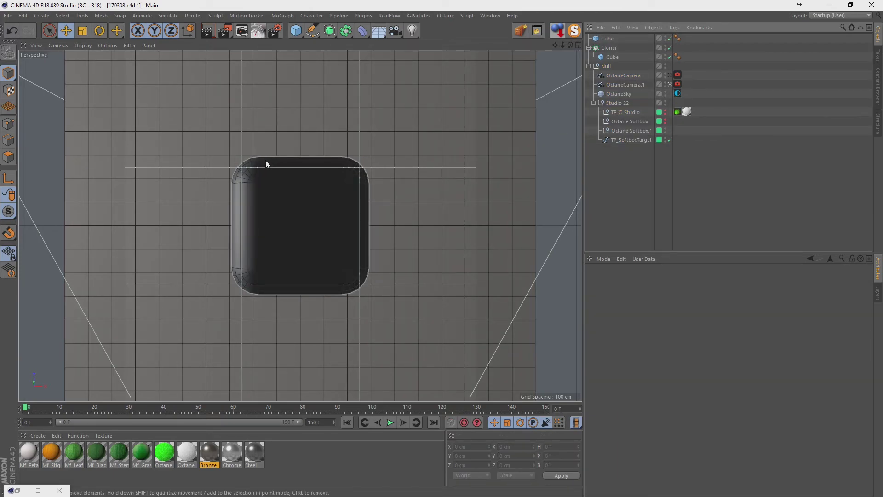
click(824, 16)
click(827, 70)
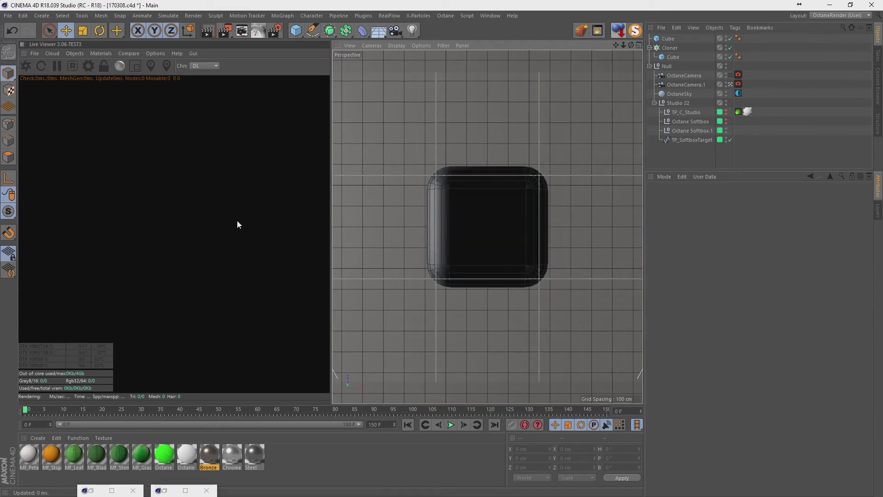
Start the Octane live render, then leave camera view and zoom out to the slab stack.
click(26, 66)
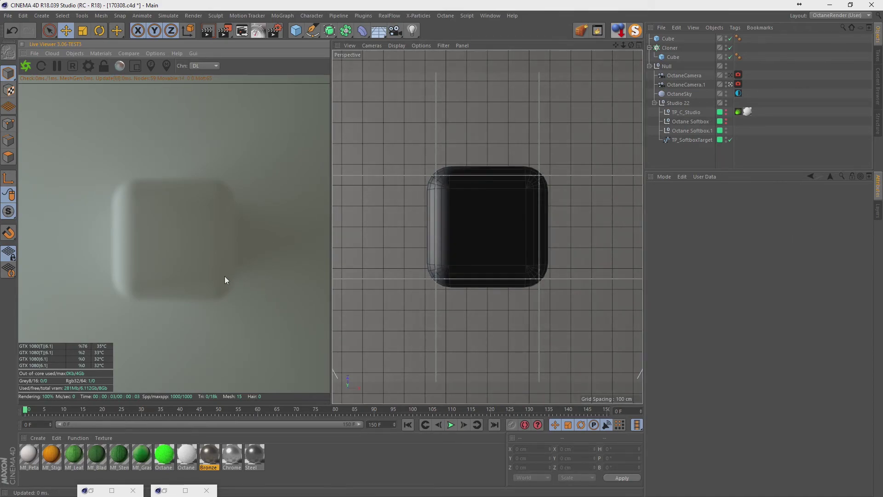
click(738, 83)
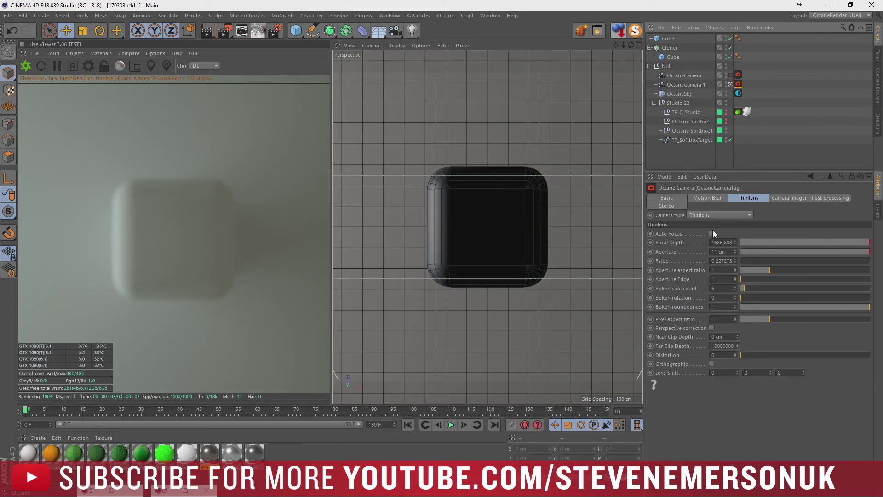
click(496, 217)
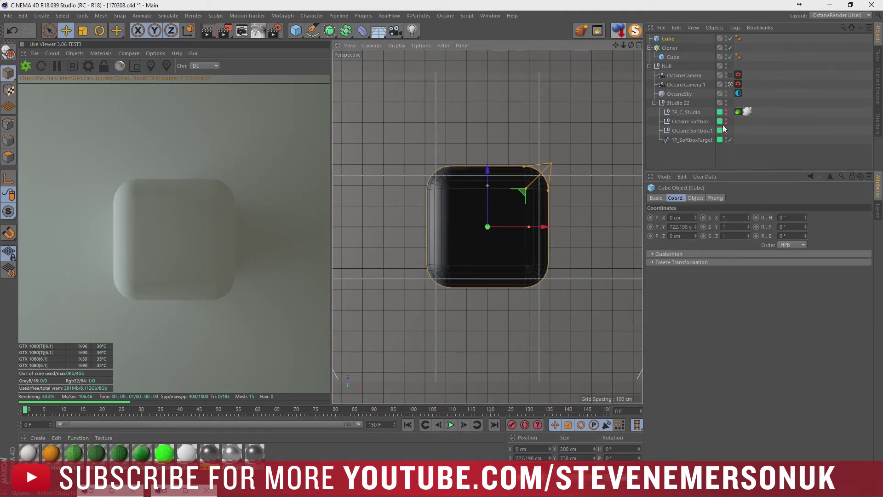
click(730, 85)
mouse_move(582, 171)
alt+mouse_down()
mouse_move(528, 206)
mouse_move(529, 190)
alt+mouse_up()
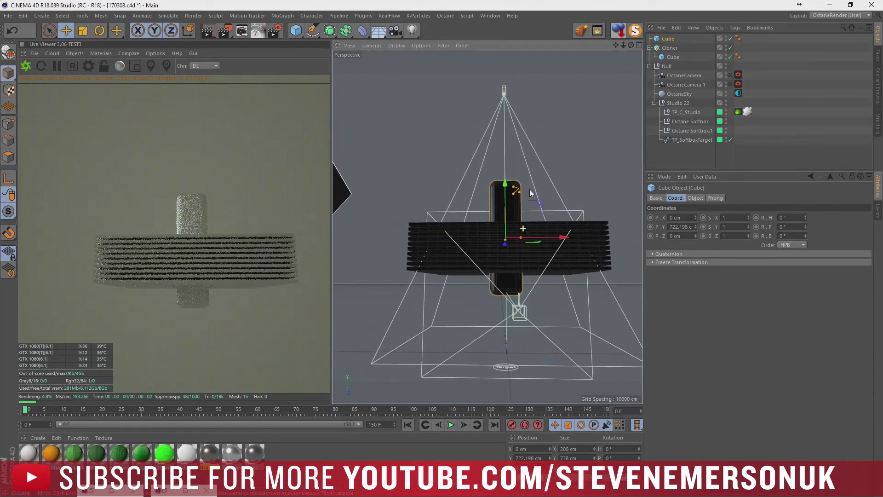
Set the filleted cube's height (Size Y) to 480 cm.
click(695, 197)
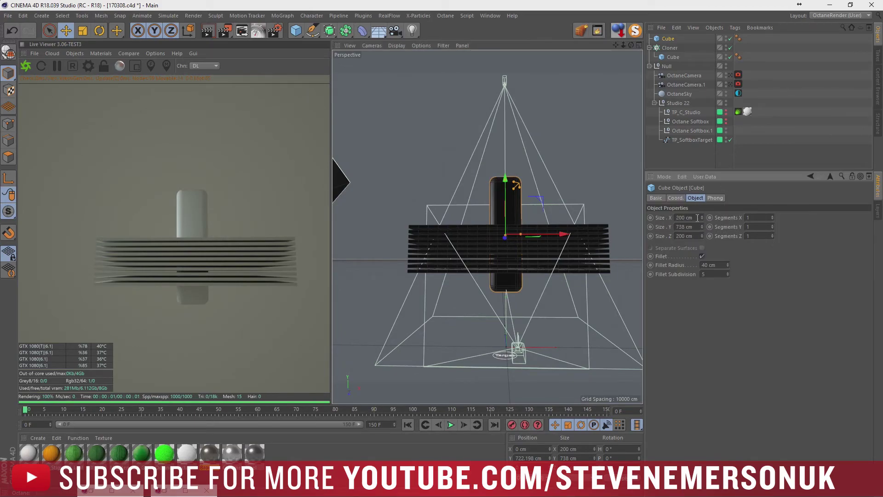
drag(702, 227, 702, 266)
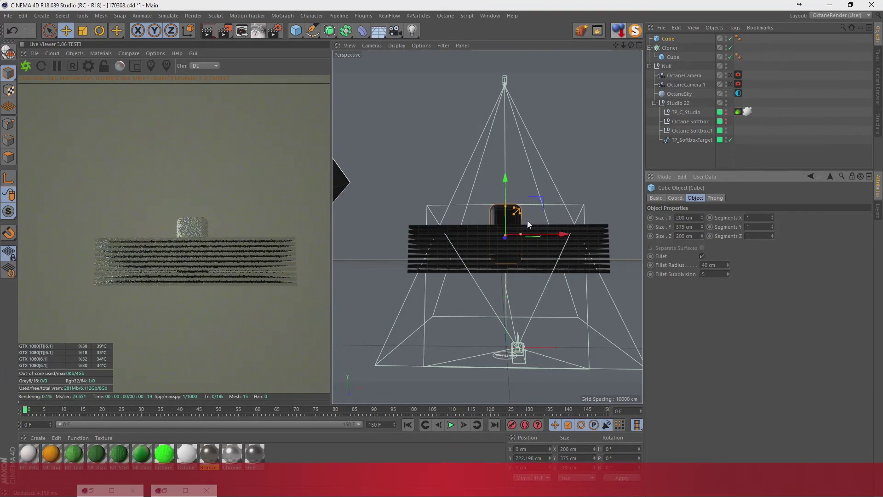
drag(509, 181, 510, 194)
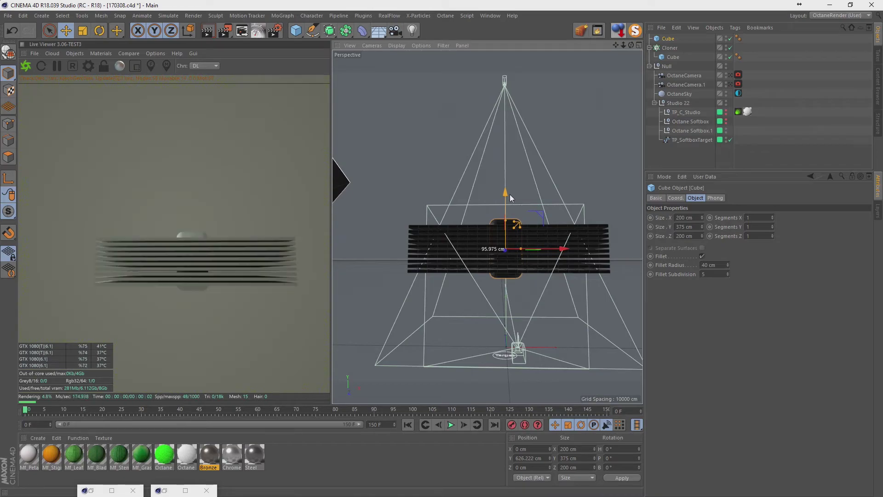
drag(702, 227, 707, 184)
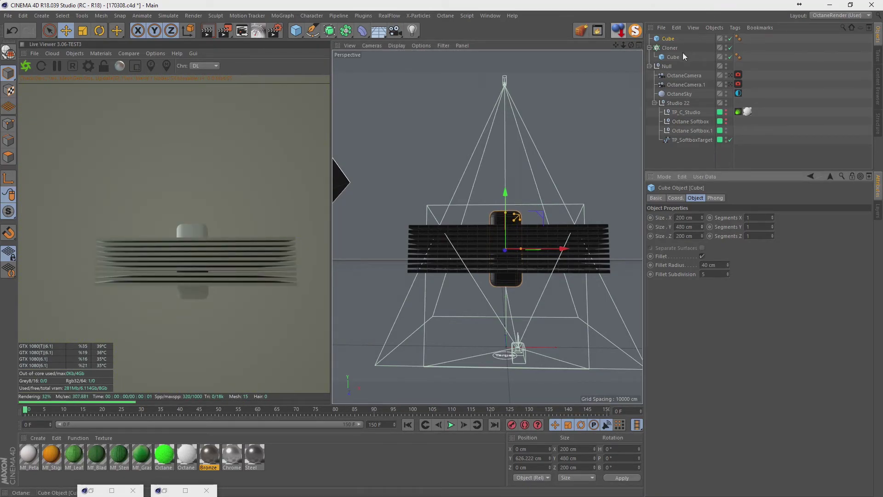
Wrap the cube in a Boole with the Cloner above it, then view through the top camera.
click(346, 30)
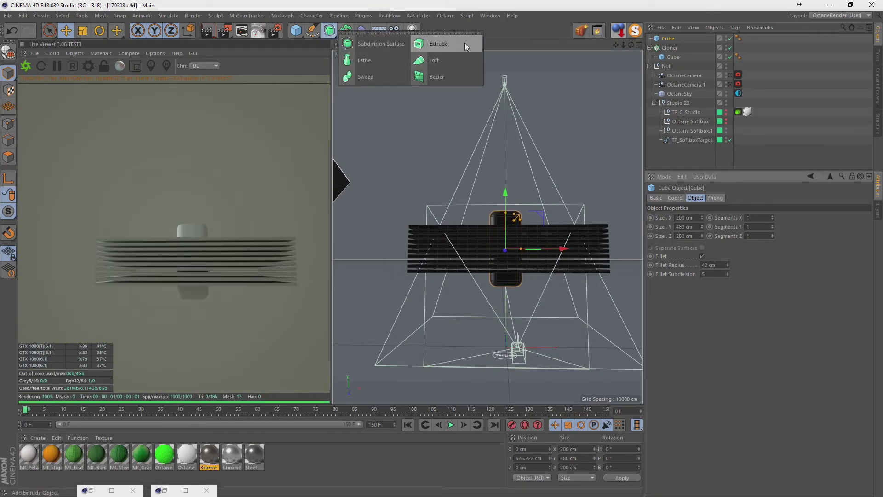
alt+click(511, 44)
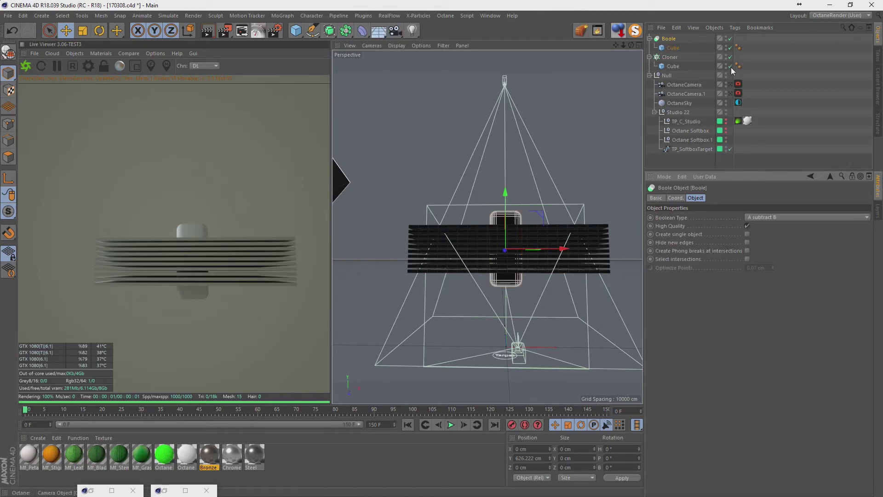
click(650, 56)
alt+drag(562, 164, 608, 115)
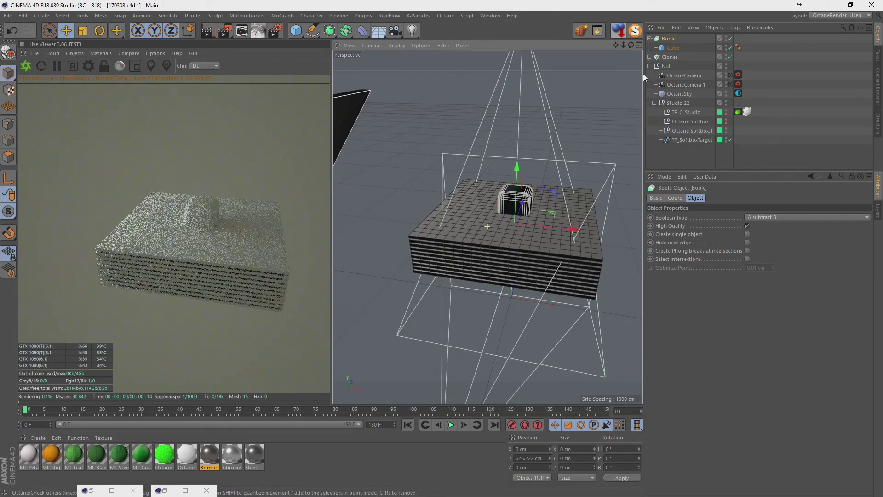
drag(672, 47, 669, 52)
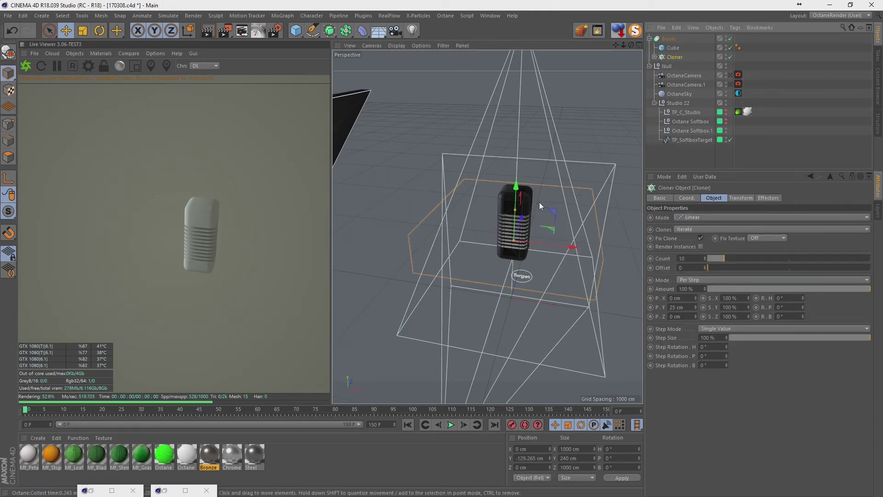
mouse_move(539, 203)
alt+mouse_down()
mouse_move(562, 159)
mouse_move(558, 203)
alt+mouse_up()
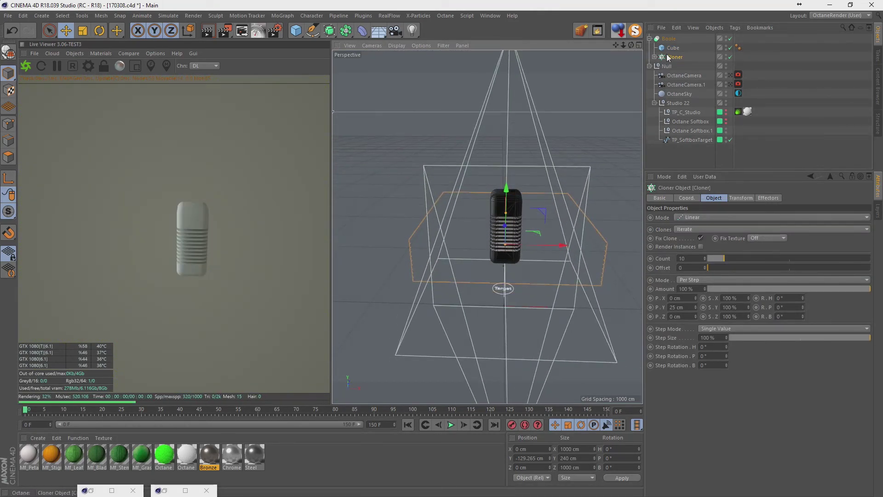
drag(675, 57, 673, 45)
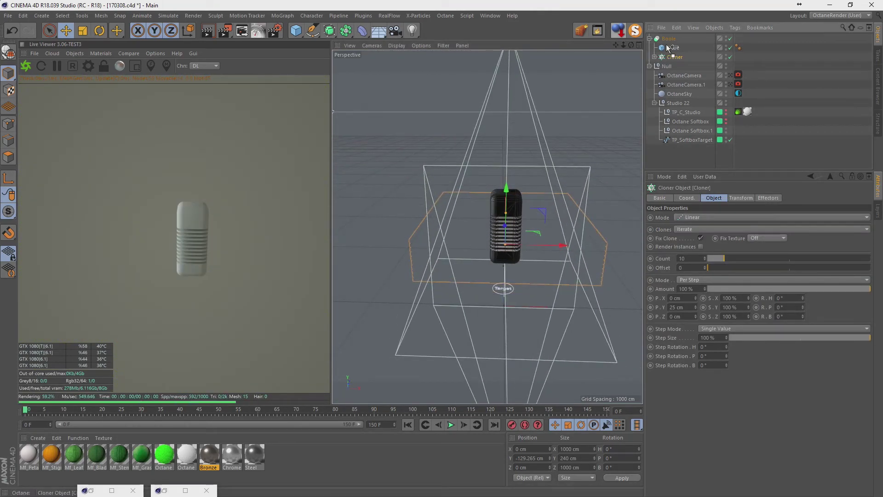
click(731, 85)
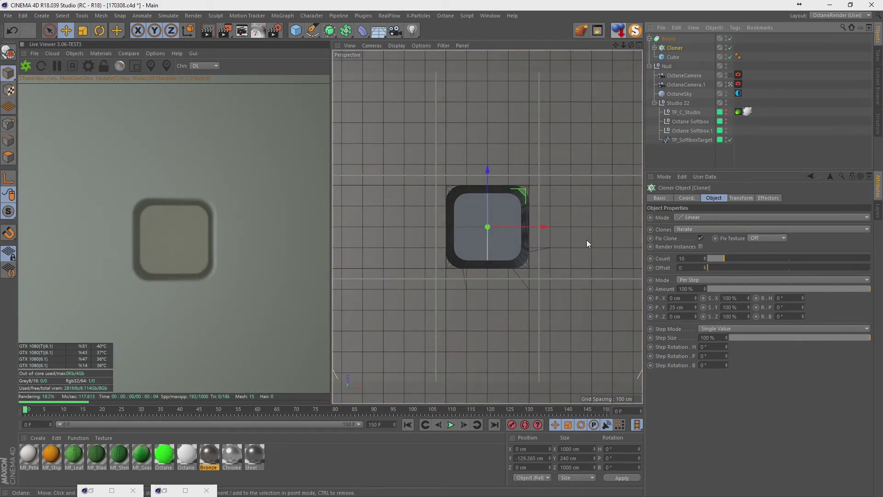
Set the cutting cube's width (Size X) to 400 cm.
click(673, 57)
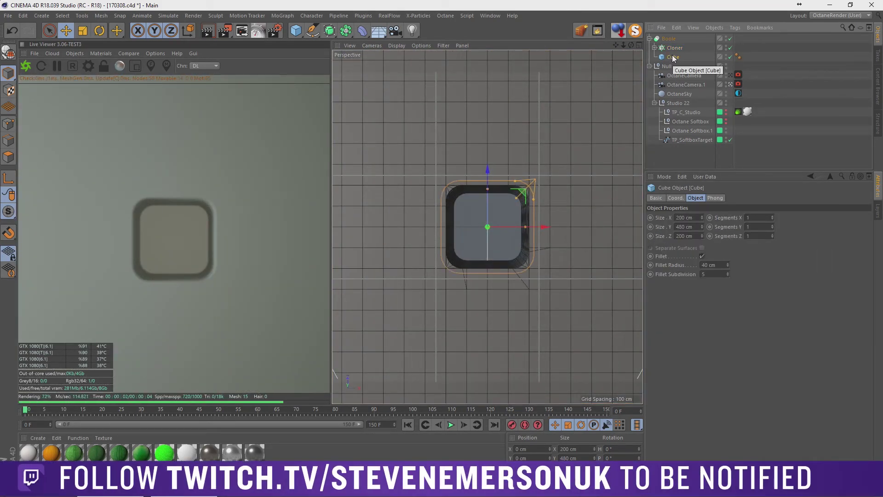
drag(702, 217, 745, 217)
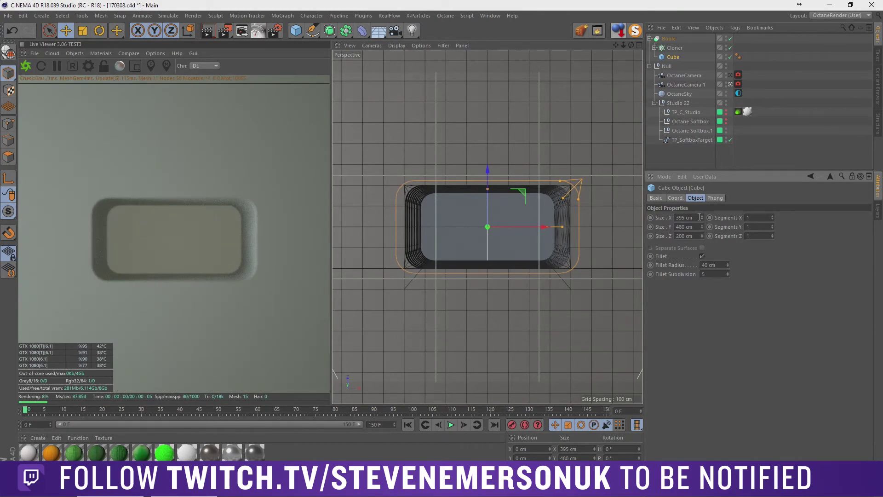
click(686, 217)
mouse_move(702, 236)
mouse_down()
mouse_move(782, 236)
mouse_move(702, 236)
mouse_up()
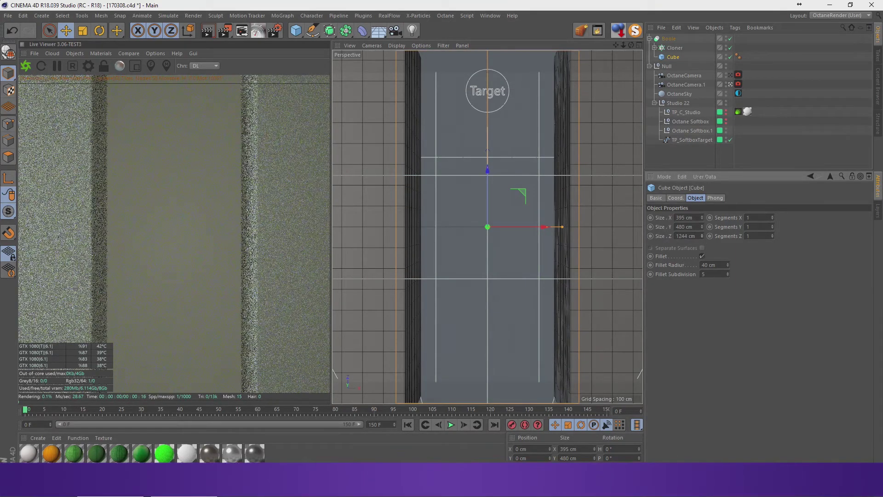
click(690, 218)
text(400)
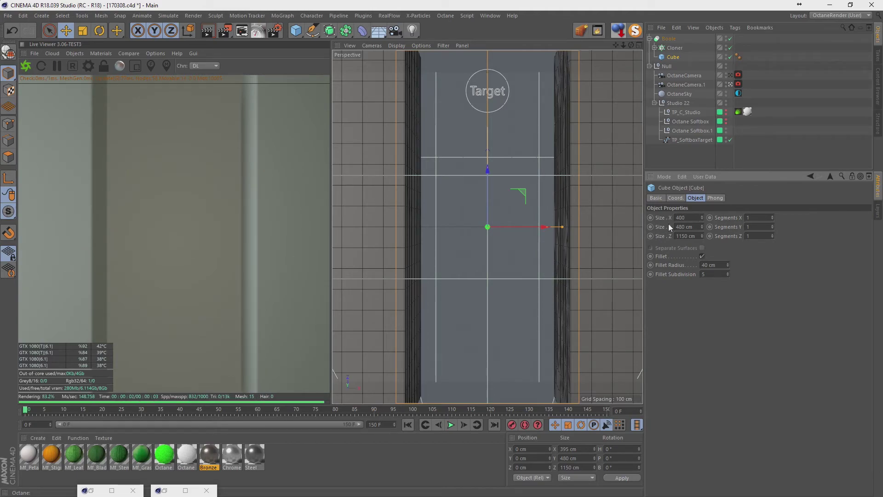
key(Return)
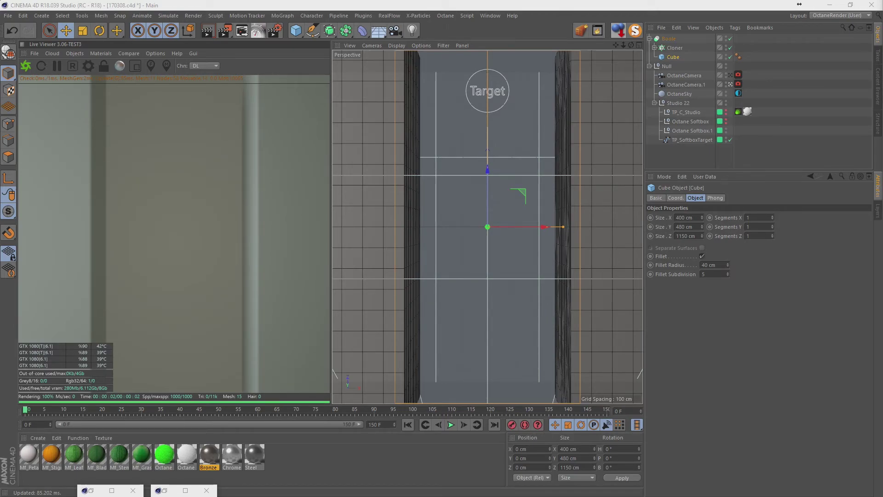
Copy 400 cm into the cube's depth (Size Z) and begin editing the camera's aperture.
click(685, 218)
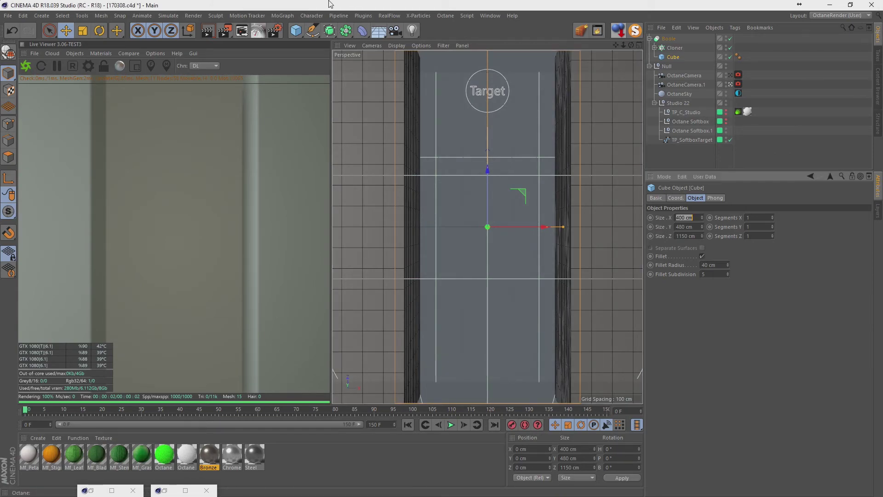
key(ctrl+c)
click(690, 236)
key(ctrl+v)
key(Return)
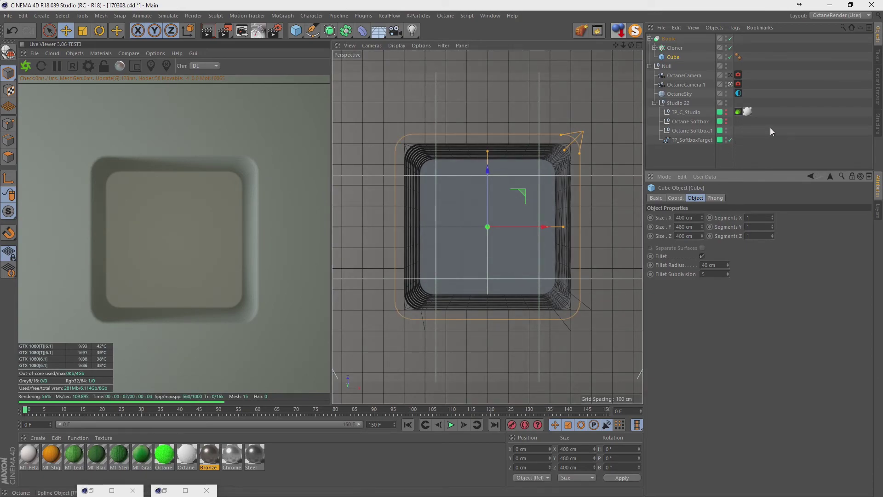
click(738, 83)
double_click(720, 252)
Give the Octane camera an aperture of 5.
text(5)
key(Return)
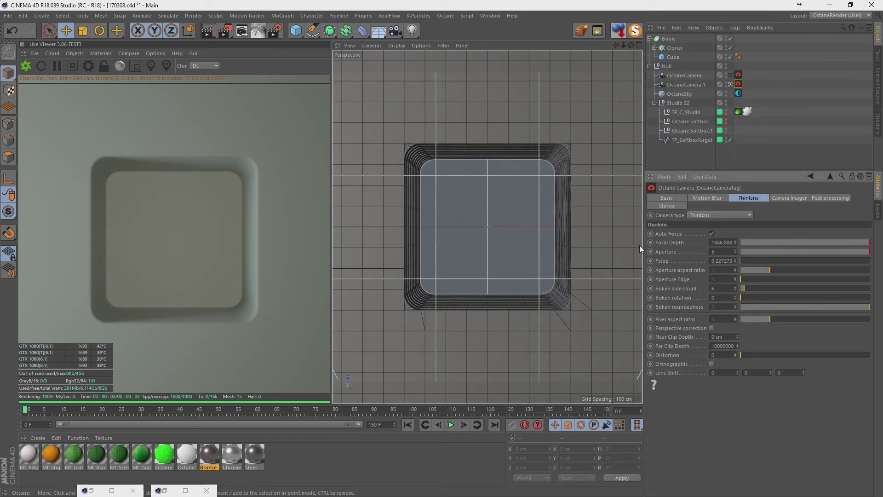
click(730, 121)
Increase the Cloner's vertical slab spacing from 25 cm to 35 cm.
click(730, 84)
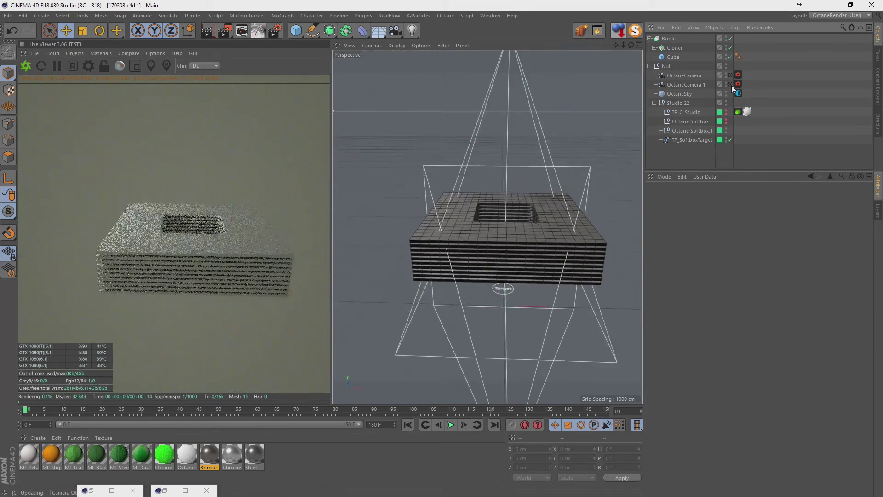
scroll(487, 193, up, 3)
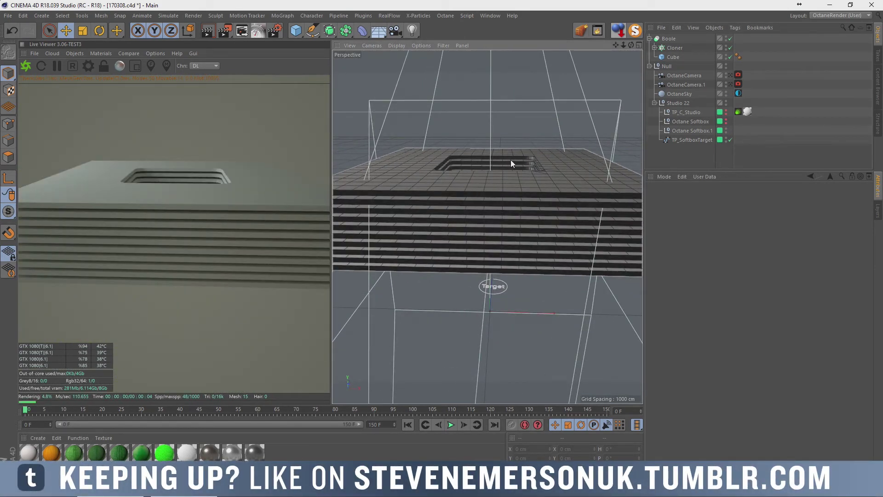
click(675, 48)
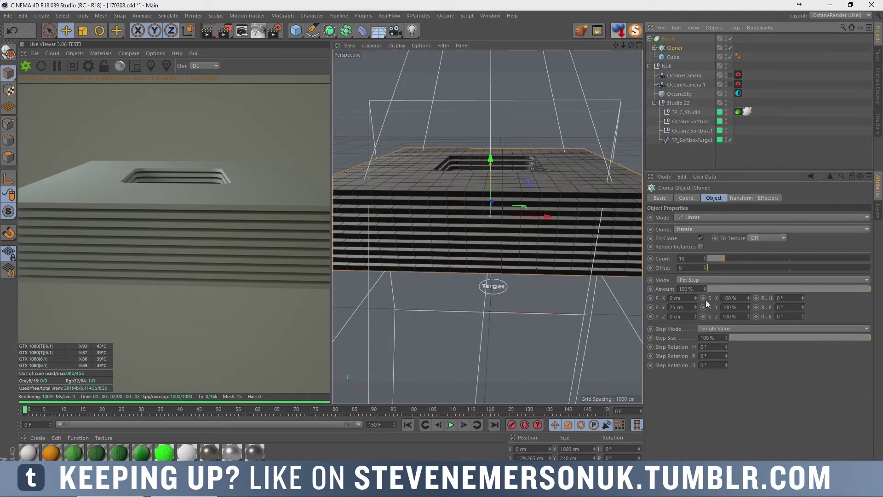
drag(696, 305, 696, 290)
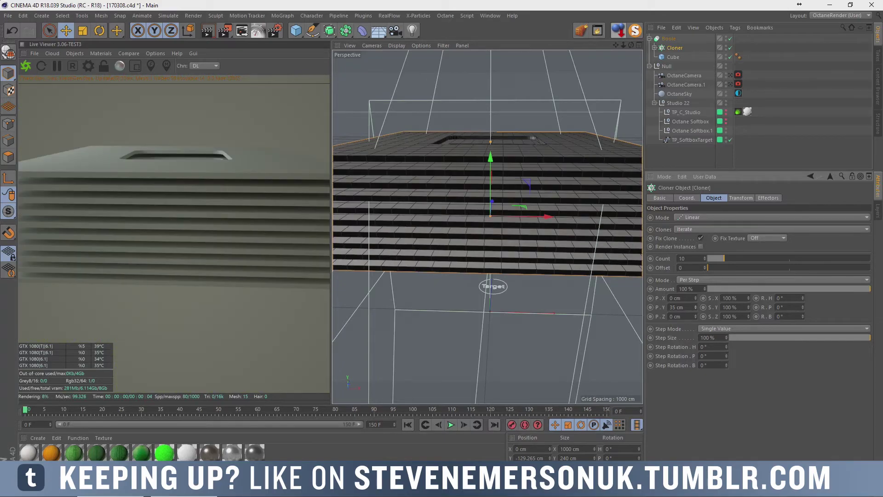
click(730, 84)
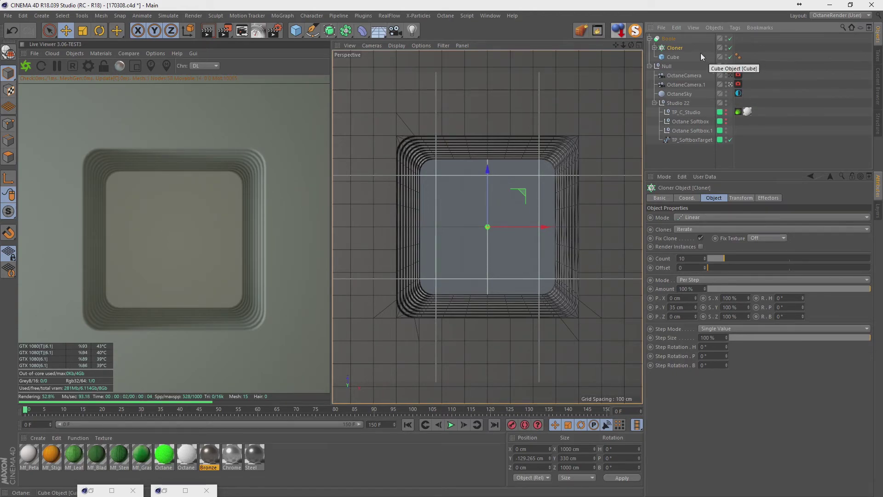
Enable Hide new edges on the Boole, leaving the other options off.
click(670, 40)
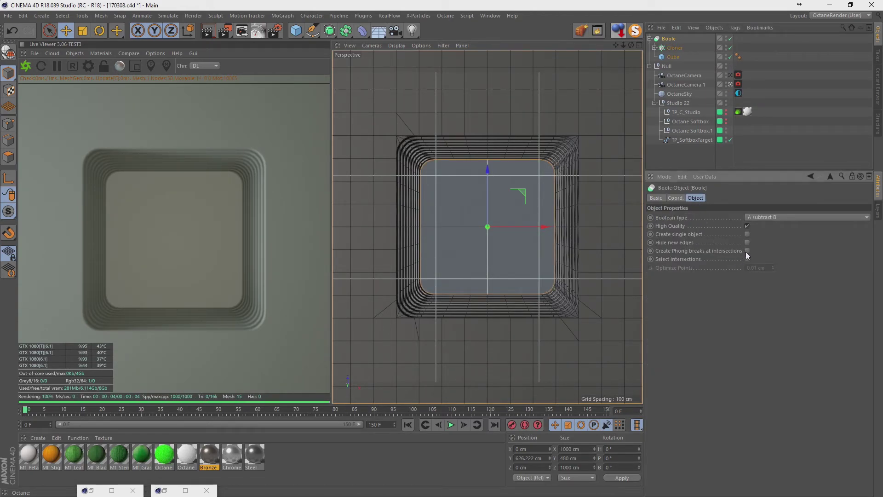
click(747, 235)
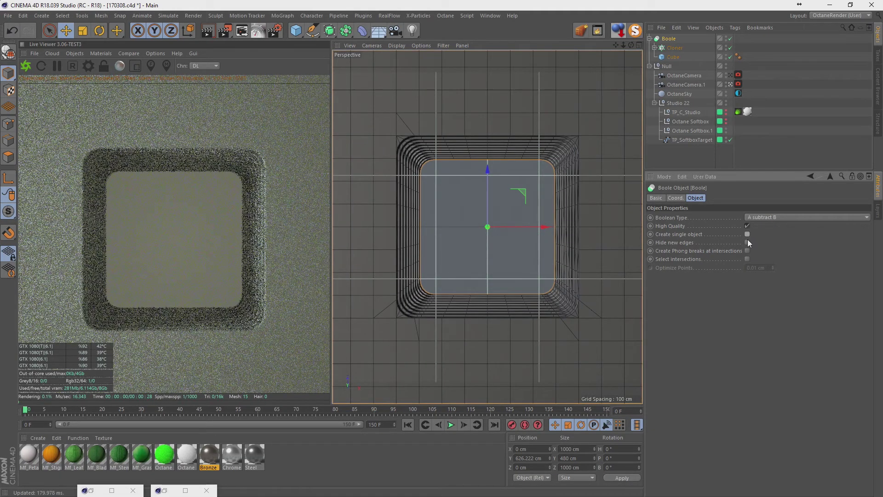
click(747, 244)
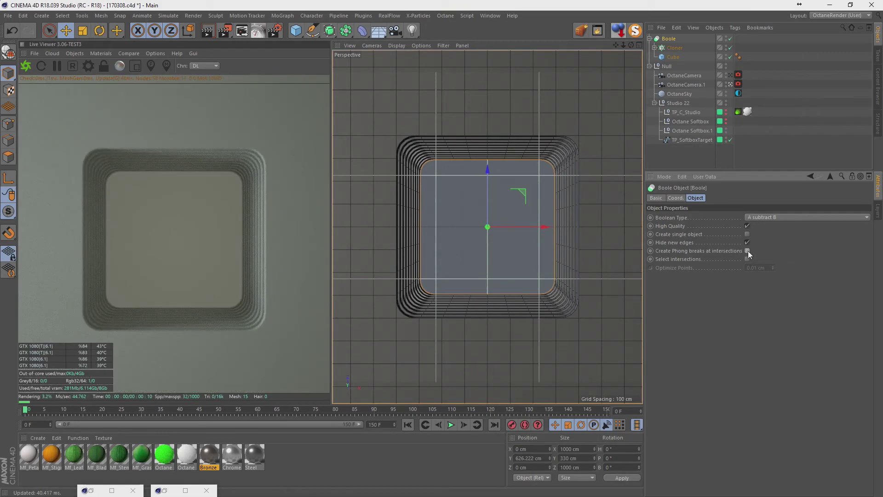
click(747, 259)
click(747, 259)
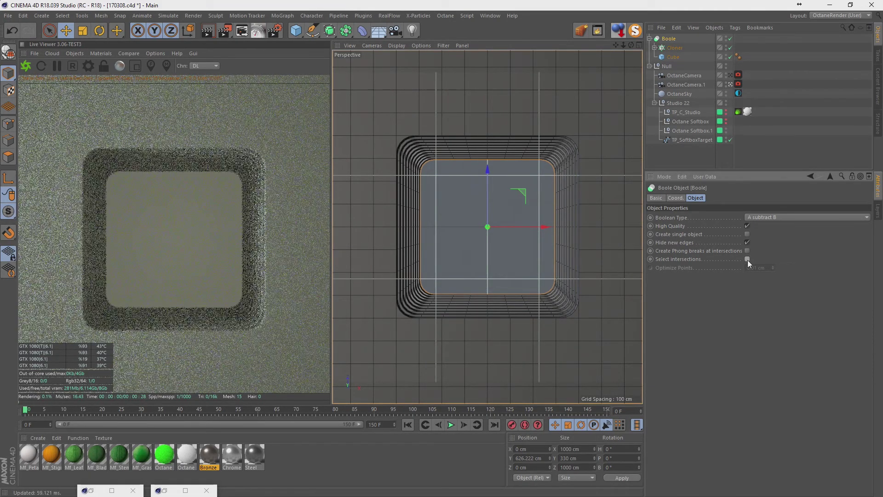
Raise the Cloner's count from 10 to 13 slabs.
click(730, 75)
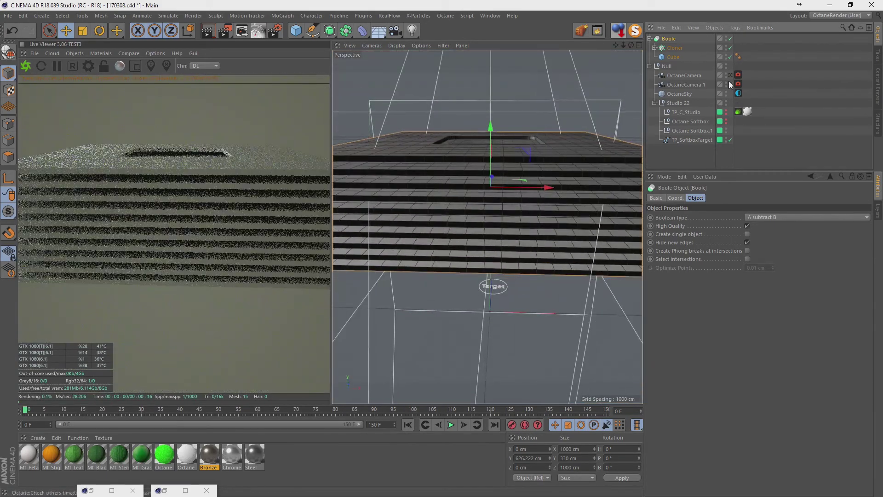
click(674, 47)
drag(705, 259, 702, 186)
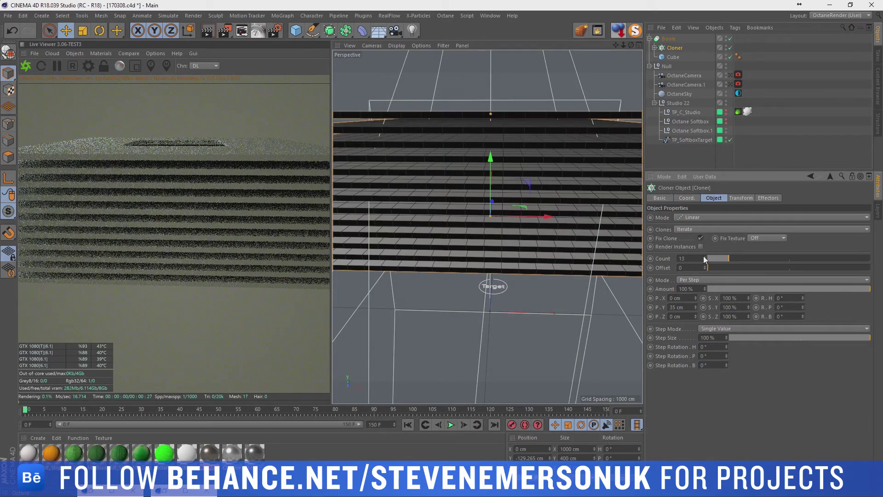
Stretch the cutting cube to 1235 cm tall so it passes through every slab.
click(728, 84)
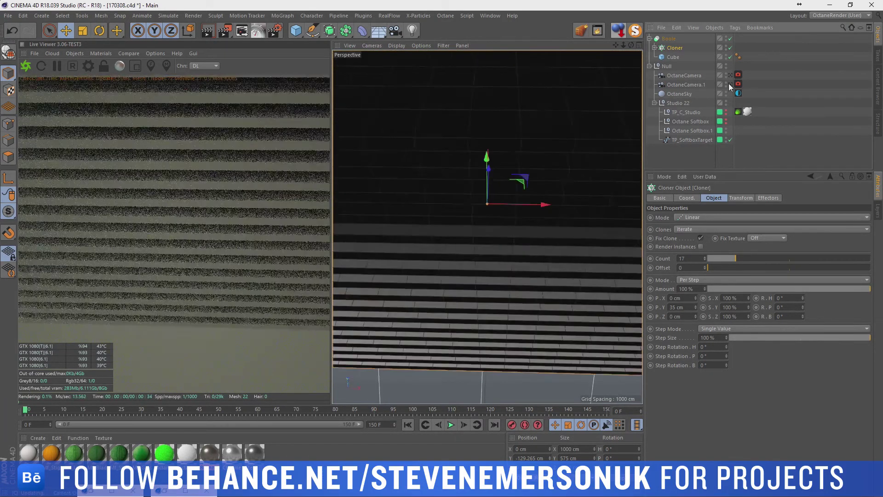
click(681, 57)
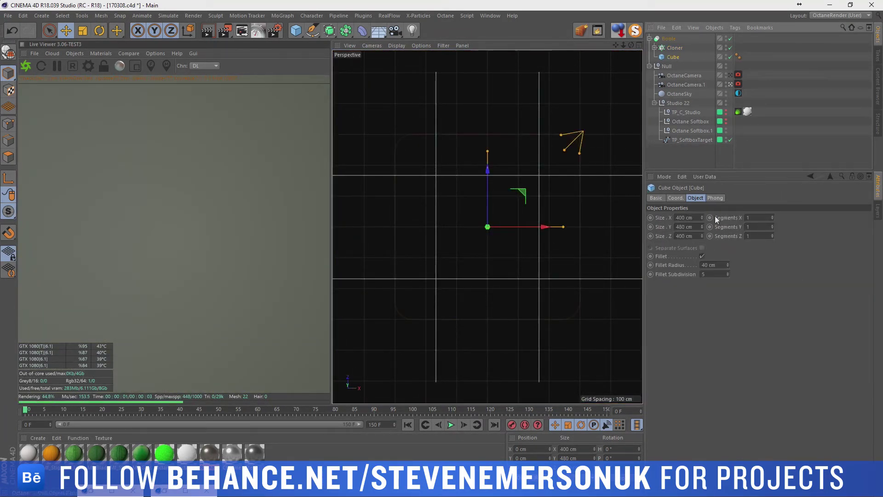
click(702, 224)
drag(703, 225, 707, 232)
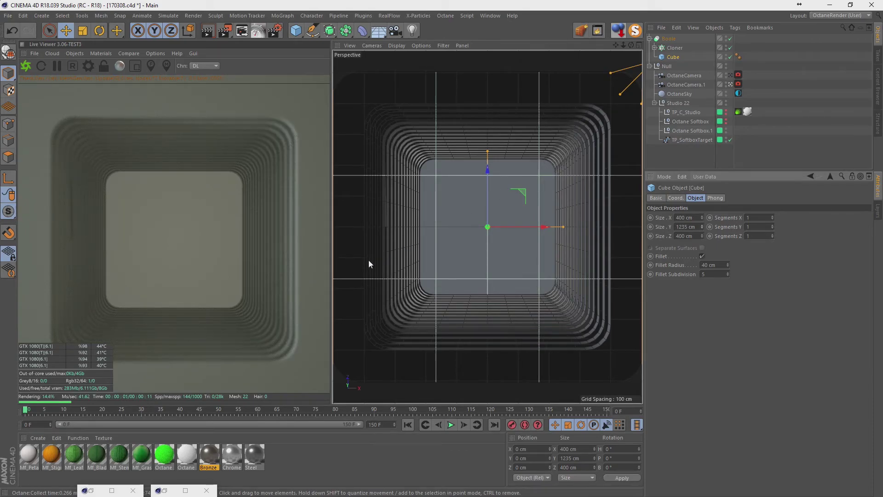
Orbit and zoom the editor view to inspect the stepped slab edges.
click(731, 84)
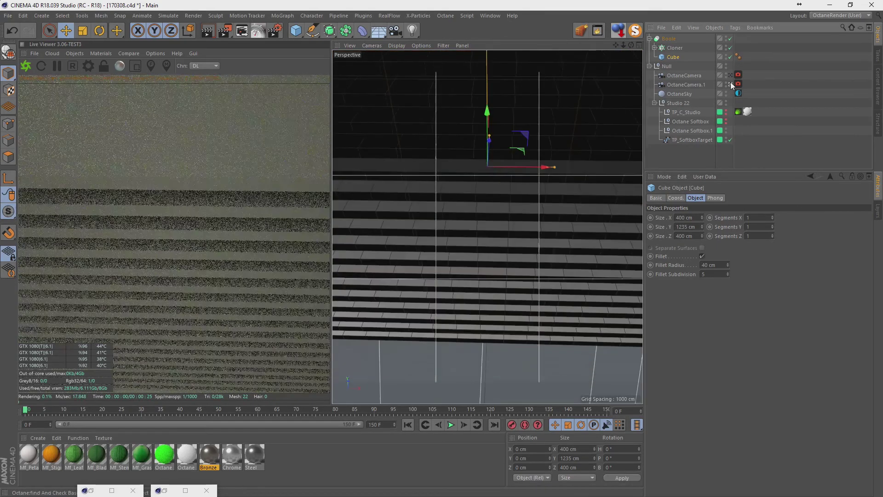
mouse_move(506, 121)
alt+mouse_down()
mouse_move(492, 228)
mouse_move(432, 260)
alt+mouse_up()
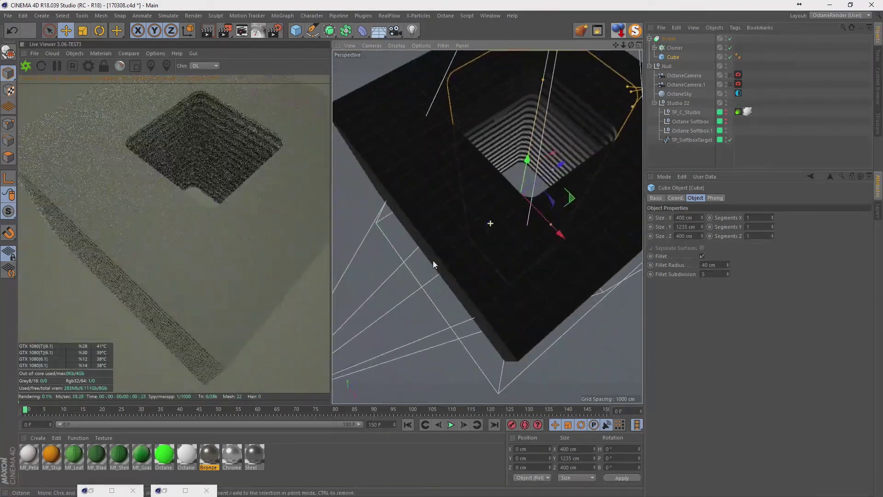
scroll(539, 109, up, 4)
scroll(498, 128, up, 4)
scroll(490, 159, up, 4)
mouse_move(490, 160)
alt+mouse_down()
mouse_move(498, 256)
mouse_move(446, 159)
mouse_move(511, 315)
mouse_move(495, 158)
mouse_move(487, 264)
mouse_move(484, 225)
mouse_move(503, 161)
alt+mouse_up()
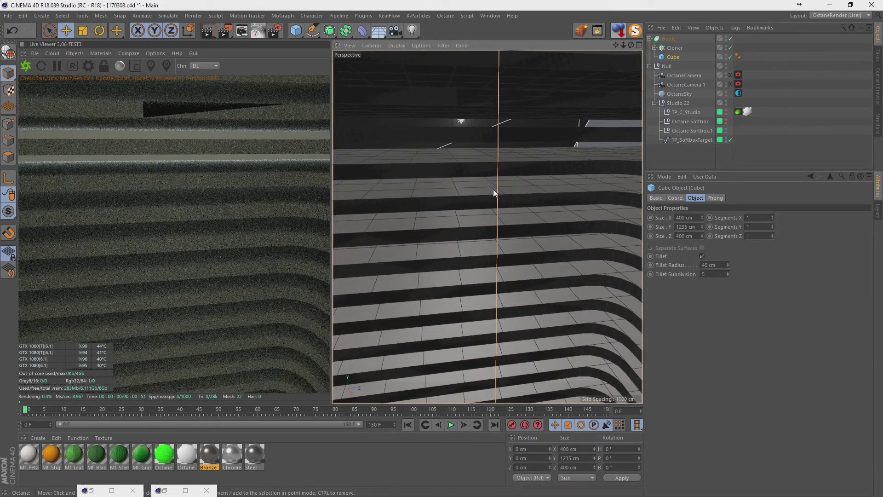
mouse_move(531, 202)
alt+mouse_down()
mouse_move(535, 267)
mouse_move(510, 212)
mouse_move(587, 216)
mouse_move(517, 250)
mouse_move(484, 215)
mouse_move(537, 223)
mouse_move(501, 213)
mouse_move(464, 221)
mouse_move(470, 224)
mouse_move(449, 214)
mouse_move(482, 213)
alt+mouse_up()
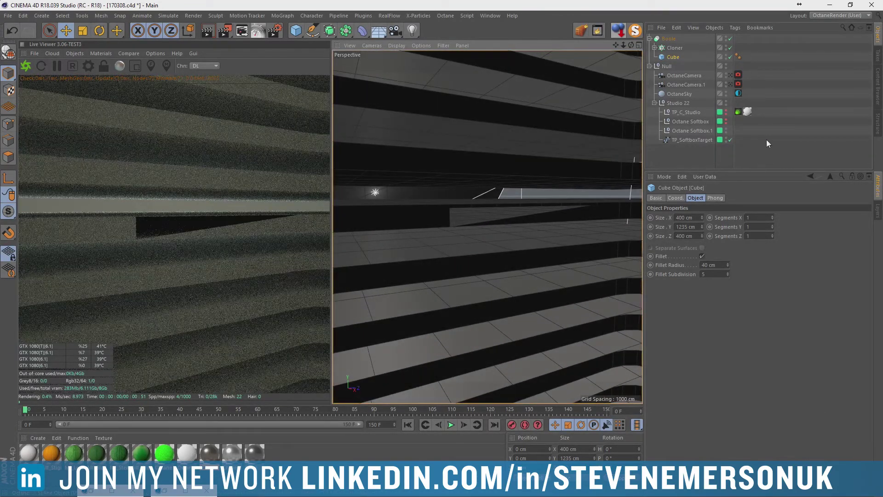
Trim the cutting cube's width and depth to 399 cm.
click(701, 219)
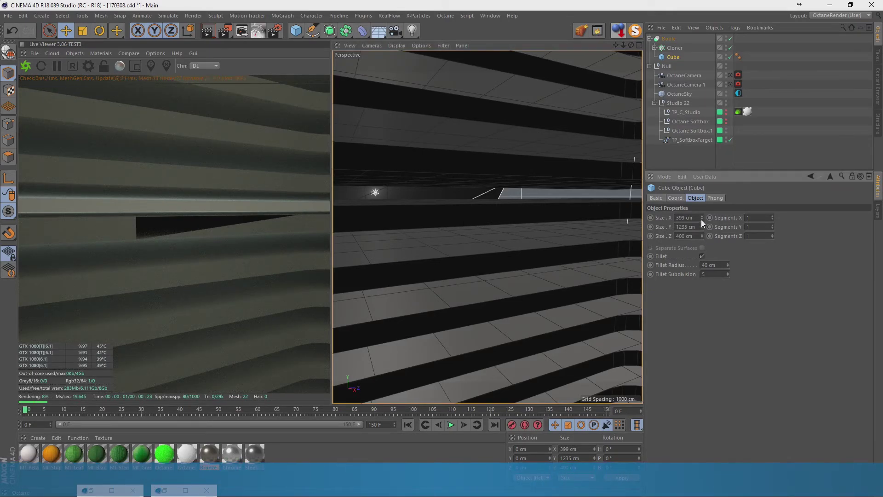
click(703, 237)
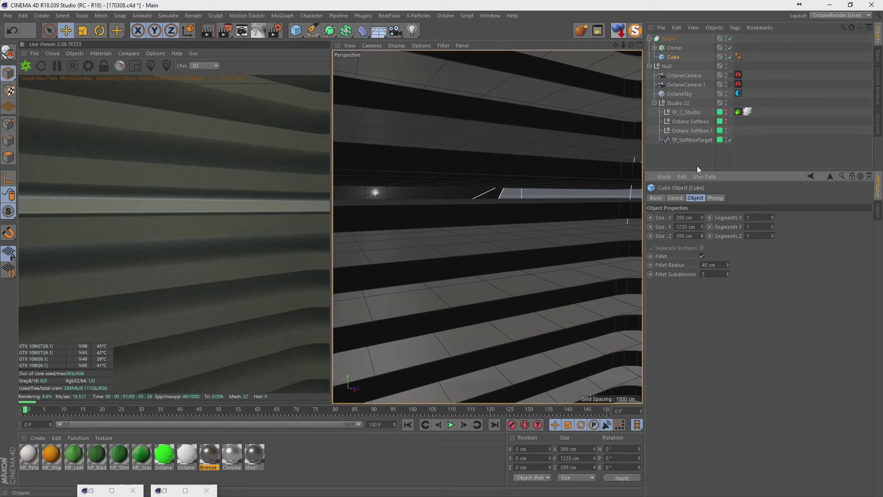
click(729, 85)
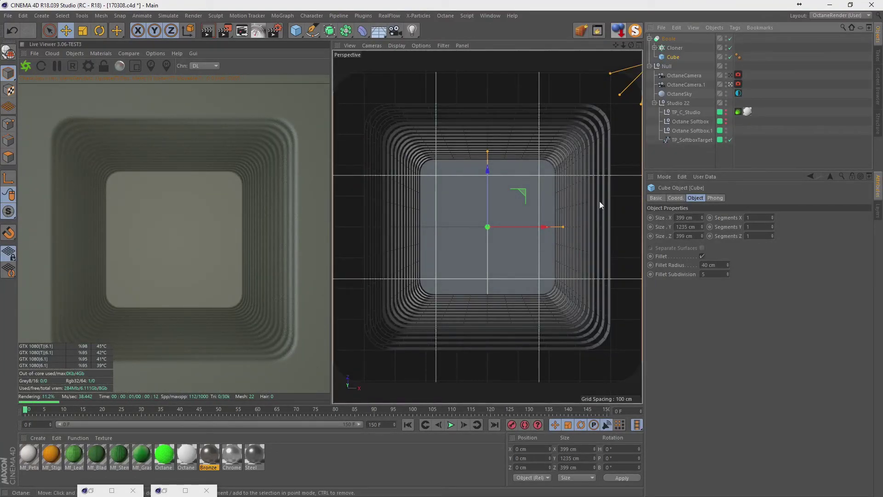
Move the Boole down to a Y position of 0 cm.
click(669, 39)
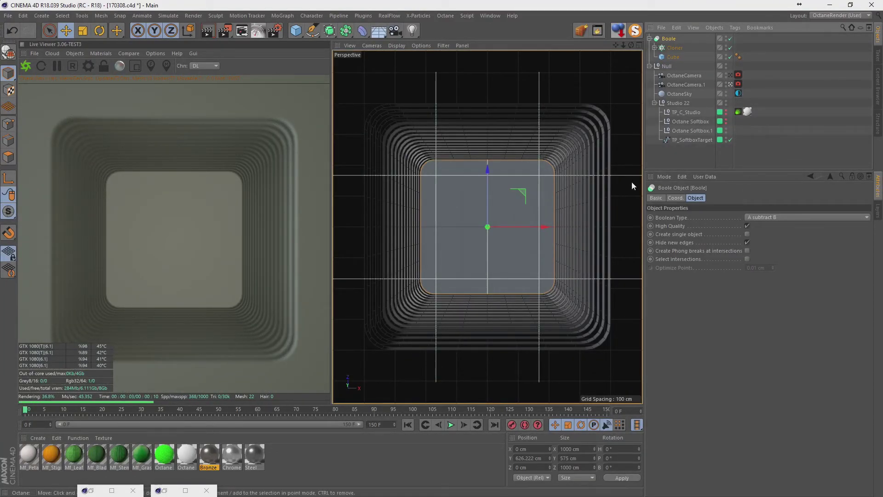
click(675, 198)
double_click(686, 226)
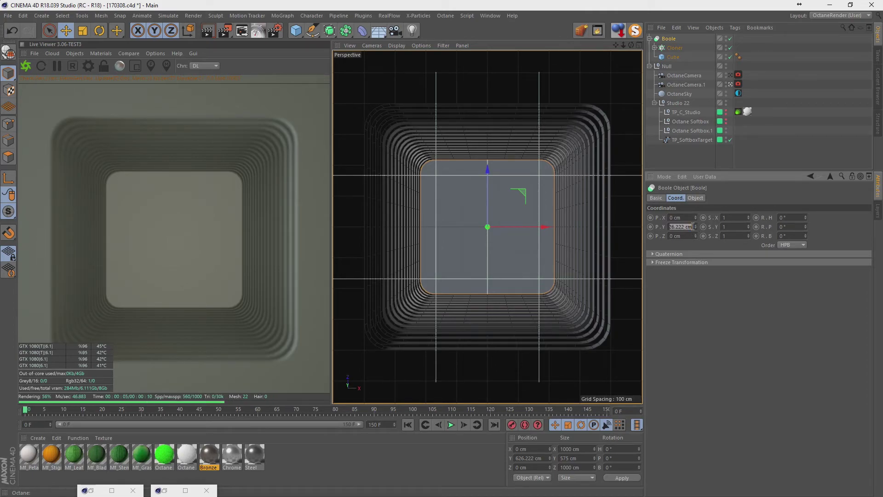
text(0)
key(Return)
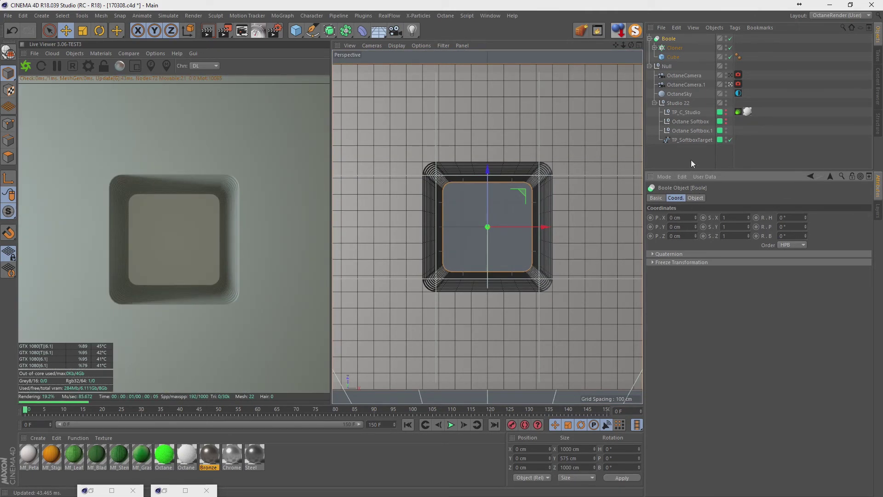
Set the Cloner's Y position to 0 cm.
click(675, 47)
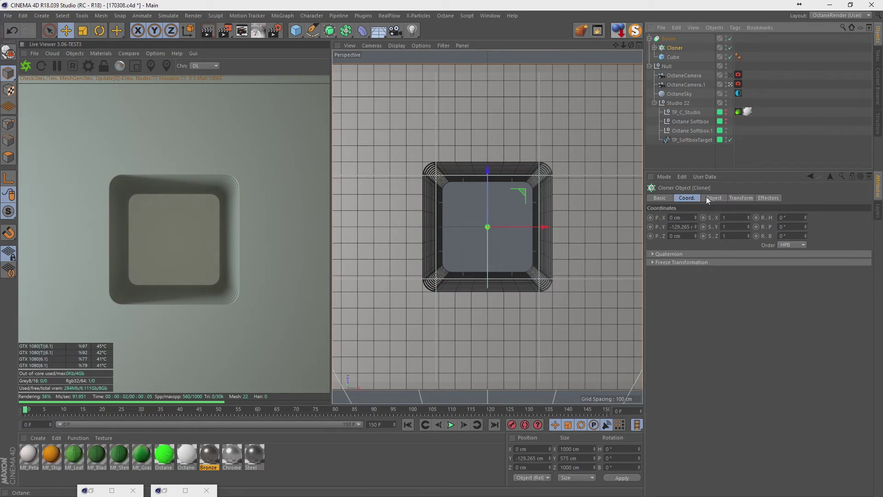
double_click(689, 226)
text(0)
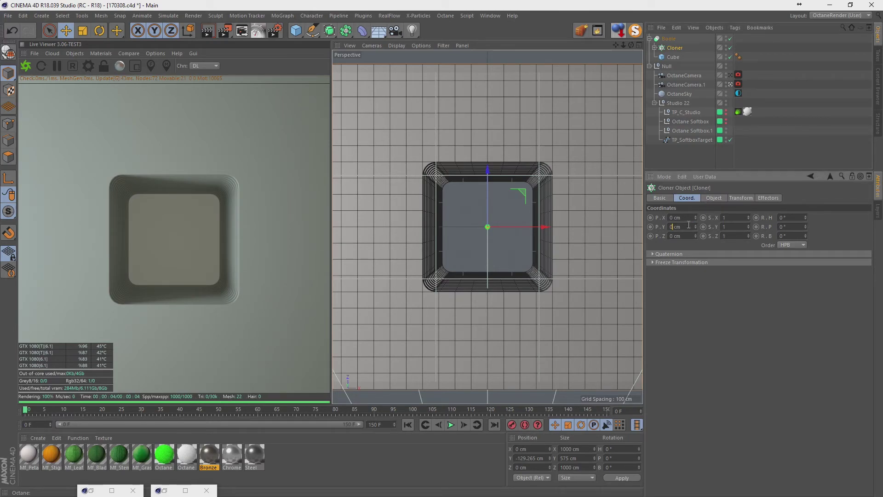
key(Return)
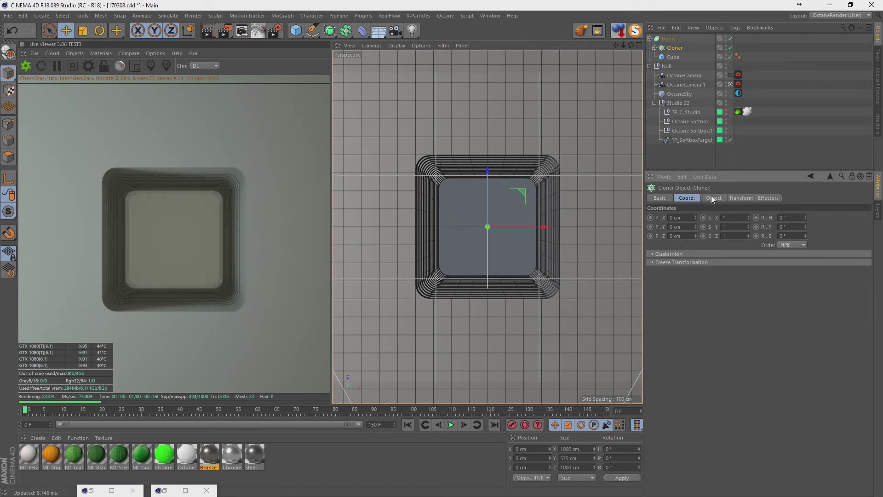
Raise the Cloner's count from 17 to 24 slabs.
click(713, 198)
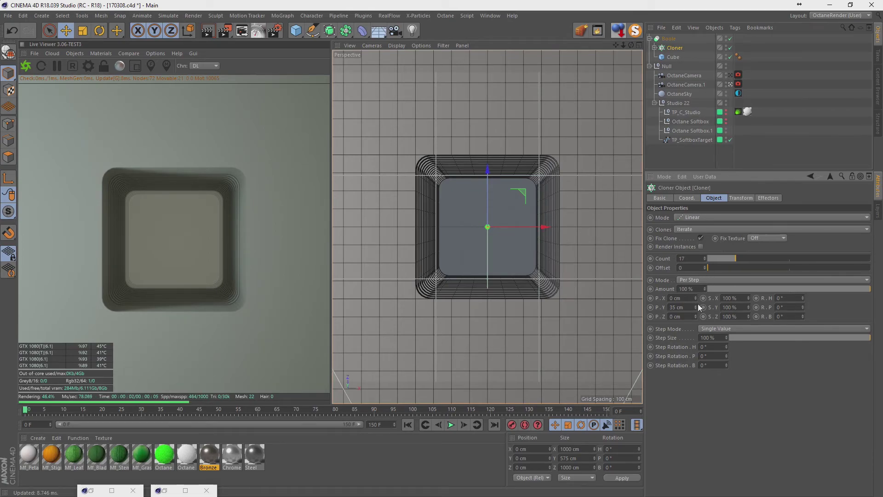
click(705, 256)
click(705, 256)
click(705, 256)
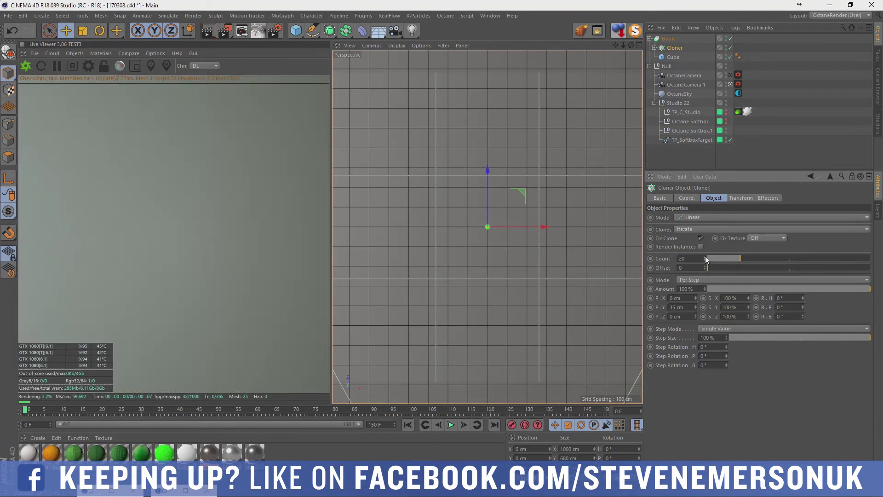
click(705, 256)
click(705, 256)
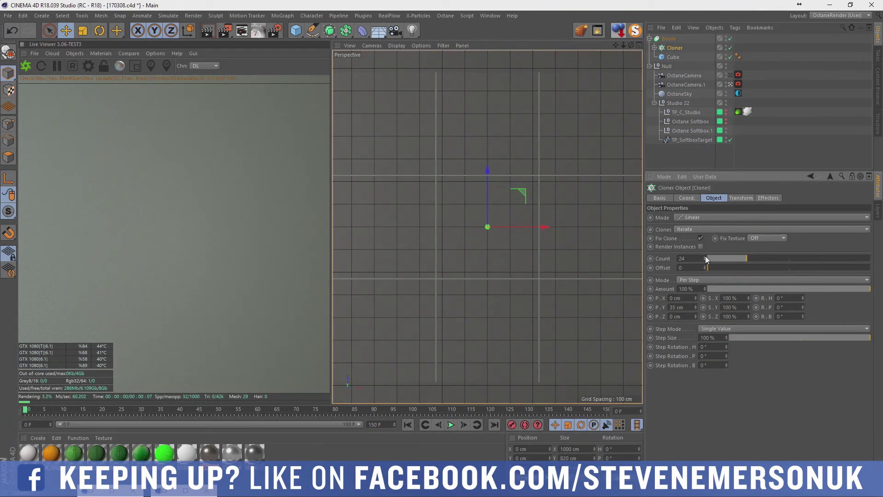
click(673, 57)
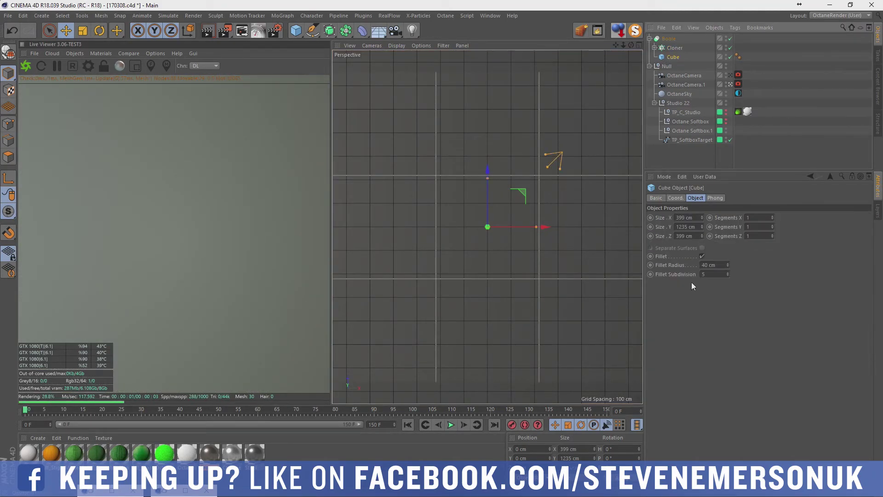
Raise the cutting cube's Y position to 352 cm, passing 264 and 318 cm.
click(675, 198)
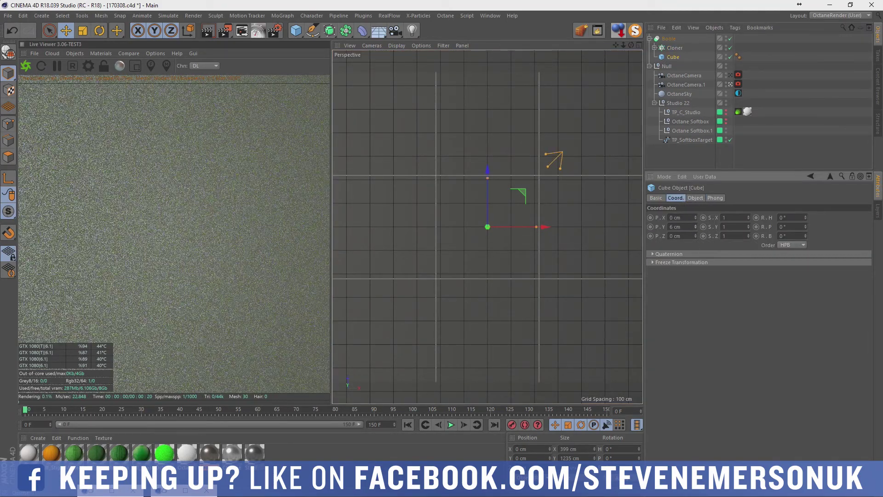
drag(695, 227, 695, 203)
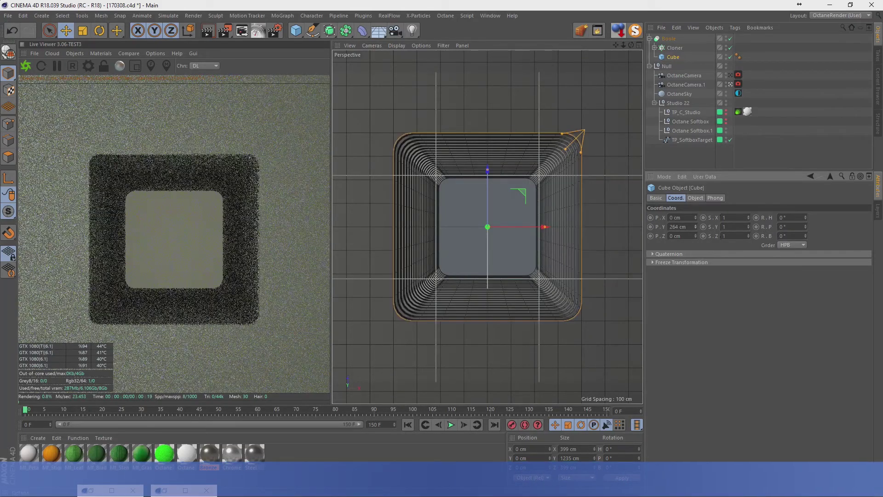
mouse_move(695, 226)
mouse_down()
mouse_move(696, 216)
mouse_move(697, 225)
mouse_up()
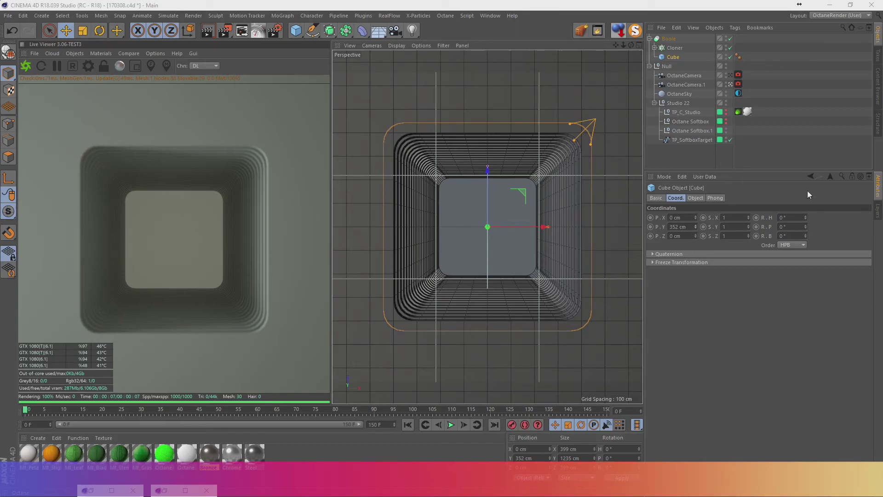
Show the TP_C_Studio backdrop in the editor and select it.
click(783, 90)
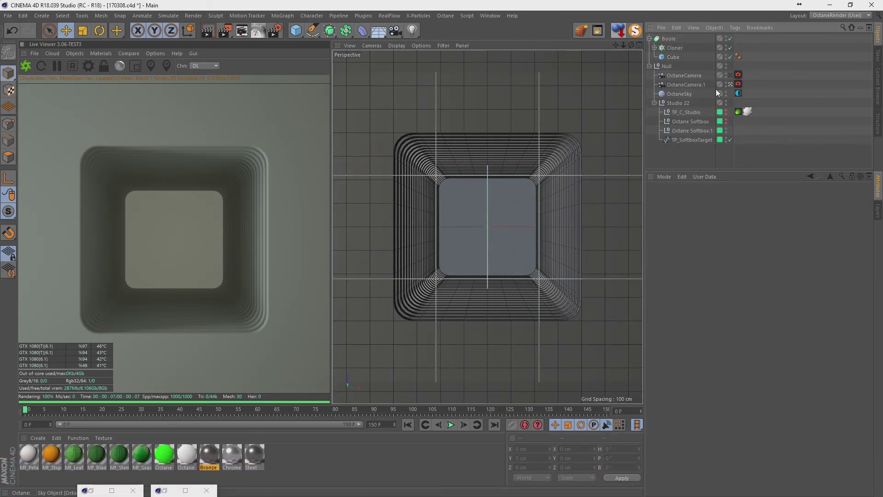
click(730, 84)
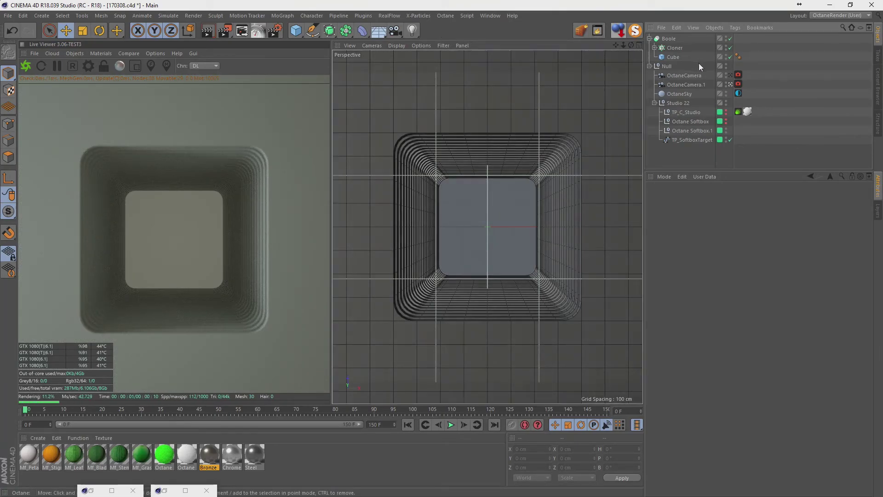
click(726, 113)
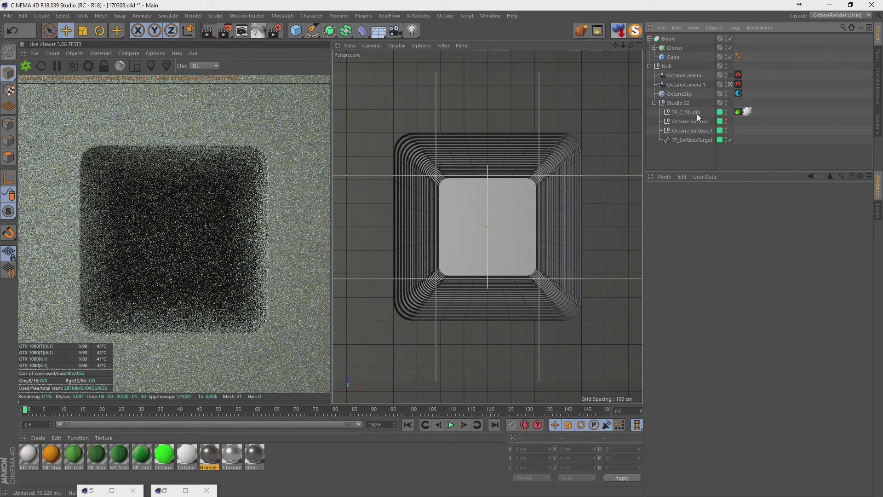
click(696, 114)
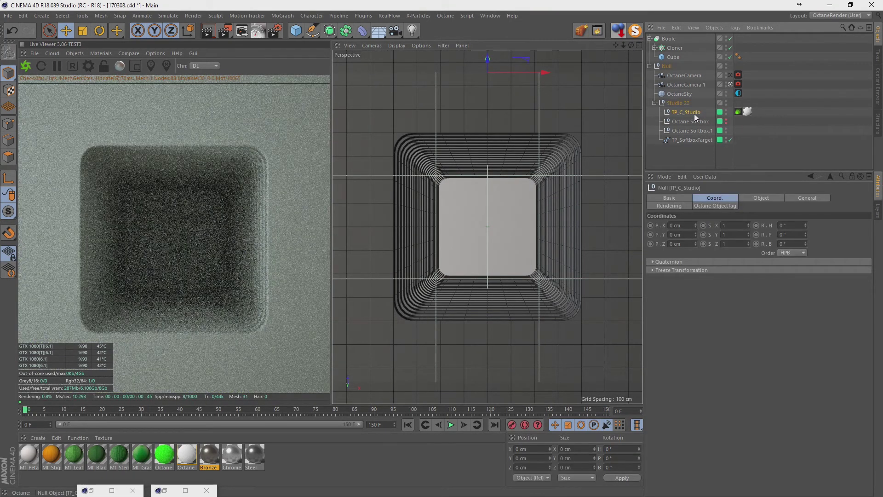
Raise the Boole stack to Y 7.5 cm, checking it from the camera and a low perspective.
click(730, 85)
alt+drag(589, 217, 585, 157)
click(585, 156)
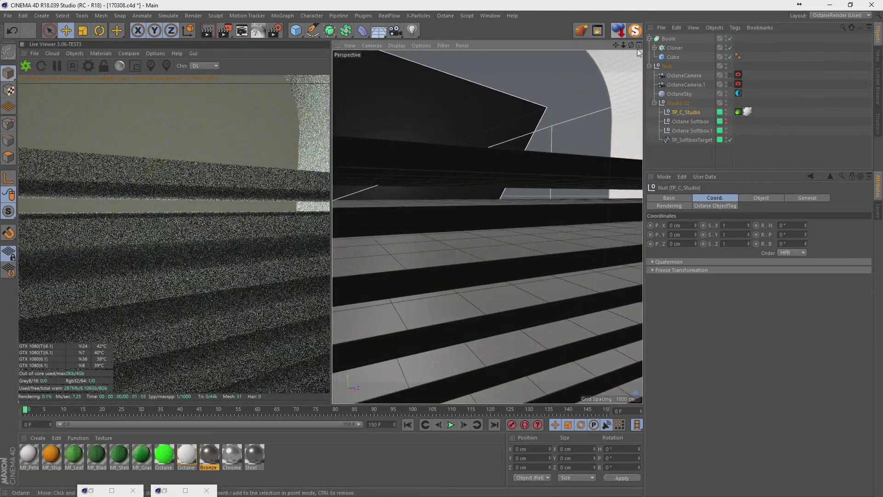
click(617, 33)
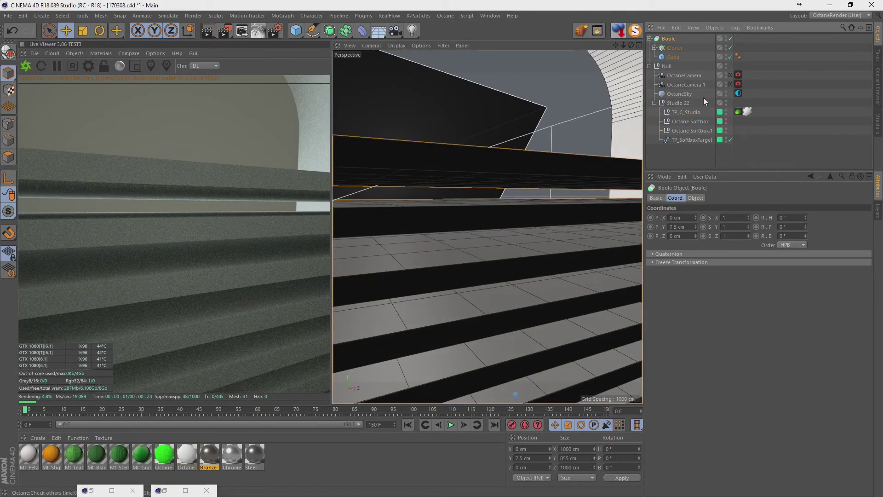
click(730, 83)
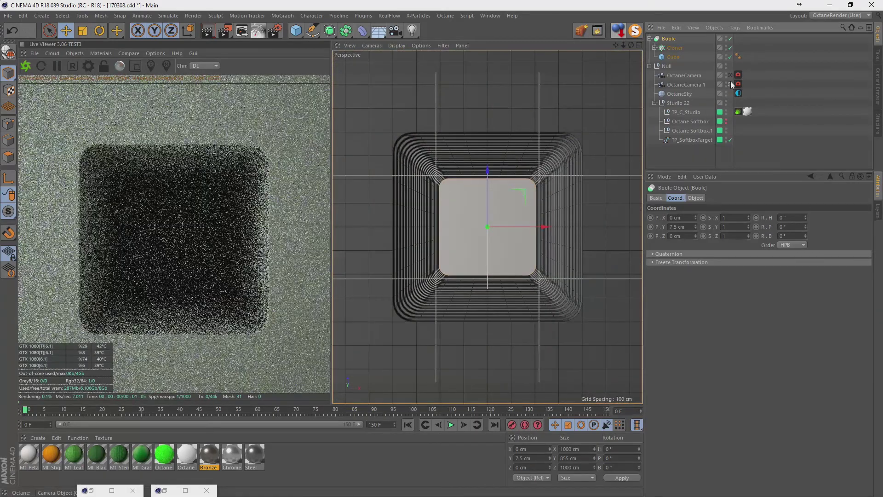
click(730, 85)
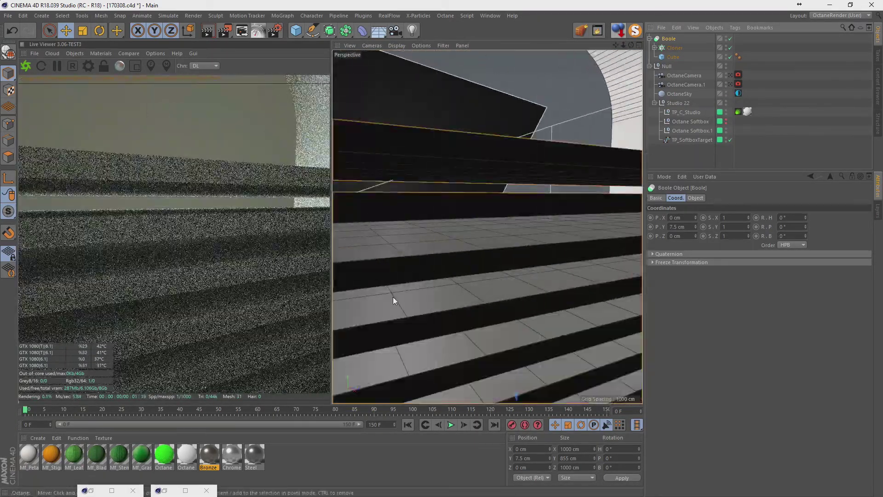
mouse_move(393, 297)
alt+mouse_down()
mouse_move(499, 295)
mouse_move(551, 90)
alt+mouse_up()
mouse_move(617, 44)
mouse_down()
mouse_move(579, 146)
mouse_move(540, 120)
mouse_up()
In a maximized Front view, set Boole P.Y to 42.5 cm and render through OctaneCamera.1.
middle_click(534, 138)
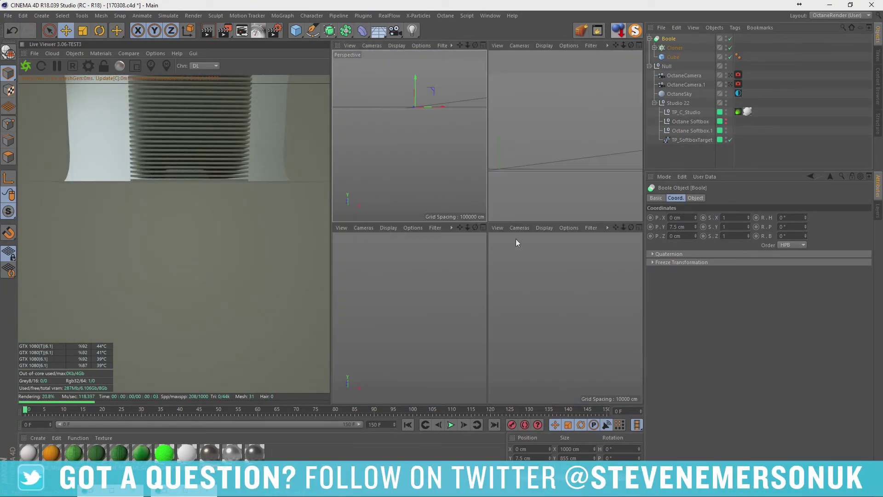
middle_click(533, 272)
alt+middle_drag(495, 178, 504, 113)
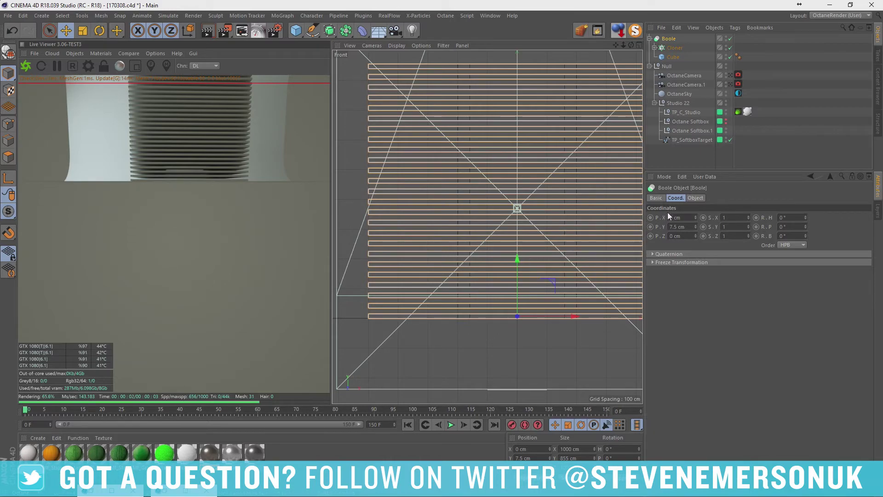
click(695, 225)
click(695, 225)
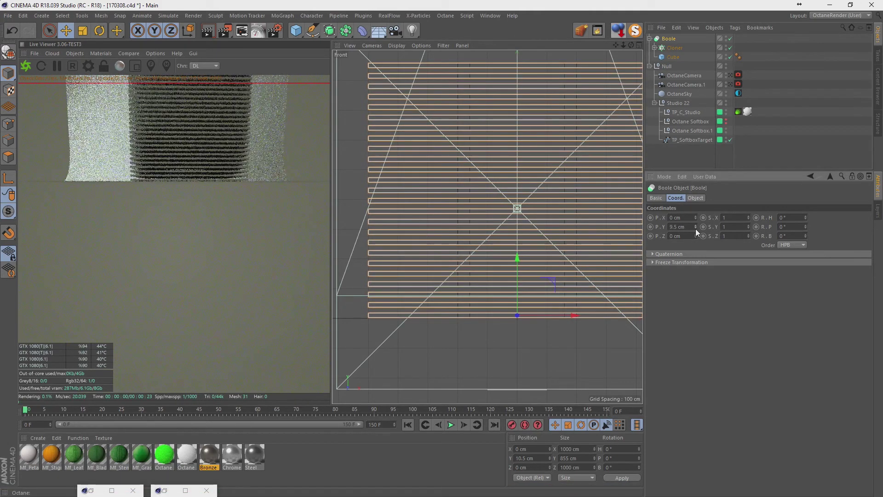
click(695, 228)
click(695, 228)
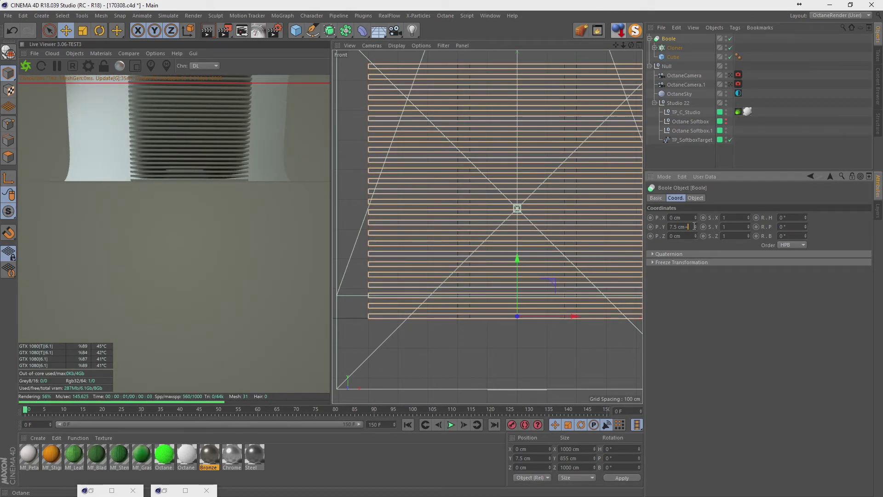
drag(694, 226, 694, 221)
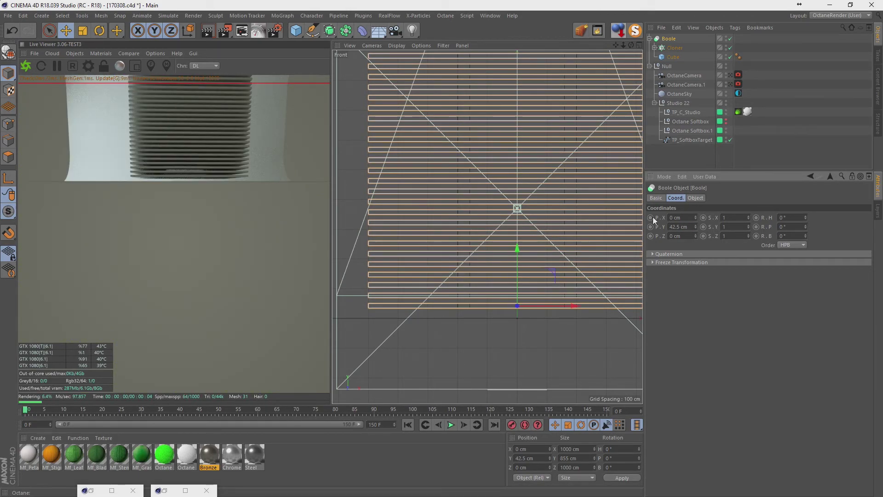
click(730, 85)
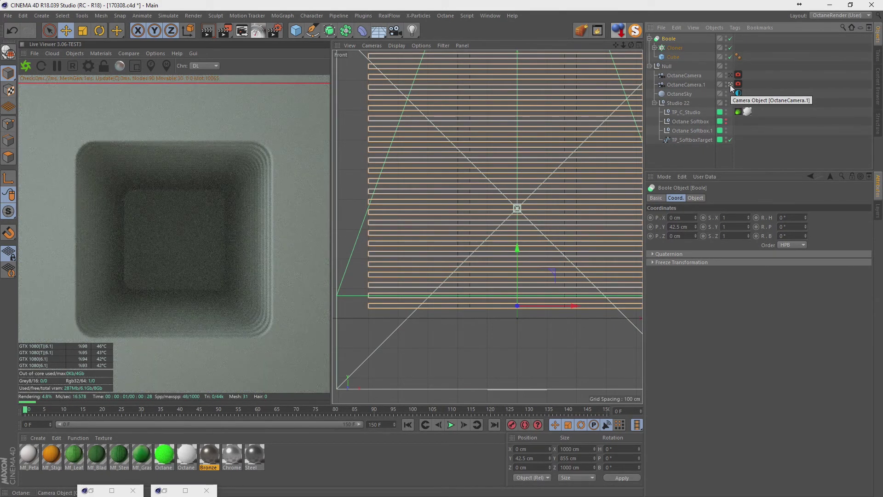
Swap the OctaneSky environment's RGBspectrum texture for an ImageTexture with gamma 1.
click(739, 93)
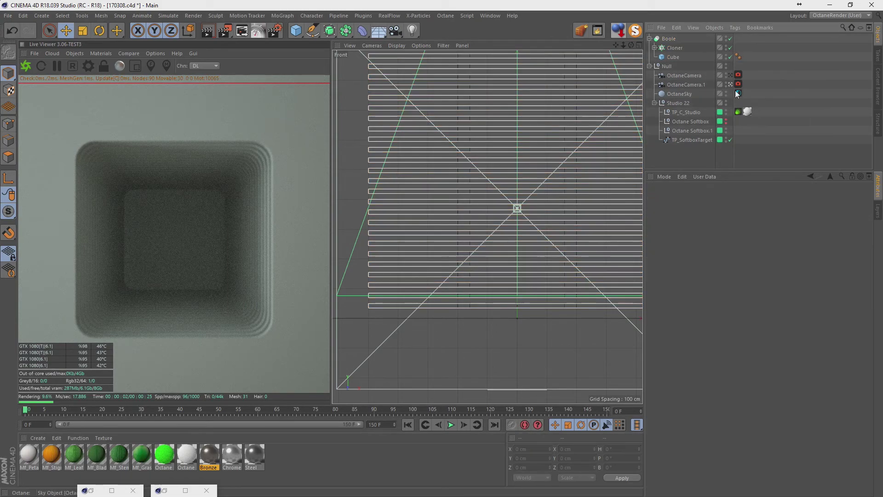
click(690, 252)
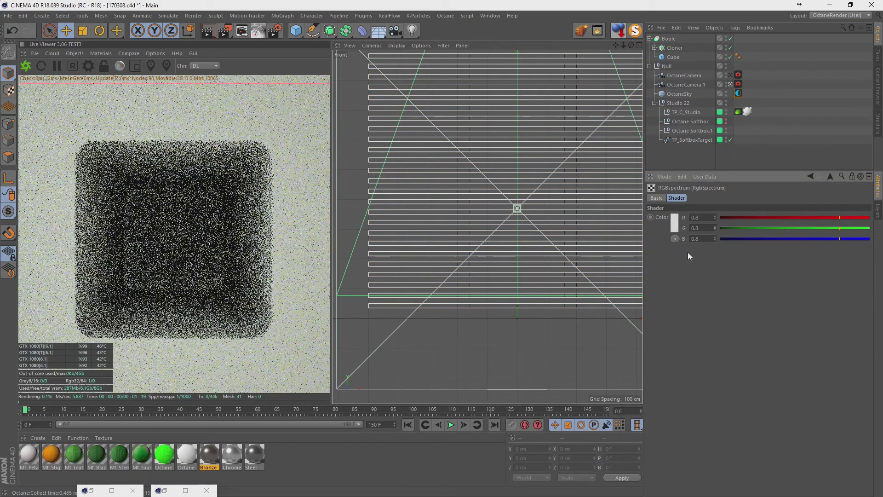
click(738, 93)
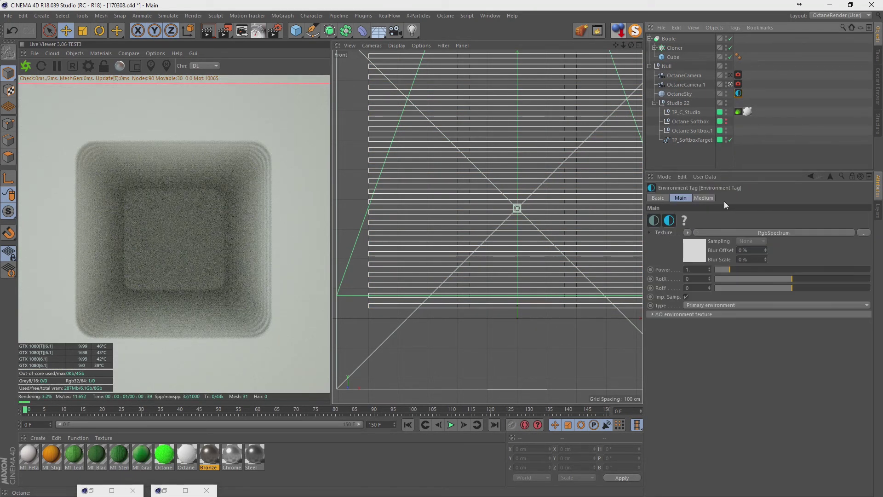
click(688, 232)
mouse_move(700, 417)
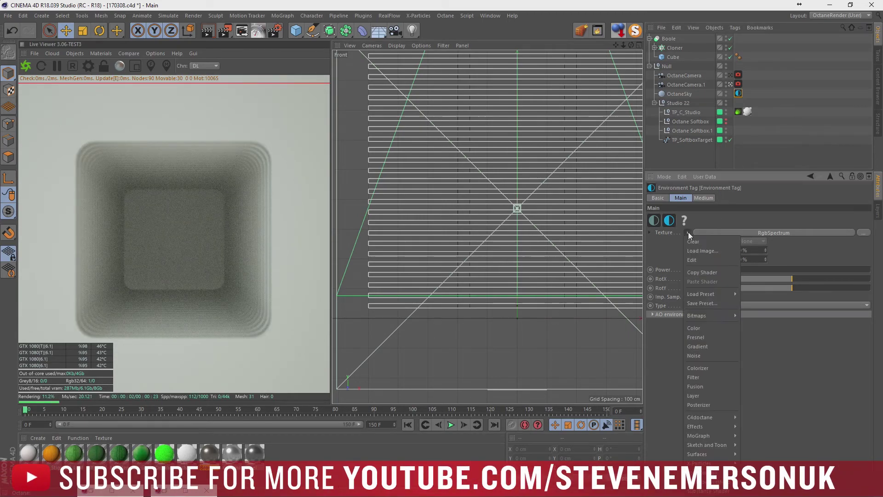
click(756, 296)
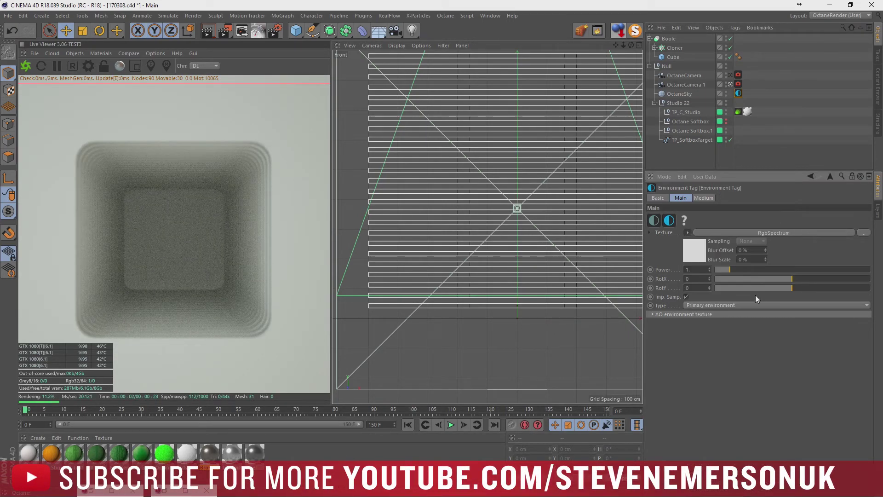
click(692, 250)
click(702, 277)
text(1)
key(Return)
click(864, 217)
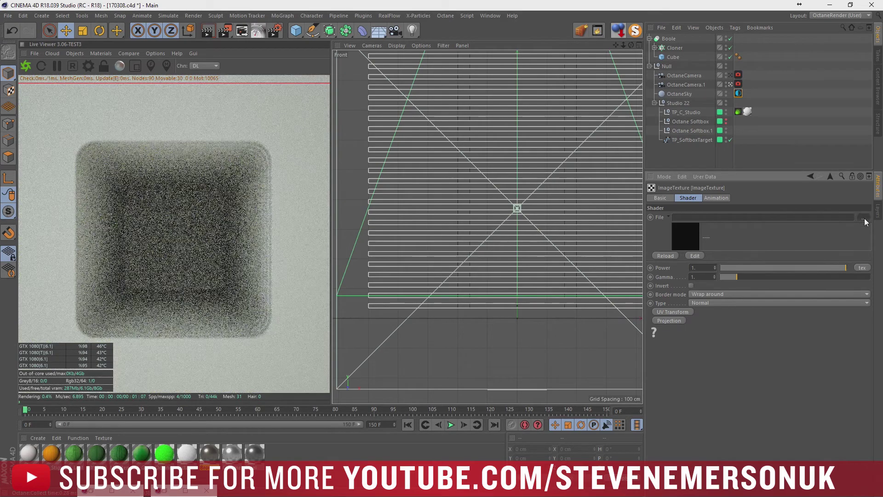
Browse the D: drive to 2017\03\170305\tex and pick HDR_110_Tunnel_Ref.hdr.
click(230, 32)
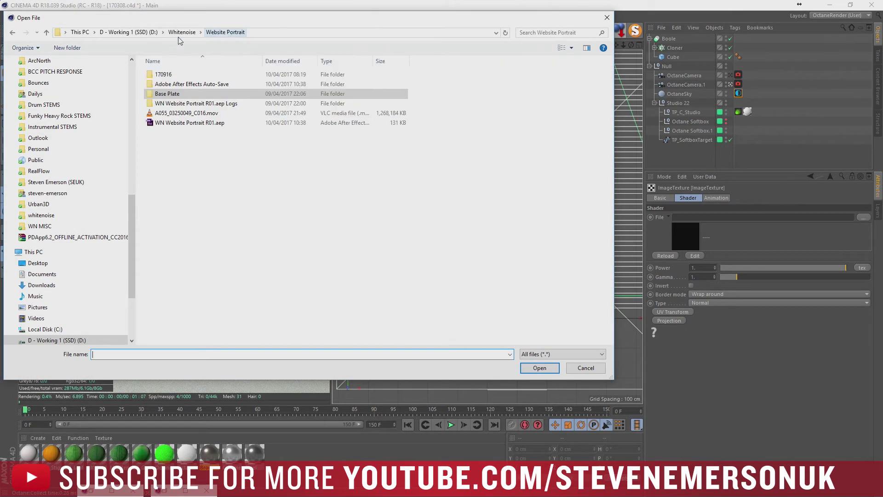
click(51, 340)
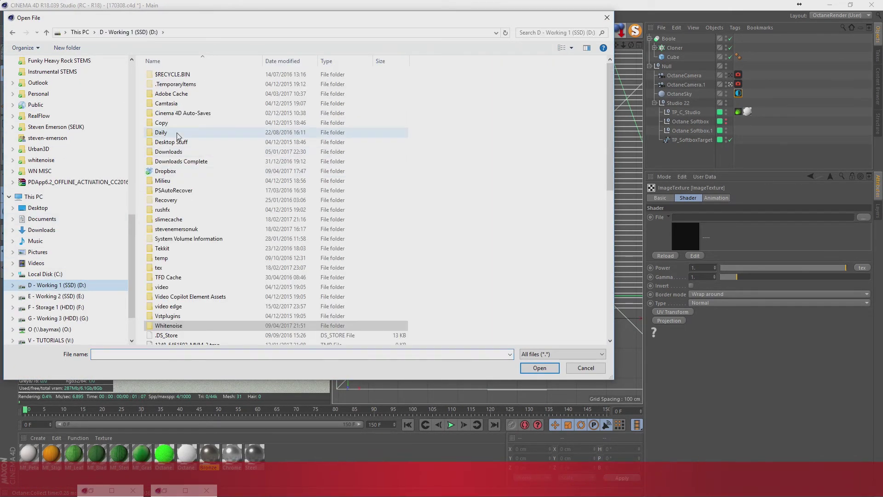
double_click(175, 229)
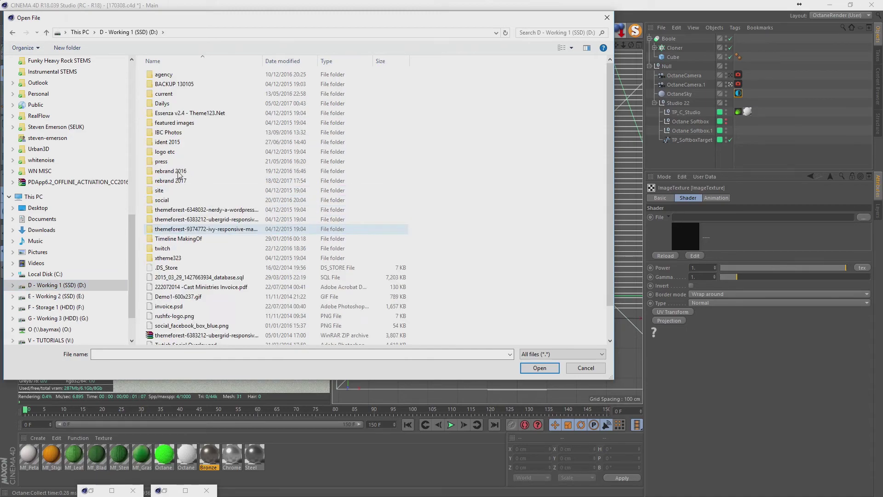
double_click(164, 102)
double_click(169, 75)
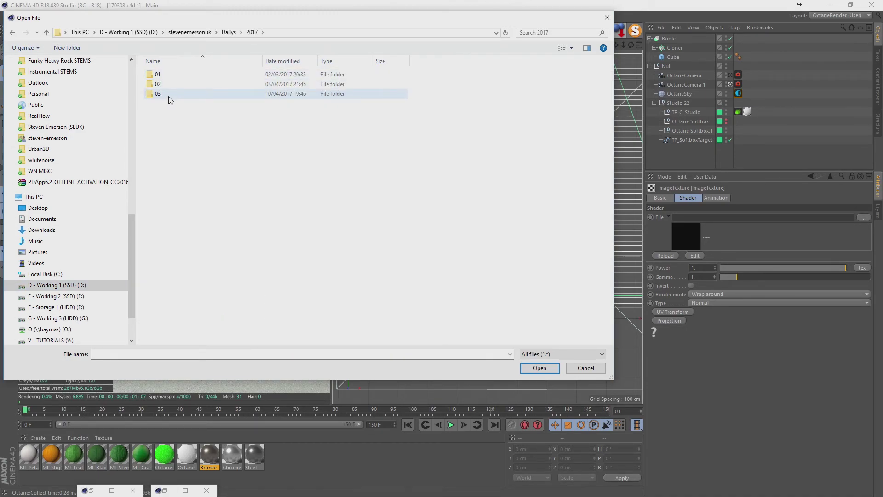
double_click(170, 94)
double_click(173, 114)
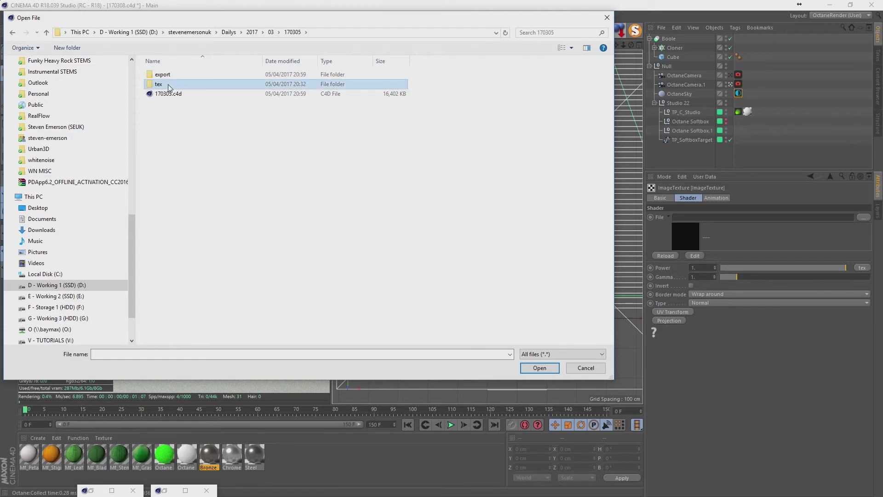
double_click(166, 85)
click(272, 88)
Create a tex folder in 170308, paste the HDR into it, and load it.
key(BackSpace)
key(BackSpace)
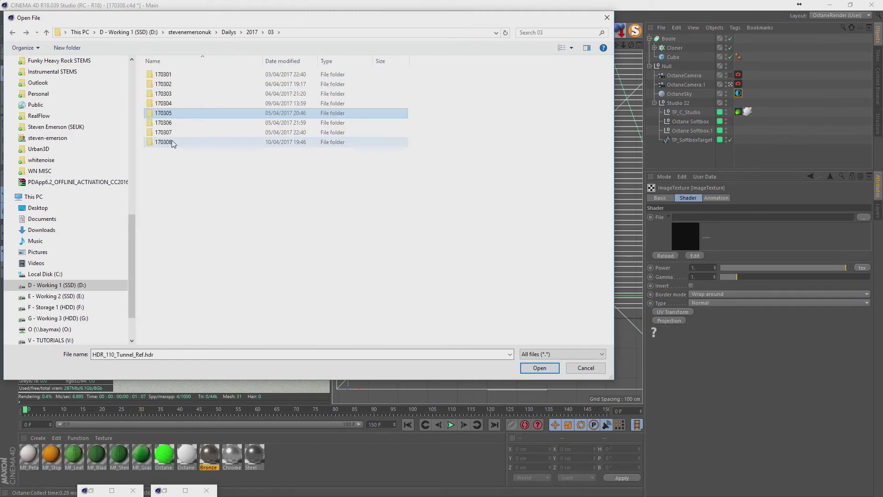
double_click(184, 139)
click(66, 48)
text(tex)
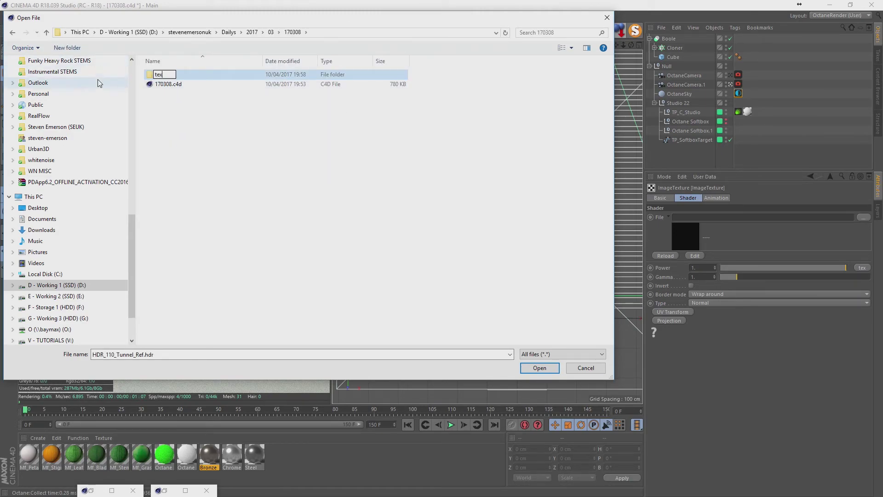
key(Return)
key(Return)
key(ctrl+v)
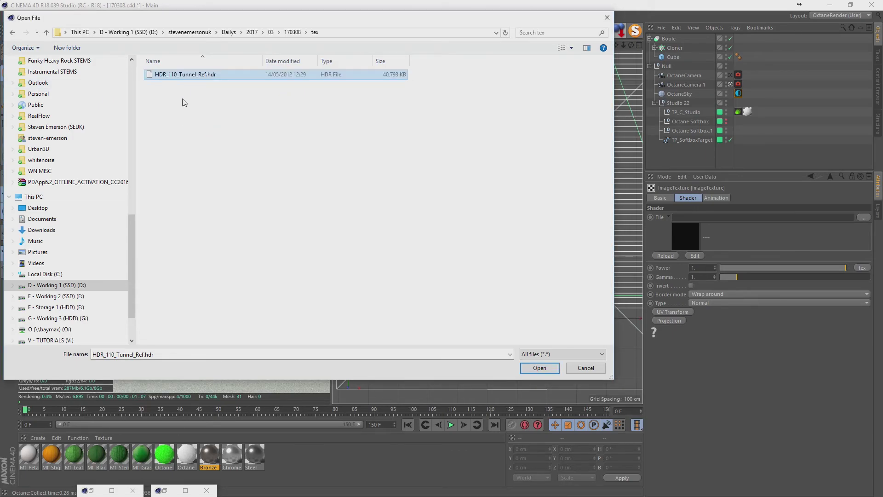
double_click(166, 73)
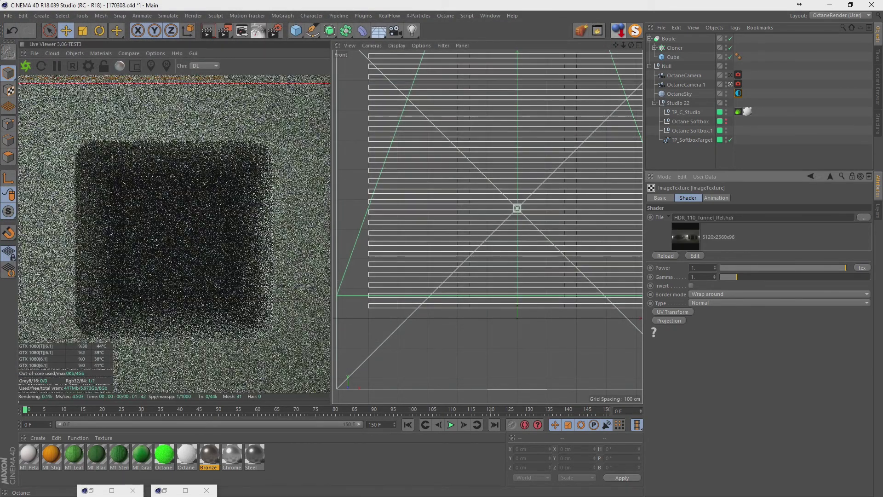
key(super+e)
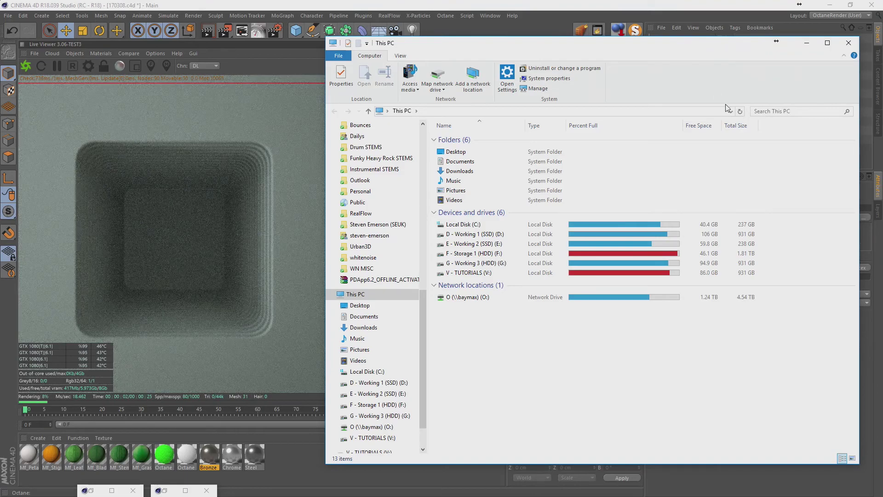
Close the Explorer window and toggle OctaneCamera.1 to view the tunnel HDR background.
key(alt+F4)
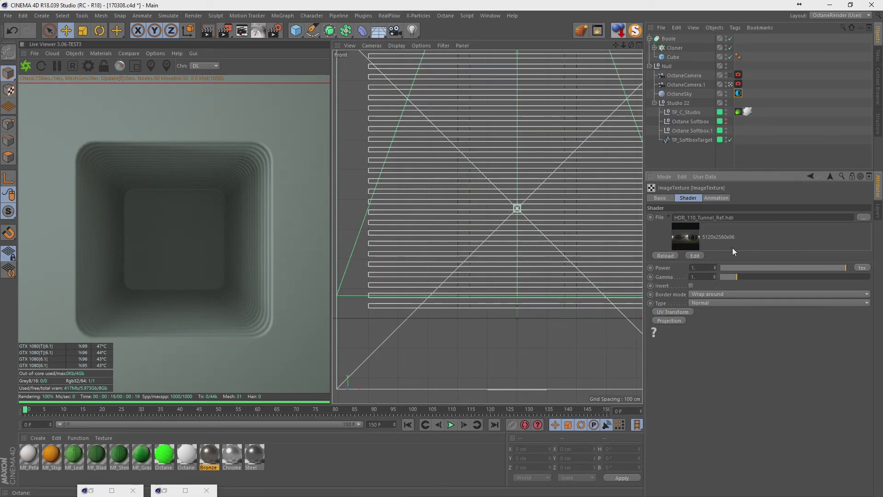
click(731, 85)
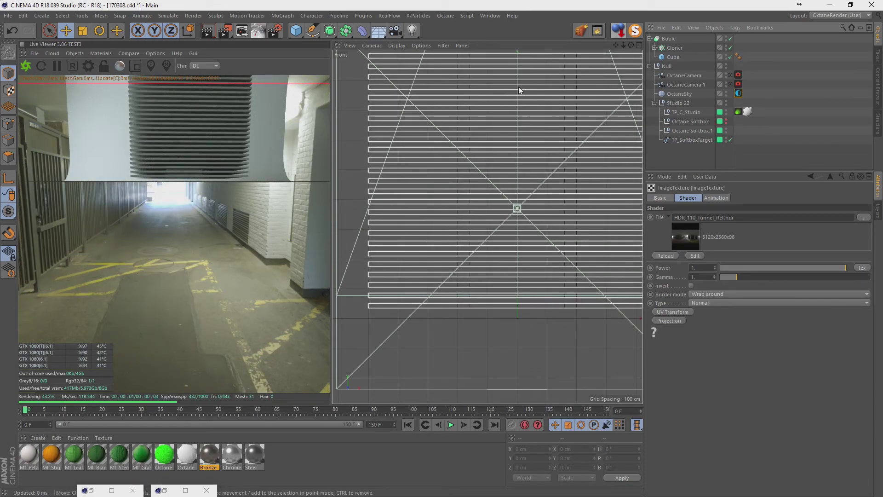
Zoom out the Front viewport to see the slab stack over the tunnel HDR.
scroll(487, 227, down, 1)
scroll(487, 227, down, 3)
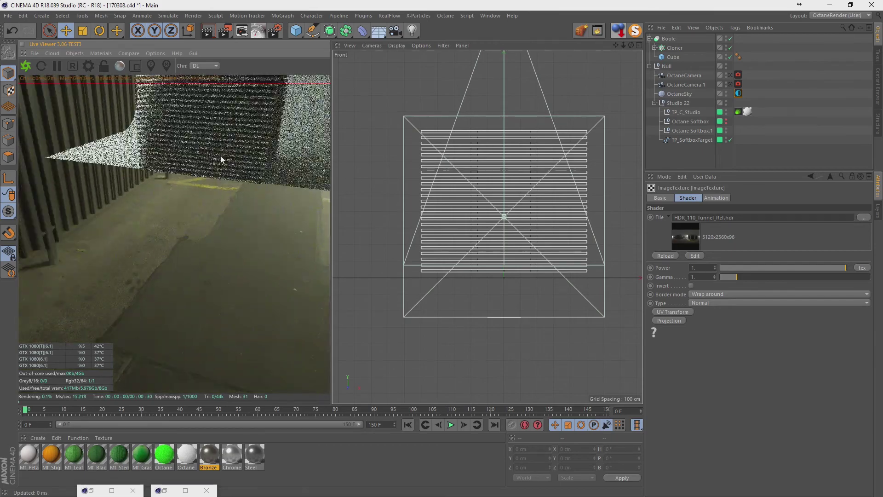
Rotate the tunnel HDR environment to RotX -0.24404 and preview it through OctaneCamera.1.
click(738, 93)
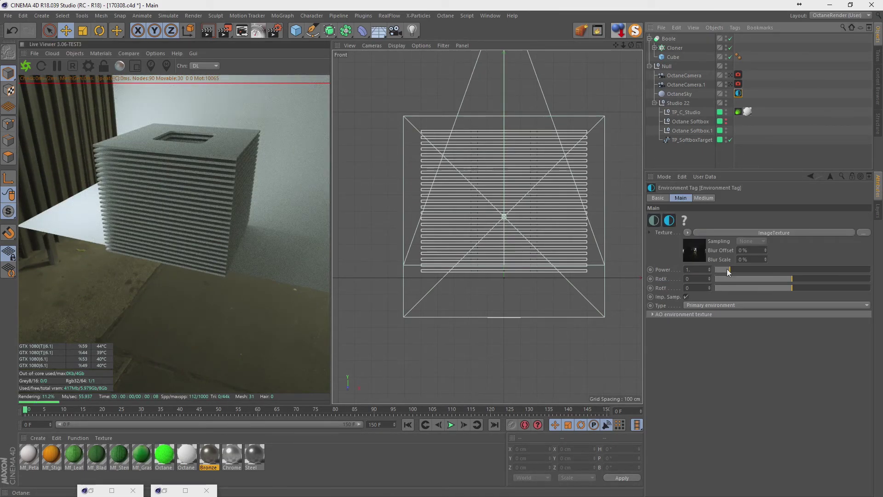
drag(792, 279, 772, 280)
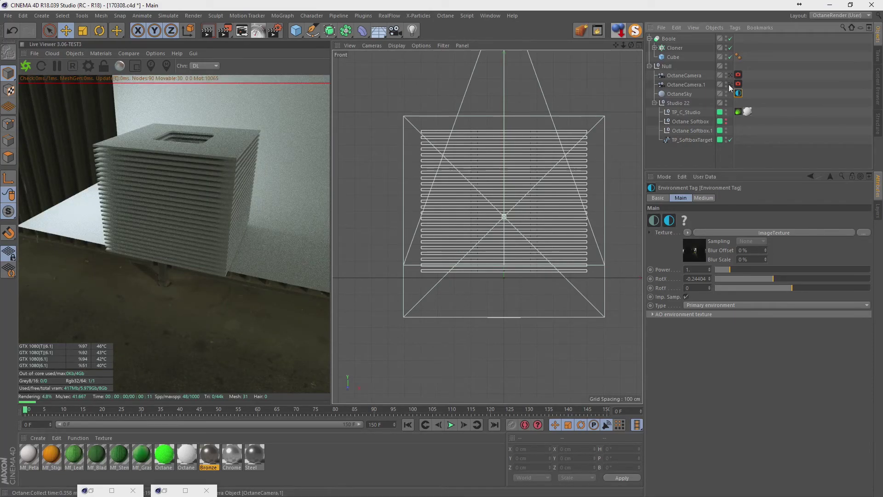
click(729, 85)
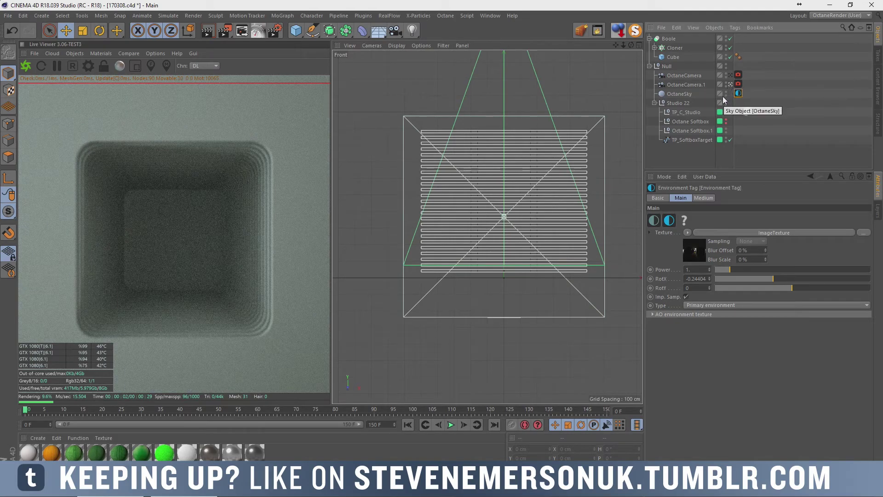
click(731, 83)
Select Octane Softbox.1, frame the scene, and set the Octane kernel to Directlighting.
click(691, 130)
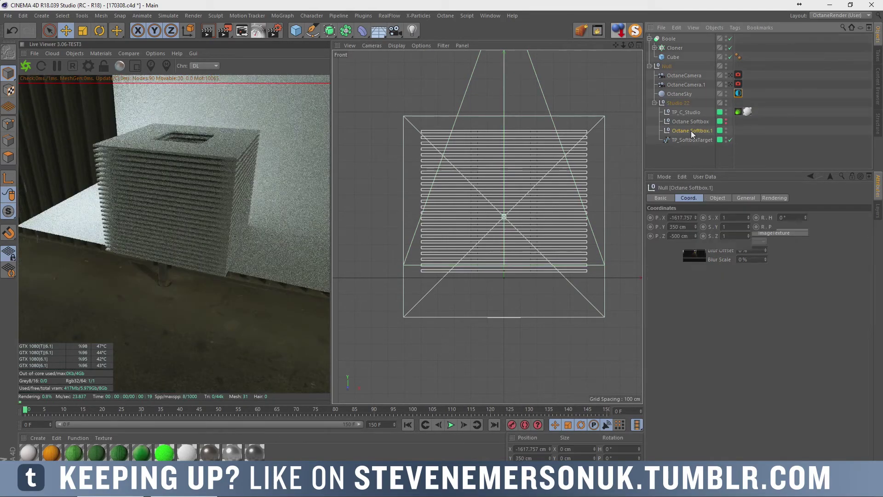
key(h)
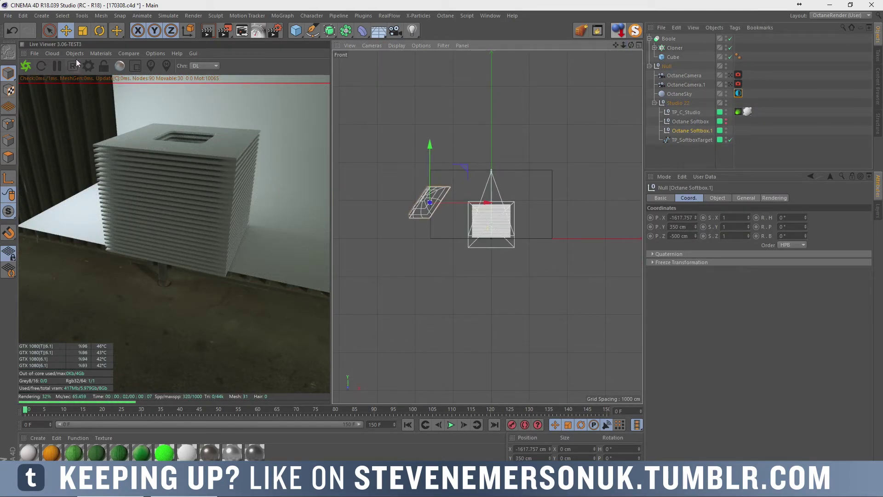
click(89, 65)
click(86, 40)
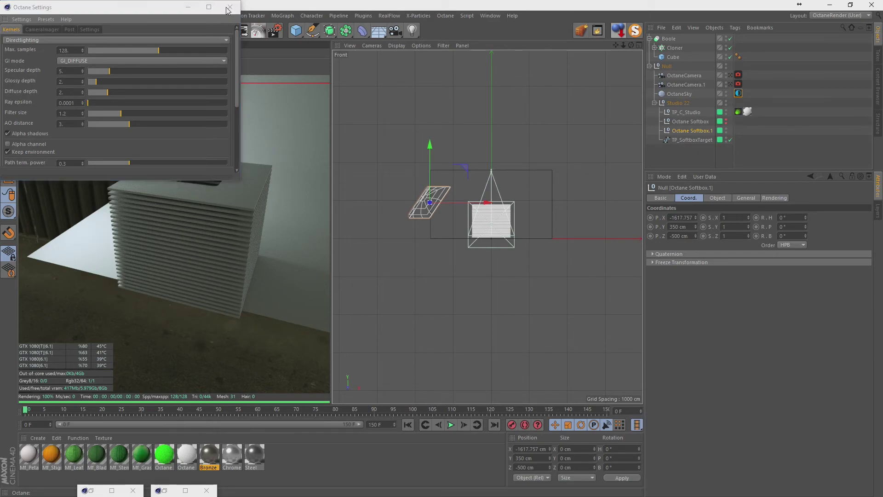
Move Octane Softbox to the right of the slab stack in shaded perspective.
click(229, 8)
key(F1)
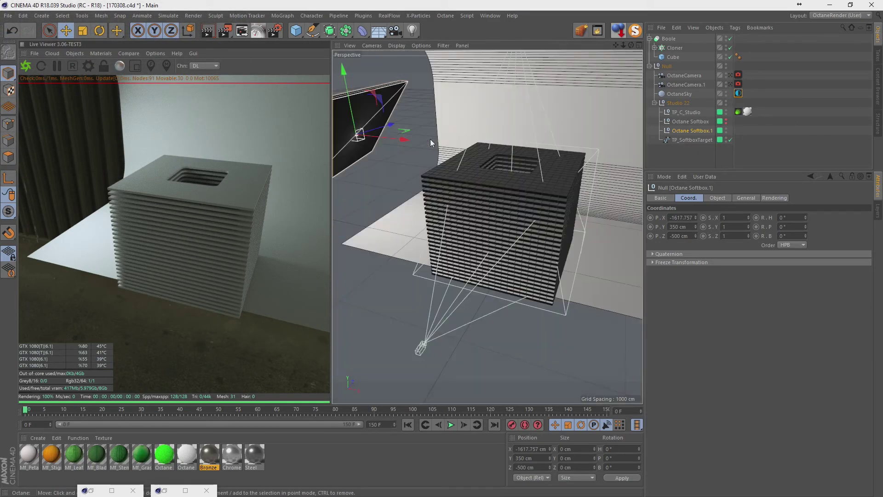
alt+drag(434, 148, 567, 162)
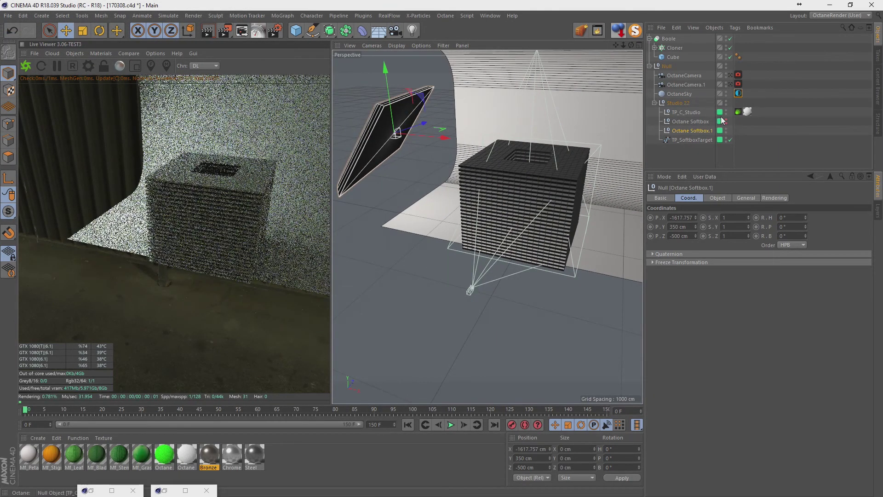
click(691, 121)
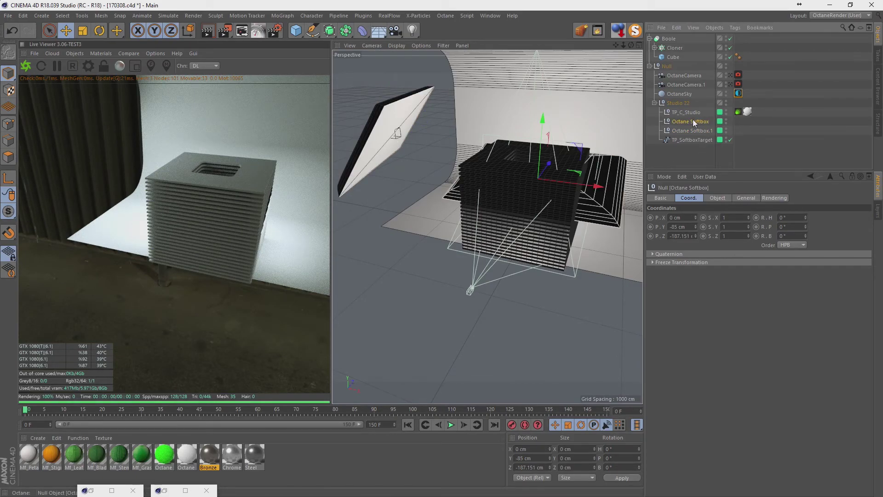
mouse_move(599, 201)
mouse_down()
mouse_move(470, 172)
mouse_move(598, 180)
mouse_up()
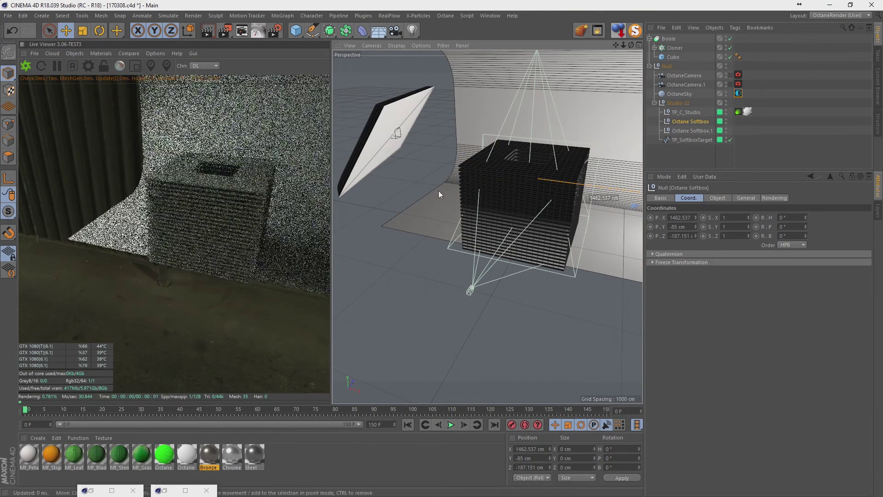
mouse_move(438, 190)
alt+mouse_down()
mouse_move(552, 211)
mouse_move(598, 193)
mouse_move(611, 136)
alt+mouse_up()
key(o)
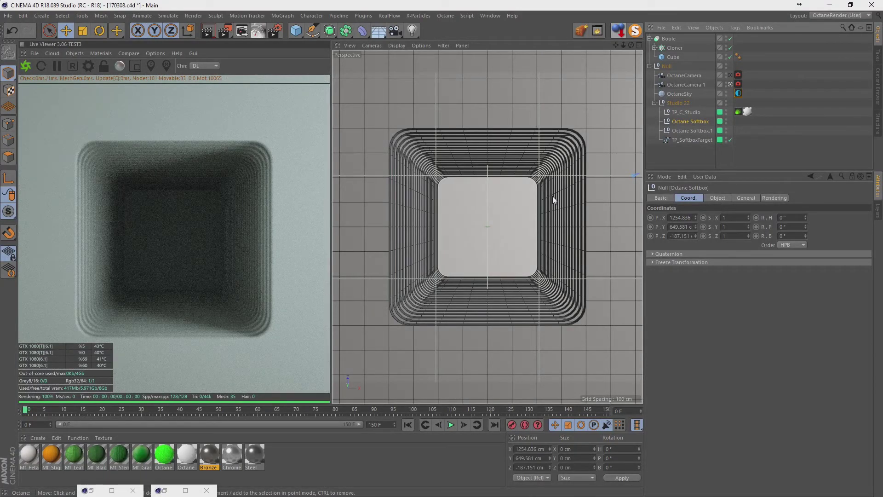
Lower the softbox along Y and check both softboxes through OctaneCamera.1.
click(732, 84)
mouse_move(575, 113)
mouse_down()
mouse_move(565, 196)
mouse_move(565, 173)
mouse_up()
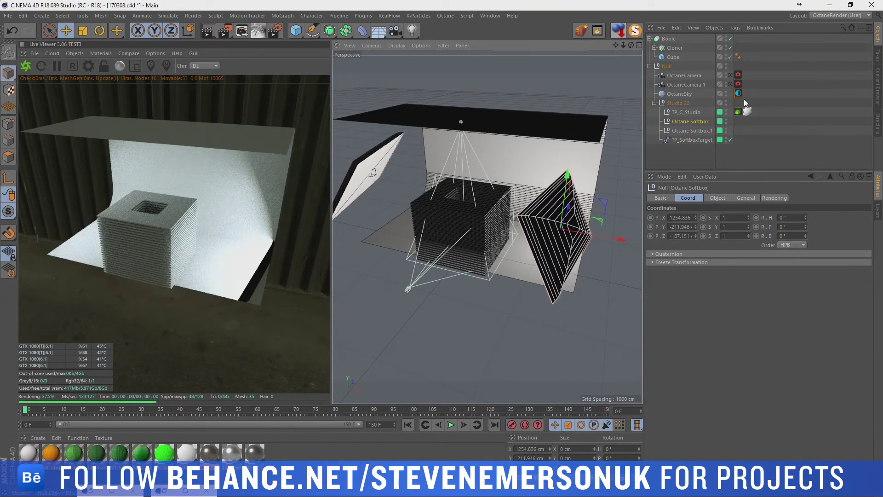
click(729, 82)
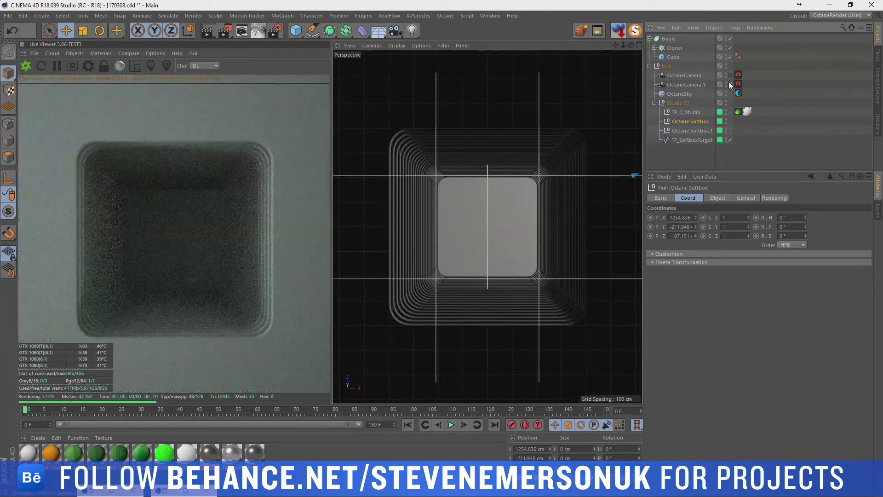
click(729, 81)
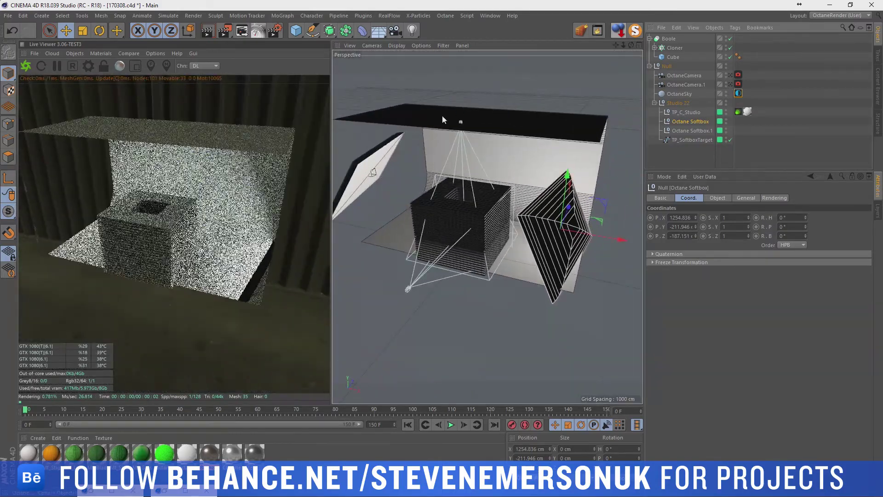
click(696, 131)
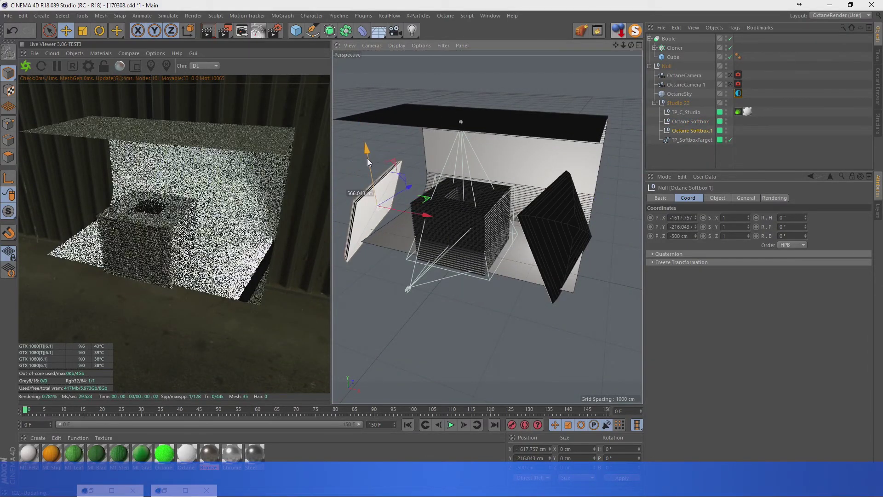
click(730, 83)
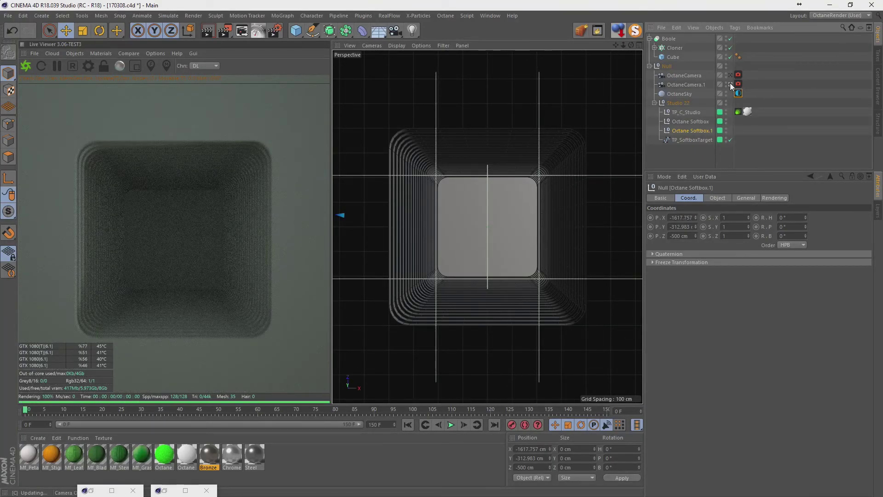
click(730, 84)
click(731, 83)
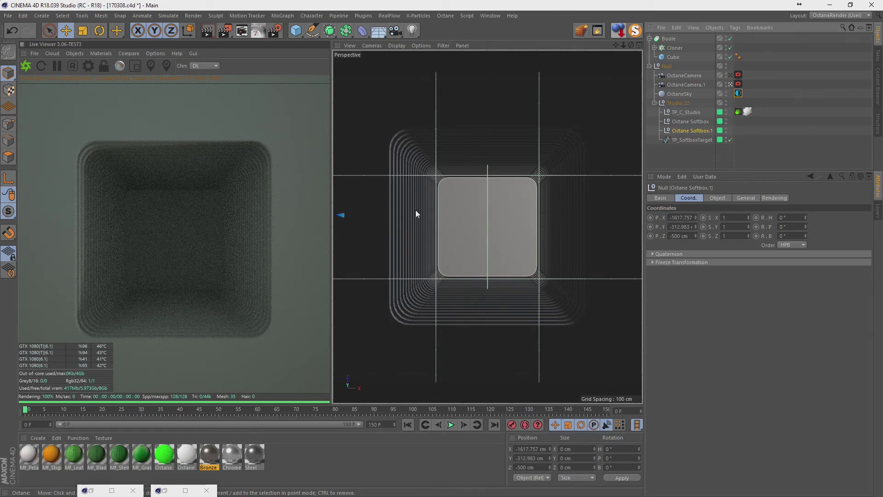
click(668, 39)
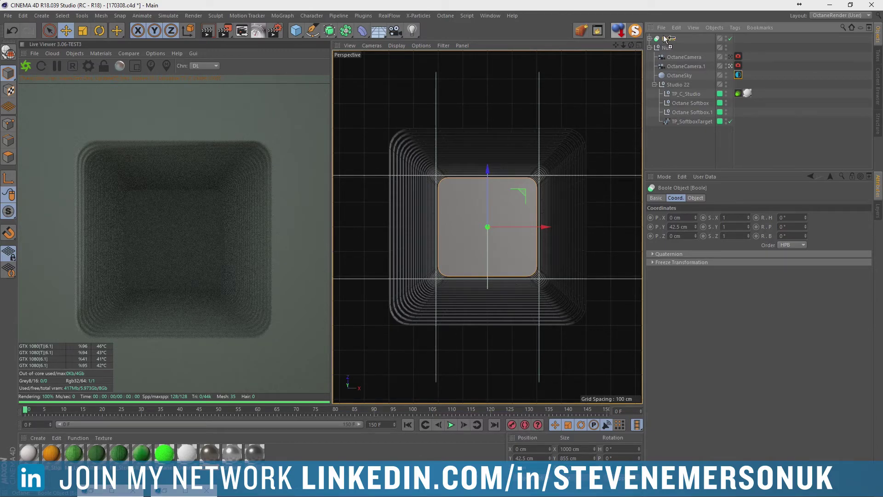
Duplicate the Boole stack, bake the copy into a plain object, and delete the leftover.
ctrl+drag(666, 39, 665, 41)
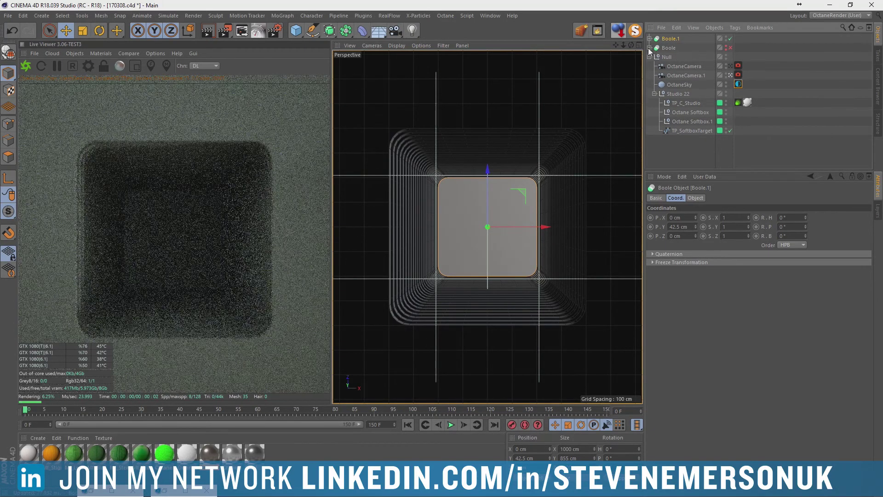
click(650, 48)
right_click(673, 40)
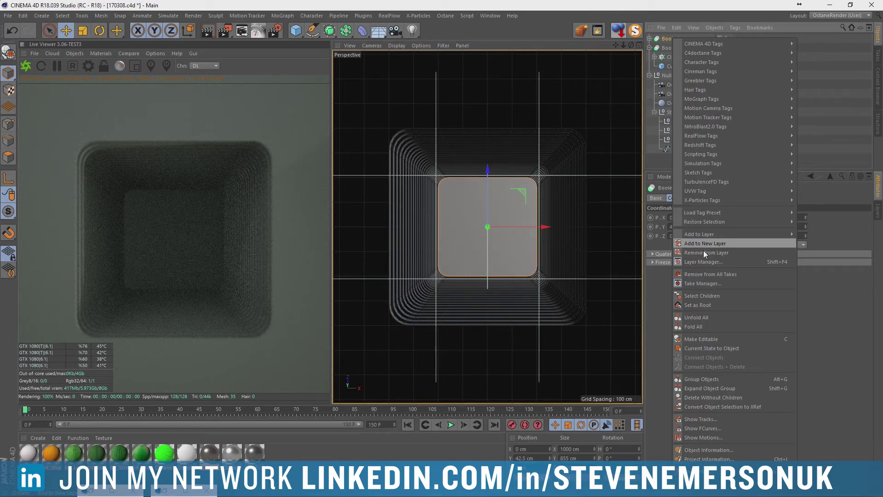
click(713, 348)
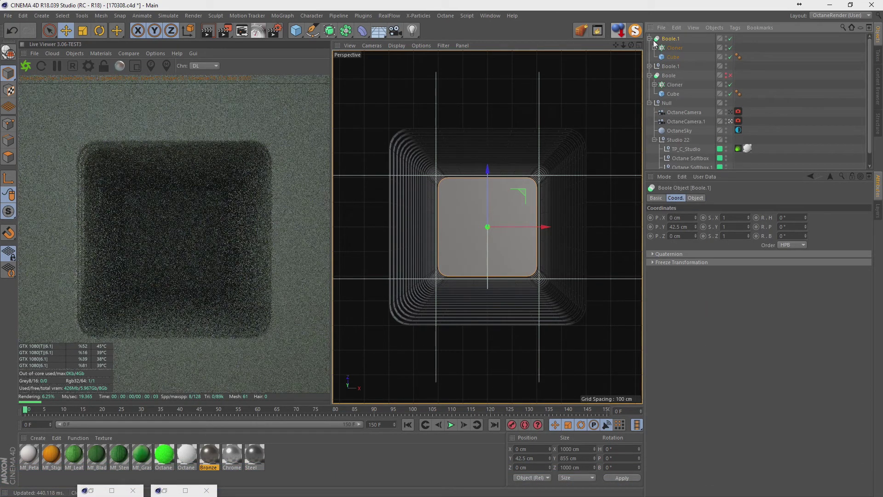
key(Delete)
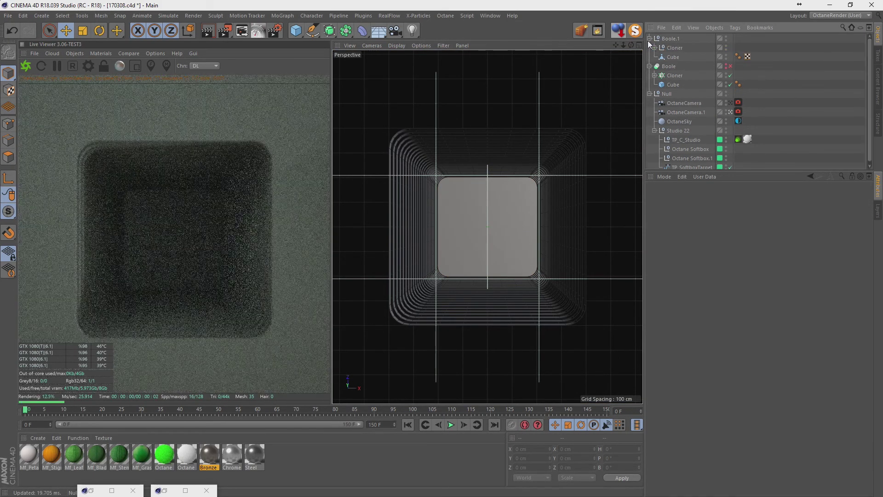
Select all 25 cloned cubes and merge them with Connect Objects + Delete.
click(654, 48)
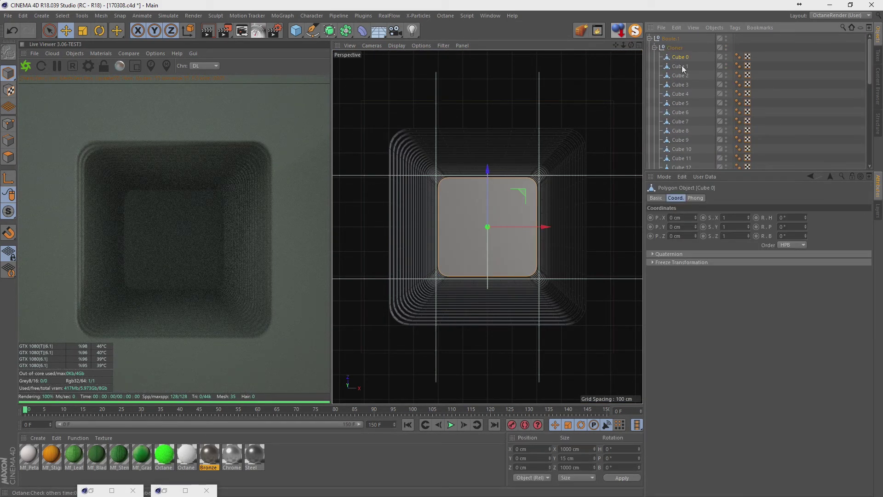
scroll(686, 106, down, 5)
shift+click(685, 99)
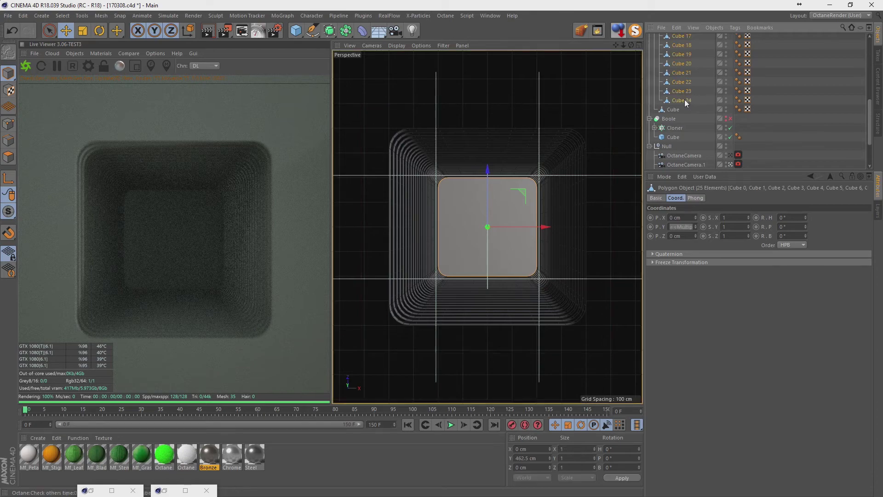
right_click(685, 100)
click(678, 165)
click(677, 109)
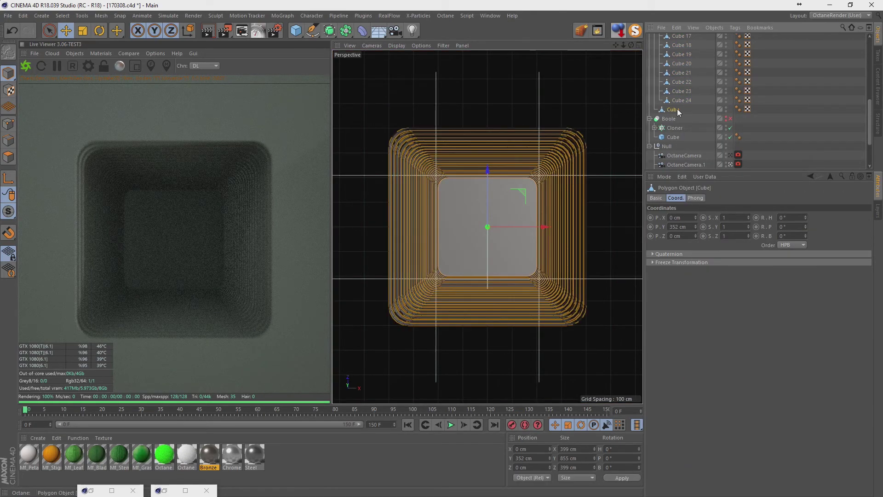
scroll(680, 116, up, 5)
key(ctrl+z)
right_click(676, 74)
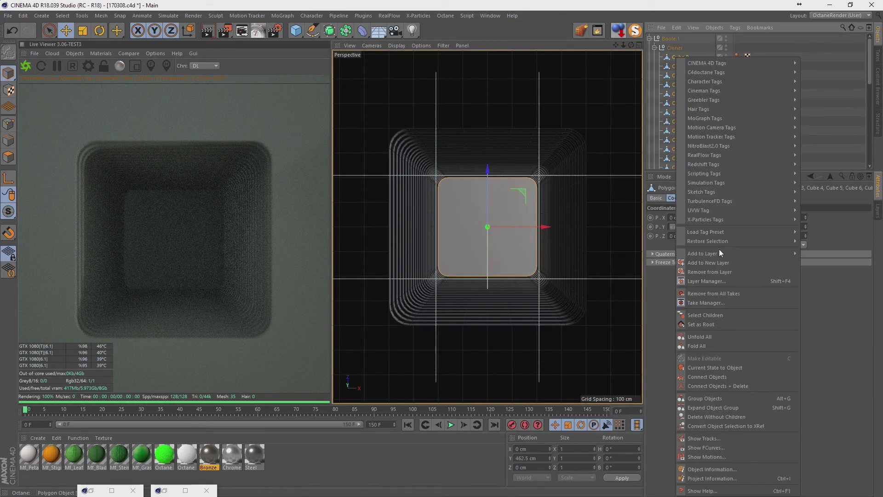
click(746, 387)
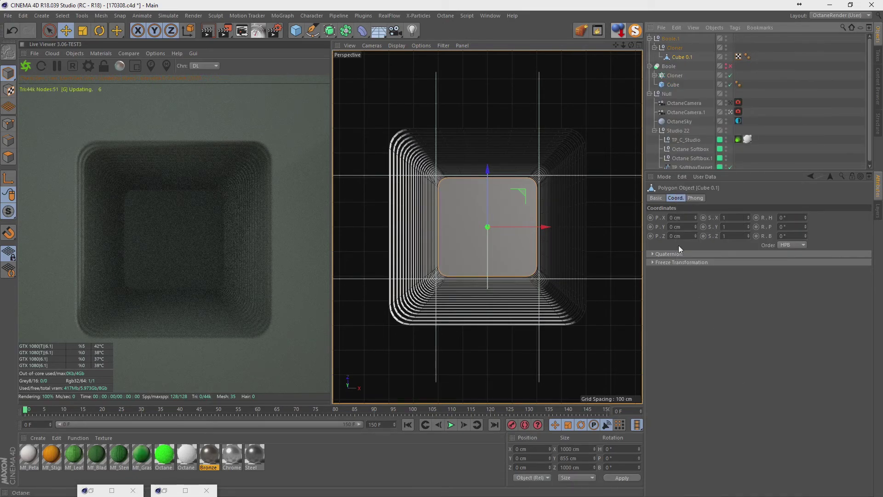
Pull Cube 0.1 out, delete the Boole group, optimize all points, and add a Sphere.
drag(664, 37, 664, 39)
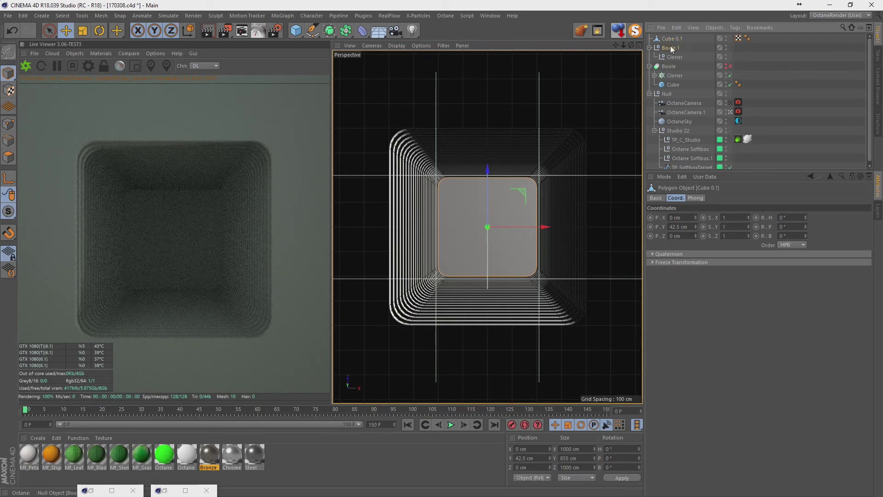
key(ctrl+z)
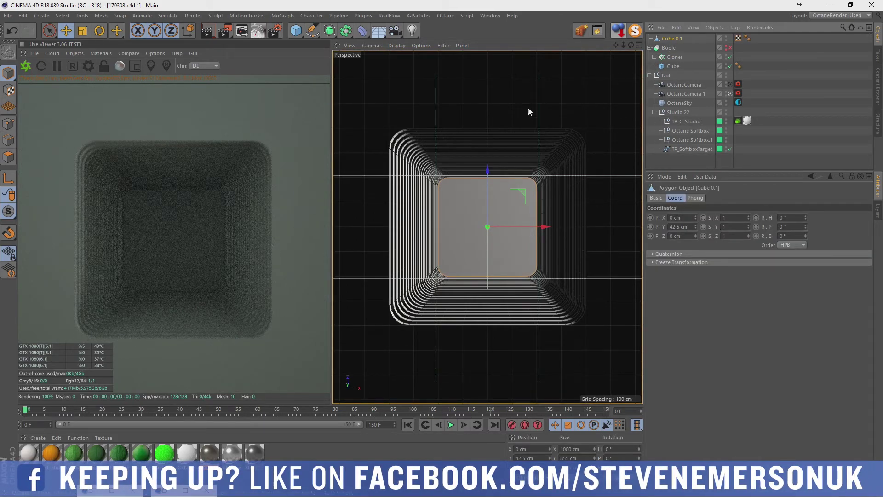
click(9, 124)
right_click(401, 124)
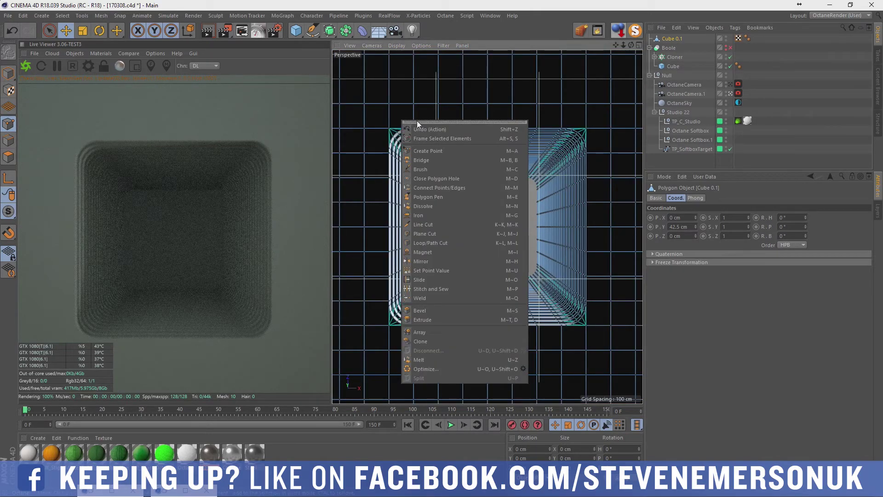
click(402, 89)
key(ctrl+a)
right_click(410, 108)
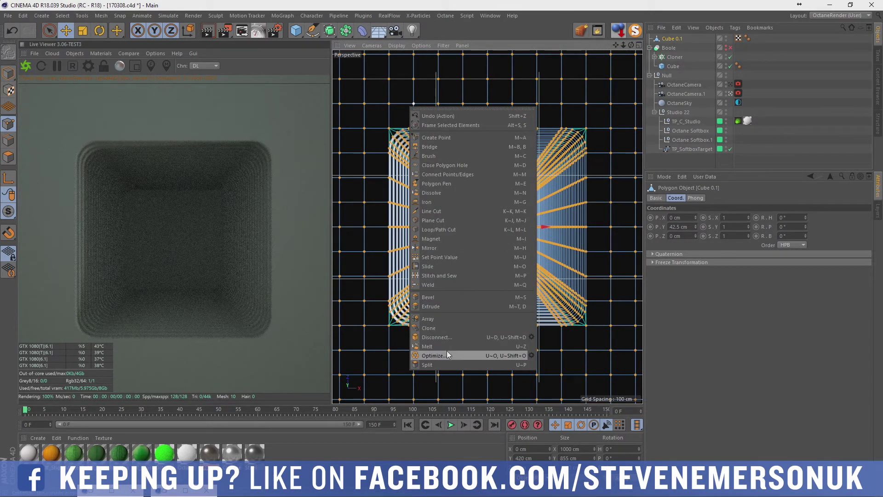
click(446, 354)
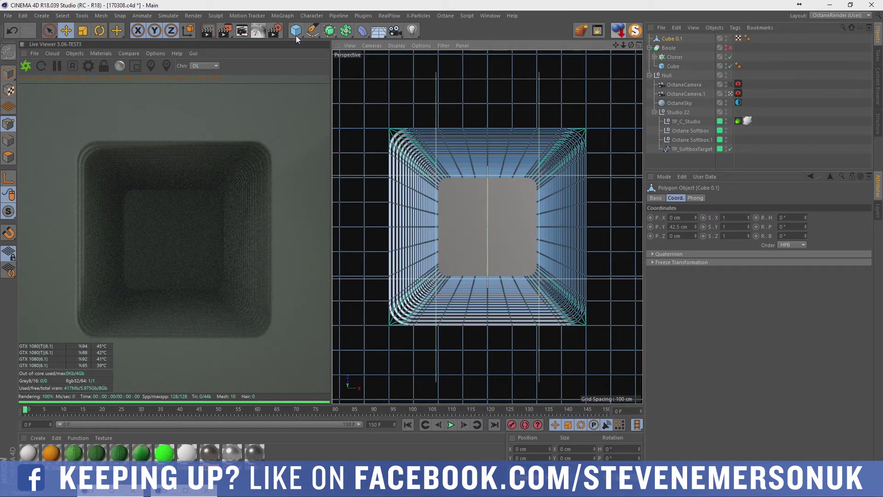
drag(296, 34, 473, 60)
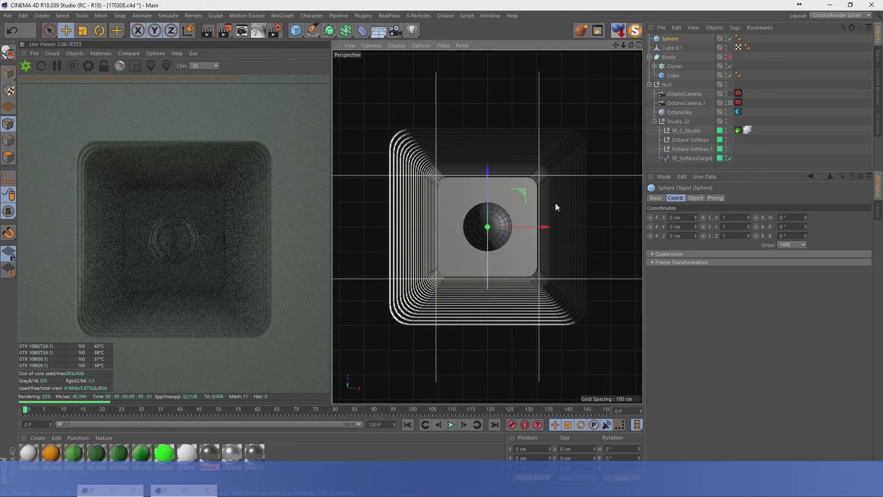
Make the sphere an Icosahedron with a 20 cm radius.
click(695, 198)
click(710, 236)
click(712, 282)
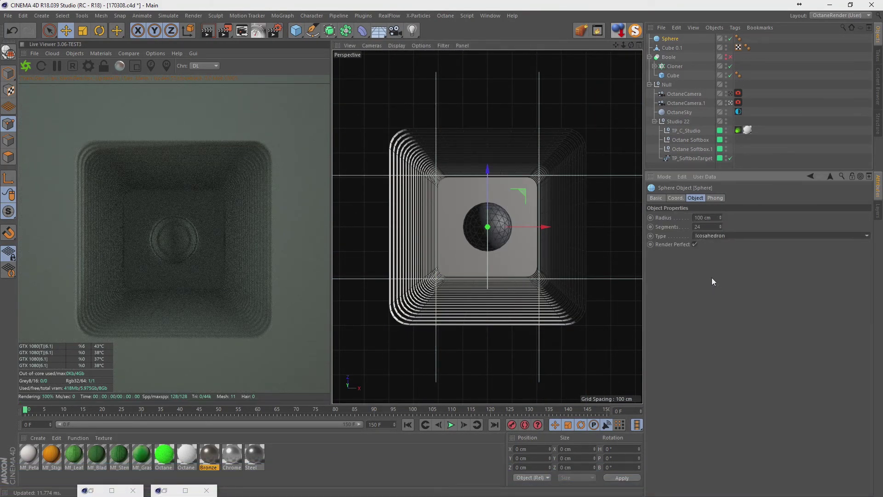
click(703, 217)
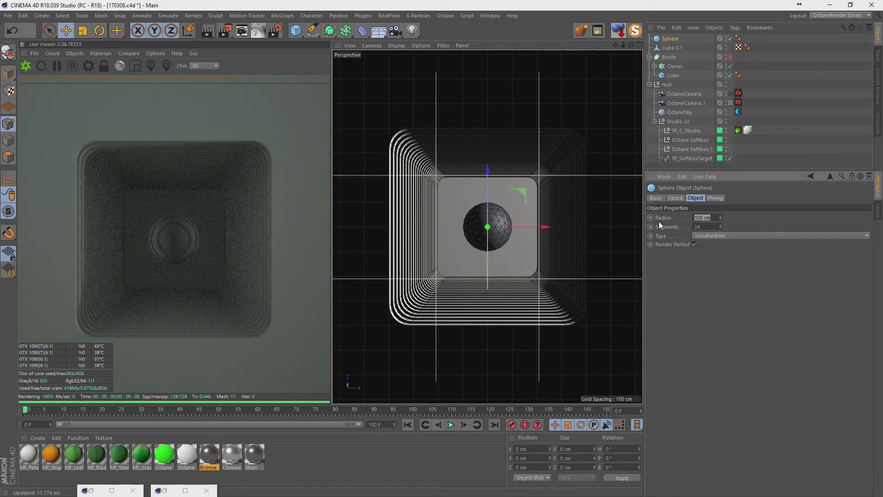
text(10)
key(Return)
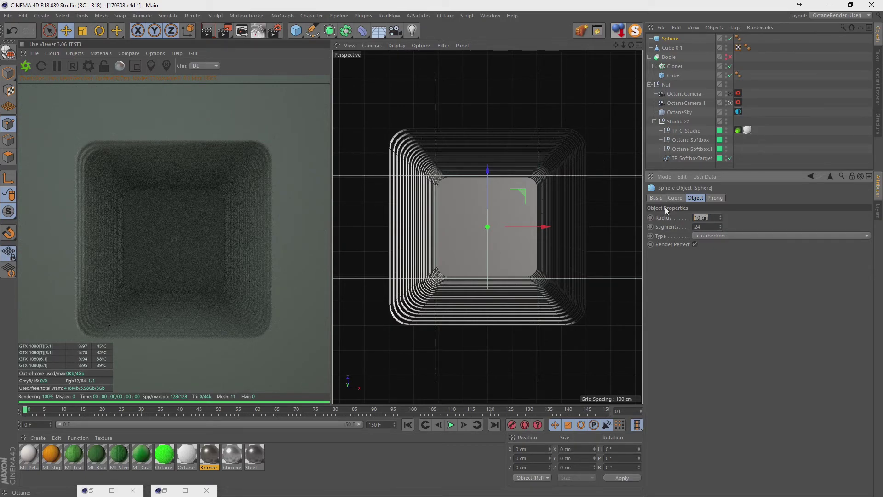
text(20)
key(Return)
click(755, 165)
Add an xpSystem with an xpEmitter whose Emitter Shape is Object.
click(418, 15)
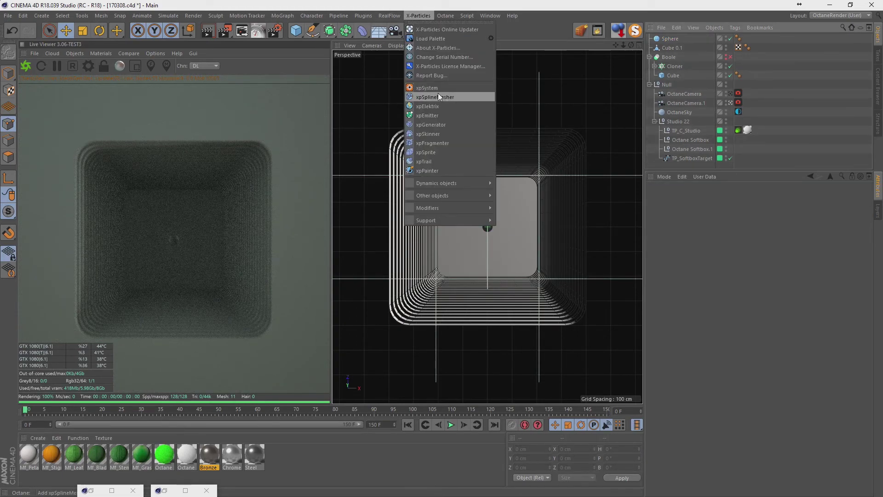
click(440, 88)
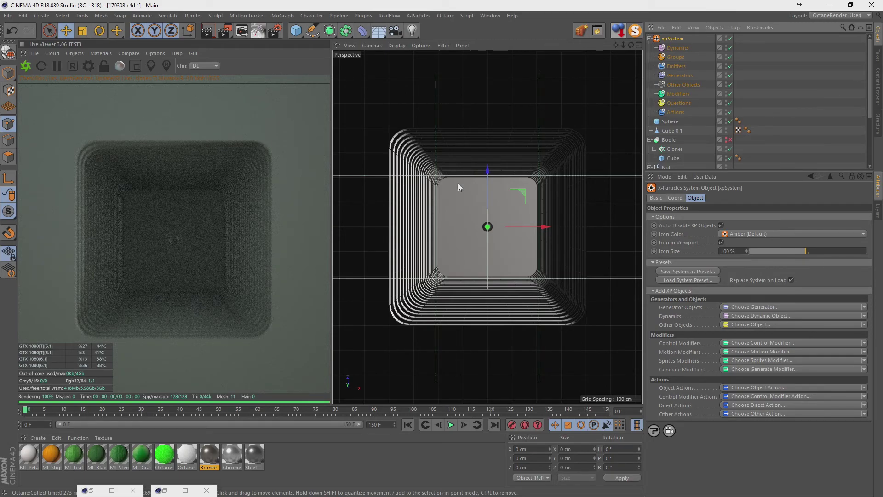
click(676, 66)
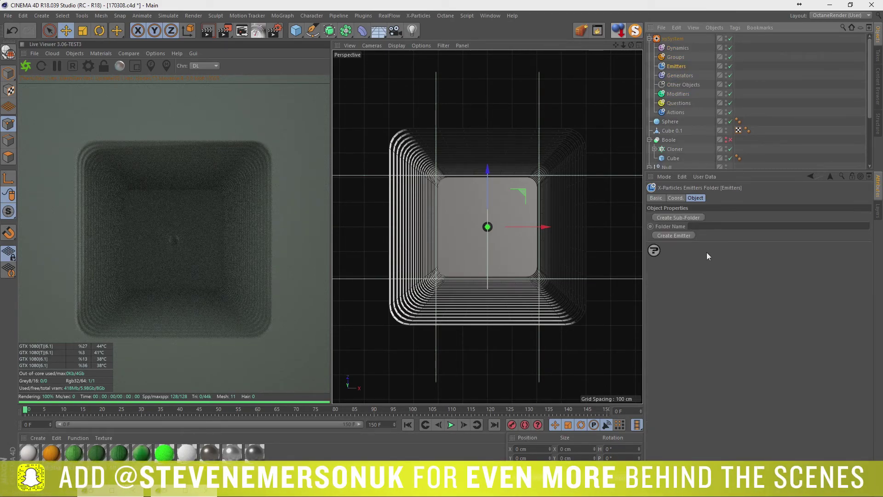
click(688, 235)
click(711, 241)
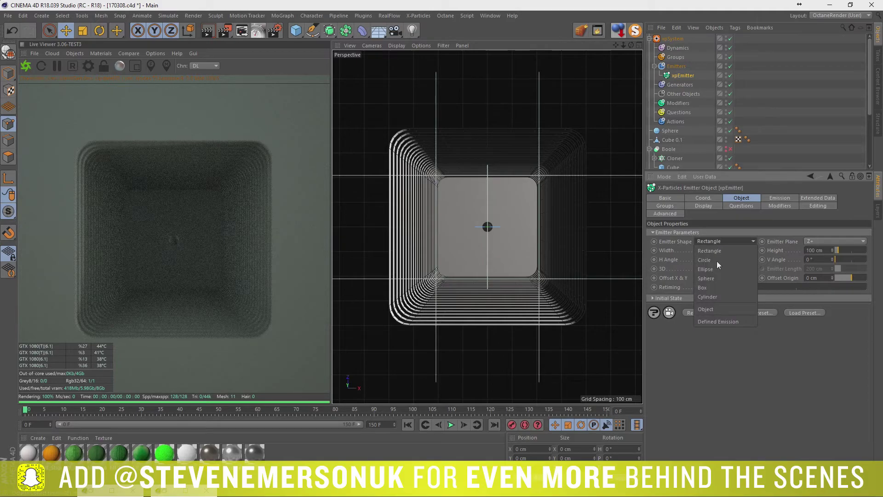
click(719, 307)
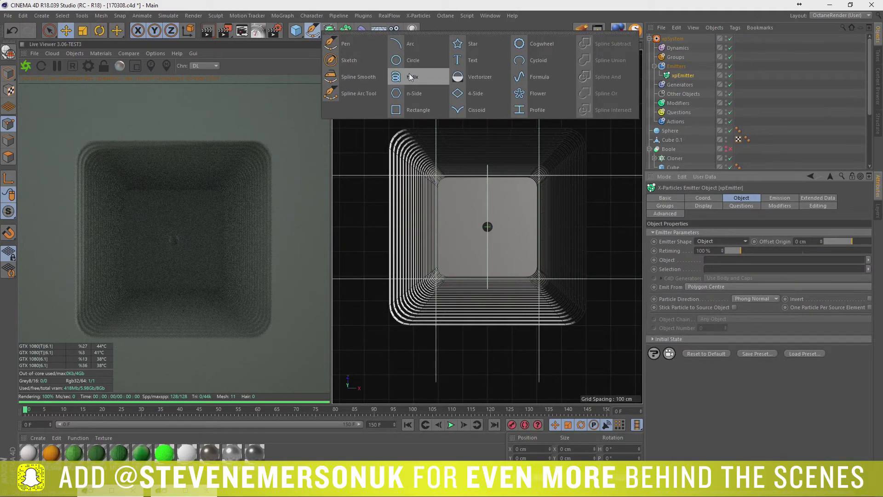
Add a Helix spline lying on the XZ plane with start radius 140 and end radius 182 cm.
drag(337, 36, 416, 76)
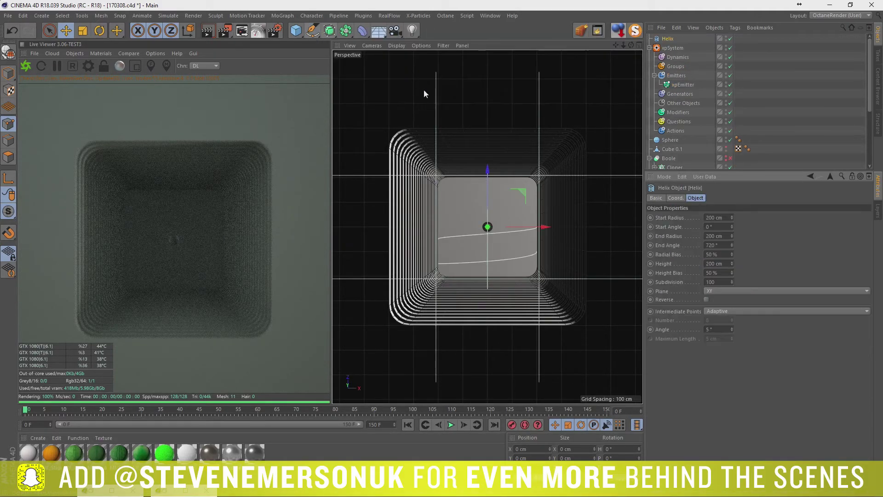
click(728, 294)
click(729, 321)
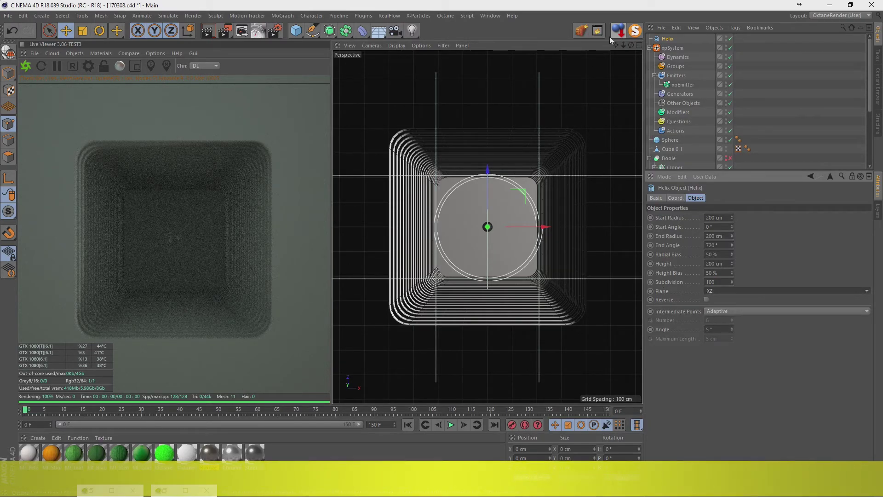
mouse_move(731, 218)
mouse_down()
mouse_move(732, 248)
mouse_move(732, 233)
mouse_up()
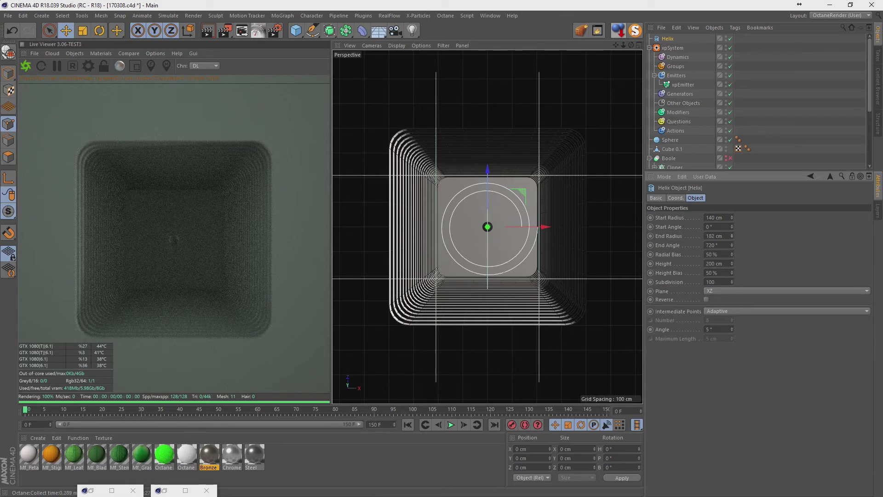
In the front view, make the helix 882 cm tall with an 1805° end angle.
middle_click(547, 215)
middle_click(556, 286)
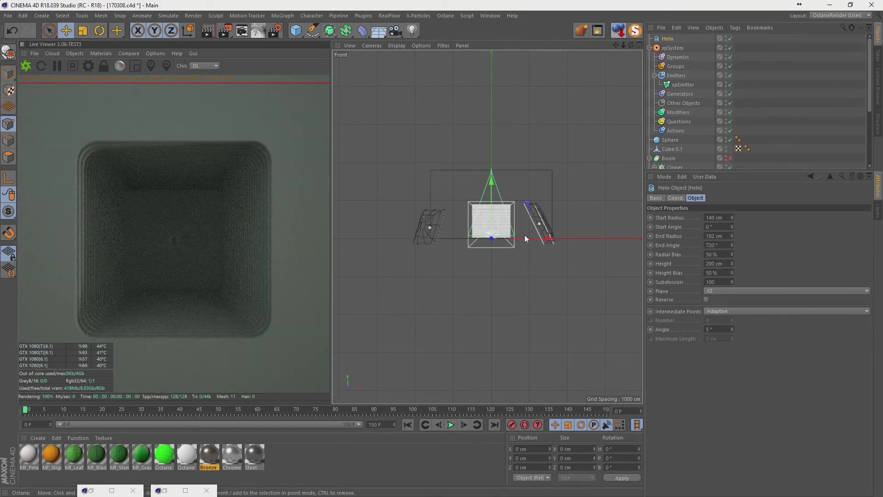
scroll(524, 234, up, 3)
scroll(456, 226, up, 3)
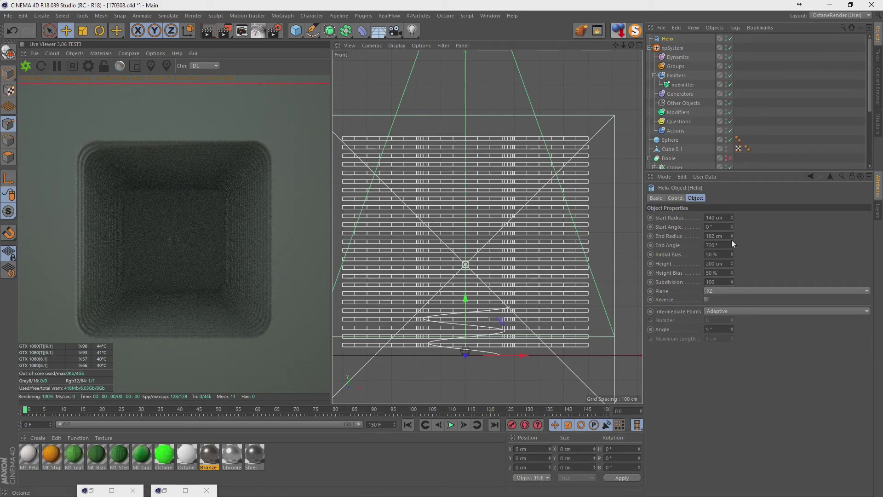
drag(733, 264, 732, 207)
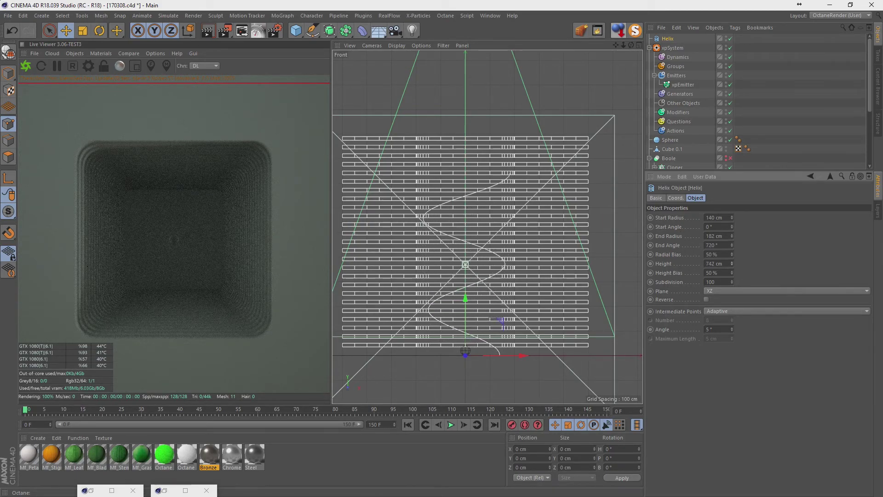
drag(732, 264, 732, 233)
drag(731, 245, 732, 230)
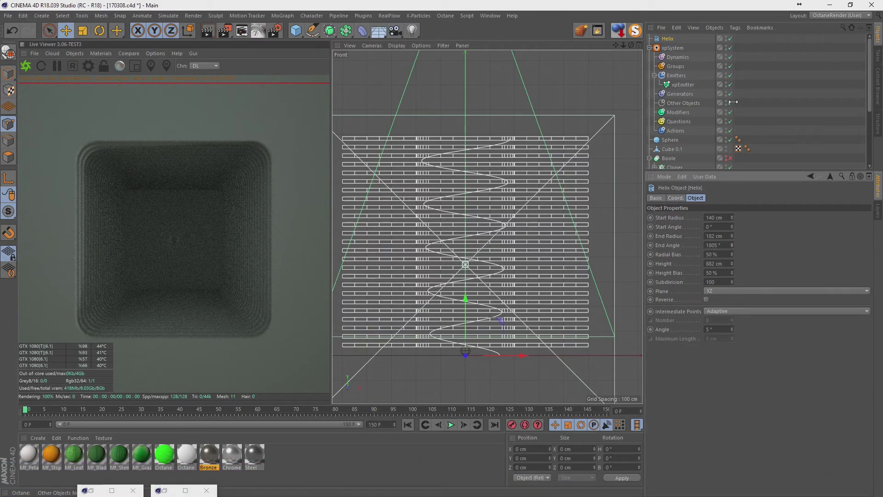
Toggle through the four-view and top views, then maximize the Perspective view on the helix.
middle_click(555, 171)
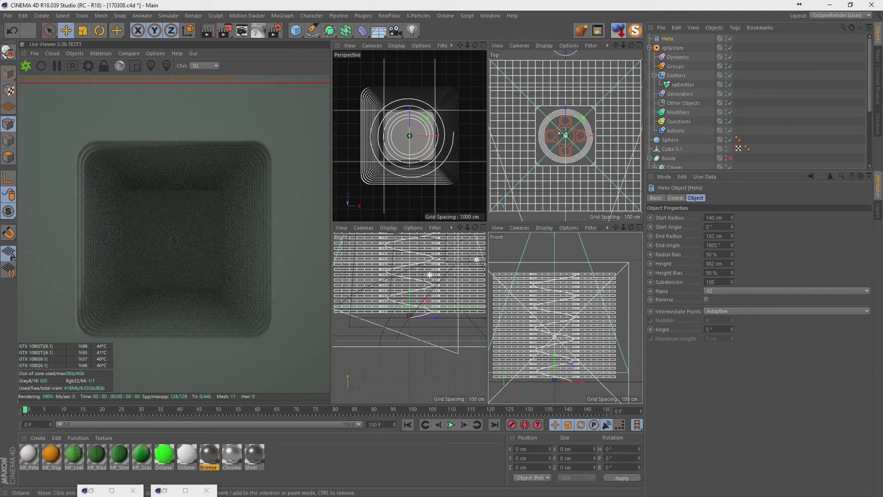
middle_click(562, 133)
middle_click(560, 128)
middle_click(444, 149)
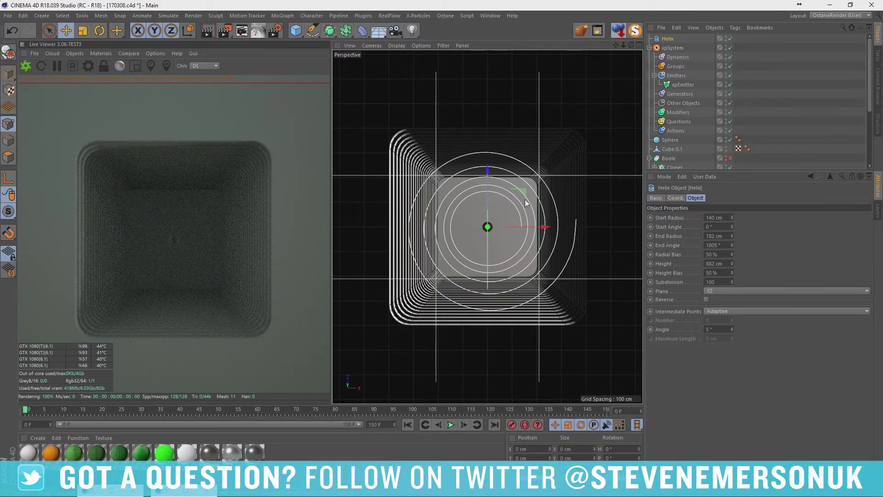
Set the Helix as the xpEmitter's source object and preview the playback.
click(756, 98)
click(668, 38)
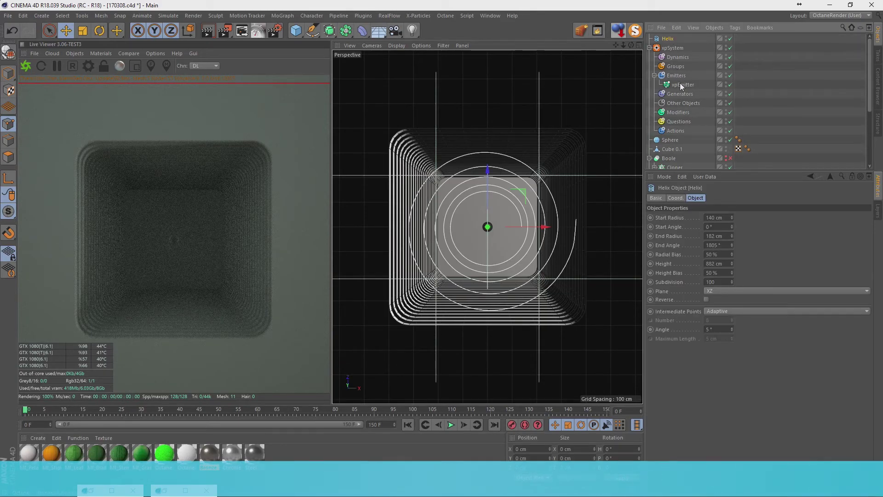
click(682, 85)
drag(667, 38, 727, 260)
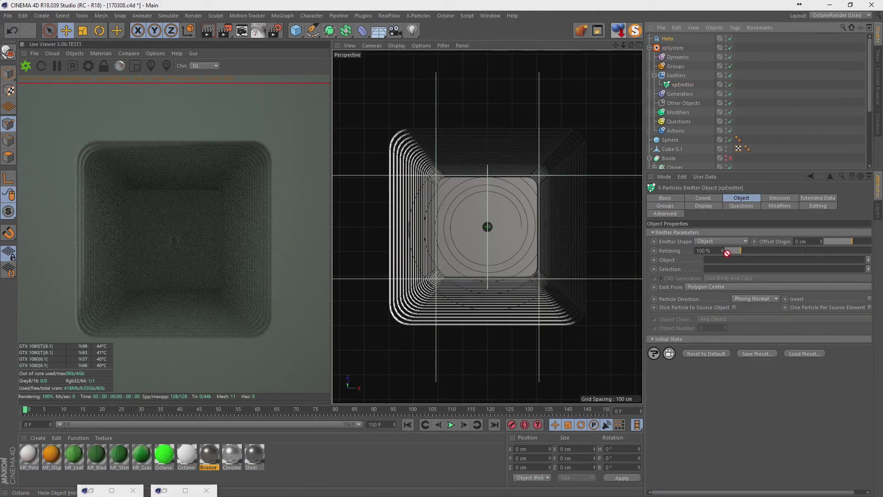
click(452, 425)
click(452, 424)
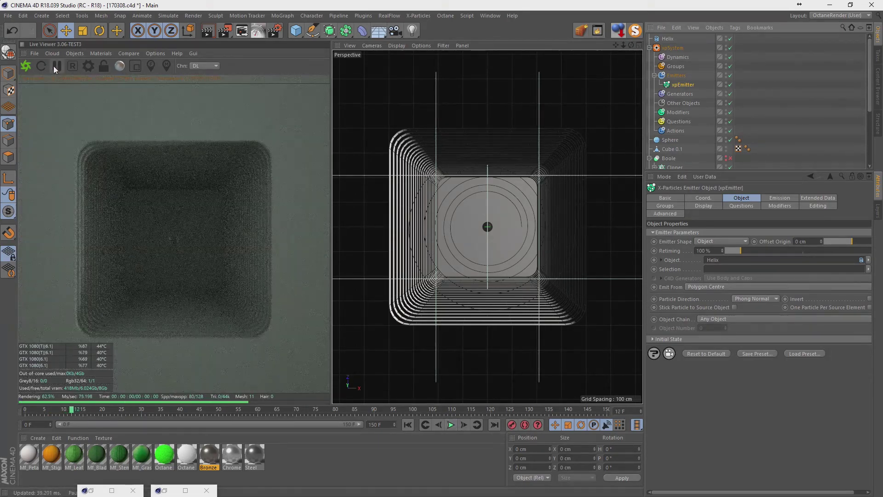
click(450, 424)
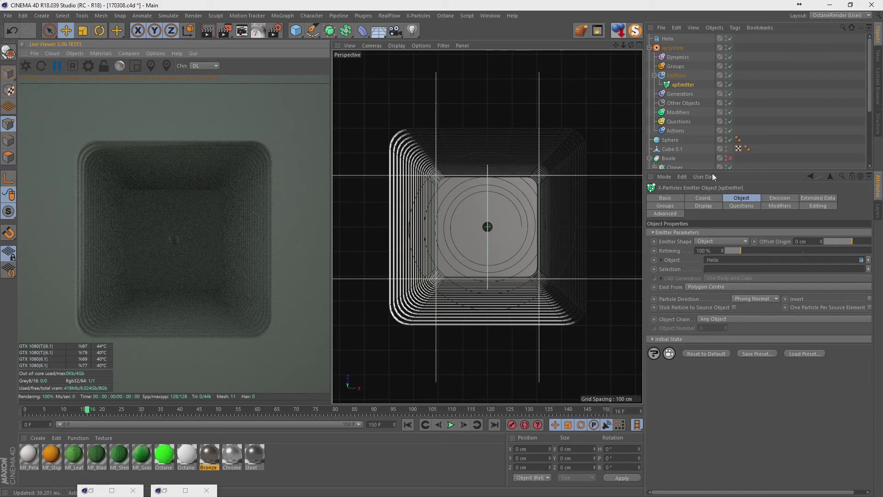
Set the emitter's Emit From option to Points and preview the particles.
click(757, 299)
click(791, 378)
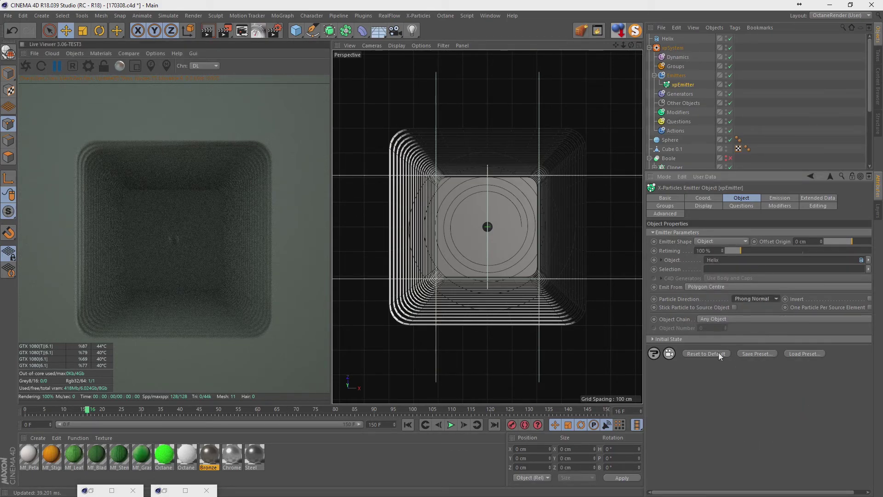
click(719, 286)
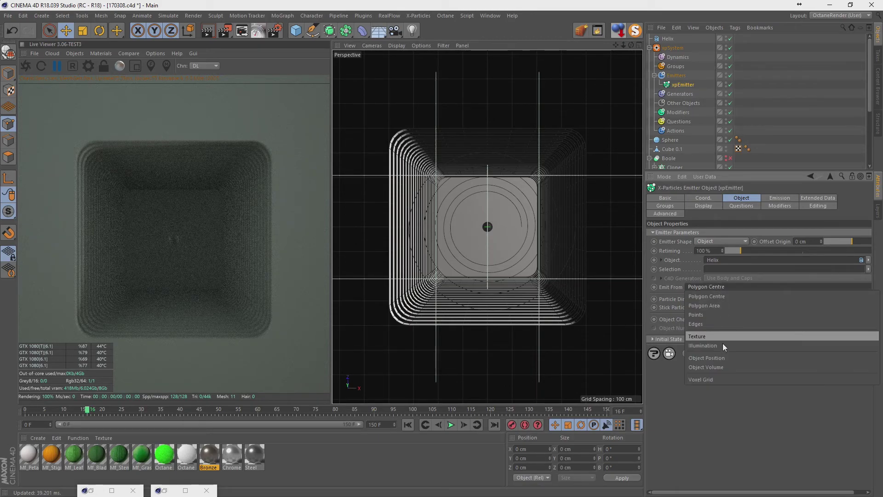
click(717, 317)
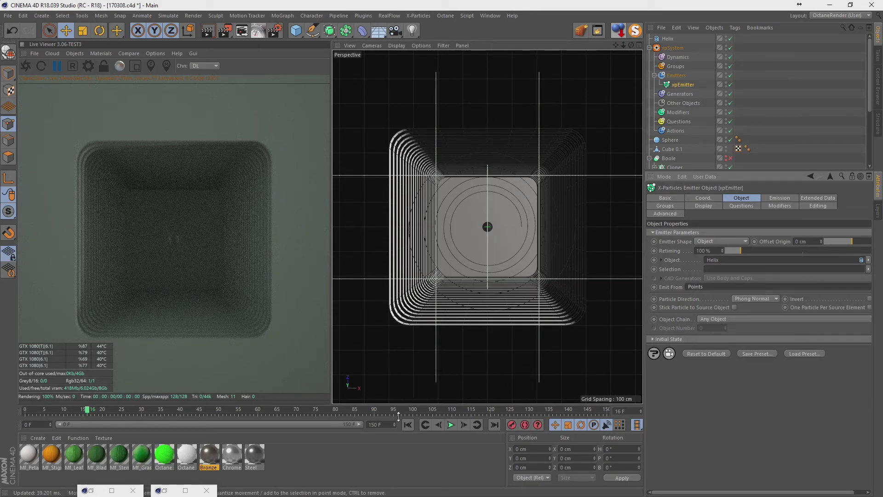
click(452, 425)
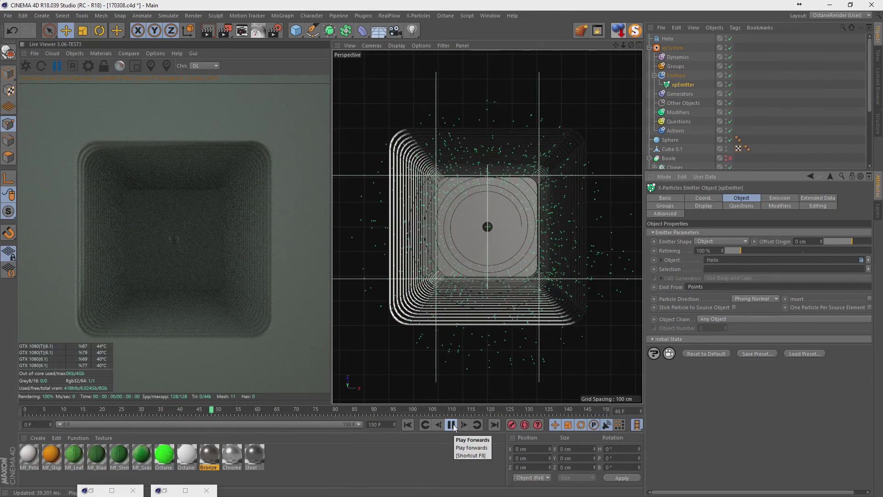
click(452, 425)
Invert the Phong Normal particle direction and replay the simulation from the first frame.
click(753, 299)
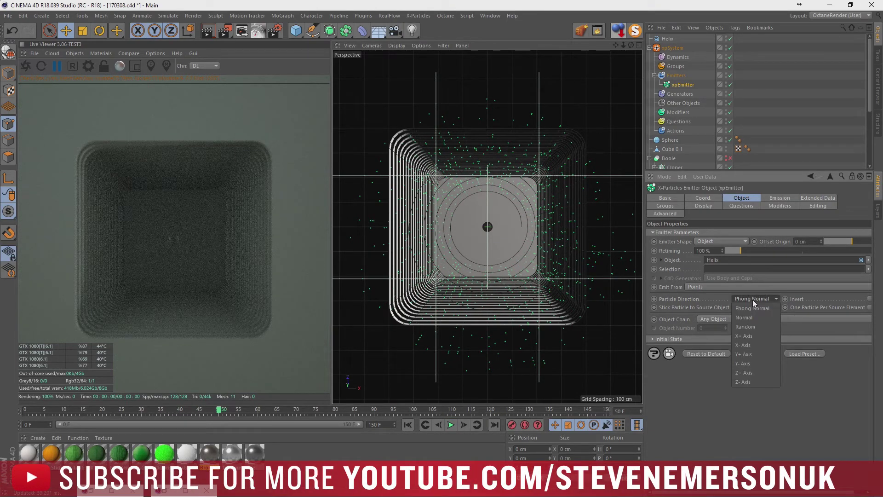
click(772, 298)
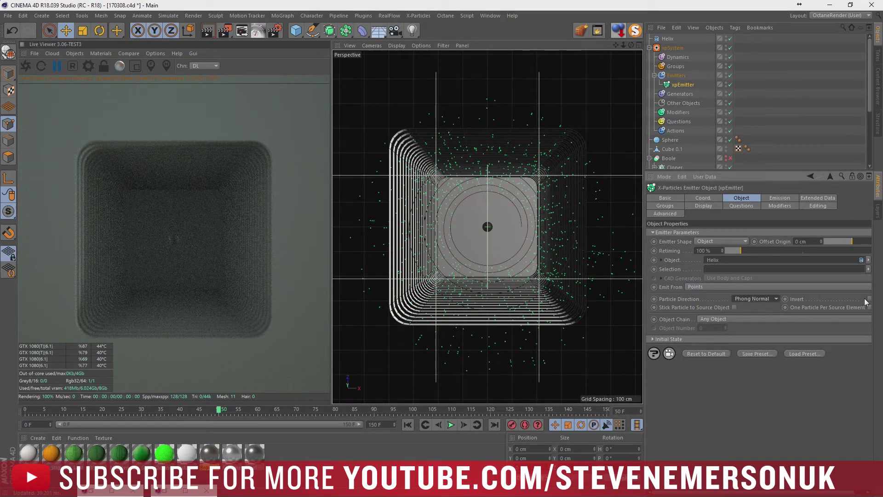
click(869, 299)
click(451, 425)
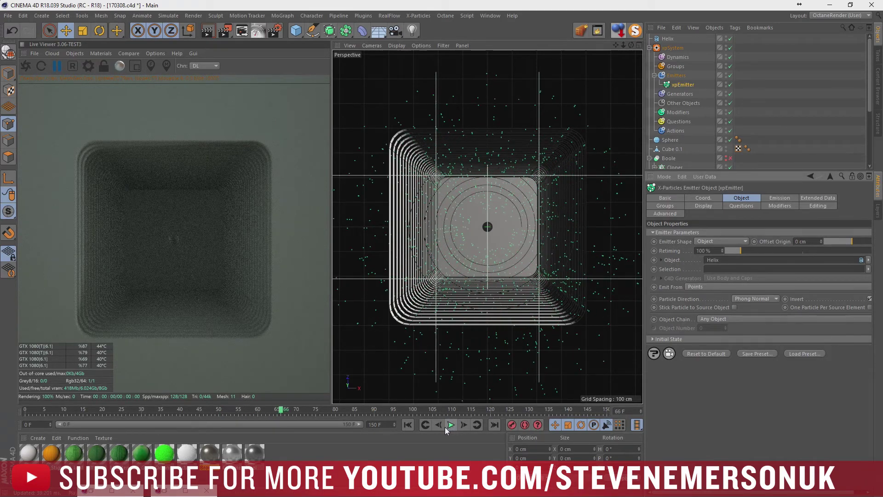
click(407, 424)
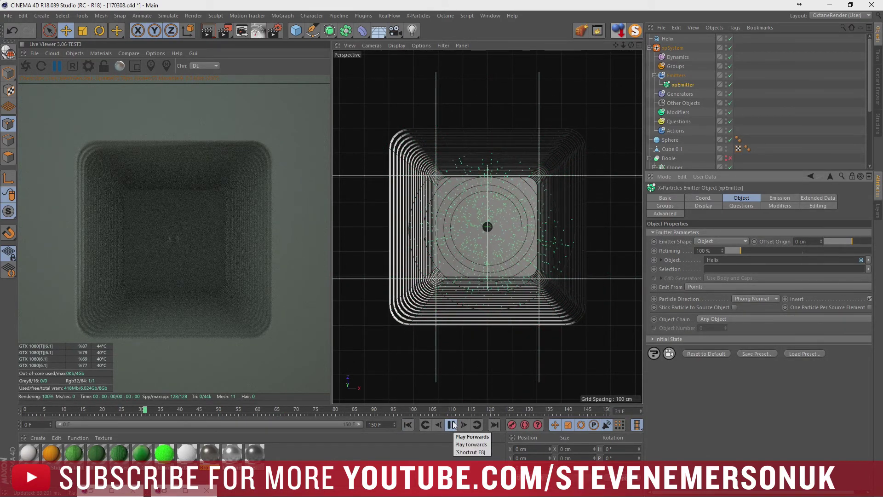
click(452, 425)
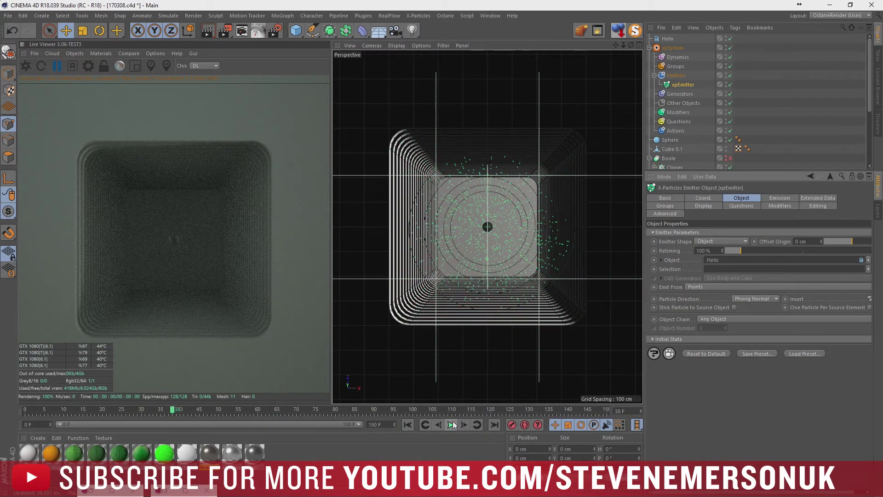
Add a Gravity motion modifier to the particle system's Modifiers.
click(678, 112)
click(842, 244)
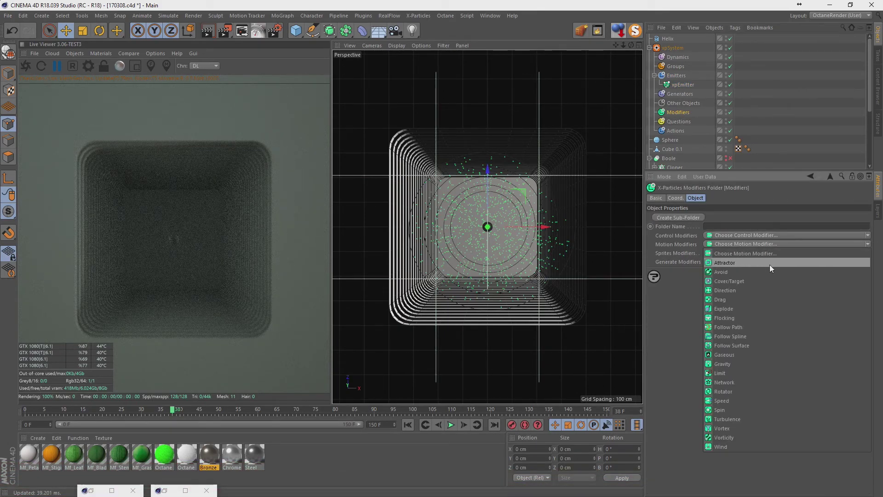
click(730, 365)
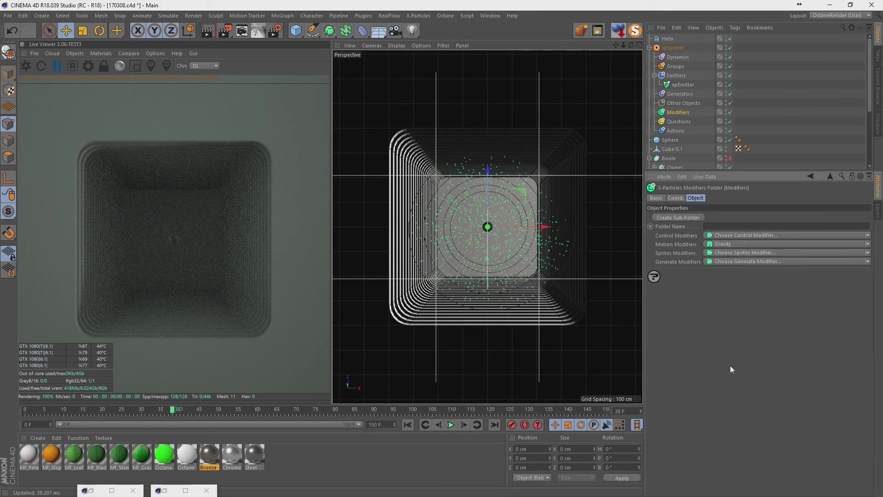
Hide Cube 0.1 in editor and renderer and give it an xpCollider tag.
click(672, 158)
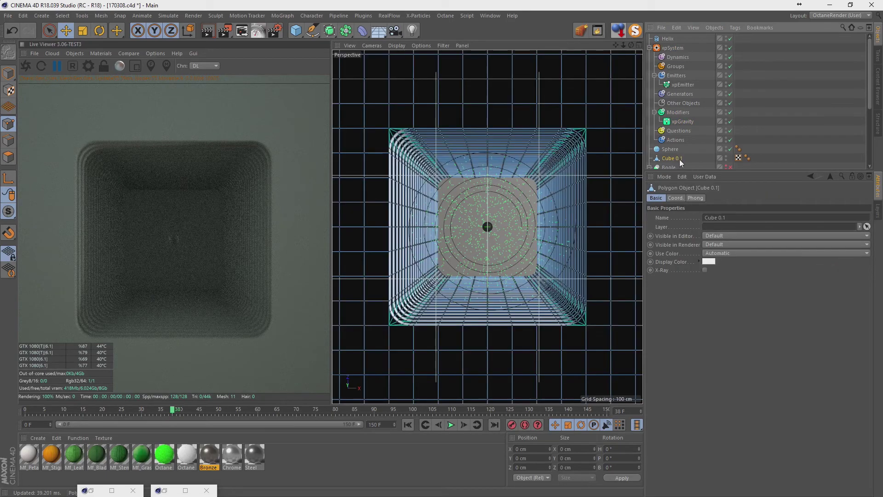
ctrl+click(727, 158)
right_click(684, 162)
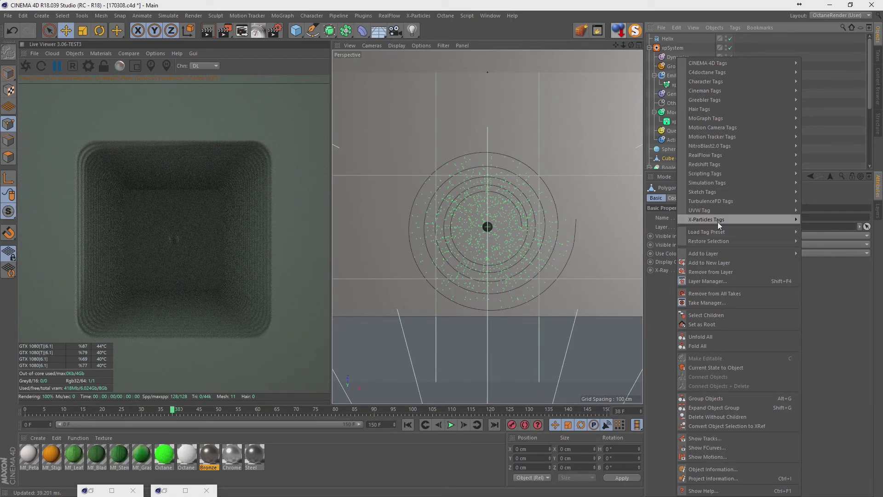
mouse_move(707, 220)
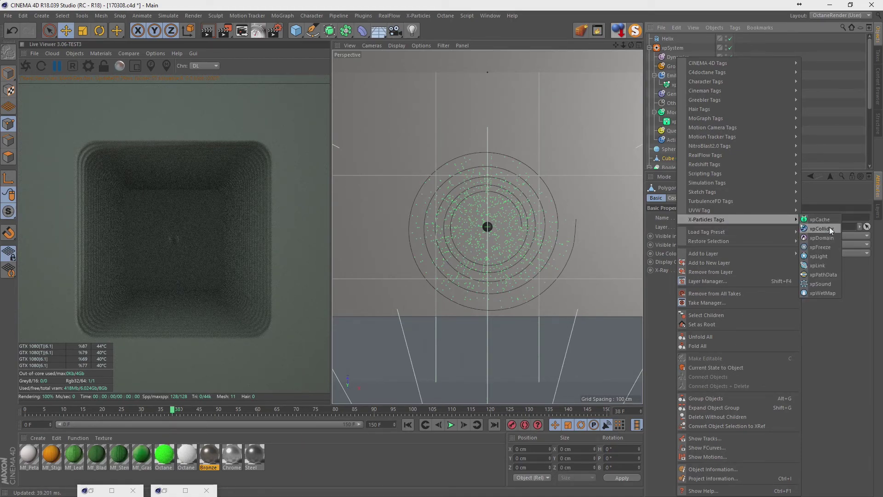
click(830, 227)
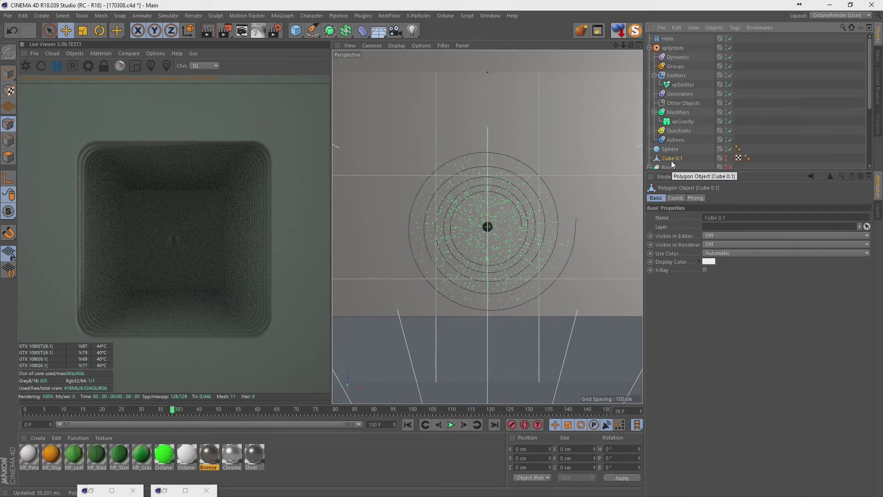
Copy the Cloner's filleted cube out to the top level and hide it.
scroll(665, 143, down, 3)
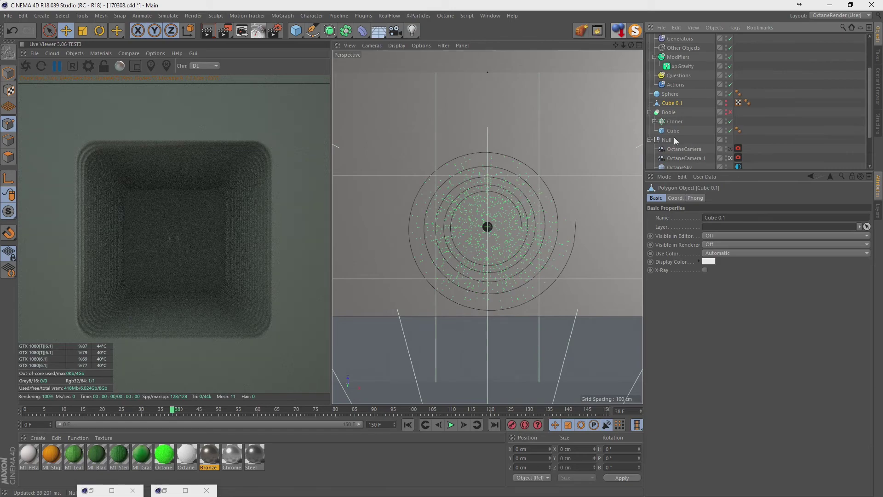
click(655, 122)
drag(672, 121, 667, 110)
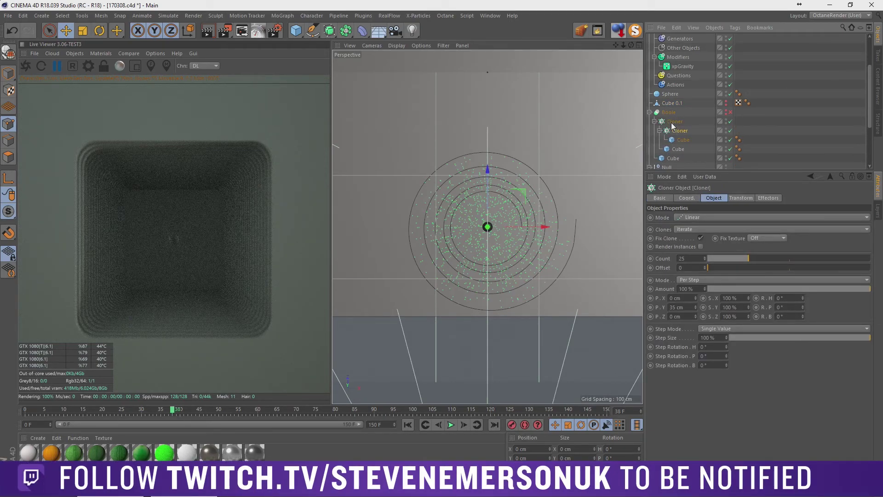
drag(667, 110, 691, 132)
click(681, 130)
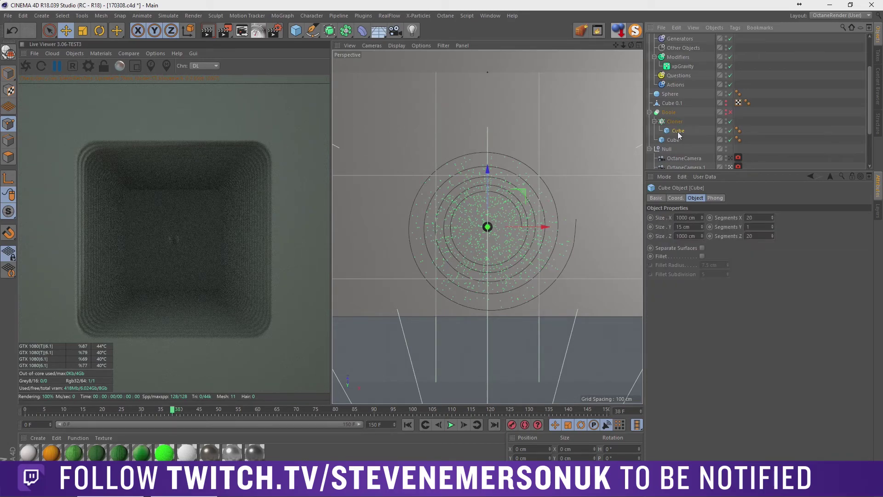
click(654, 121)
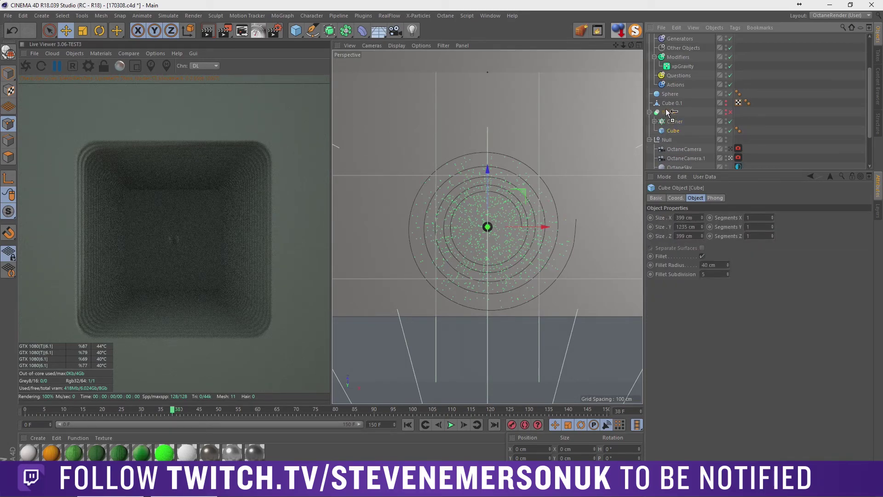
ctrl+drag(673, 132, 668, 109)
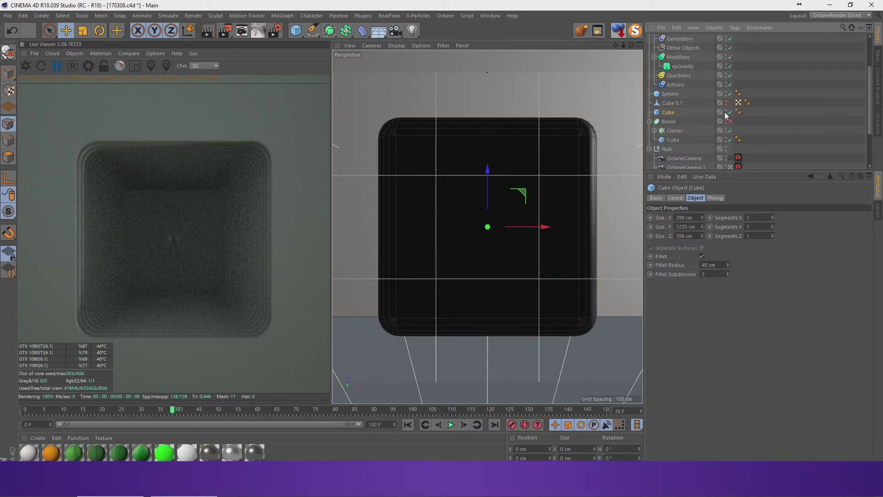
click(727, 111)
Give the copied cube a Display tag with Lines shading and Isoparms style.
right_click(670, 109)
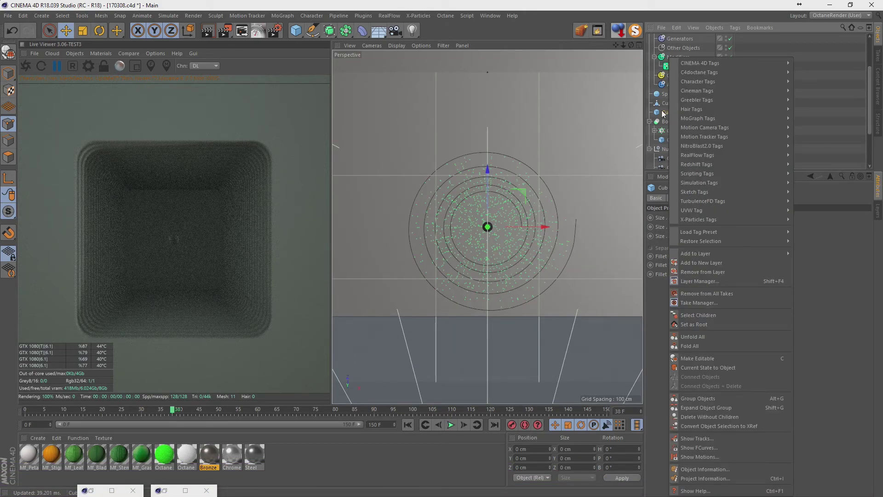
click(708, 112)
right_click(672, 111)
mouse_move(699, 63)
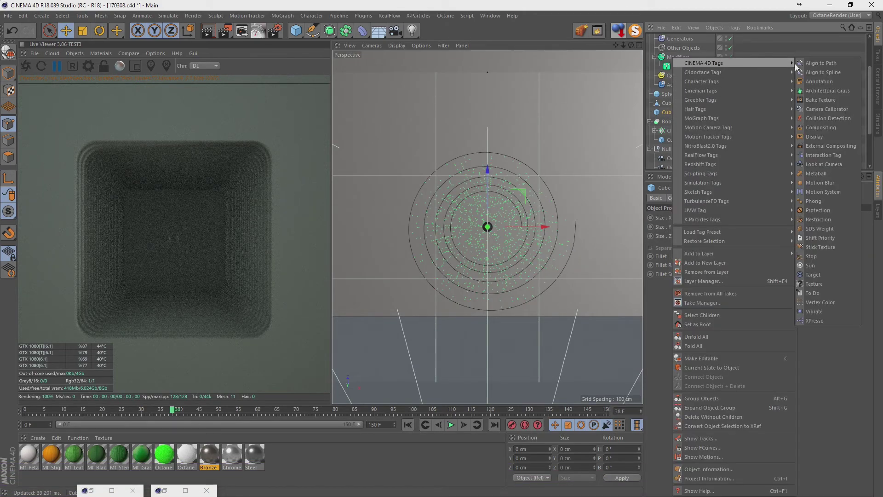
click(824, 137)
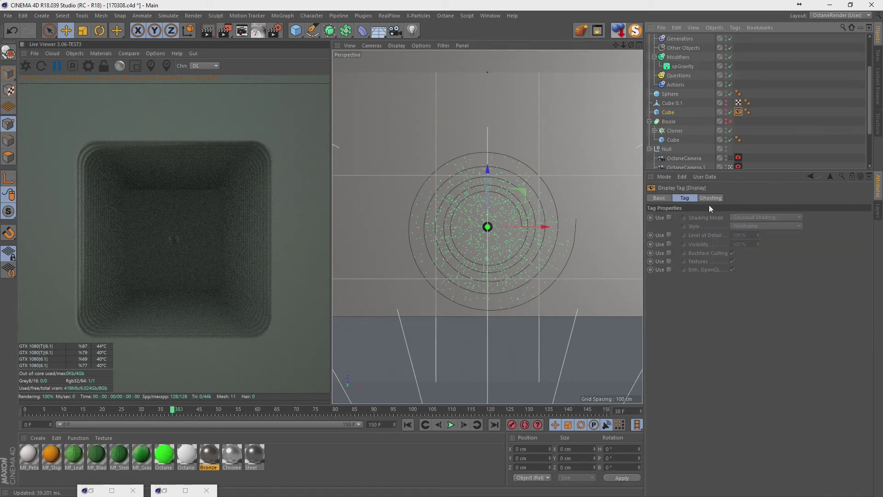
click(669, 217)
click(748, 225)
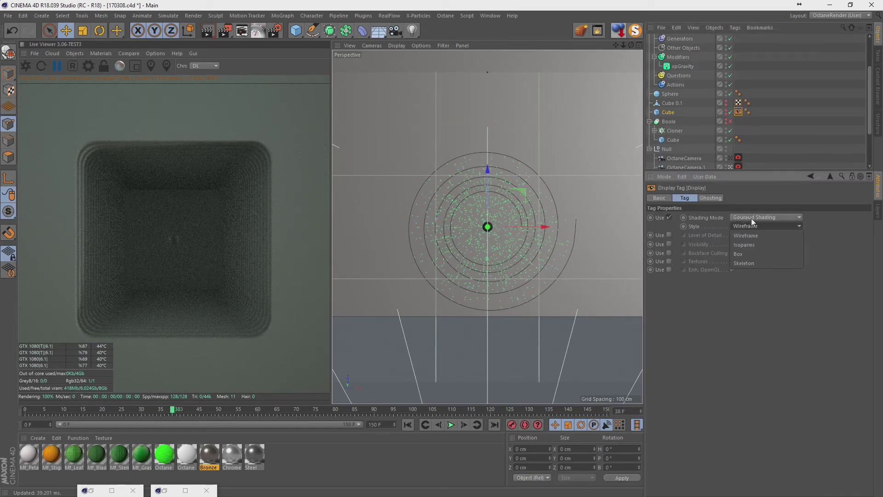
click(758, 215)
click(754, 290)
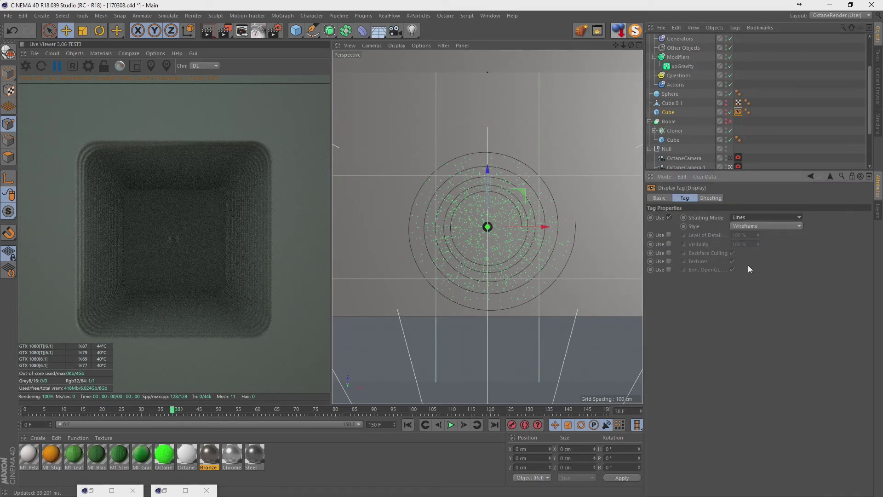
click(753, 227)
click(754, 251)
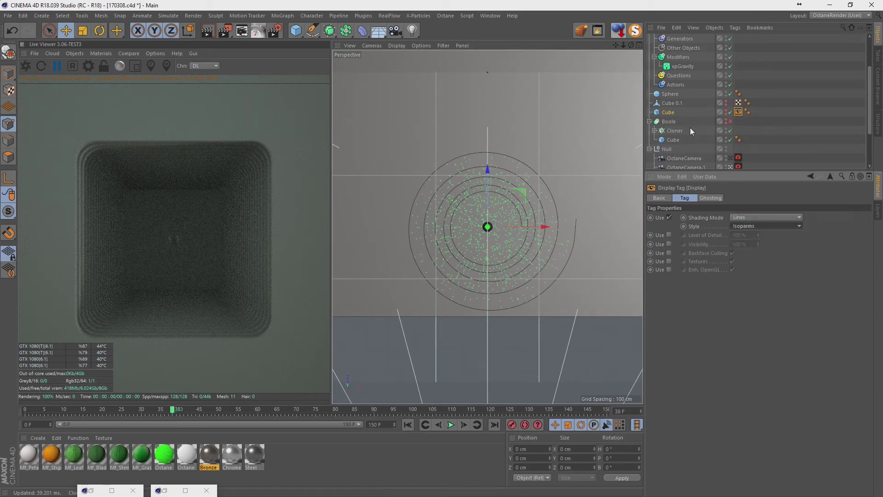
Unhide the cube and view it framed through OctaneCamera.1.
click(725, 110)
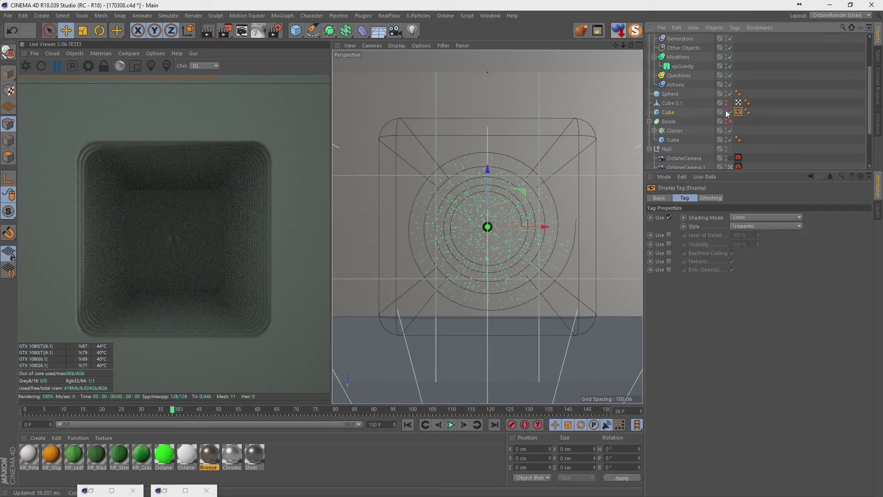
scroll(732, 141, down, 3)
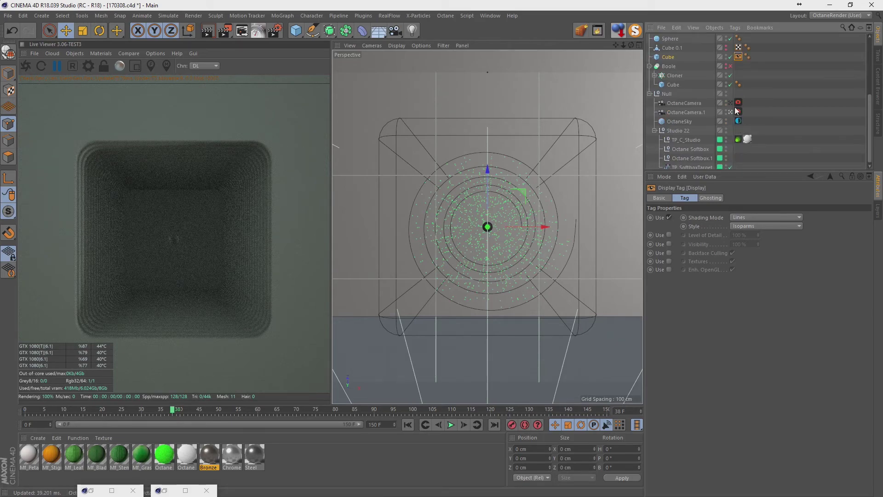
click(731, 112)
key(o)
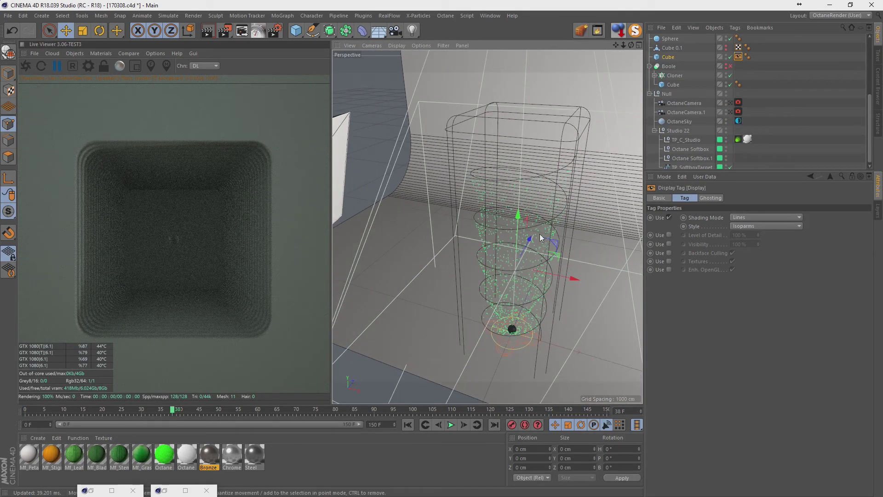
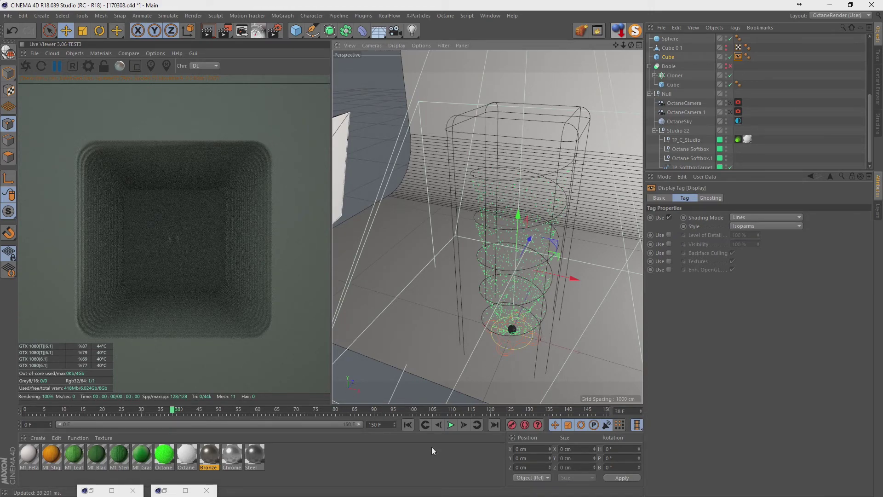
Replay and pause the particle simulation, then bring up the xpEmitter's settings.
click(408, 425)
click(451, 424)
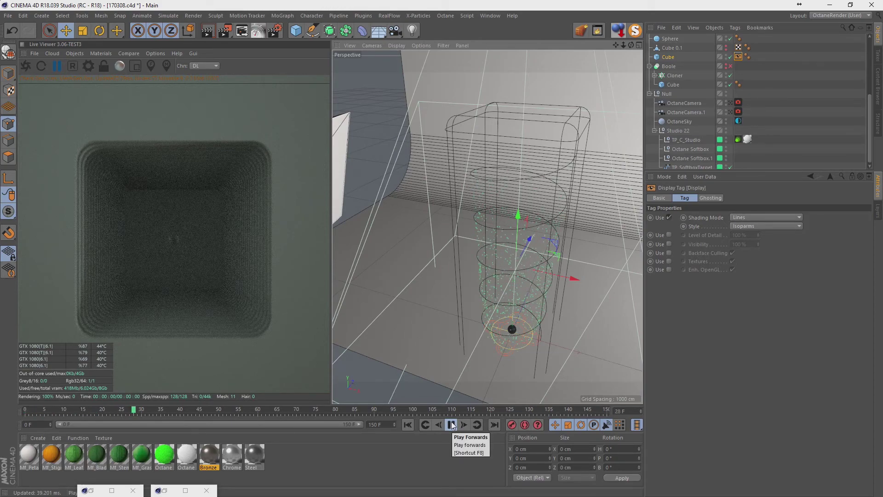
click(452, 424)
click(804, 102)
scroll(805, 120, up, 3)
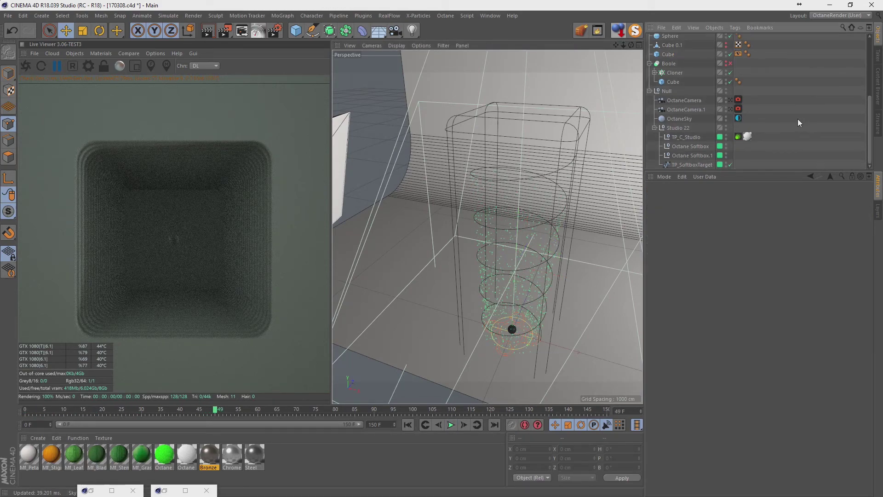
scroll(791, 126, up, 3)
click(684, 86)
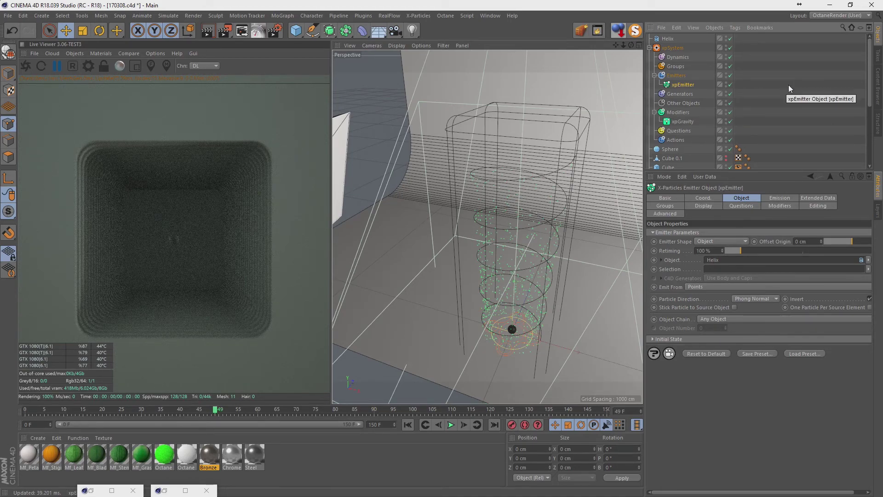
scroll(812, 116, down, 4)
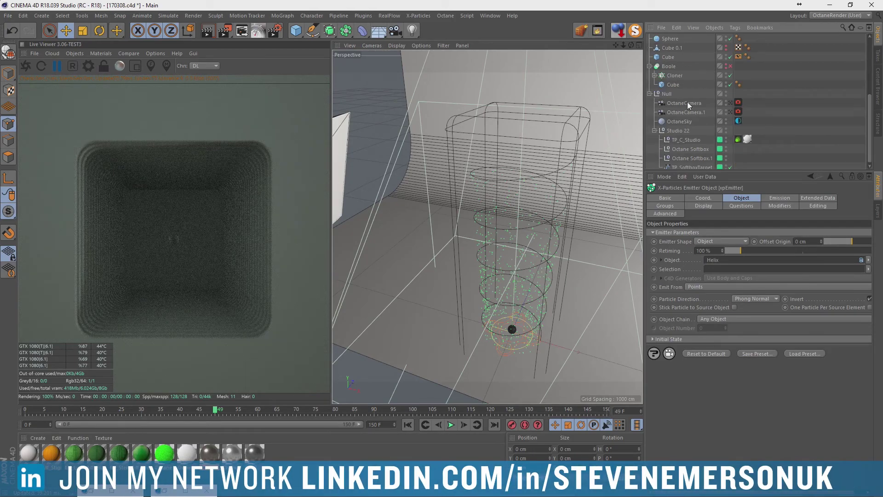
Add an xpCollider tag to the Cube with Normals set to Inside.
click(668, 57)
scroll(684, 78, up, 2)
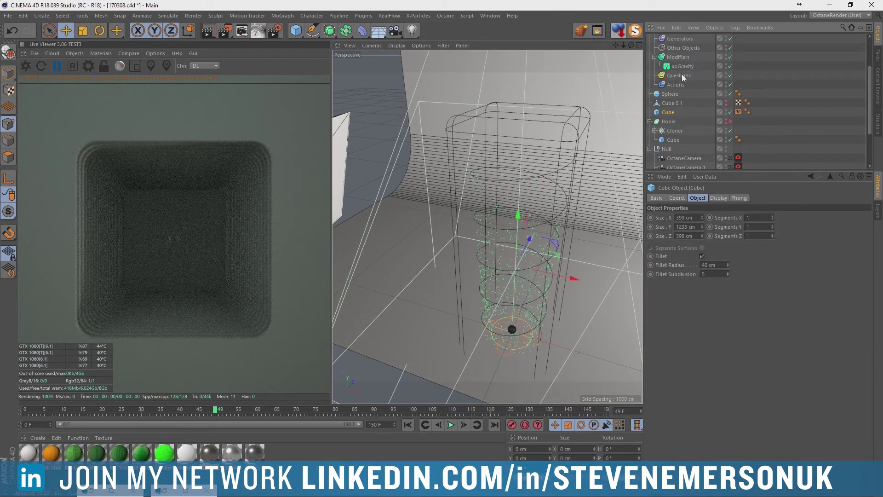
right_click(668, 114)
mouse_move(697, 219)
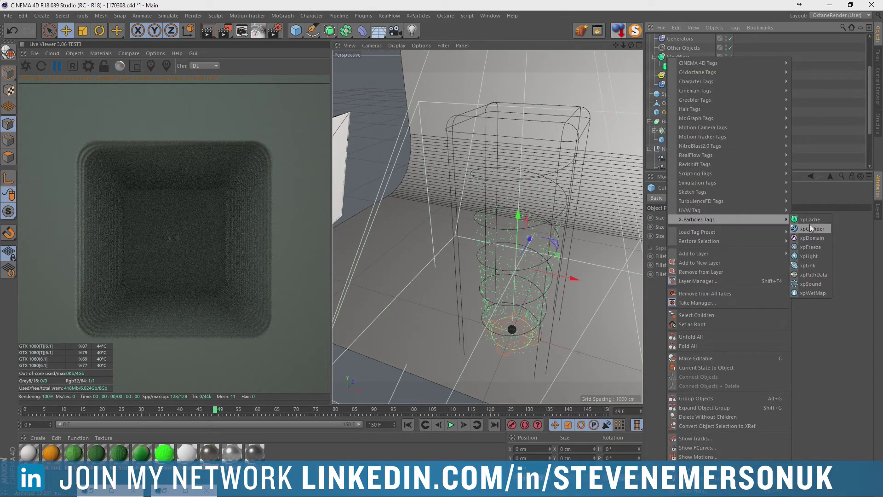
click(810, 228)
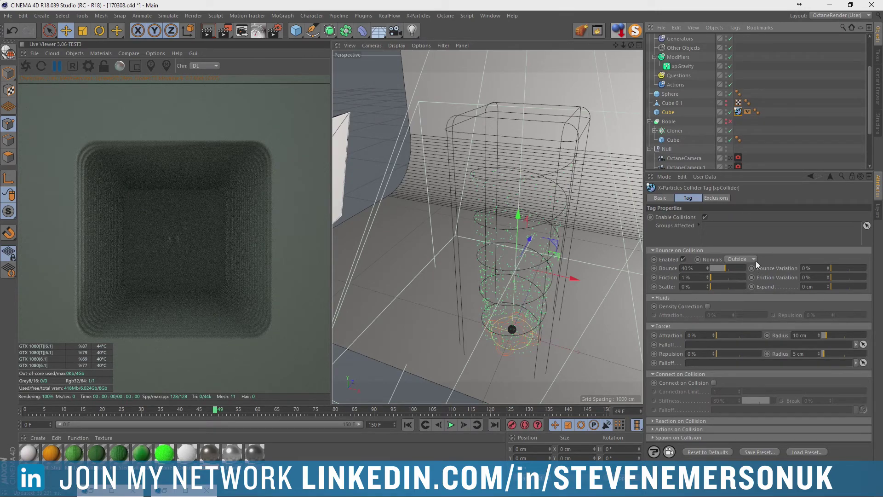
click(741, 259)
click(741, 276)
Replay the simulation and orbit the view to check particles stay inside the box.
click(408, 424)
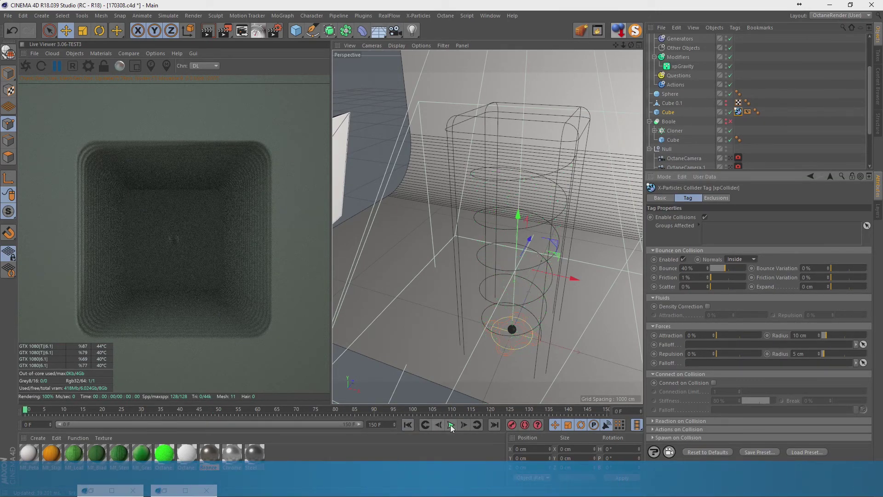
click(451, 424)
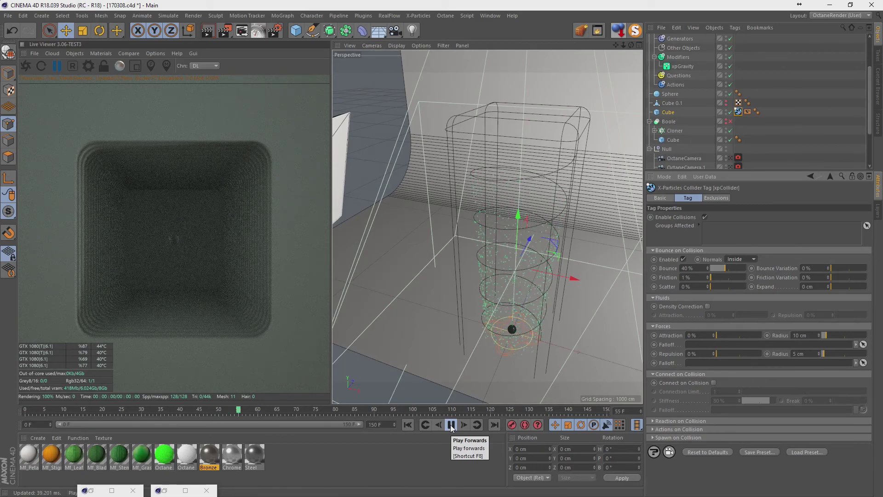
click(450, 424)
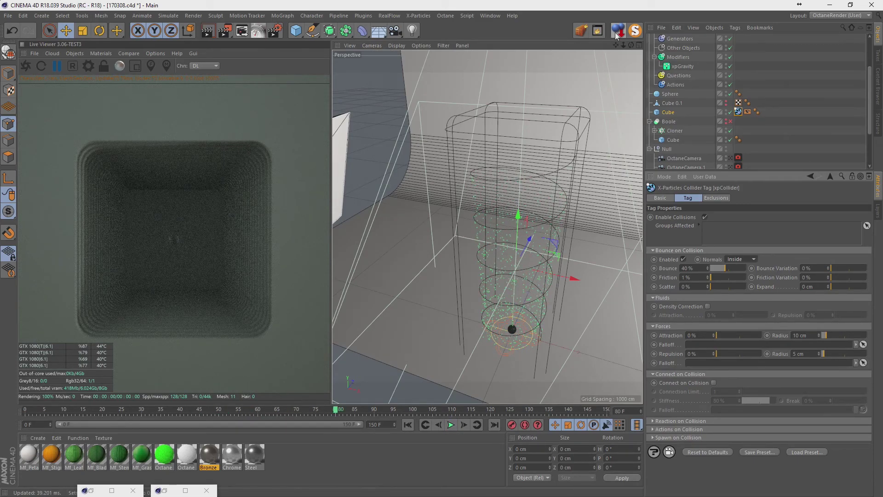
click(408, 424)
click(451, 425)
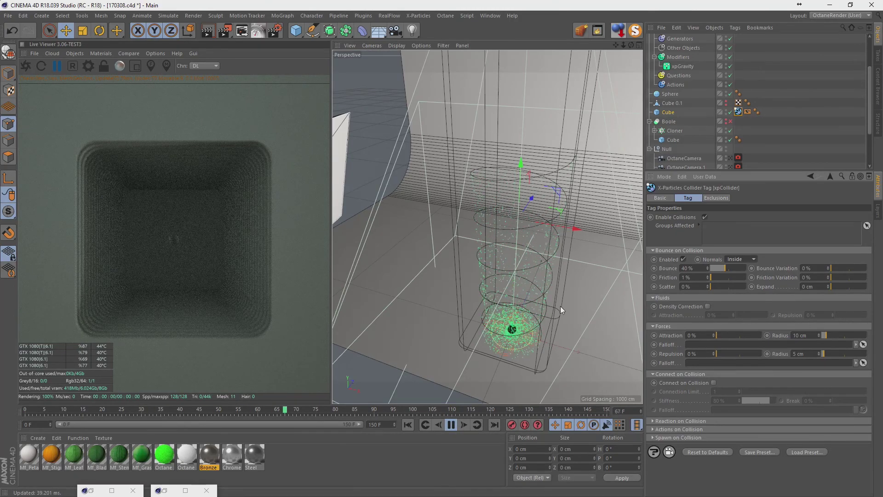
mouse_move(560, 305)
alt+mouse_down()
mouse_move(550, 302)
mouse_move(534, 330)
mouse_move(603, 280)
mouse_move(554, 281)
alt+mouse_up()
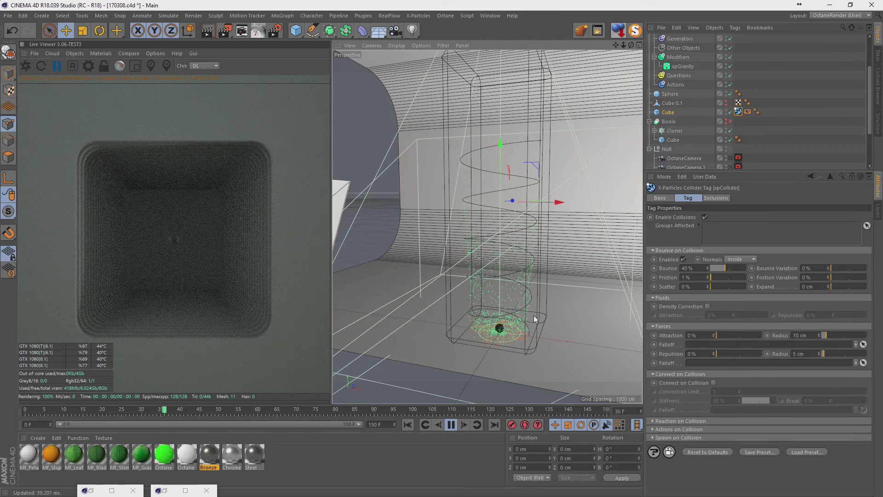
alt+drag(534, 315, 477, 344)
scroll(745, 131, down, 3)
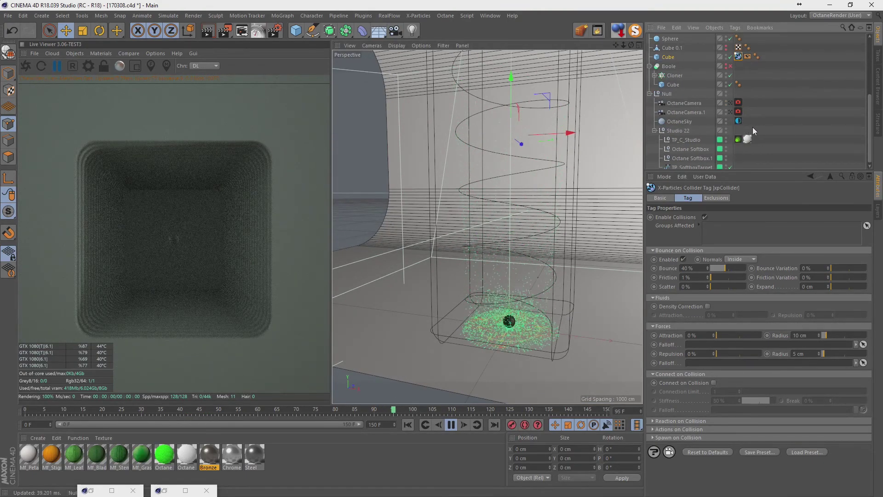
scroll(751, 127, up, 5)
Set the xpEmitter's Emission Birthrate to 10000.
click(684, 121)
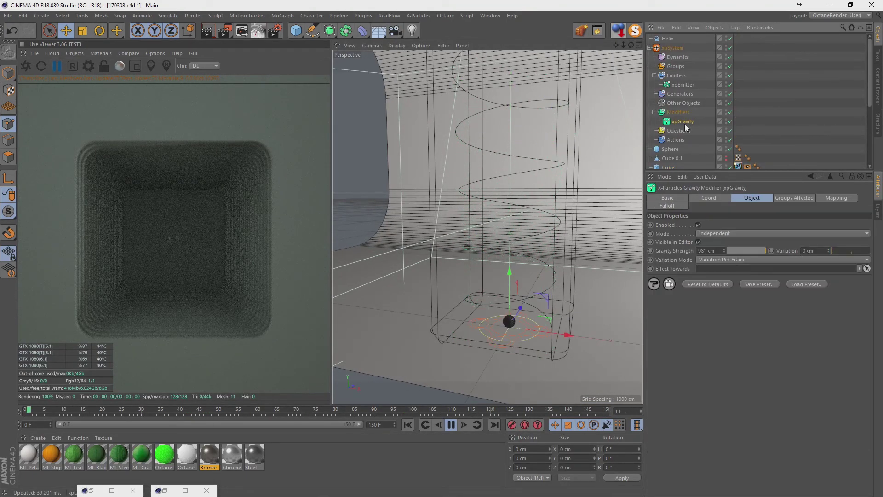
click(681, 85)
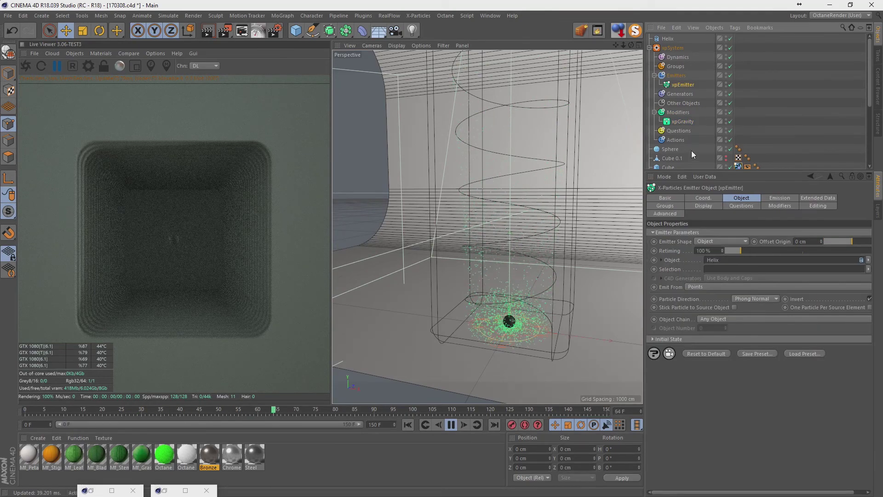
click(779, 197)
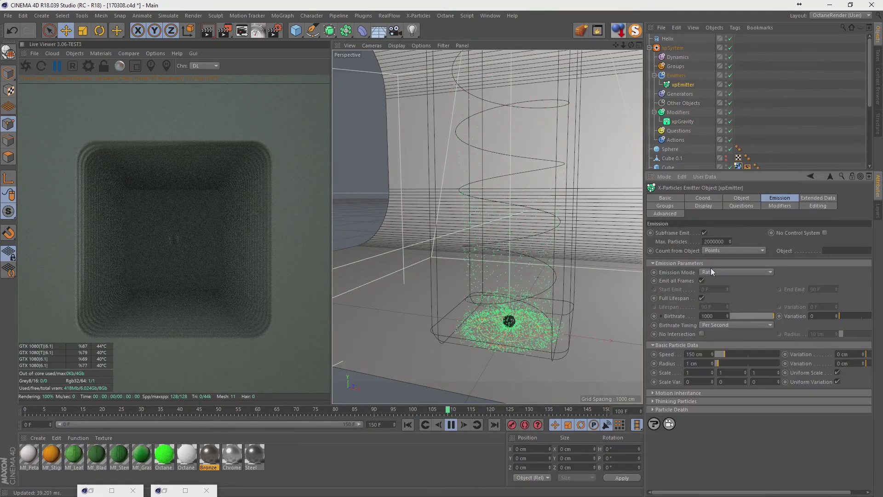
click(722, 317)
text(0)
key(Return)
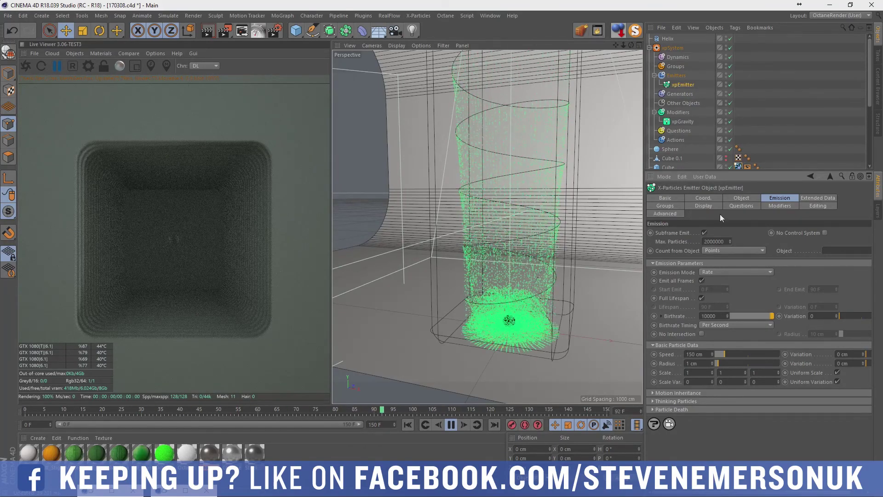
Add an xpPPCollisions object, test particle-to-particle collisions, then delete it.
click(451, 424)
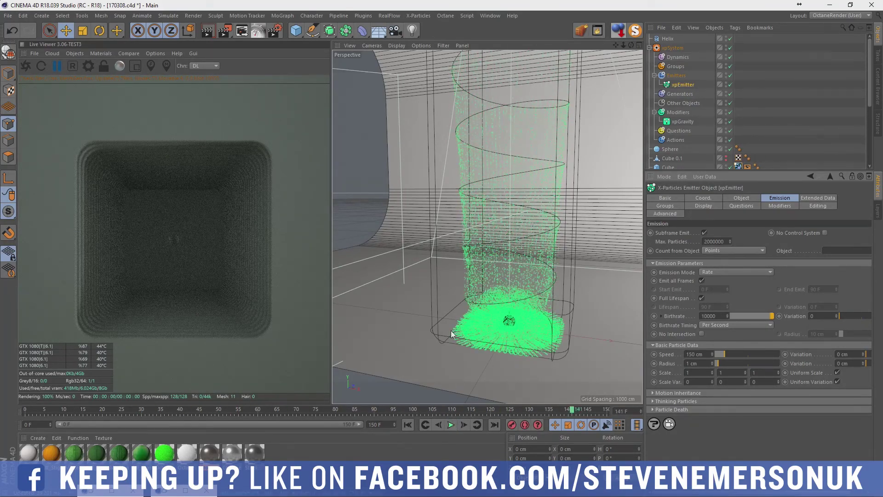
click(417, 16)
mouse_move(437, 183)
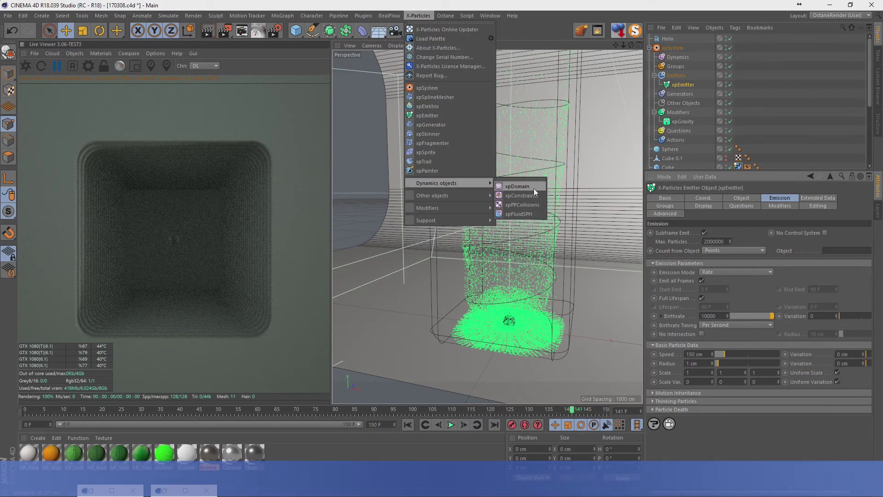
click(534, 189)
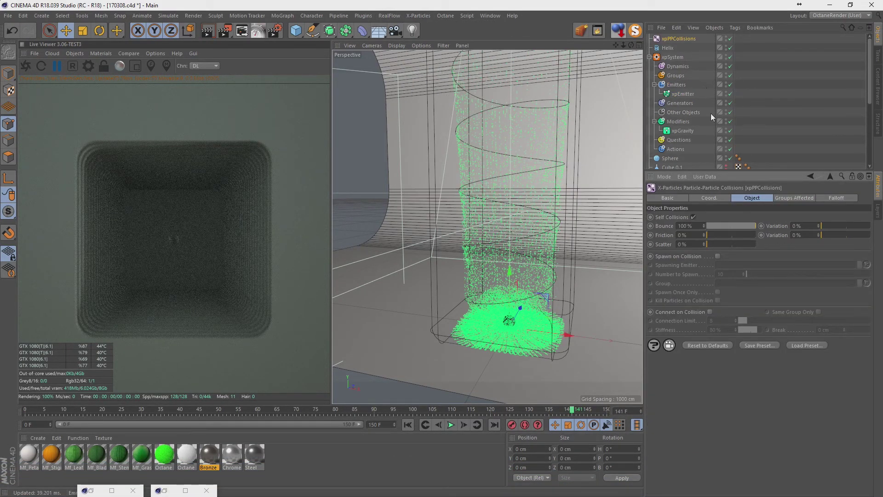
click(408, 424)
click(451, 424)
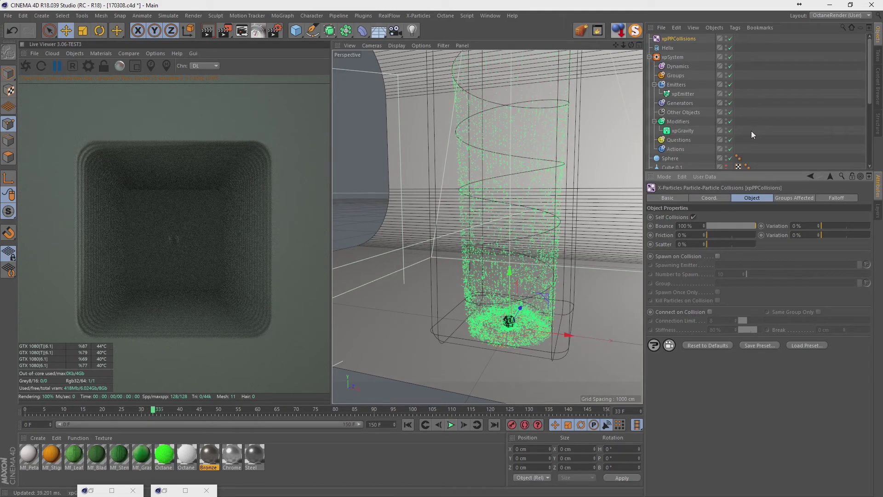
key(F8)
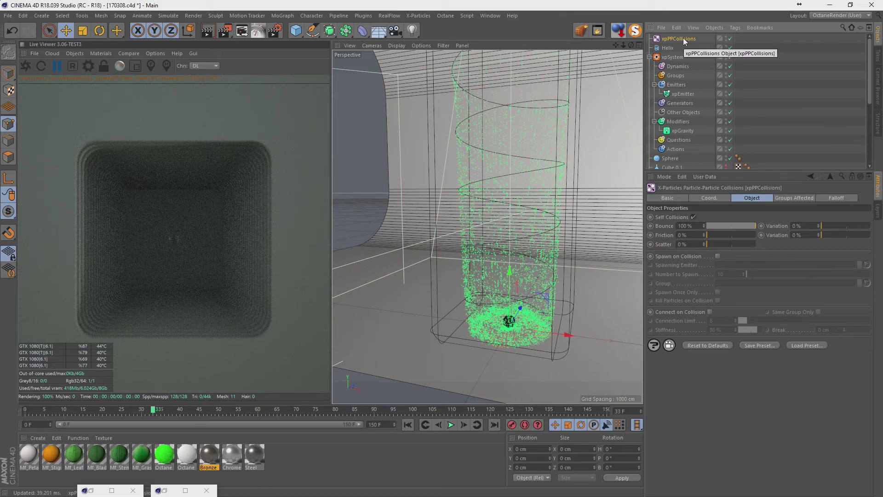
key(Delete)
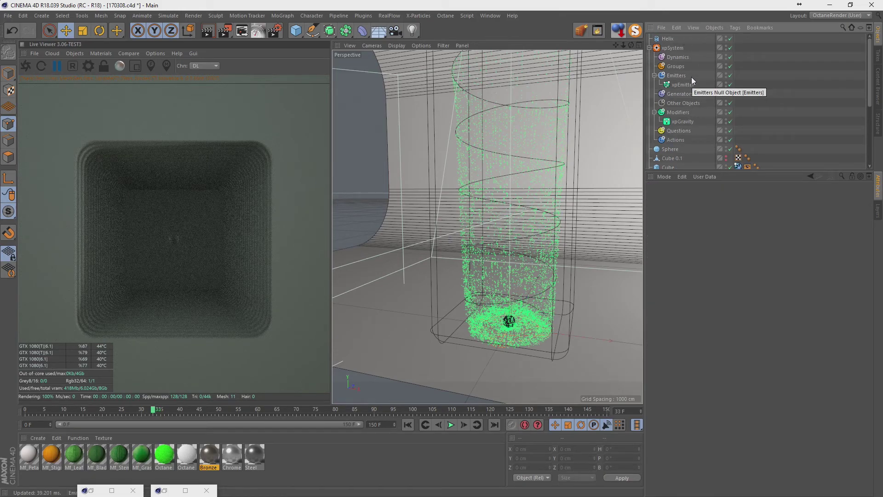
Add an xpGenerator to the particle generators.
click(681, 93)
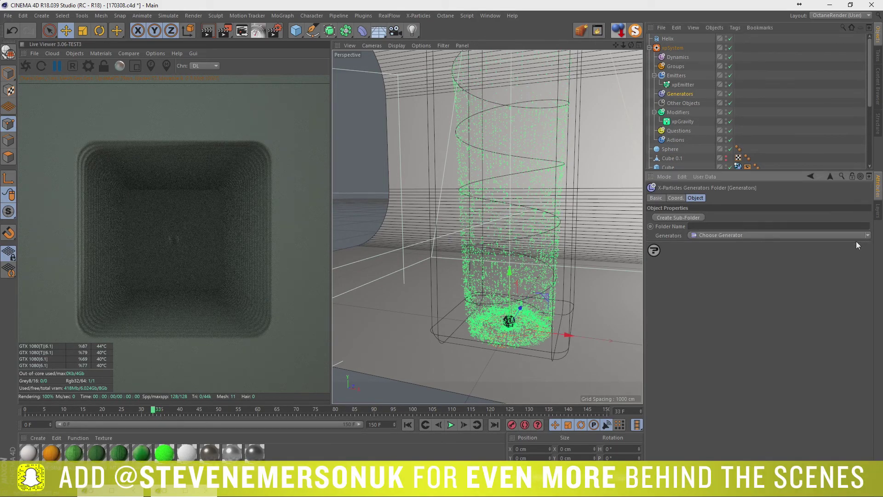
click(867, 235)
click(738, 276)
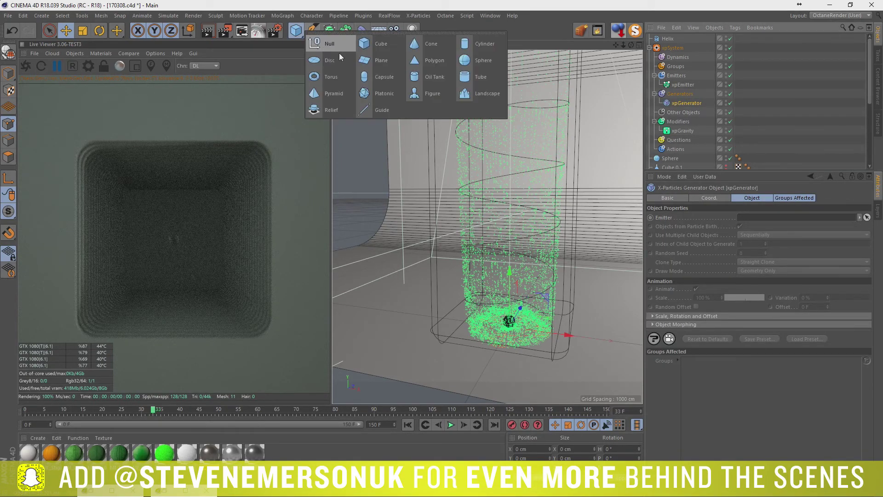
Put a Sphere under xpGenerator as an Icosahedron with 2 cm radius.
drag(329, 34, 432, 69)
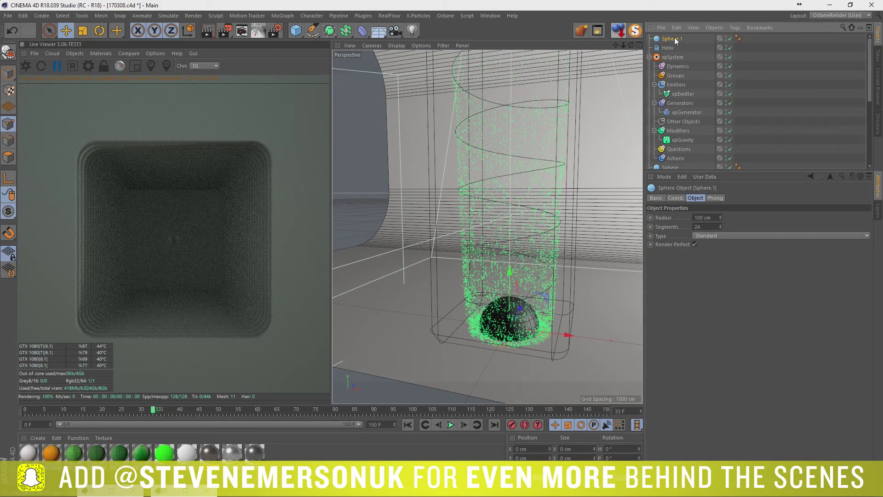
drag(673, 39, 683, 112)
click(727, 236)
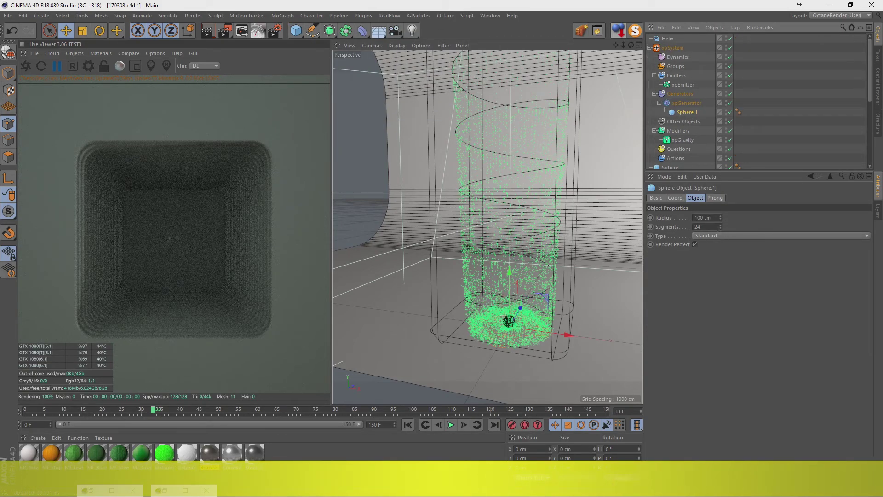
click(712, 274)
click(718, 219)
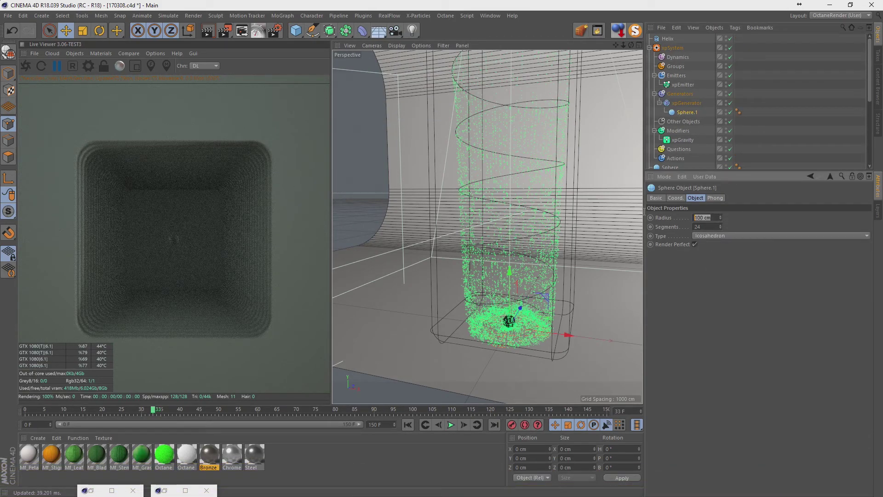
text(2)
key(Return)
click(686, 103)
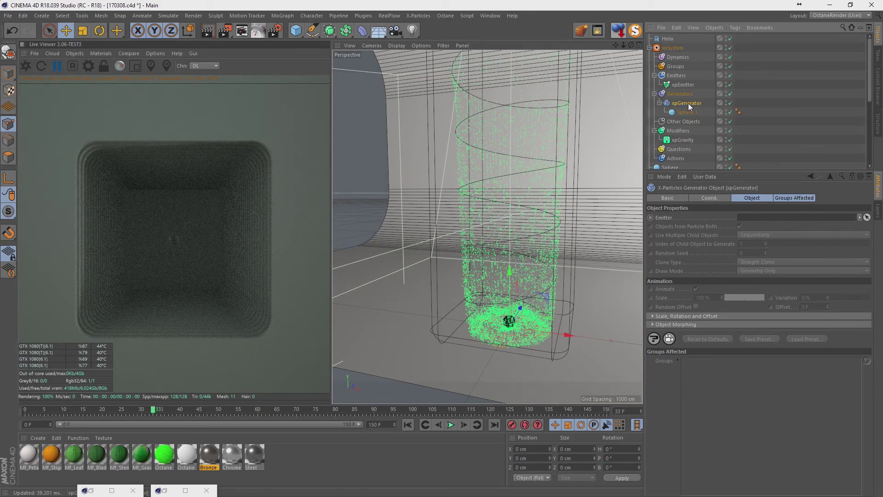
Give xpGenerator a Rigid Body tag set to Apply Tag to Children and Individual Elements All.
right_click(688, 103)
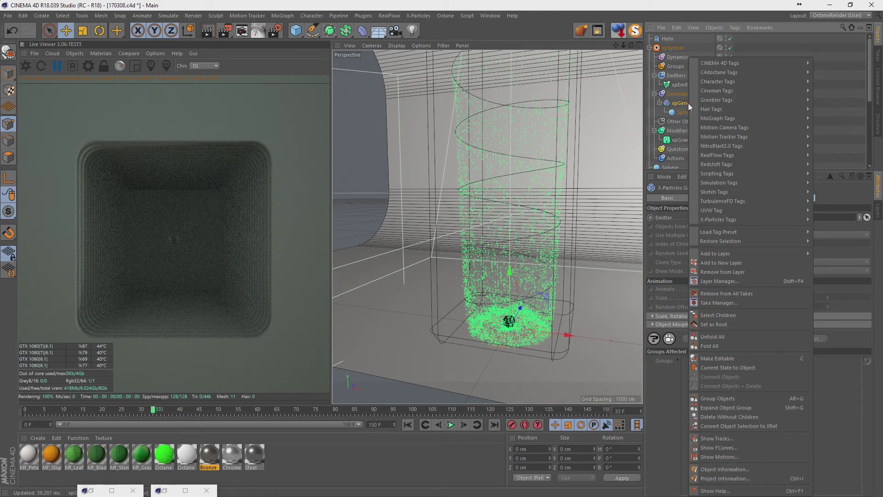
mouse_move(752, 173)
click(836, 184)
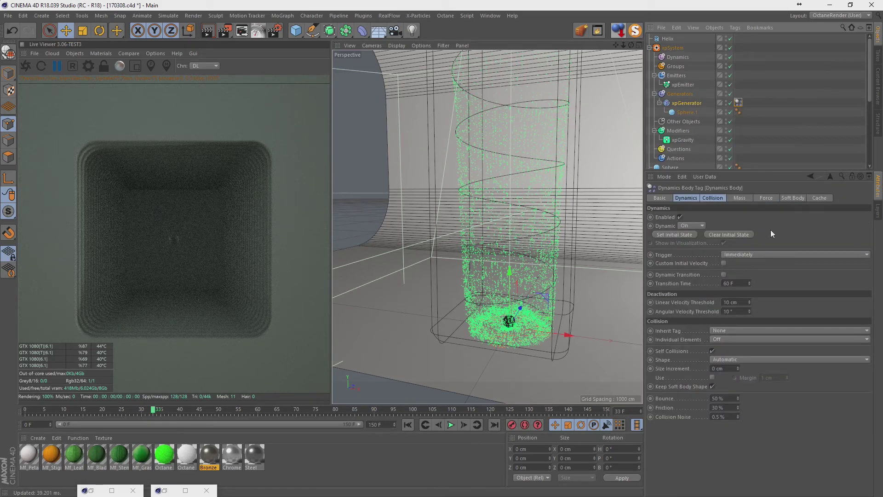
click(744, 256)
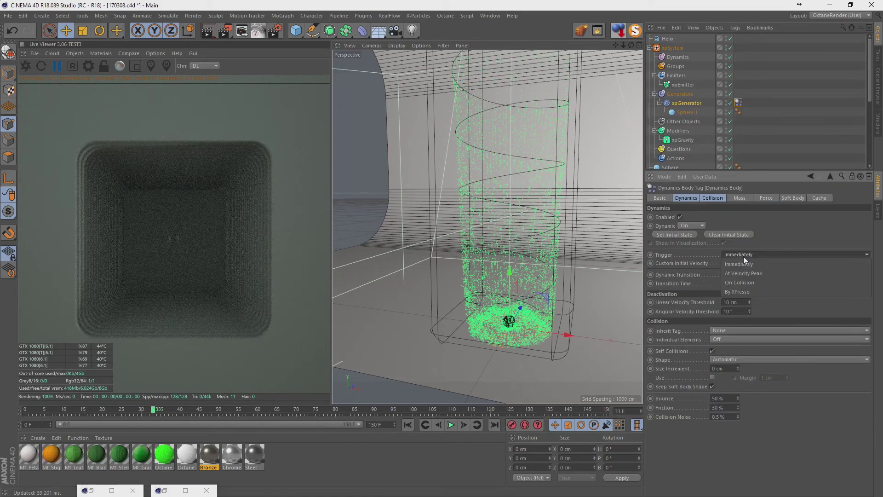
click(781, 263)
click(758, 329)
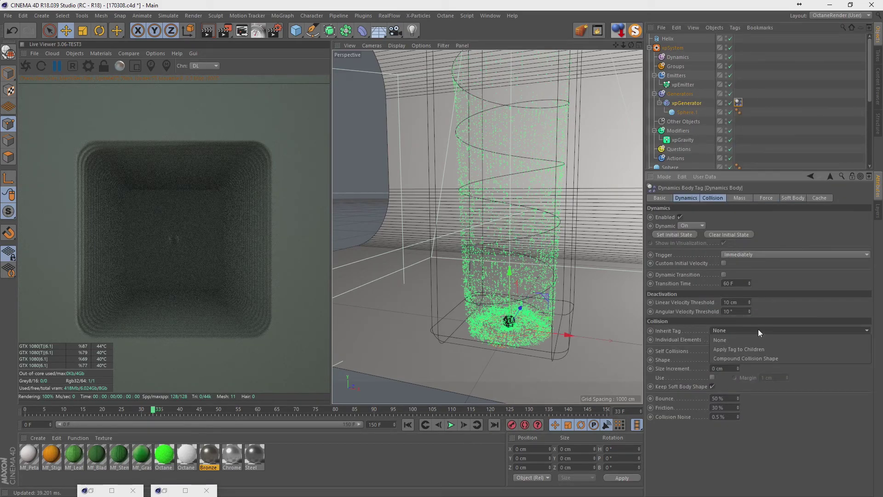
click(753, 352)
click(734, 376)
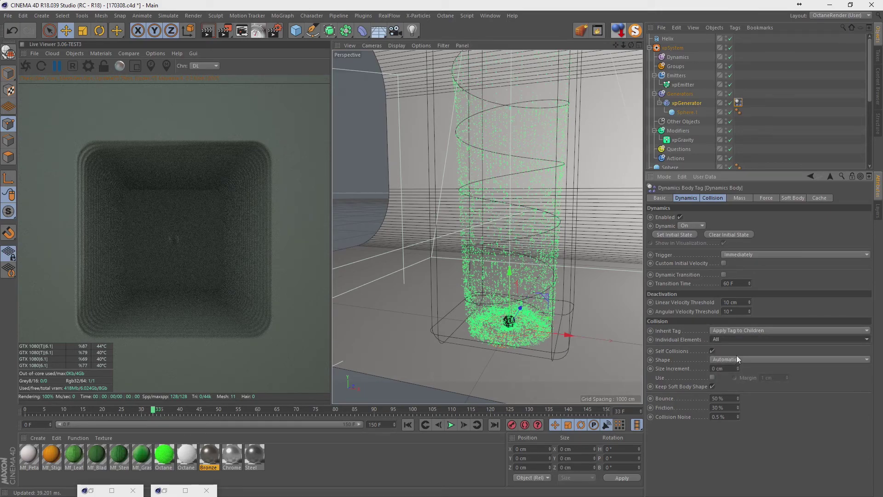
Preview the simulation and reselect the xpGenerator's settings.
click(448, 425)
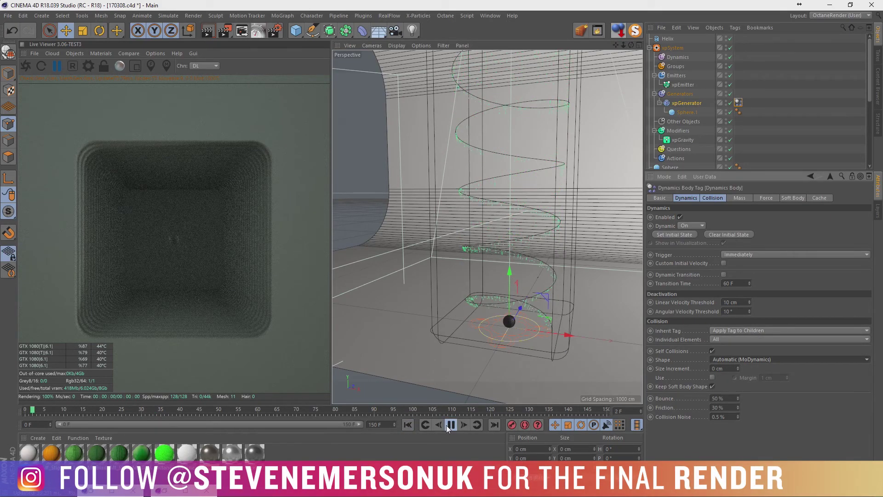
click(450, 425)
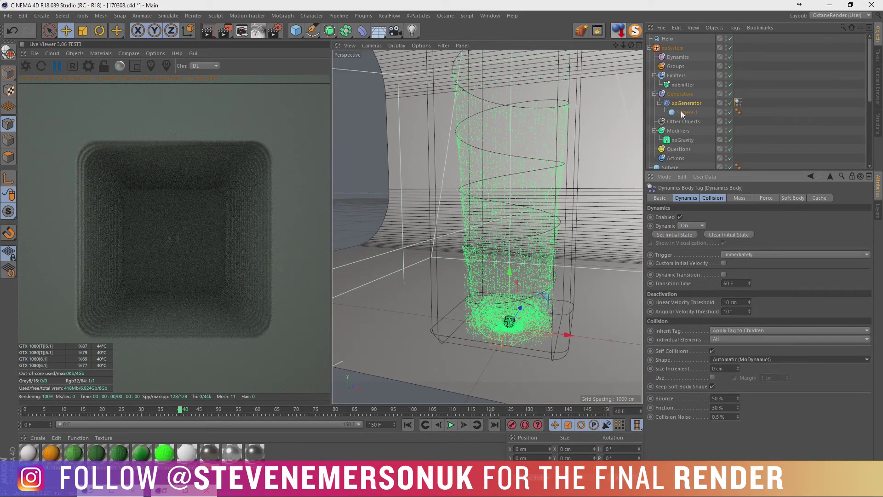
drag(682, 85, 720, 205)
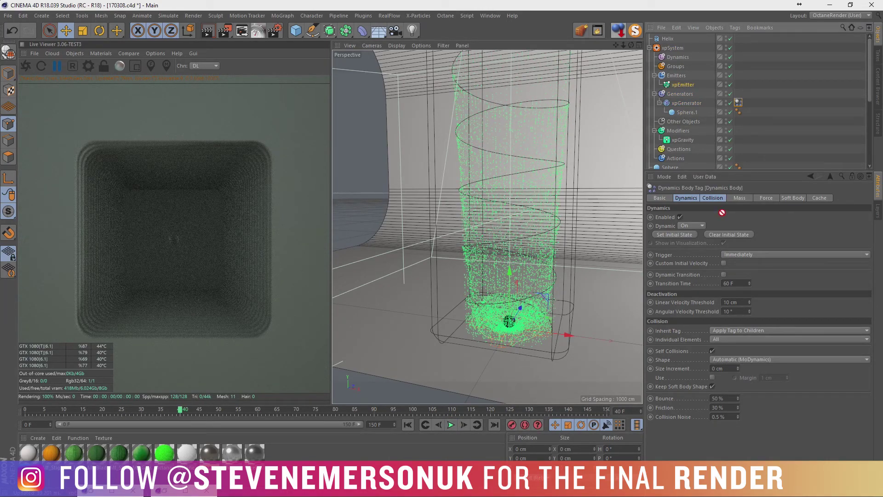
drag(680, 98, 676, 85)
click(680, 103)
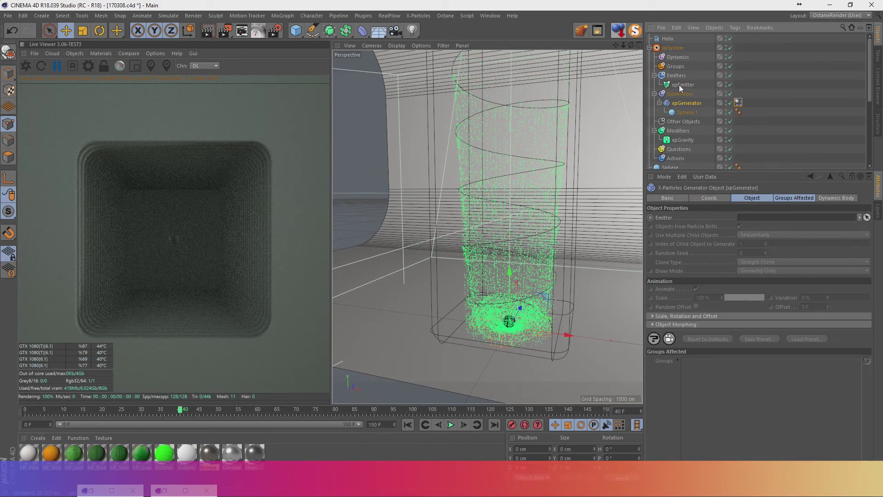
Replay the simulation and select the xpEmitter's particle Scale field for editing.
click(408, 426)
click(450, 424)
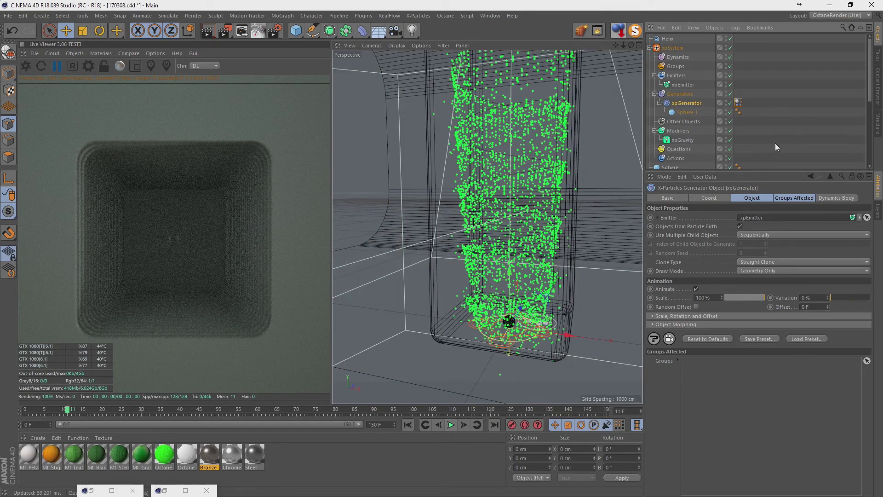
click(683, 84)
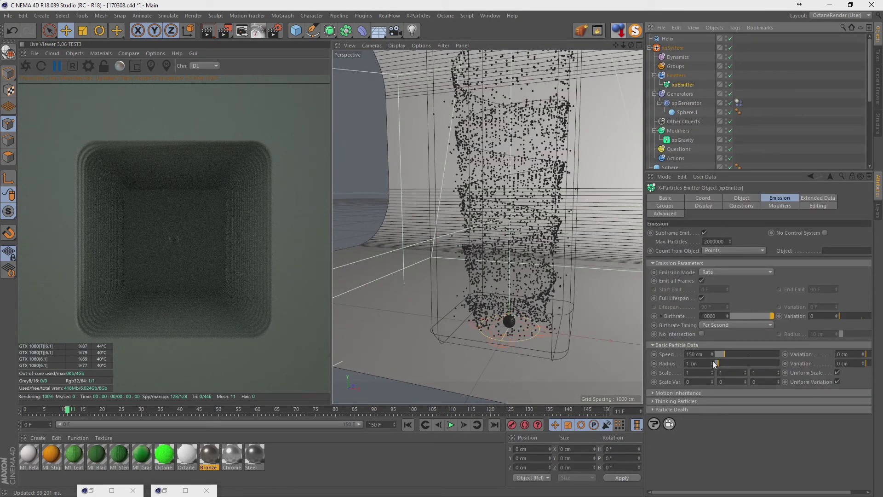
double_click(688, 373)
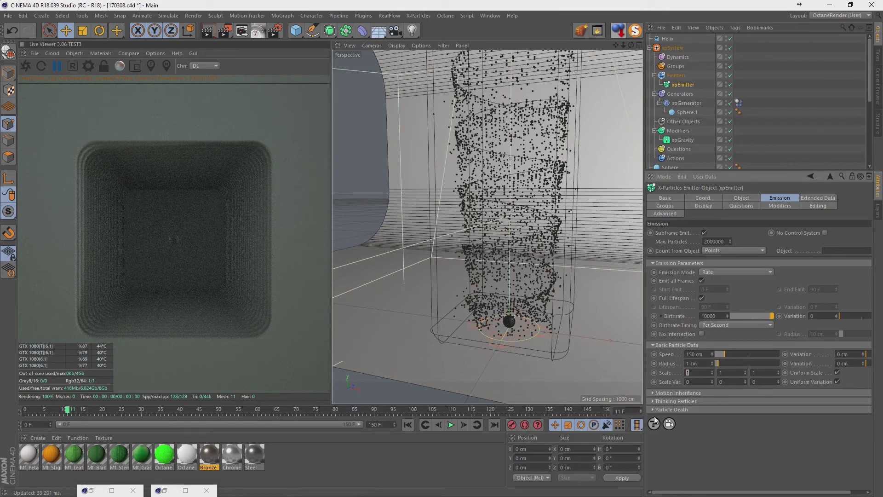
text(5)
click(409, 425)
click(450, 425)
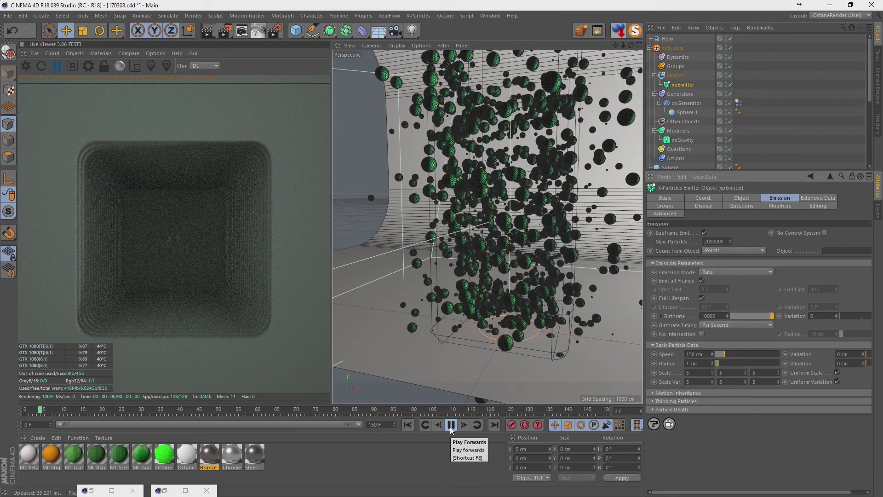
click(451, 425)
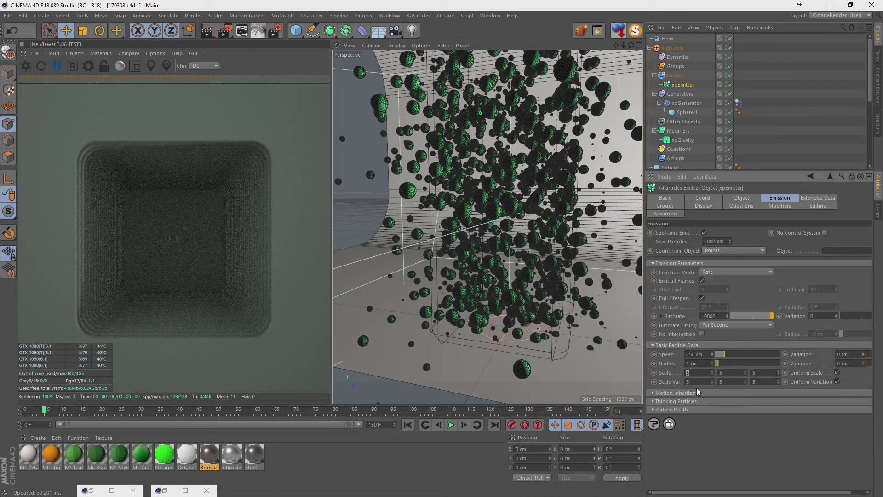
Set the particle scale to 2 and replay to preview the smaller spheres.
text(2)
key(Return)
click(407, 424)
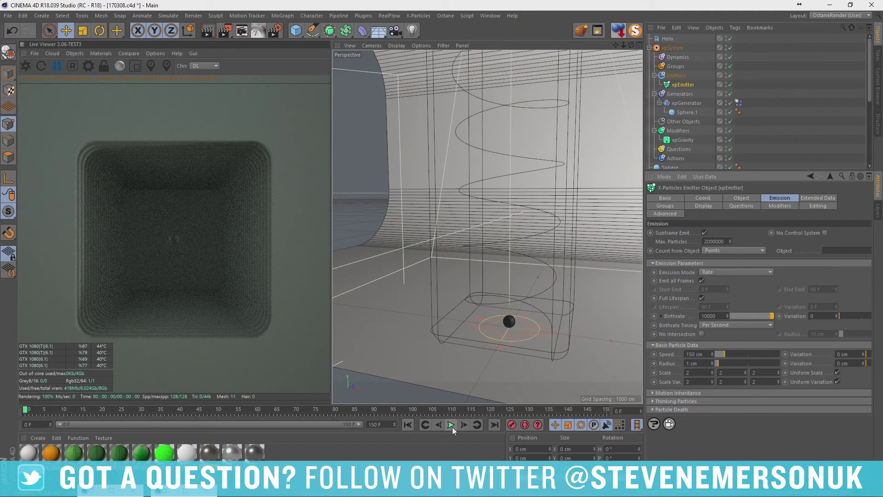
click(452, 427)
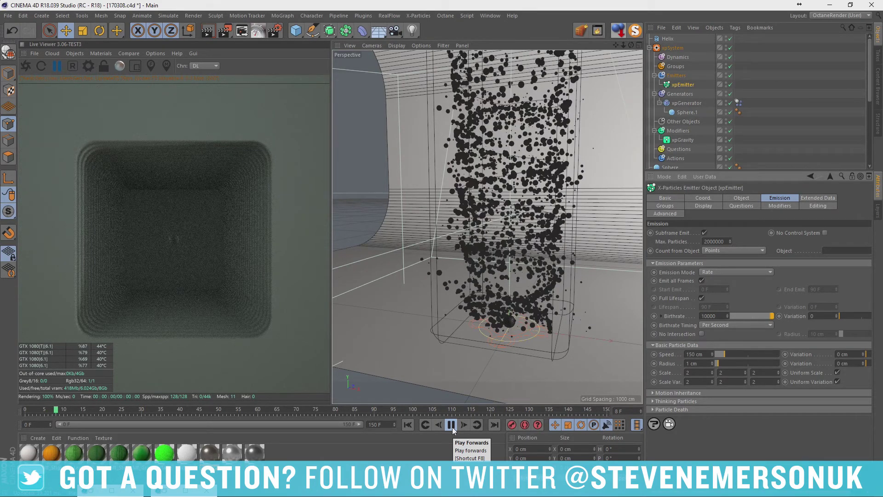
click(451, 426)
click(407, 425)
click(774, 113)
scroll(693, 123, down, 3)
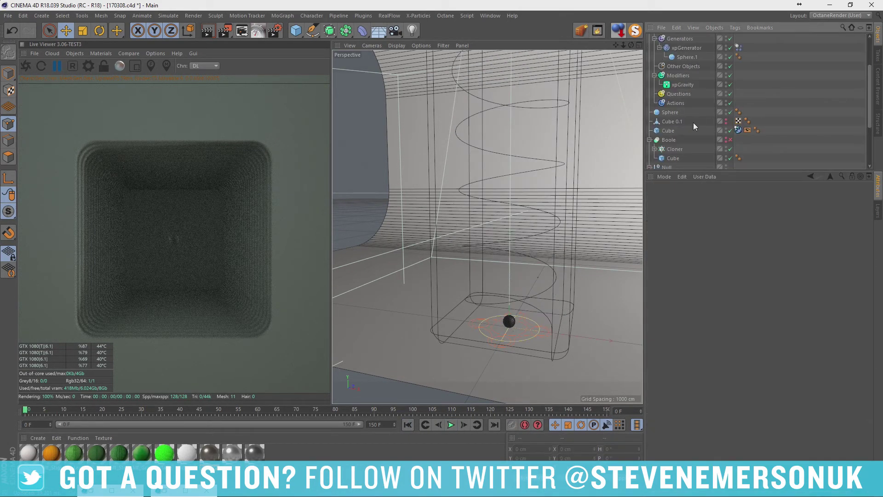
Add a Collider Body tag to the Cube and test the collisions.
click(674, 127)
right_click(671, 130)
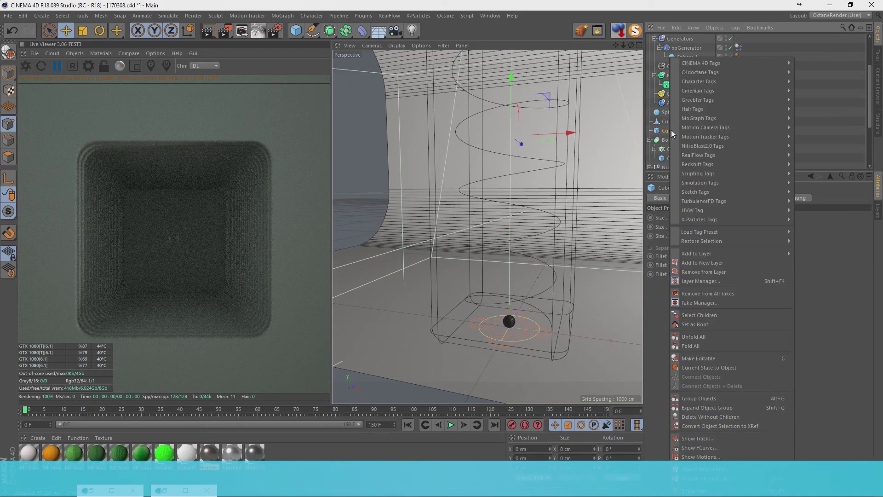
mouse_move(700, 182)
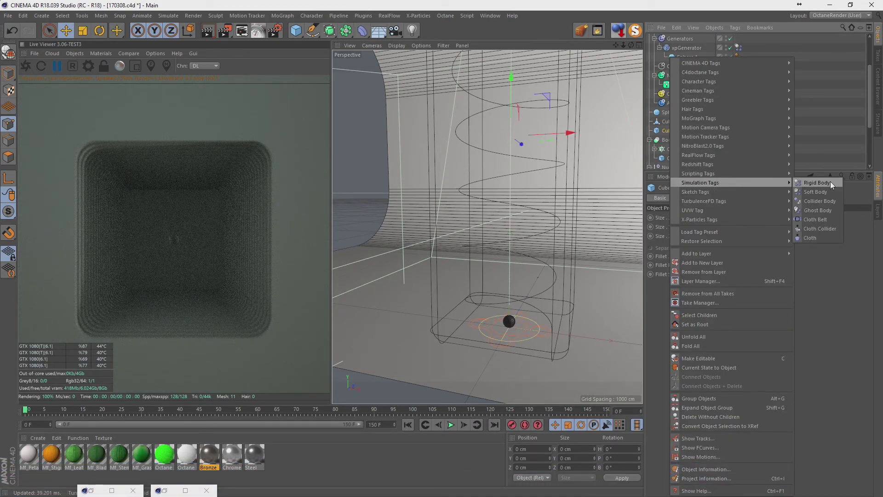
click(815, 200)
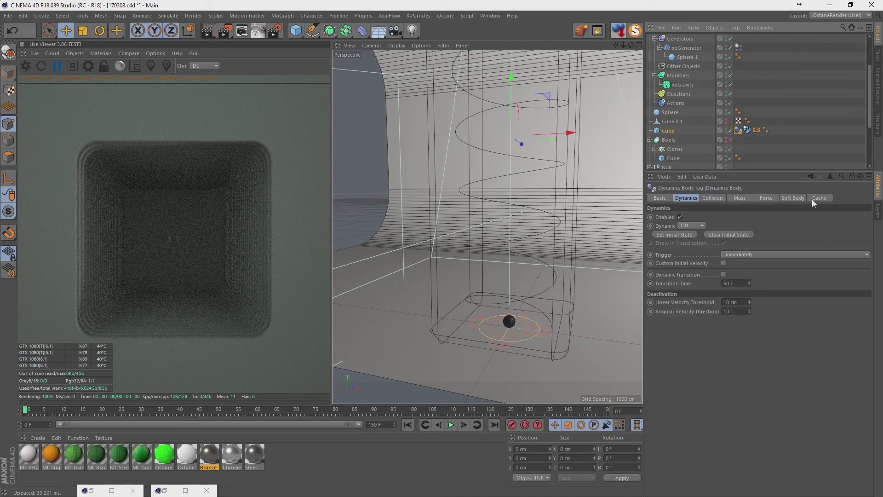
click(451, 425)
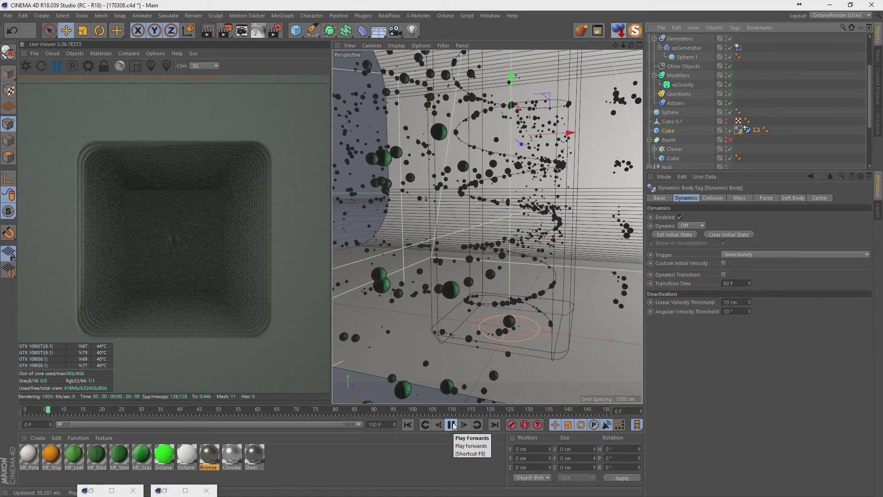
click(452, 425)
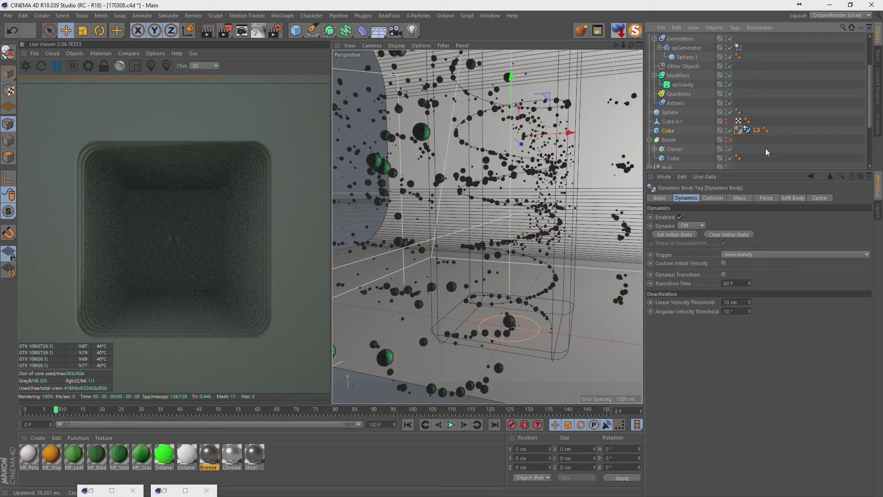
Try the Automatic (MoDynamics) collision shape on the Cube's tag and replay.
click(738, 130)
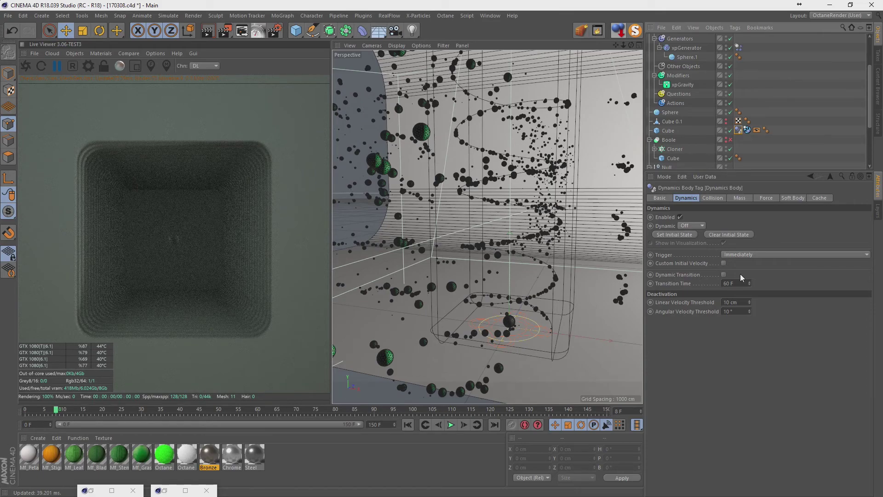
click(714, 198)
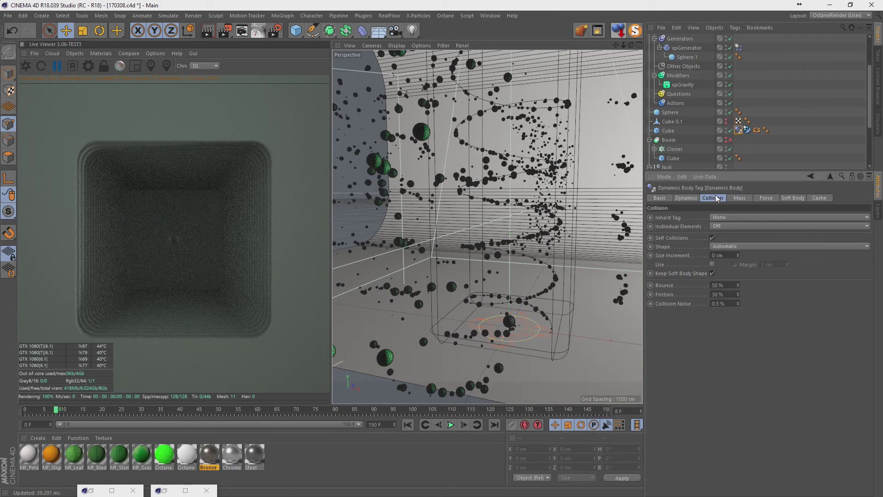
click(759, 247)
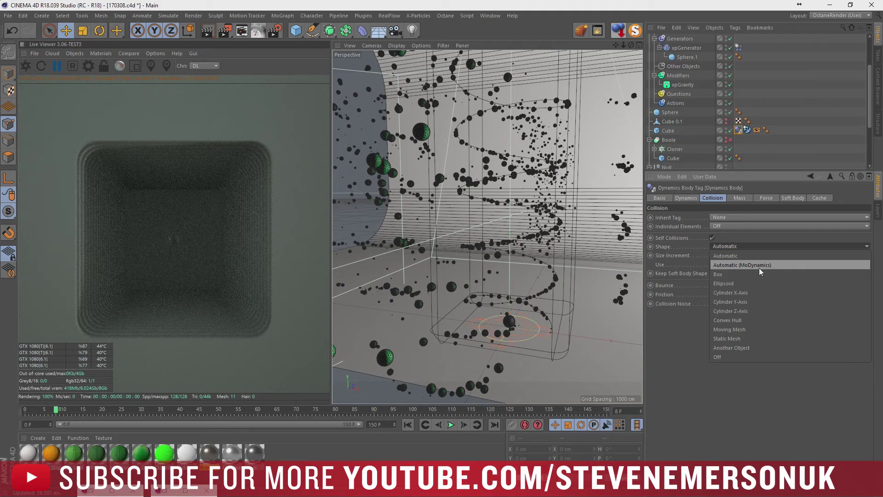
click(759, 267)
click(408, 425)
click(451, 425)
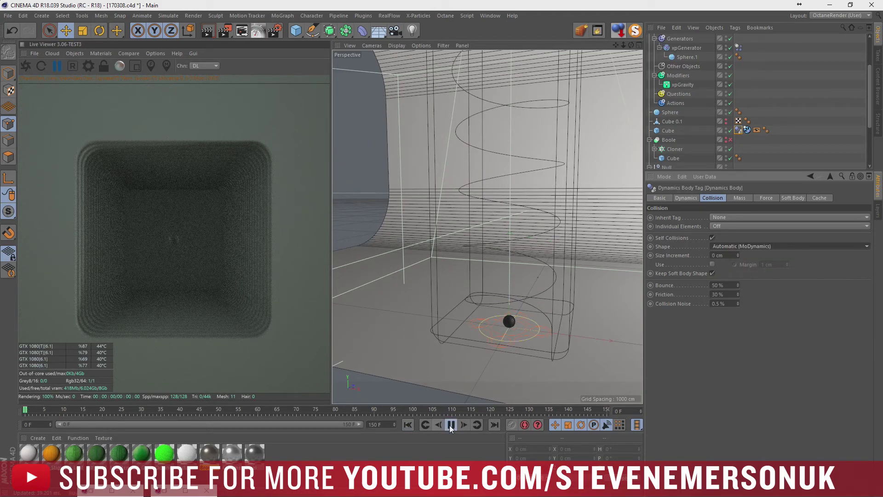
click(451, 424)
Test Convex Hull, then settle on Static Mesh collision shape and replay.
click(747, 247)
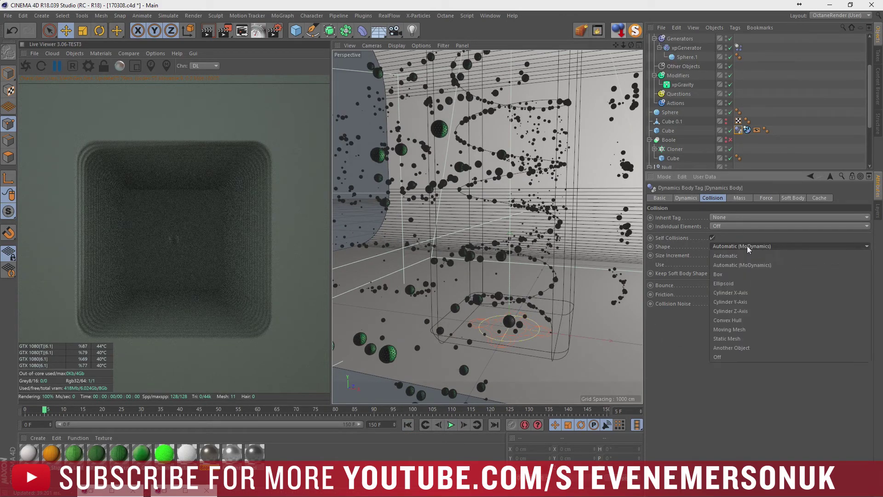
click(730, 320)
click(407, 425)
click(451, 425)
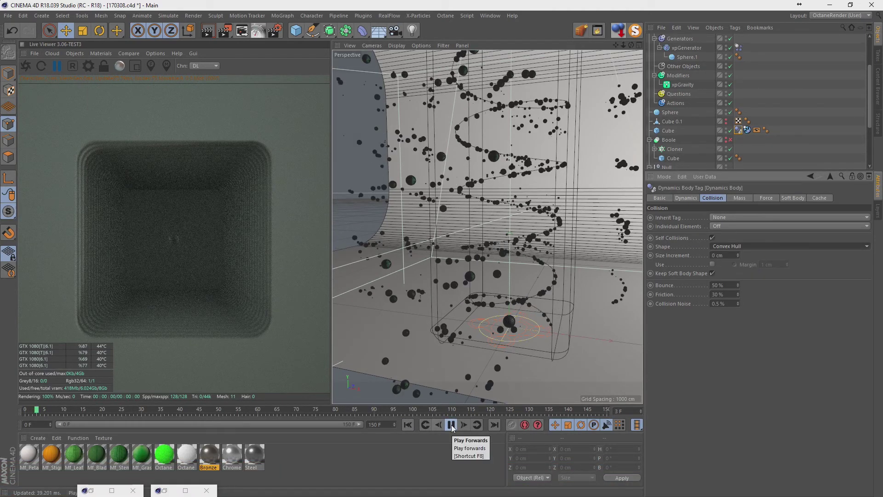
click(738, 246)
click(736, 343)
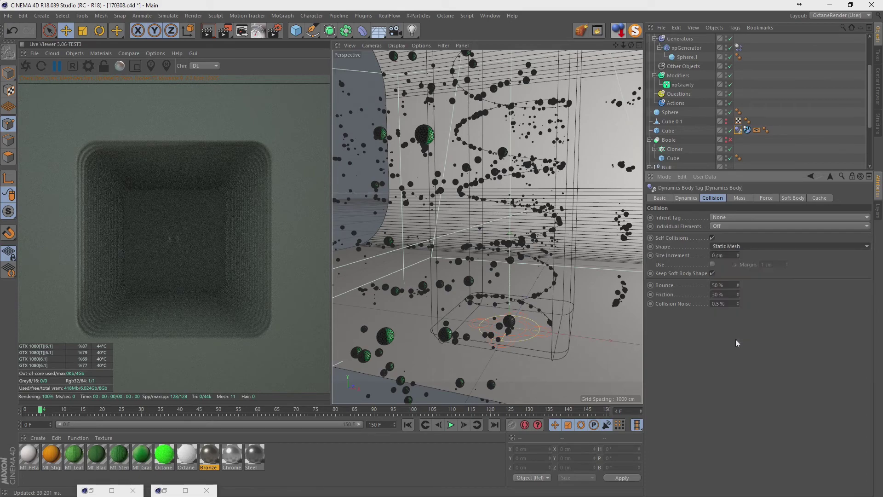
click(408, 424)
click(451, 424)
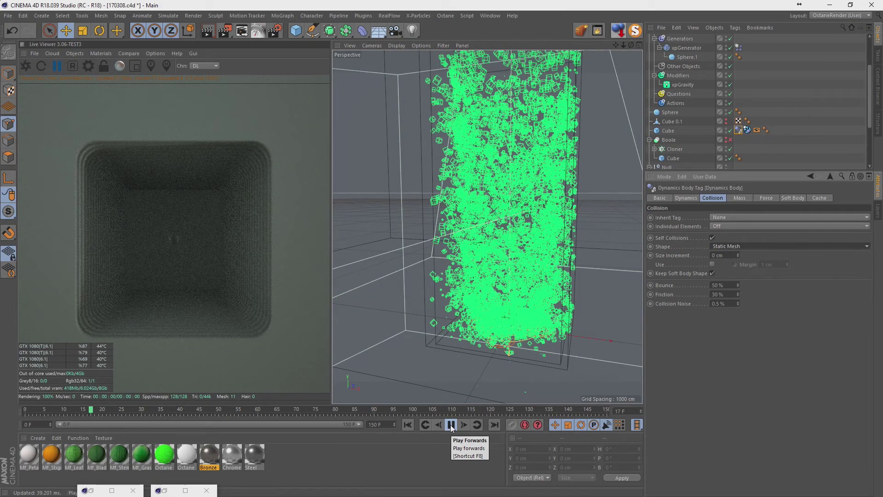
Pause playback, widen the settings panel and select the xpEmitter.
click(450, 427)
scroll(681, 113, up, 2)
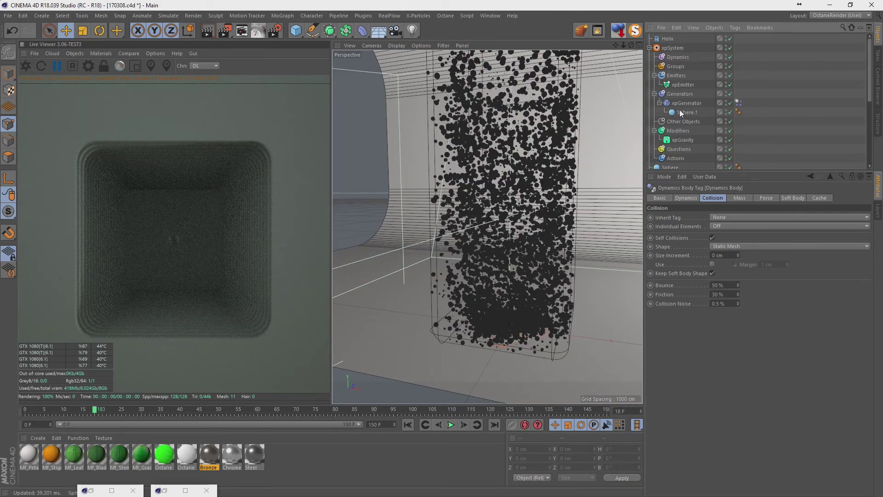
click(681, 84)
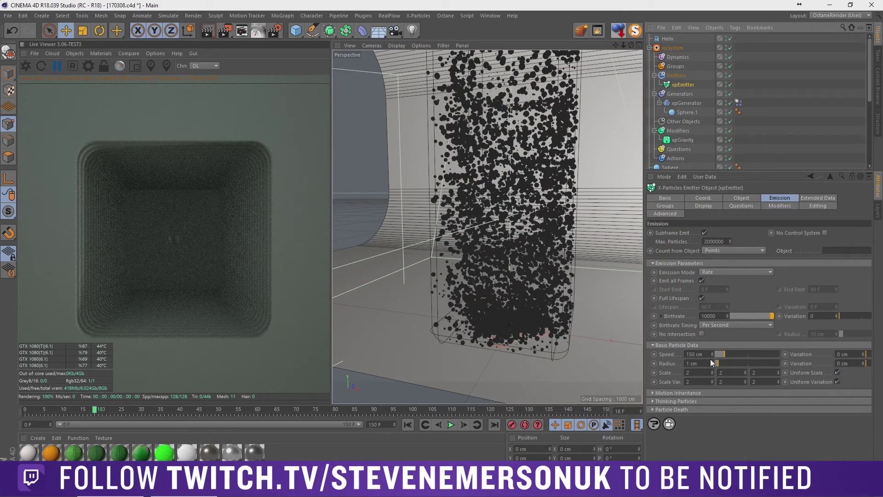
drag(644, 301, 623, 300)
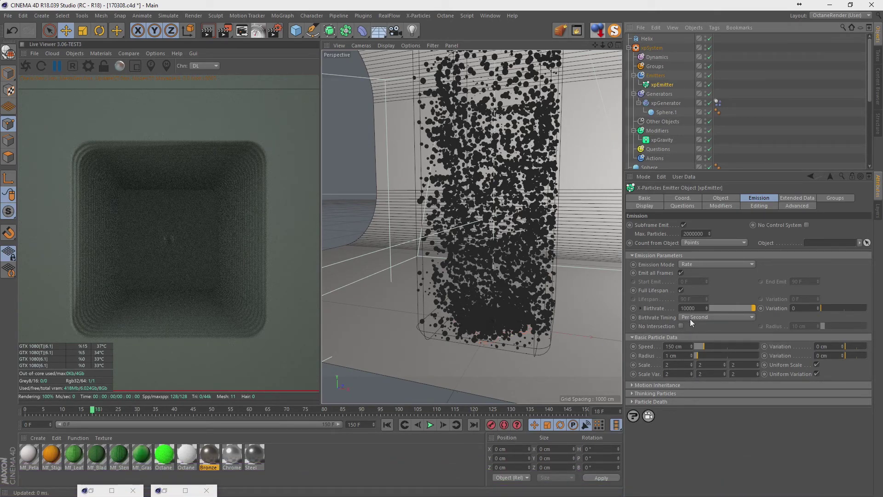
click(751, 114)
click(660, 50)
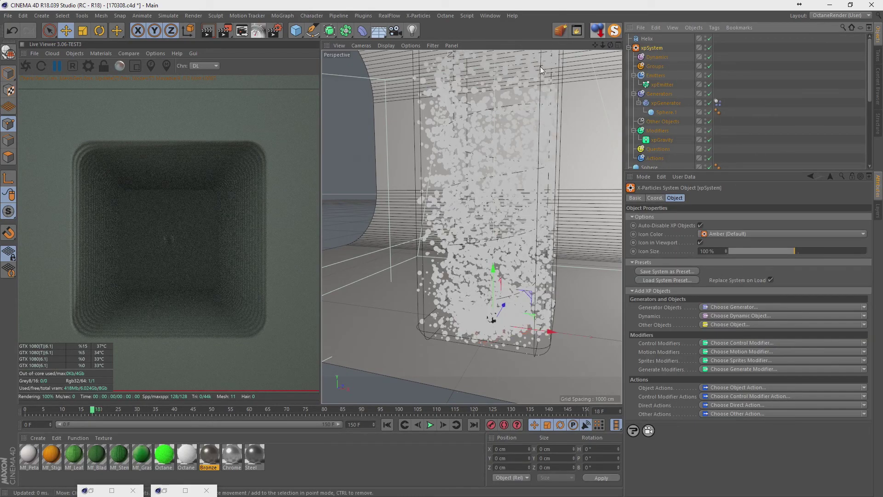
click(673, 85)
Set the emitter's Scale and Scale Var to 4 and rewind to frame 0.
double_click(683, 365)
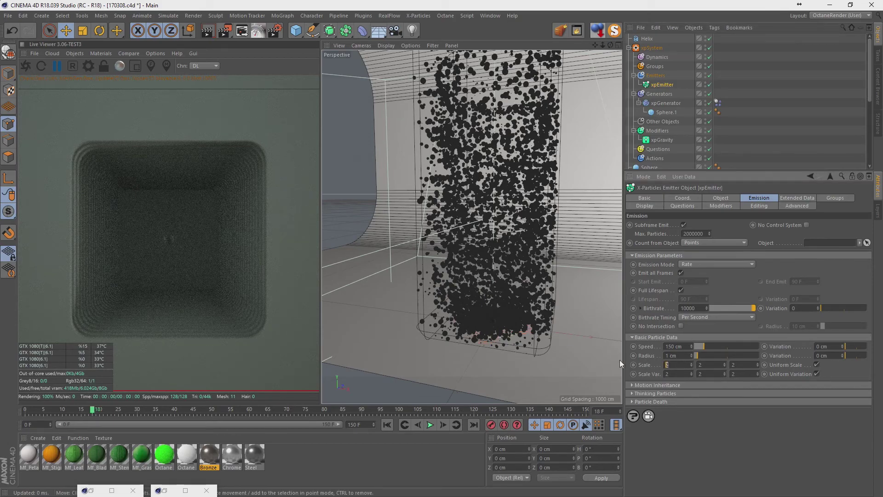
text(4)
key(Return)
double_click(674, 373)
text(4)
key(Return)
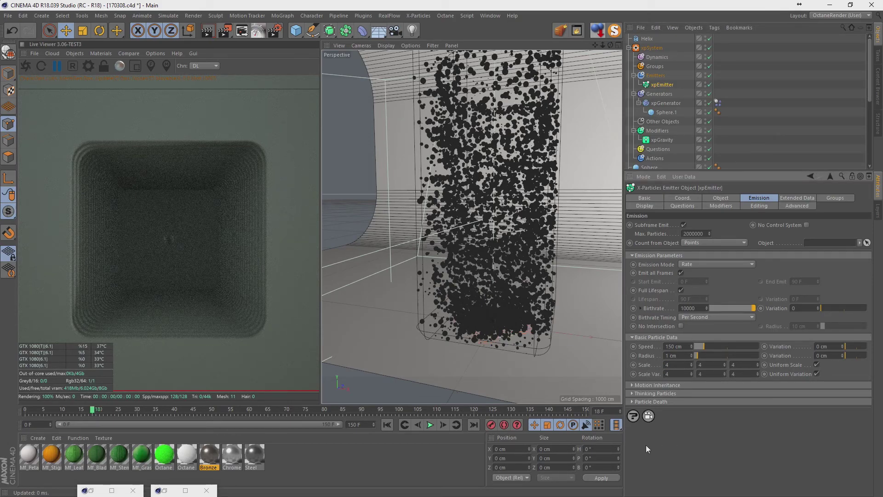
click(409, 425)
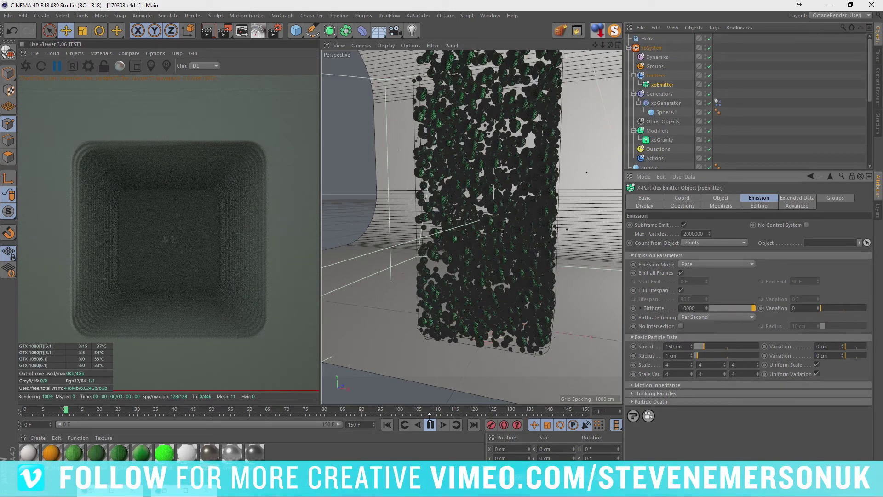
Switch the viewport to wireframe with N-key shortcuts, then back to Gouraud shading (N~A).
key(n)
key(e)
key(n)
key(h)
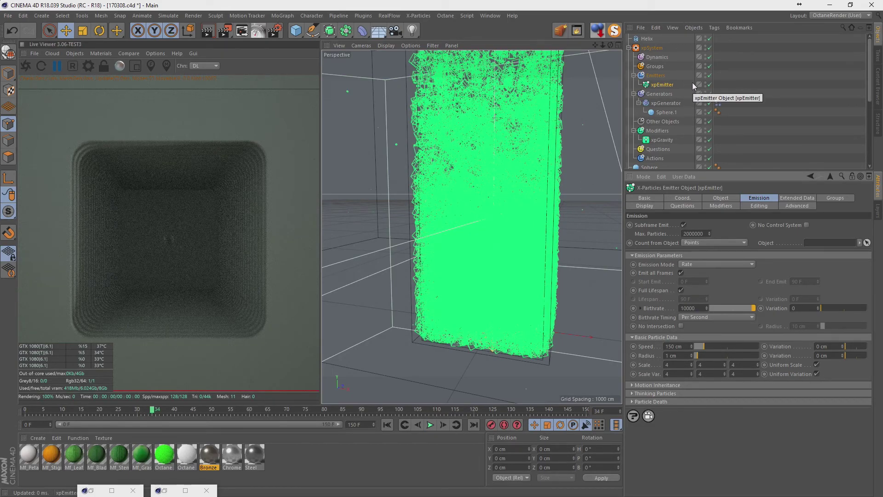
key(n)
key(a)
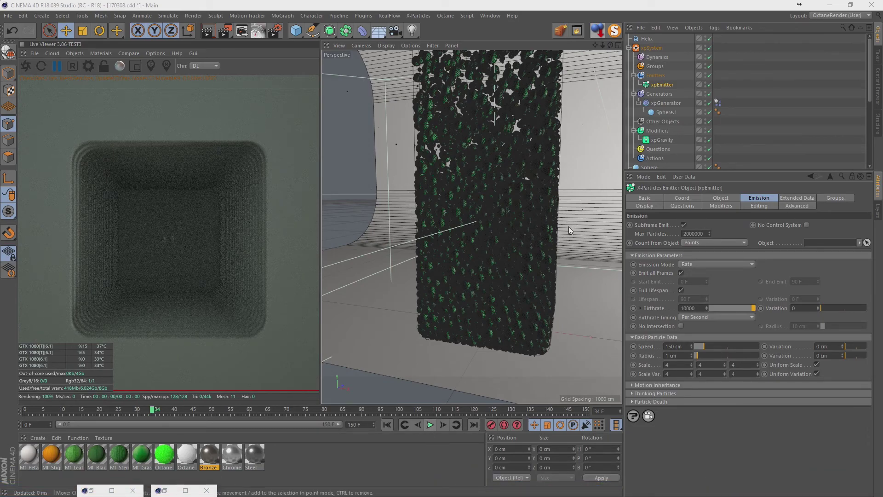
click(777, 122)
scroll(762, 128, down, 3)
scroll(759, 127, down, 3)
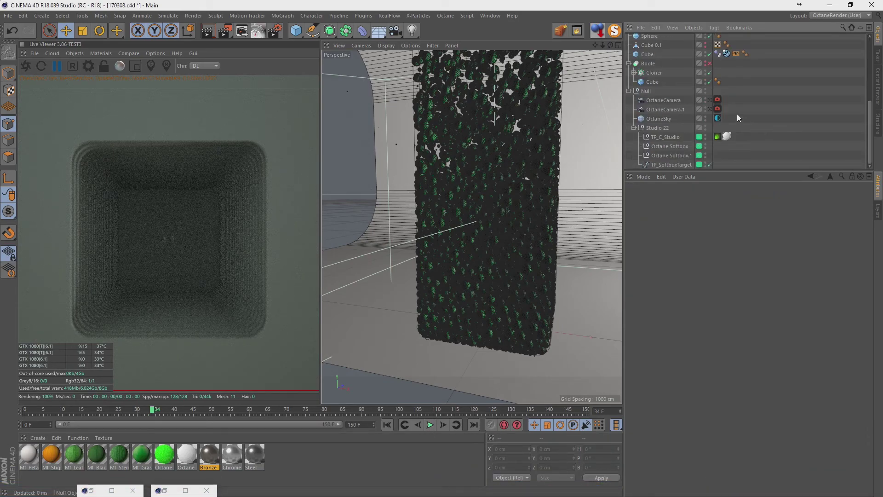
click(710, 109)
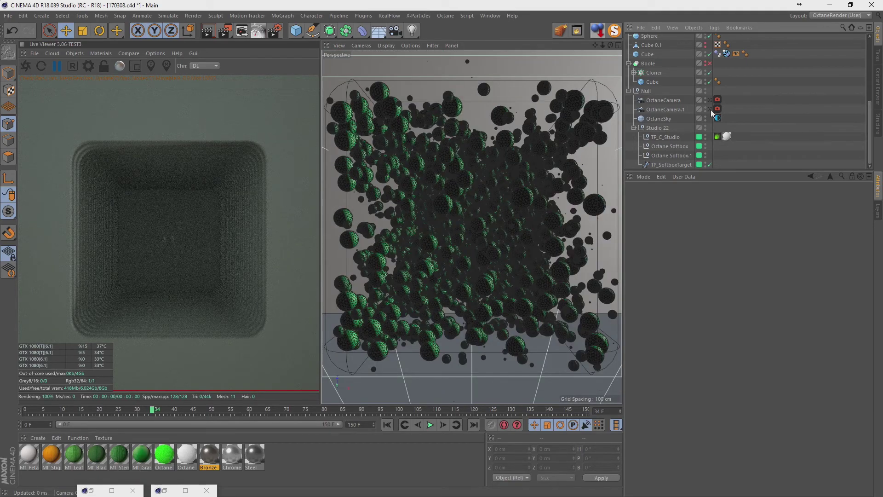
click(710, 109)
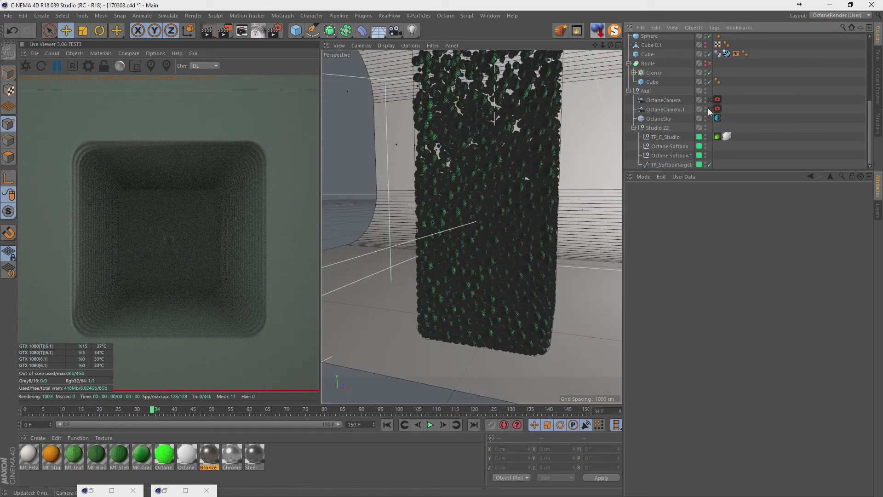
click(708, 109)
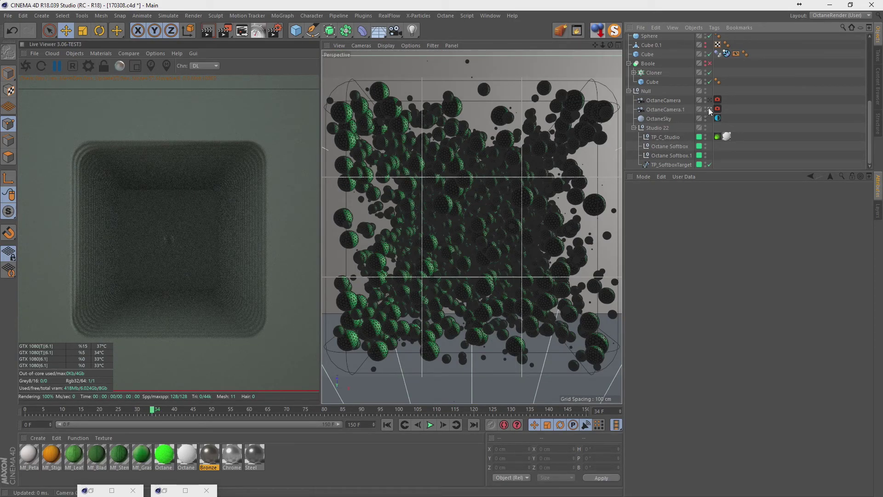
click(708, 108)
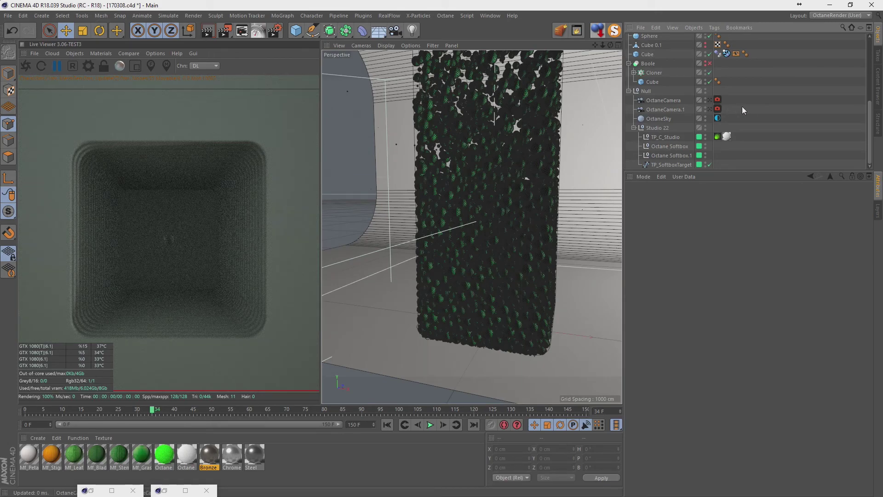
scroll(667, 78, up, 5)
click(652, 48)
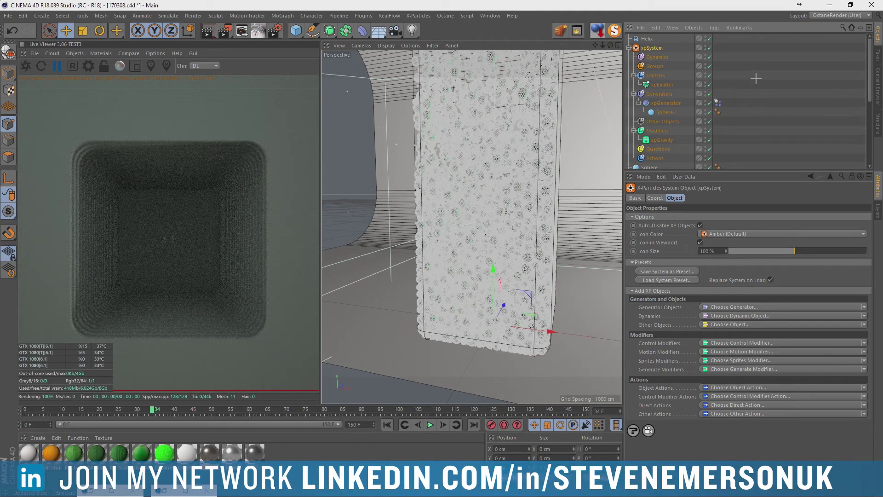
Add an xpCache object and browse for its cache Folder.
click(419, 16)
mouse_move(449, 195)
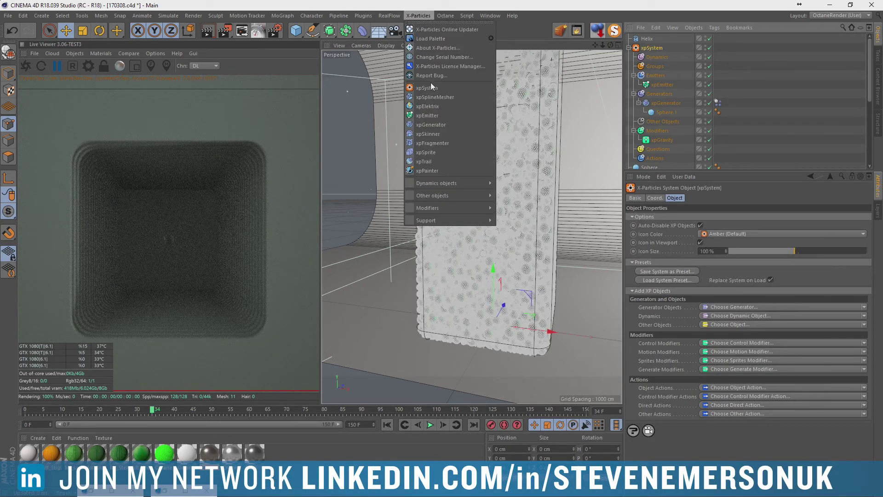
click(528, 217)
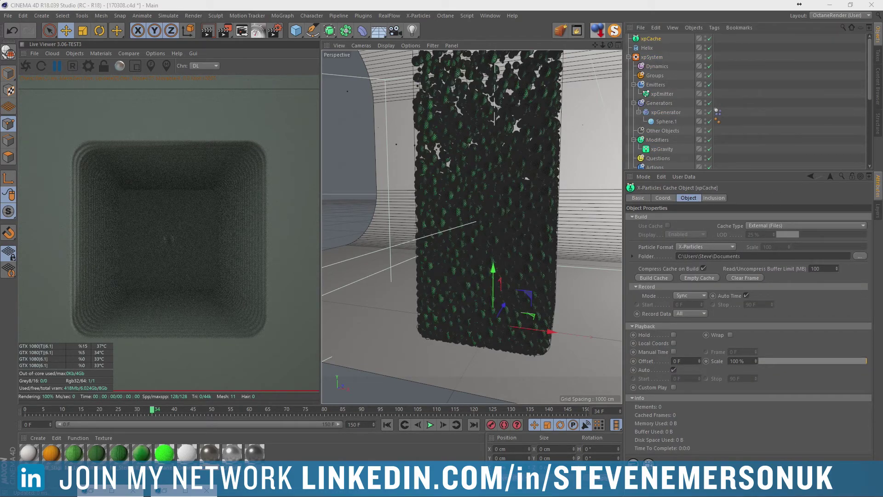
click(860, 256)
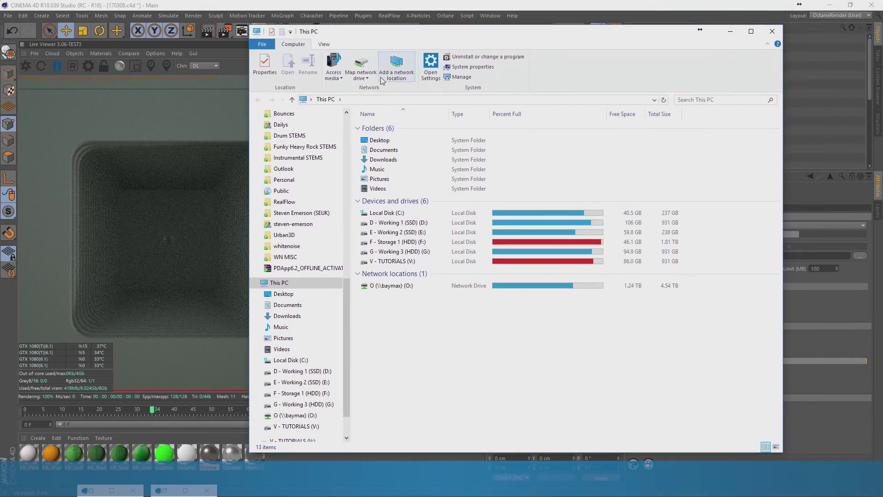
Create a folder named xpcache in D:\...\Dailys\2017\03\170308.
double_click(395, 222)
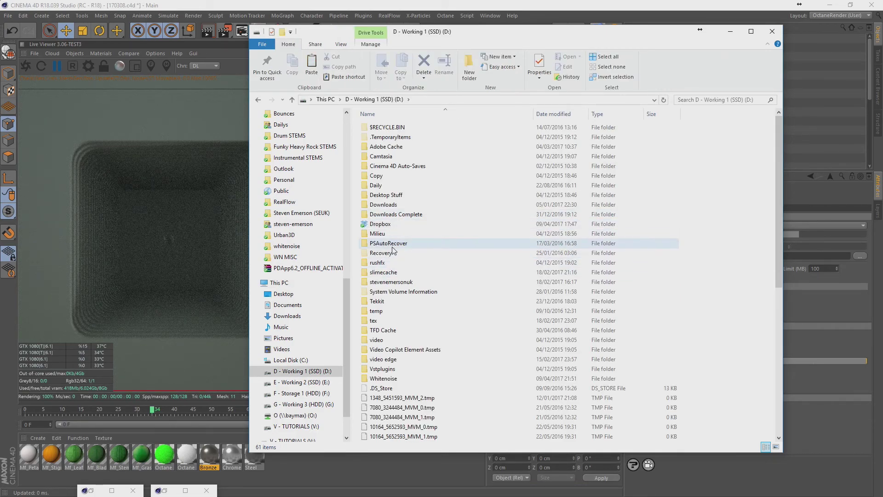
double_click(386, 282)
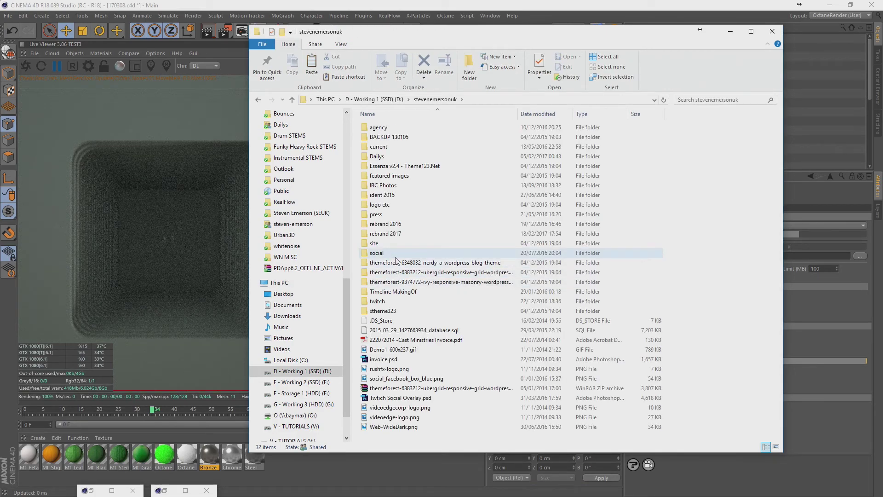
double_click(394, 157)
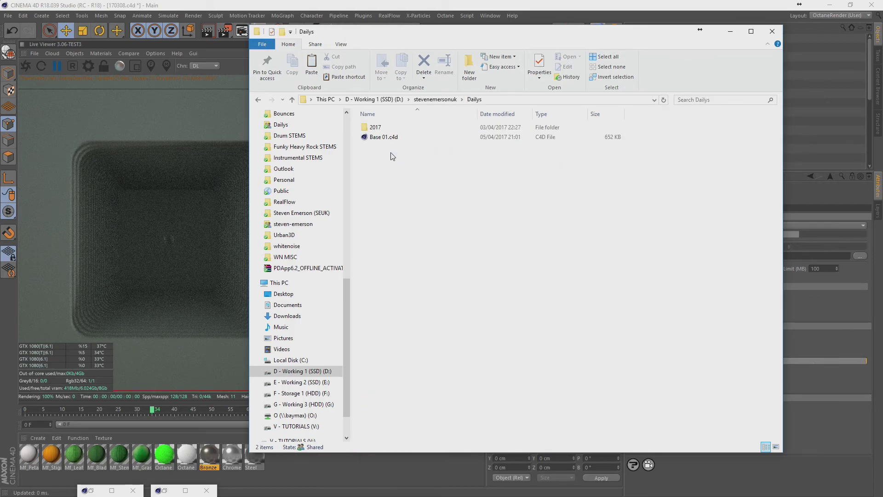
double_click(391, 127)
double_click(390, 146)
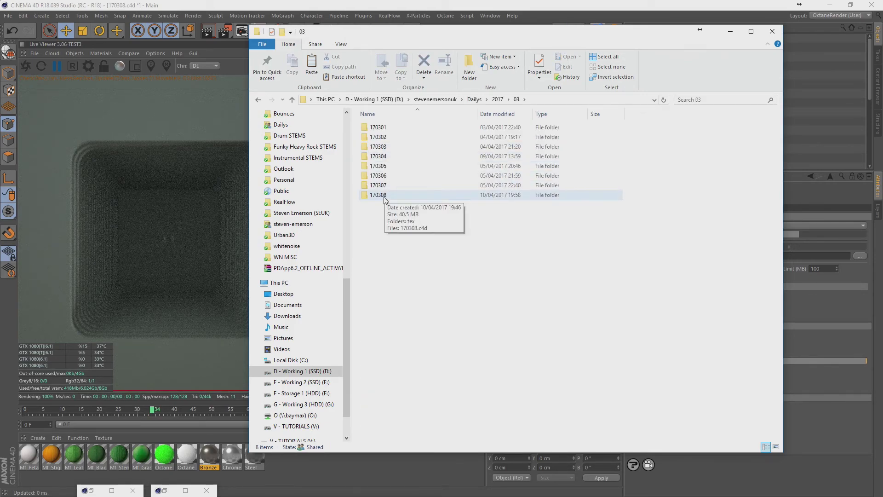
double_click(370, 195)
click(472, 69)
text(xp)
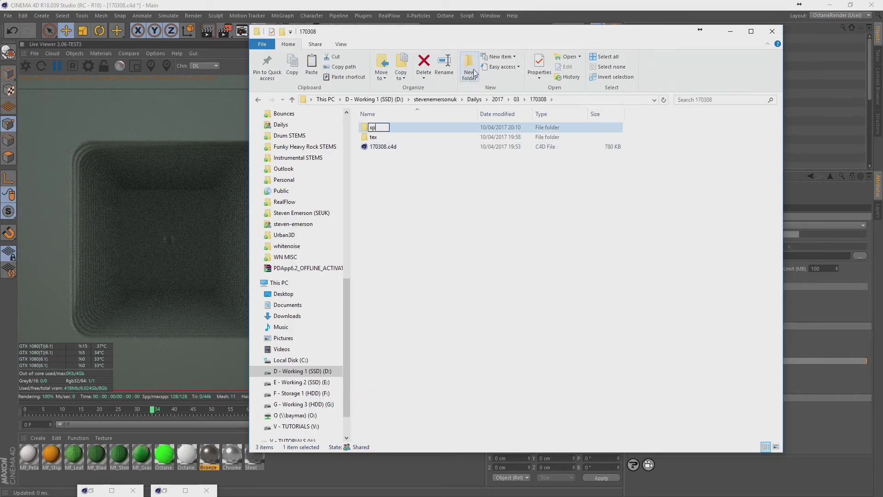
text(cache)
key(Return)
key(Return)
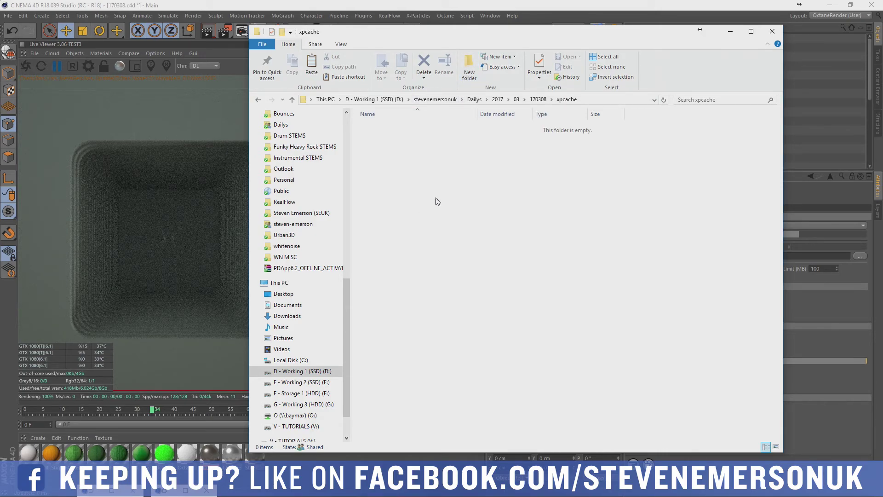
Paste the xpcache folder path into the xpCache Folder field.
click(595, 99)
key(alt+Tab)
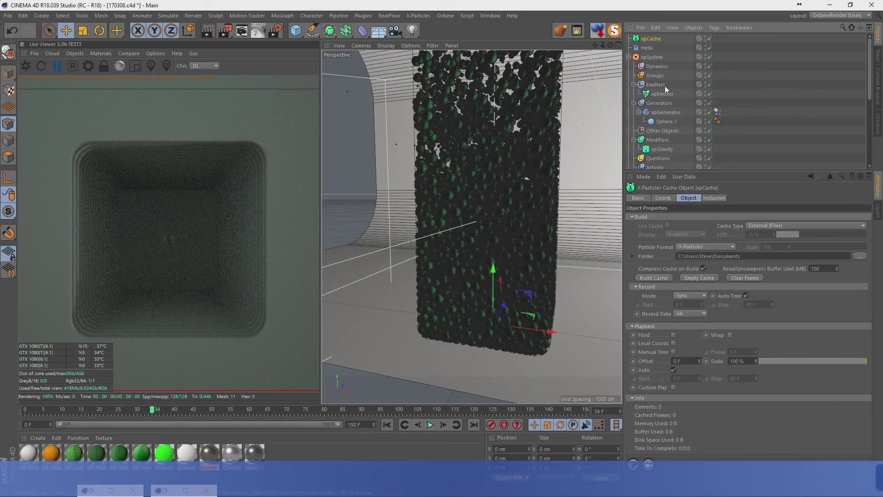
click(707, 256)
text(D:\stevenemersonuk\Dailys\2017\03\170308\xpcache)
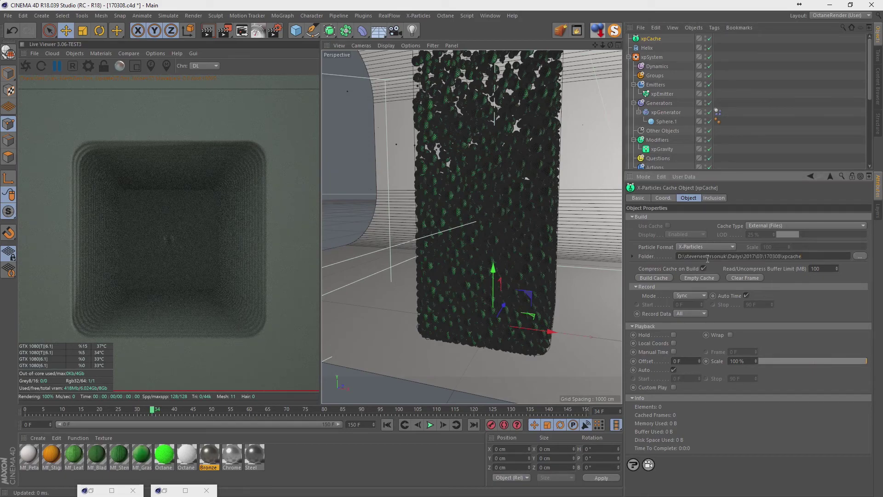
key(Return)
Build the xpCache particle cache, moving the progress dialog aside until 58 frames are written.
click(663, 278)
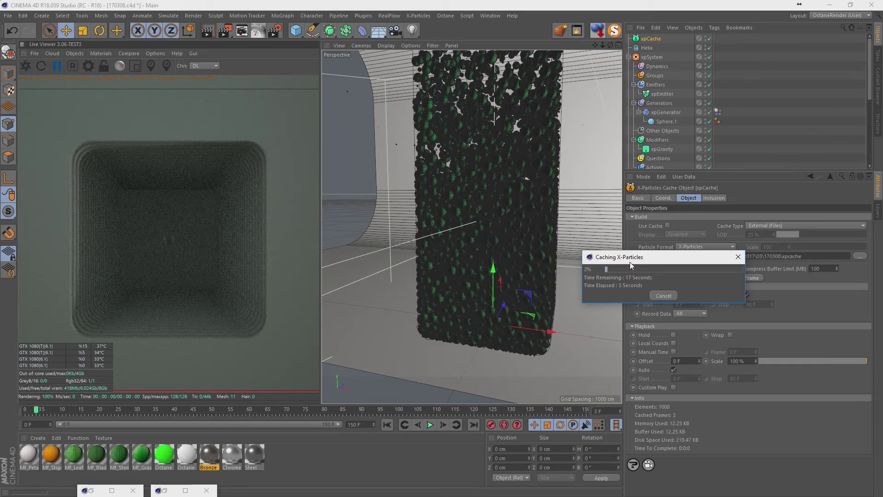
mouse_move(630, 258)
mouse_down()
mouse_move(462, 172)
mouse_move(495, 321)
mouse_move(482, 344)
mouse_up()
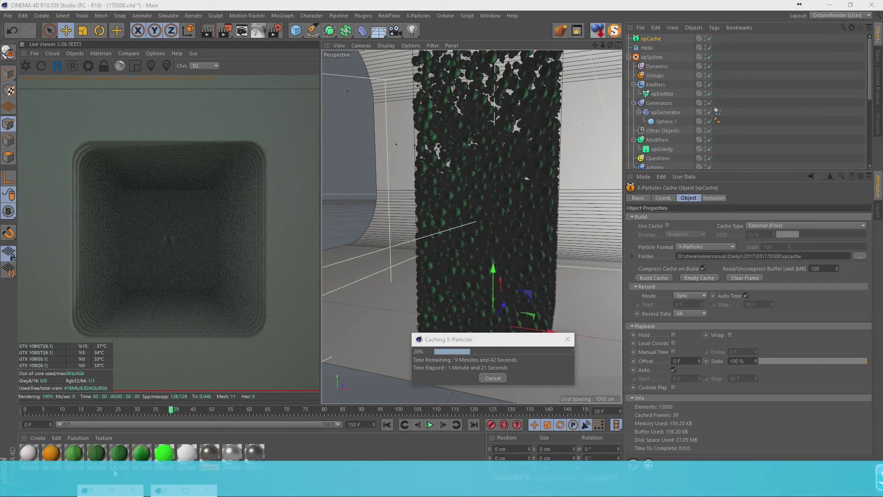
drag(450, 341, 399, 260)
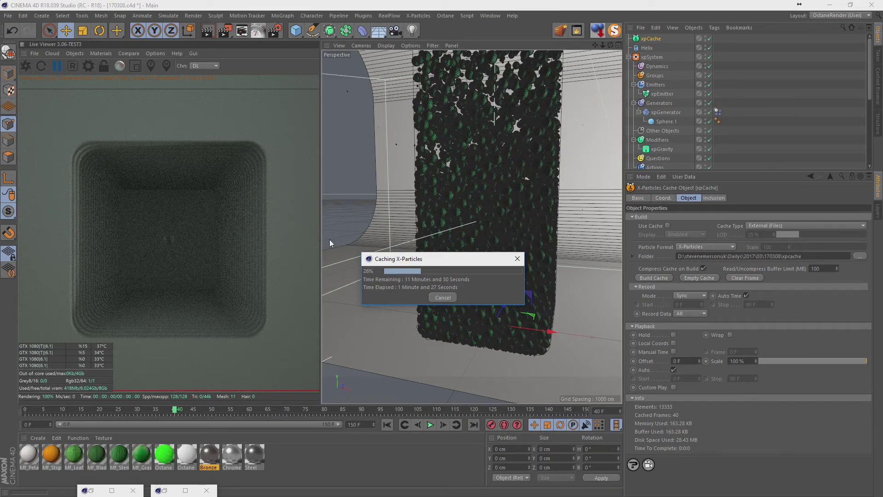
drag(410, 254, 333, 233)
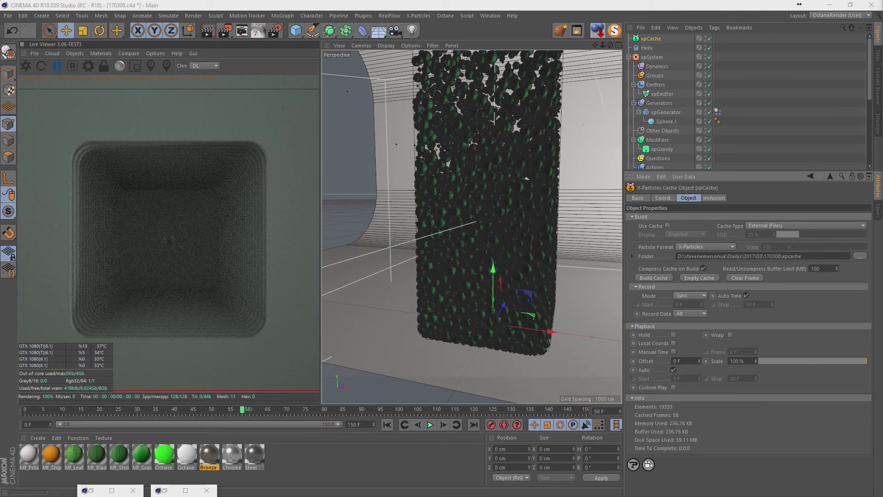
Enable Use Cache on the xpCache object and return the timeline to frame 0.
click(668, 225)
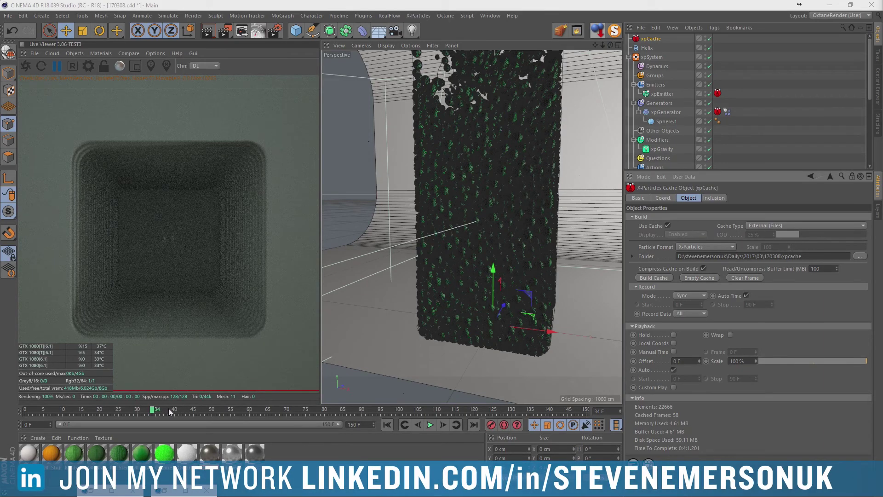
key(F8)
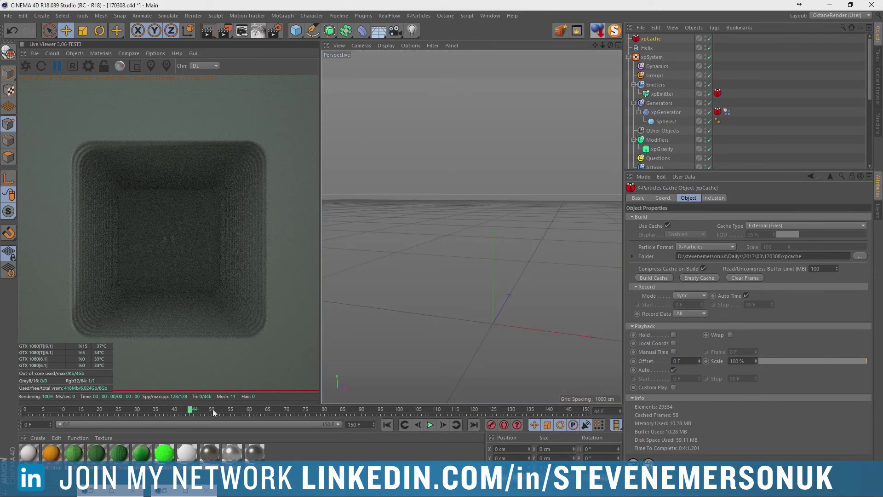
click(389, 425)
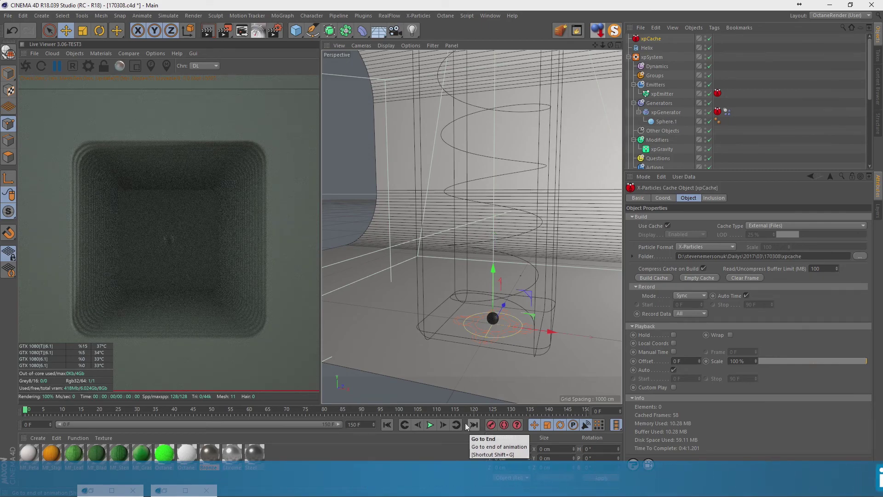
Set the animation's end frame to 34.
double_click(357, 422)
text(34)
key(Return)
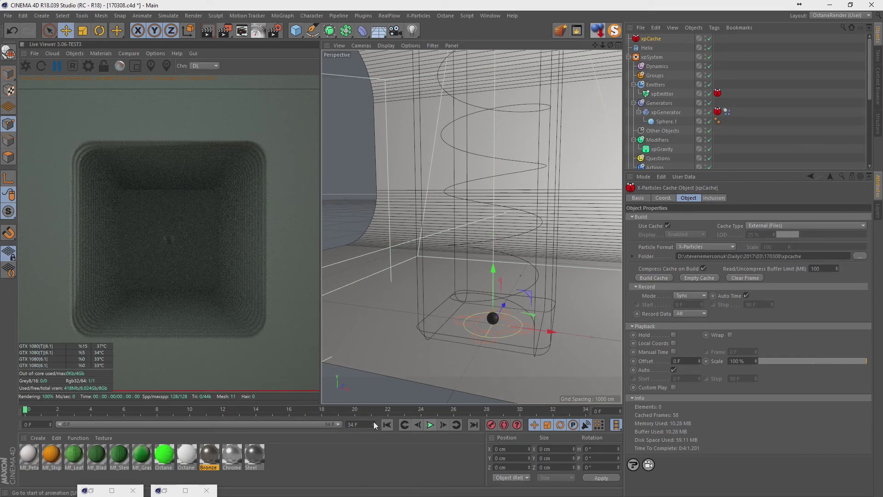
Scrub the cached simulation at frames 34, 20, 21 and 12, then back to frame 1.
click(474, 424)
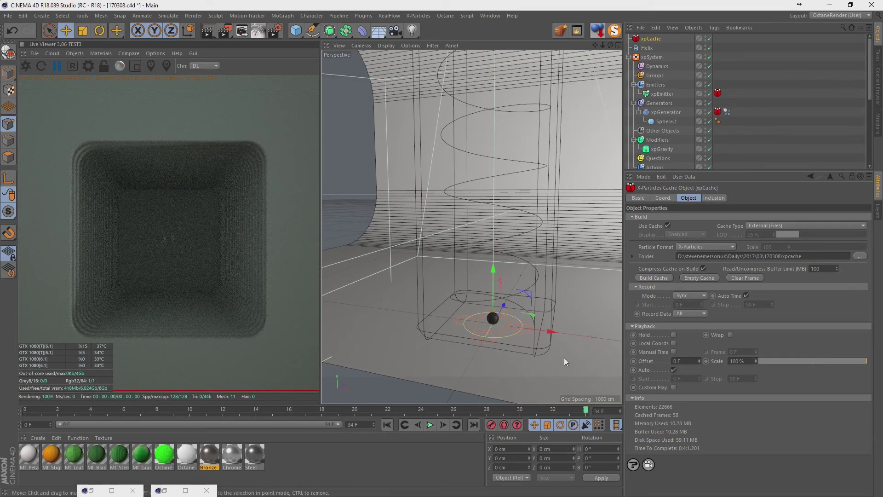
click(418, 425)
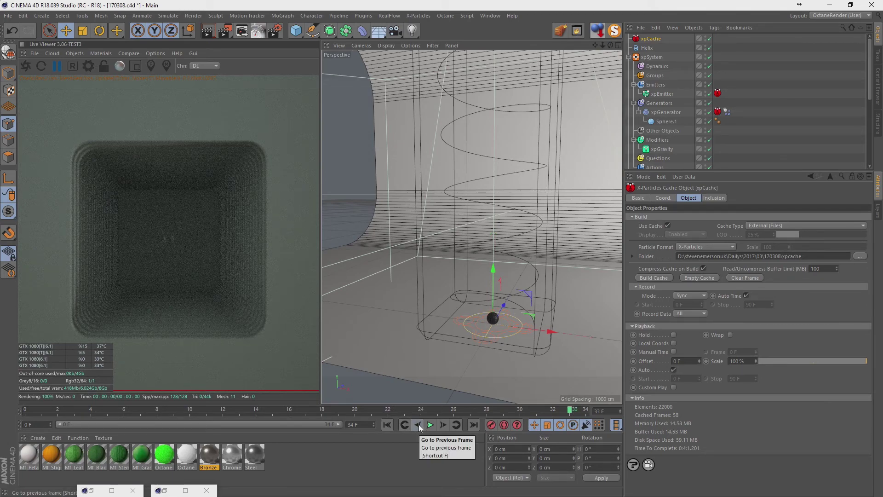
click(418, 425)
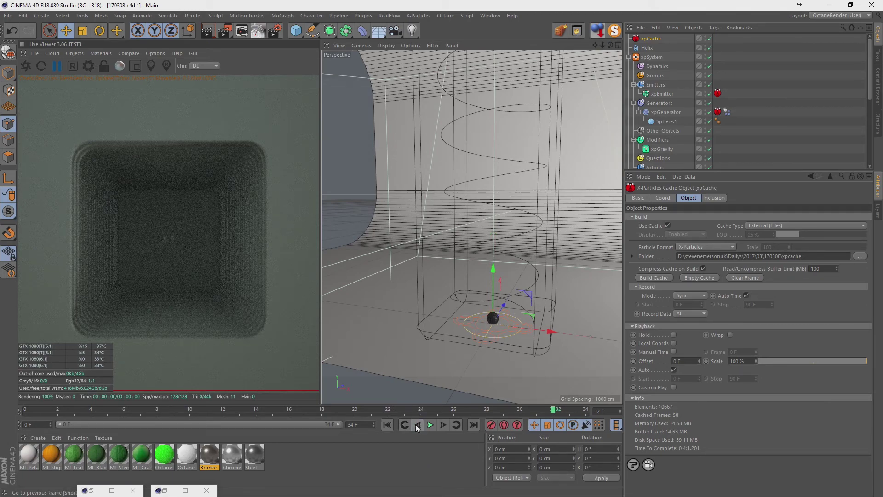
click(359, 409)
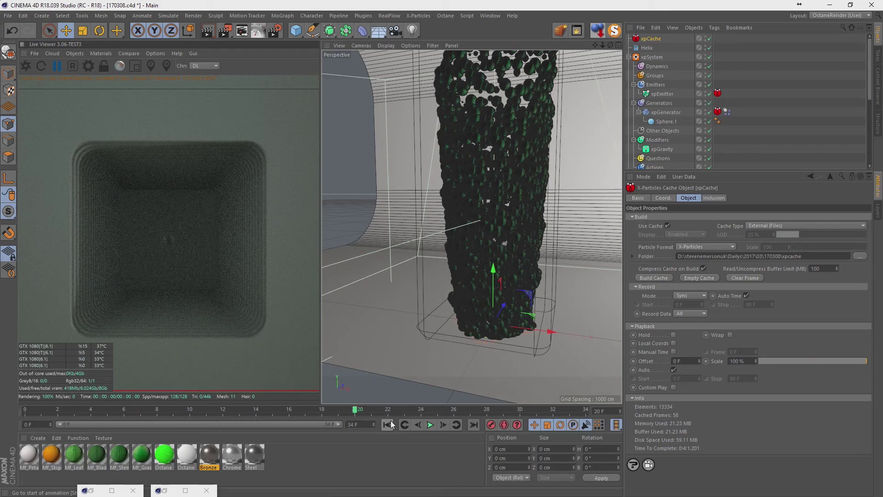
click(443, 426)
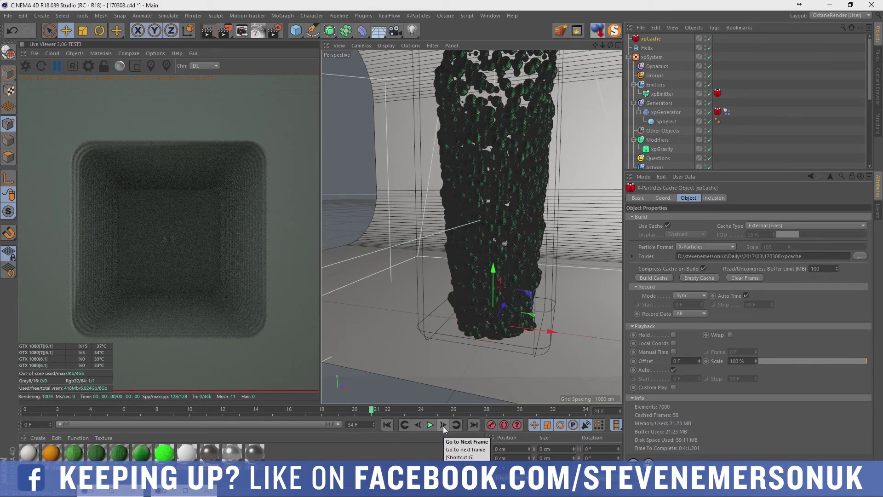
click(387, 425)
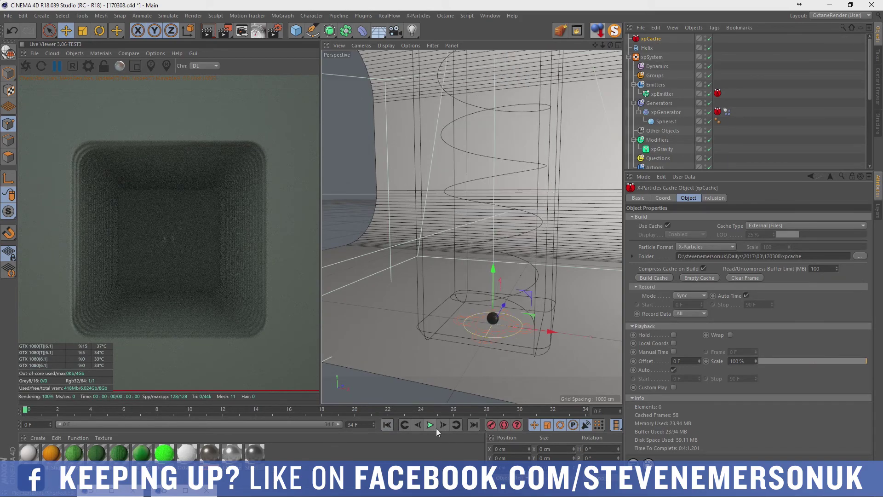
click(225, 410)
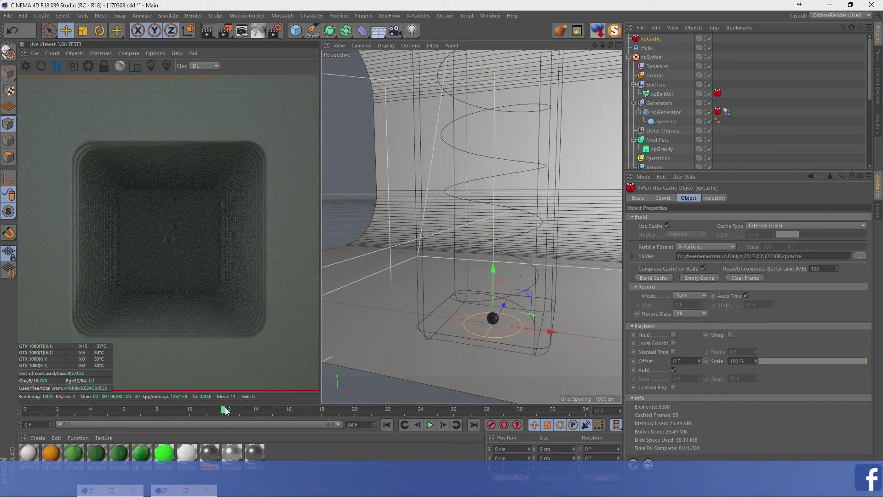
mouse_move(225, 410)
mouse_down()
mouse_move(40, 411)
mouse_move(141, 411)
mouse_up()
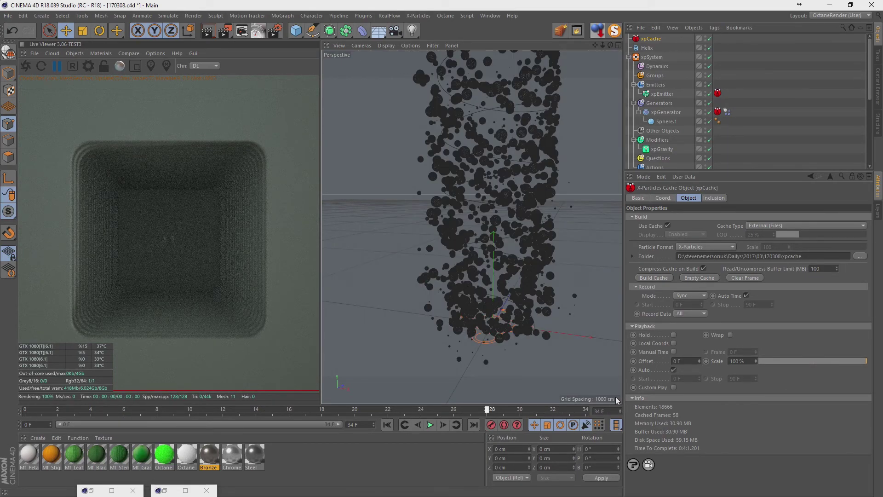
At frame 34, view through the scene camera and restart the Octane live render, briefly toggling the Cube.
click(474, 425)
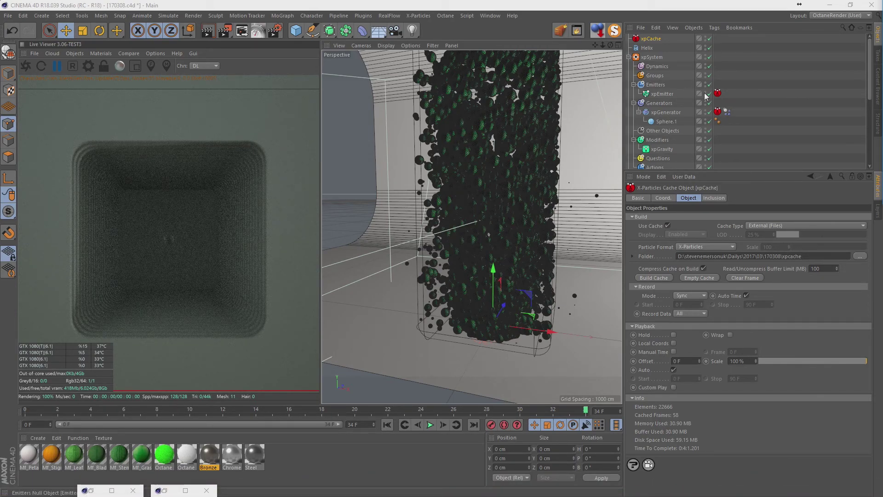
scroll(708, 106, down, 5)
click(709, 108)
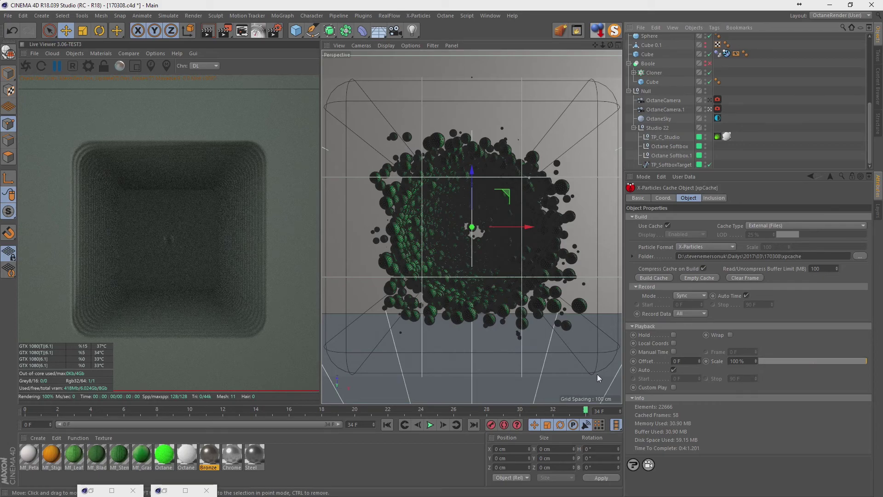
click(40, 65)
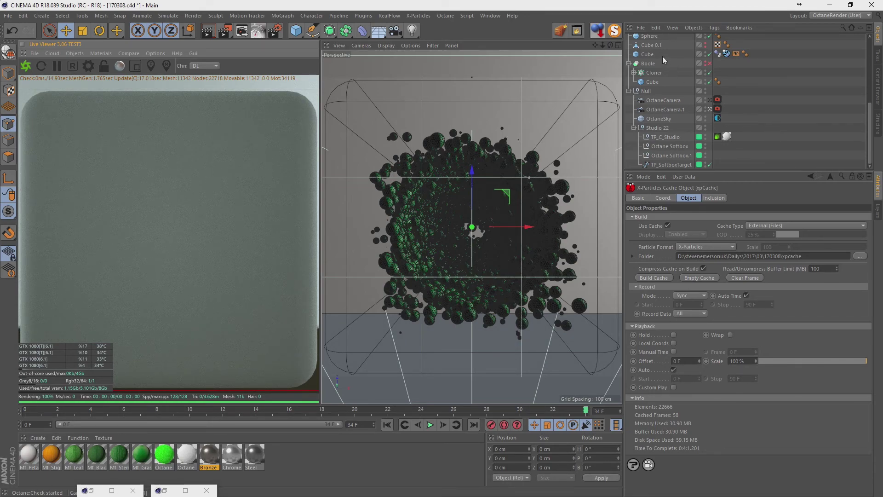
click(710, 54)
click(708, 54)
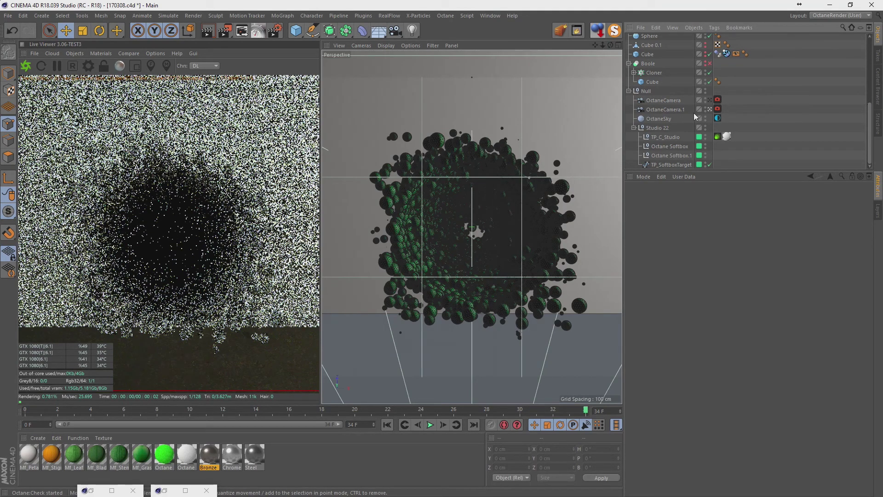
Raise the TP_C_Studio backdrop's Scale to 197% in its Object attributes.
click(665, 138)
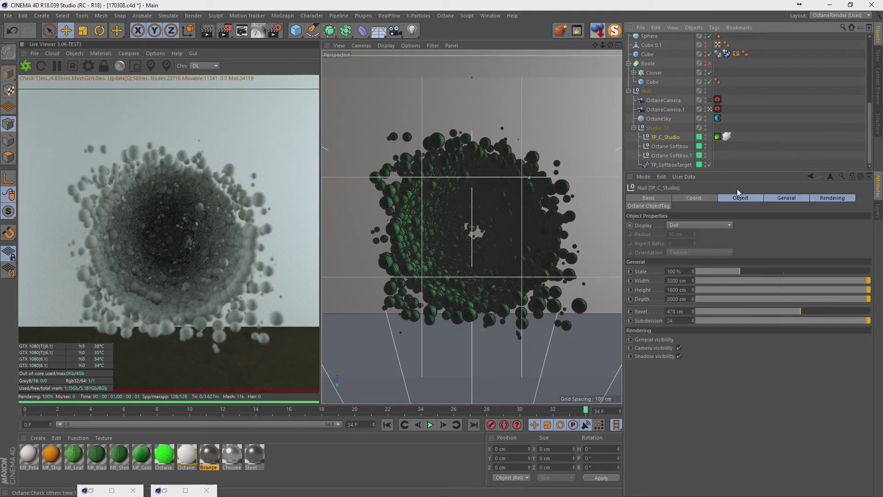
click(744, 270)
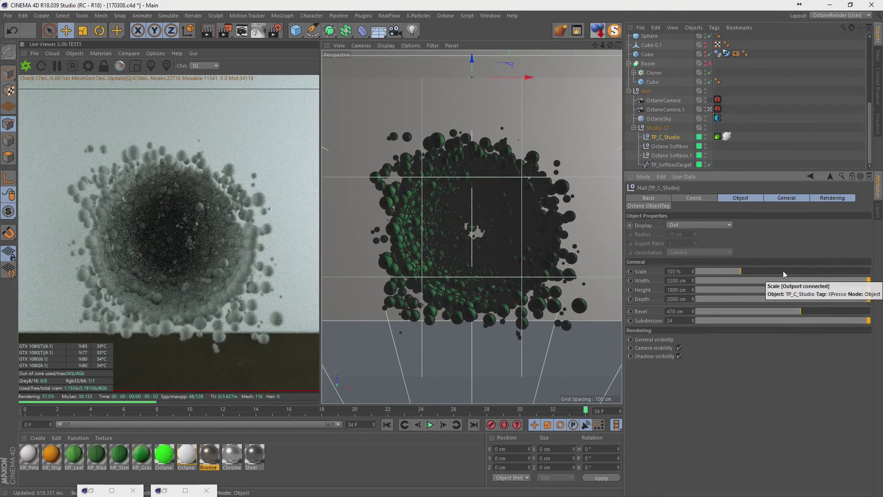
drag(747, 271, 771, 273)
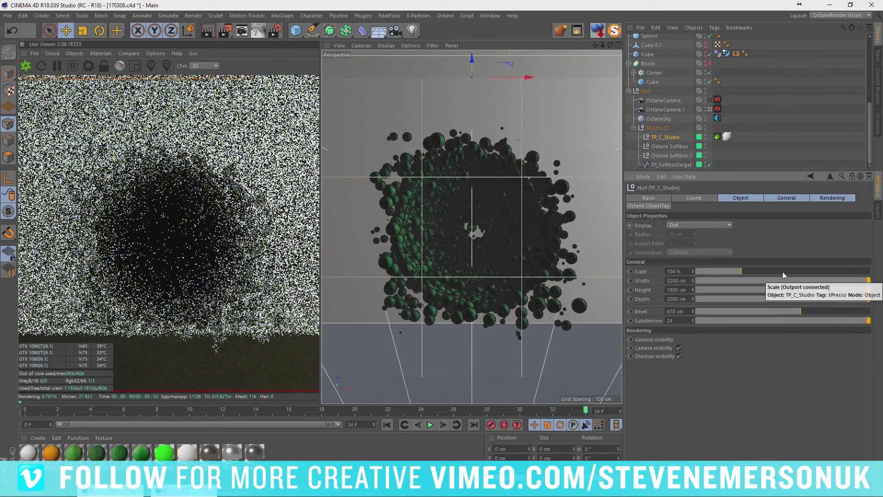
click(783, 271)
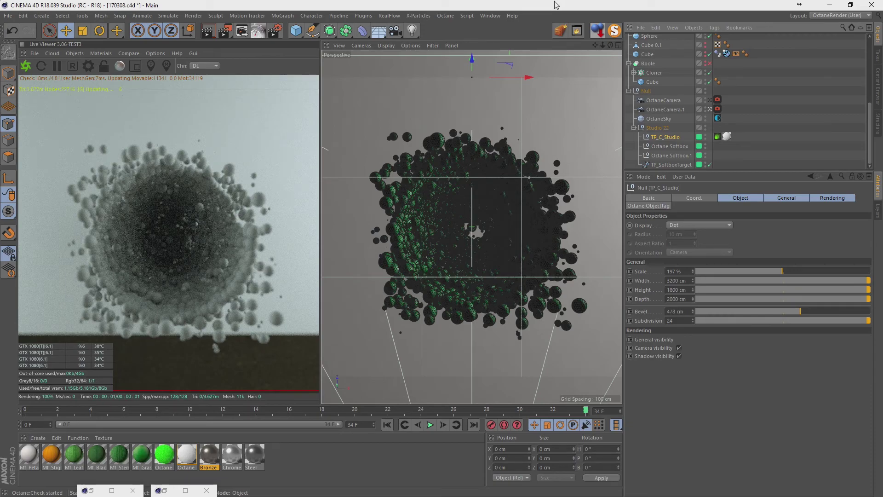
drag(610, 45, 612, 44)
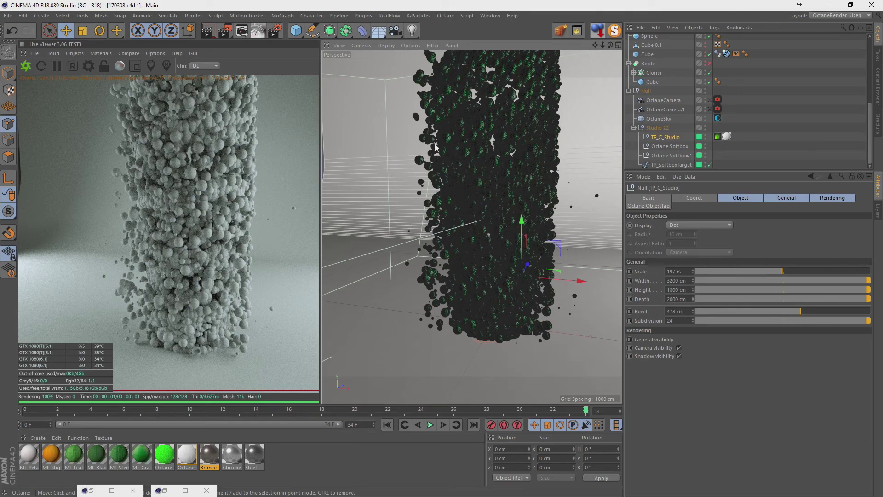
drag(603, 48, 603, 77)
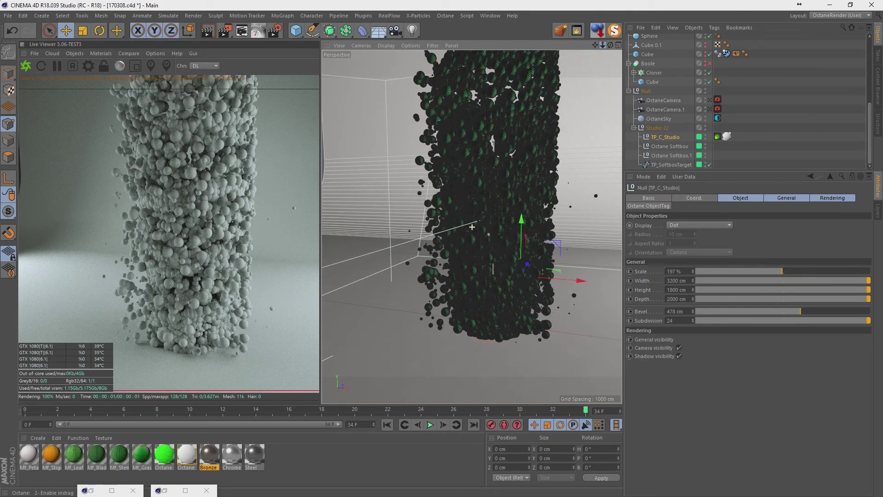
scroll(472, 227, down, 5)
scroll(472, 227, down, 5)
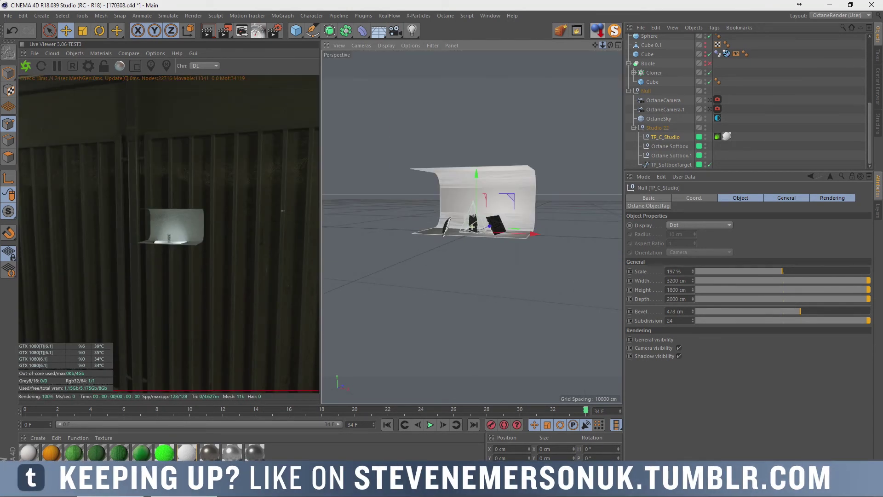
scroll(472, 227, up, 5)
scroll(472, 226, up, 3)
scroll(472, 226, up, 2)
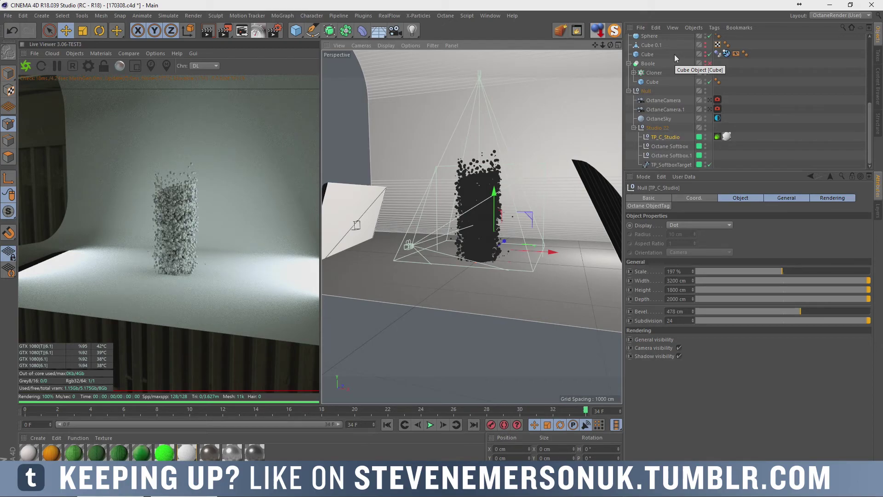
click(779, 106)
scroll(766, 113, up, 4)
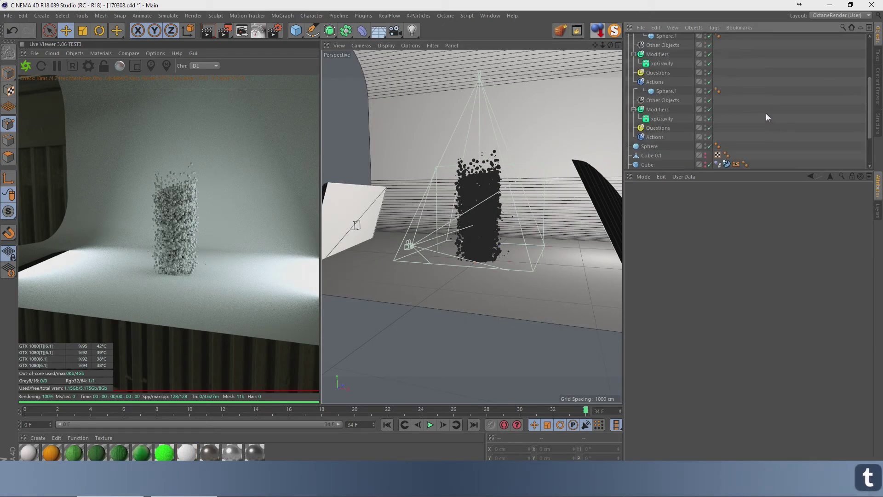
click(629, 57)
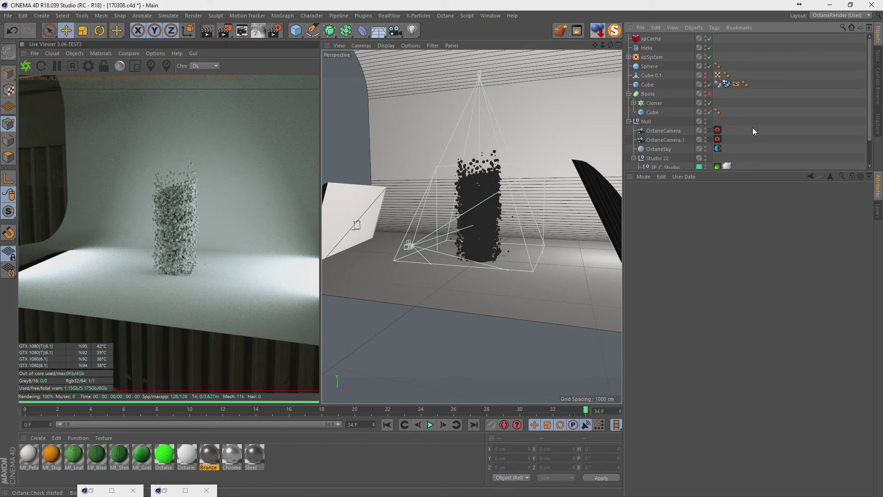
scroll(752, 128, down, 1)
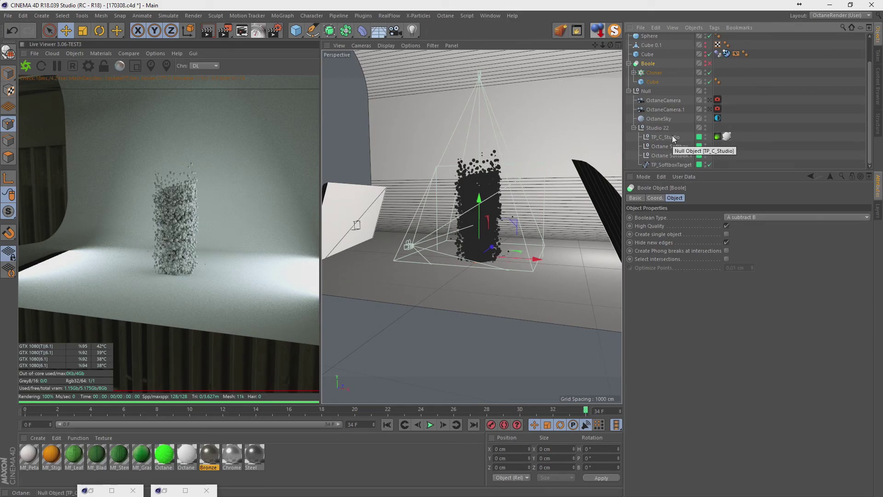
Re-enable the Boole object, view through the top-down Octane camera, and open the primitives palette.
click(709, 64)
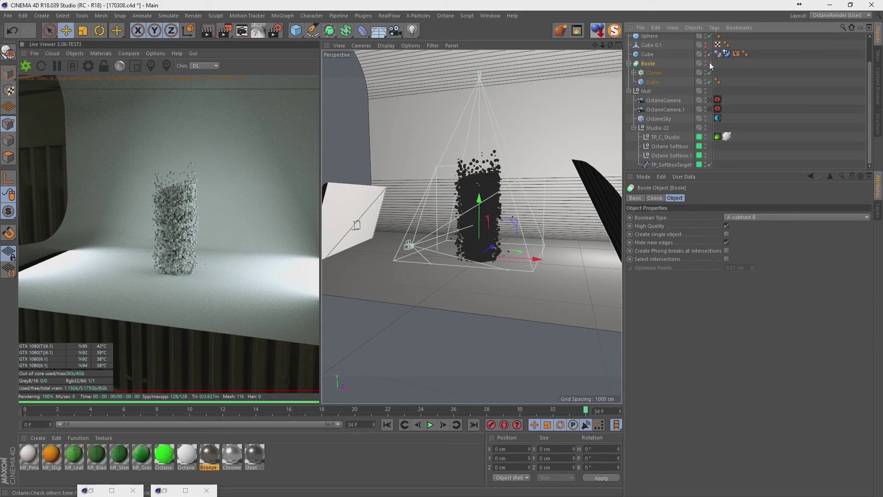
click(710, 108)
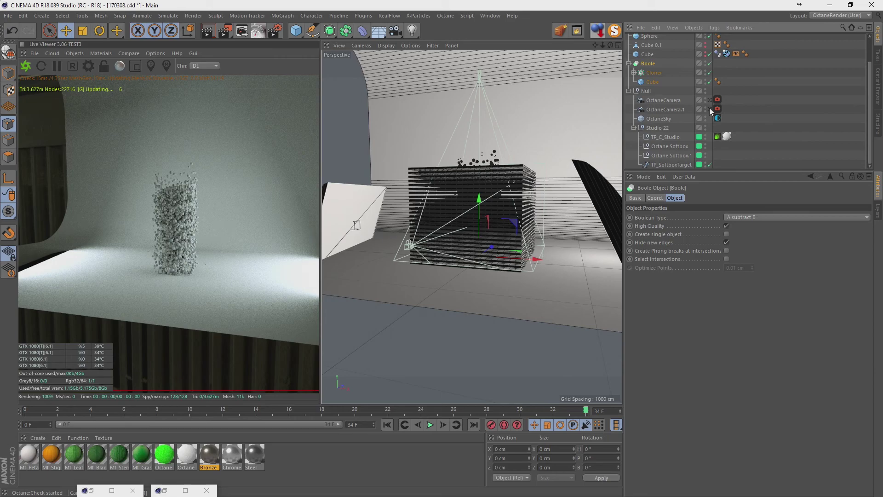
click(710, 109)
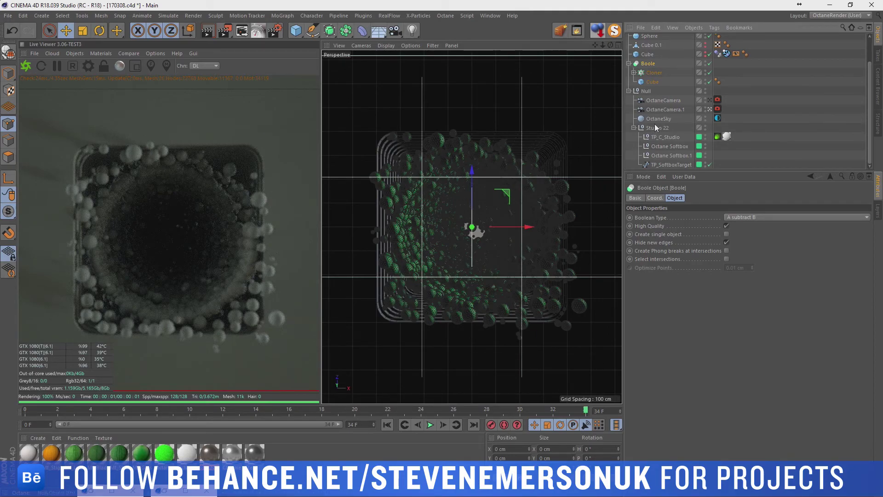
click(718, 110)
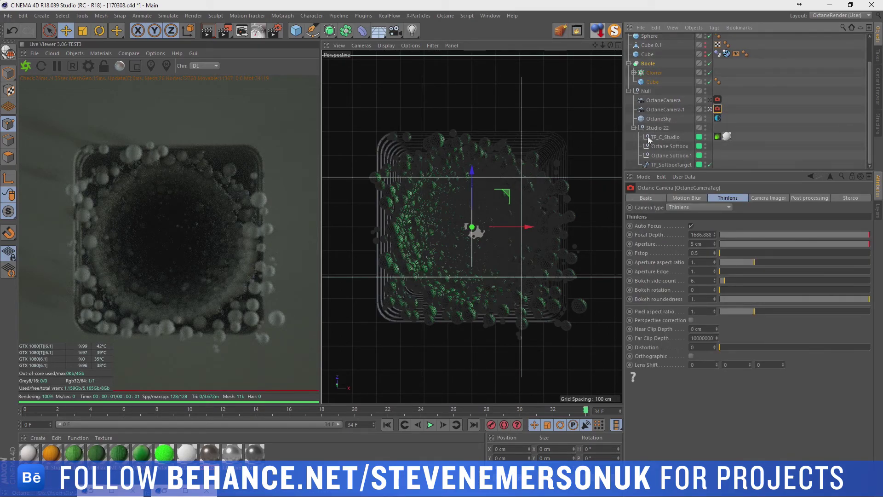
click(295, 30)
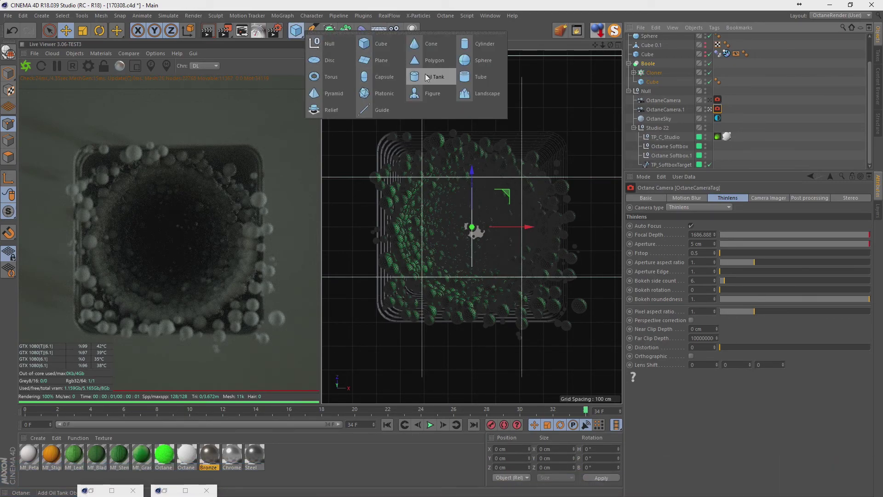
Add a Sphere primitive and set its type to Icosahedron.
click(471, 66)
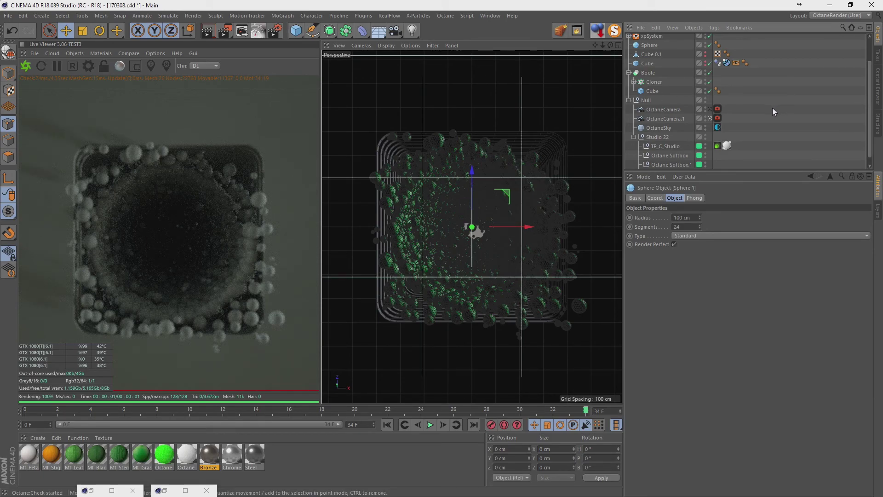
scroll(772, 107, up, 2)
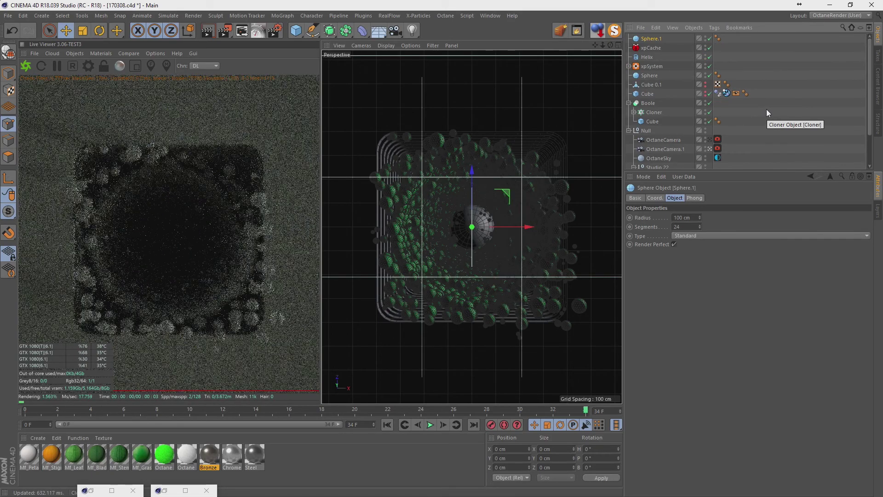
click(719, 236)
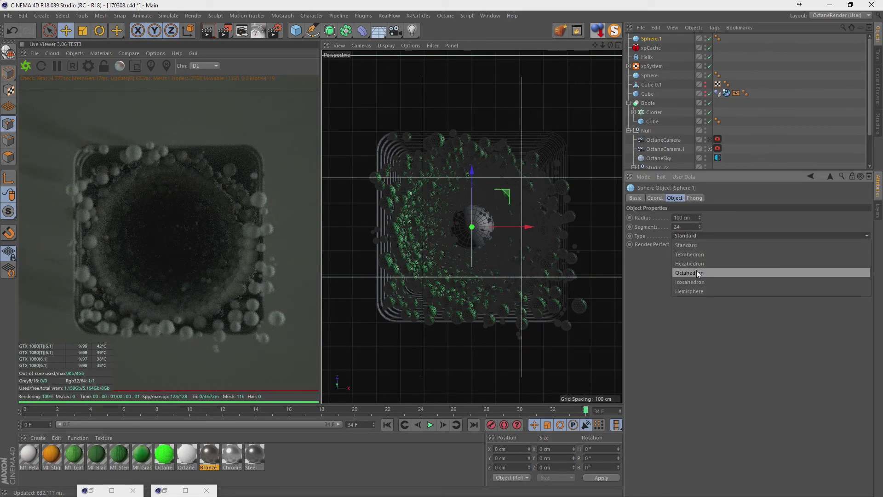
click(696, 282)
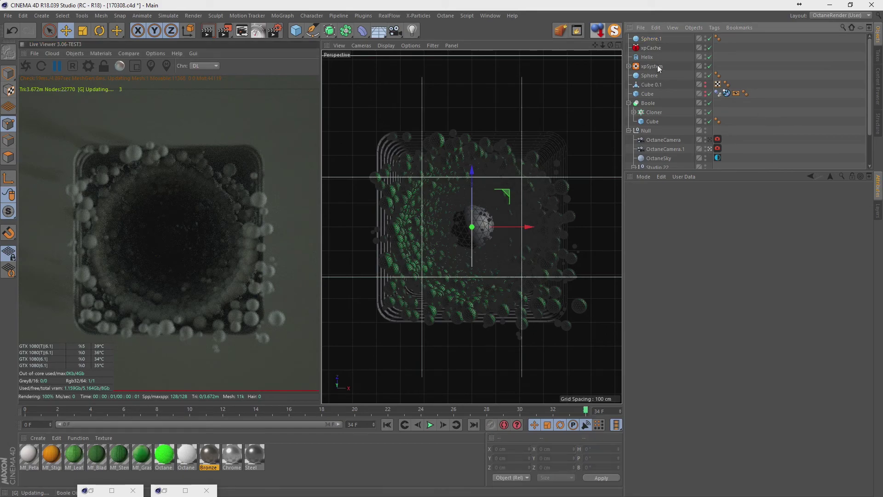
Give the sphere a 25 cm radius and 48 segments.
double_click(685, 217)
text(20)
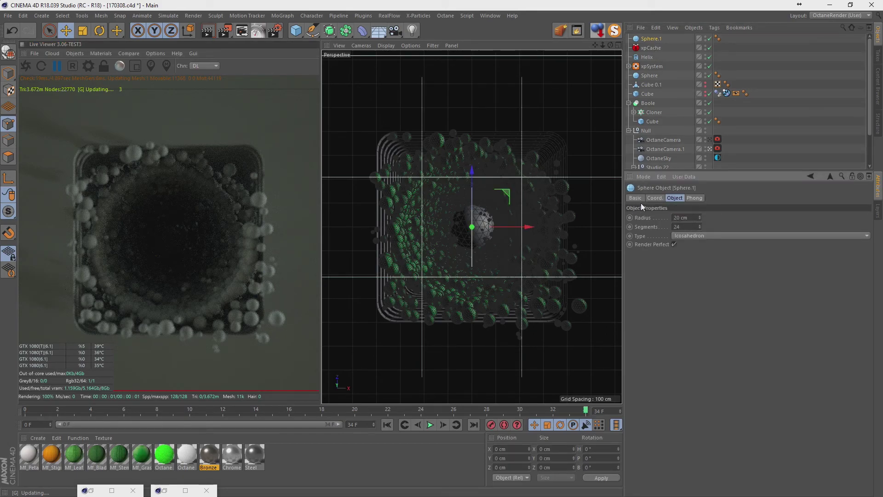
key(Return)
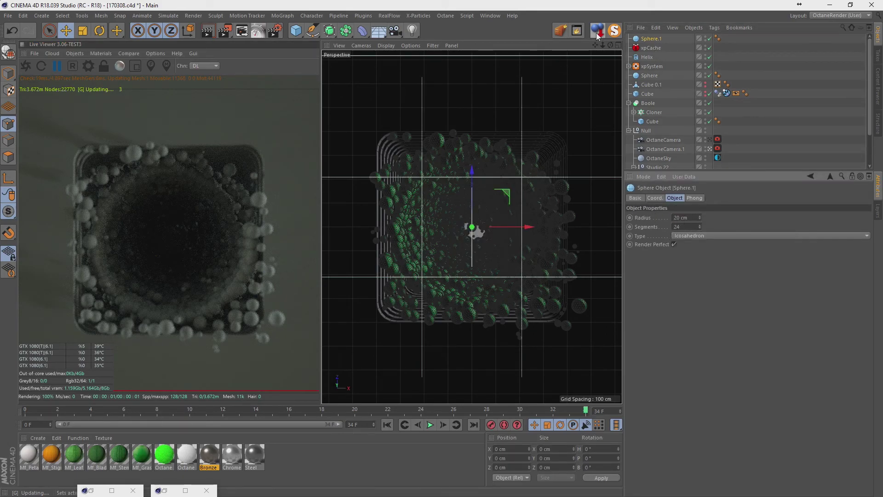
double_click(685, 217)
text(50)
key(Tab)
text(48)
key(shift+Tab)
text(25)
key(Return)
Inspect the second Octane camera and Boole settings, then reselect Sphere.1.
click(663, 150)
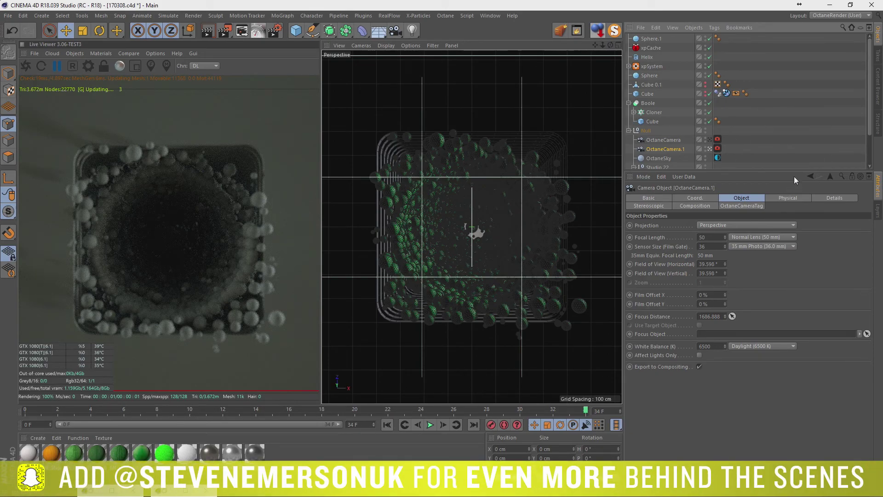
click(731, 139)
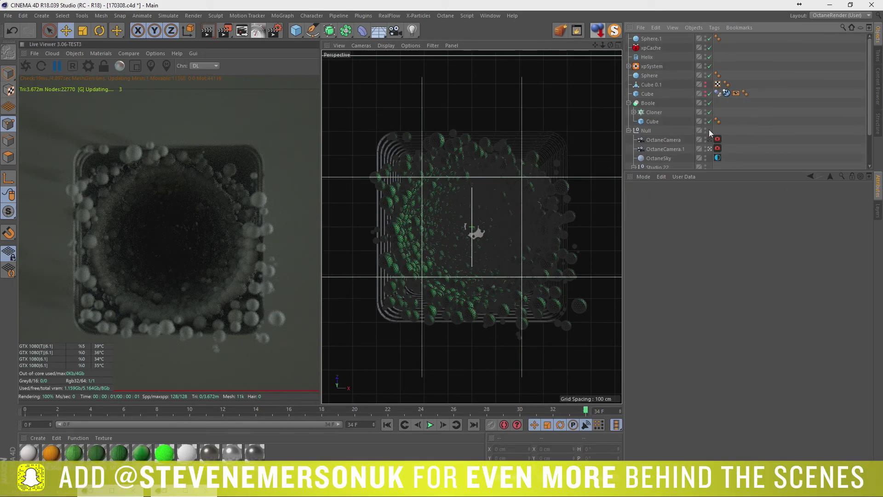
scroll(733, 129, down, 2)
click(648, 64)
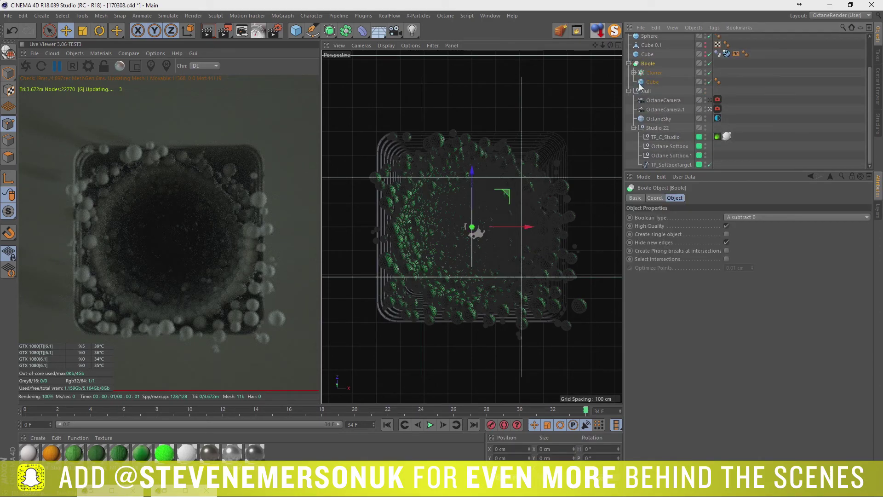
click(795, 124)
scroll(759, 108, up, 2)
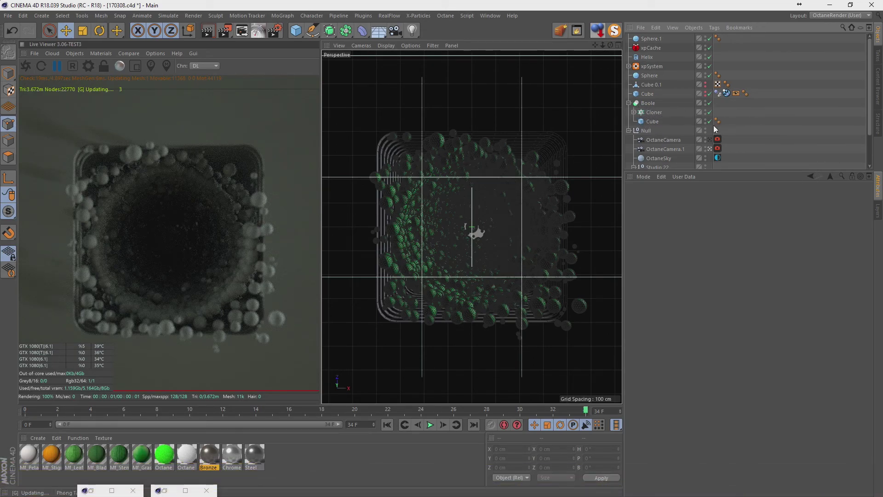
click(651, 39)
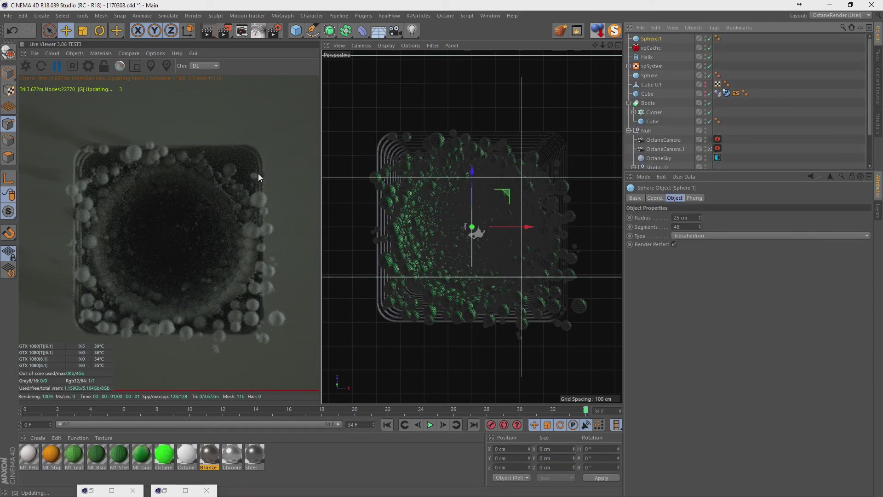
Create a new Octane diffuse material and switch off its Diffuse channel.
click(38, 438)
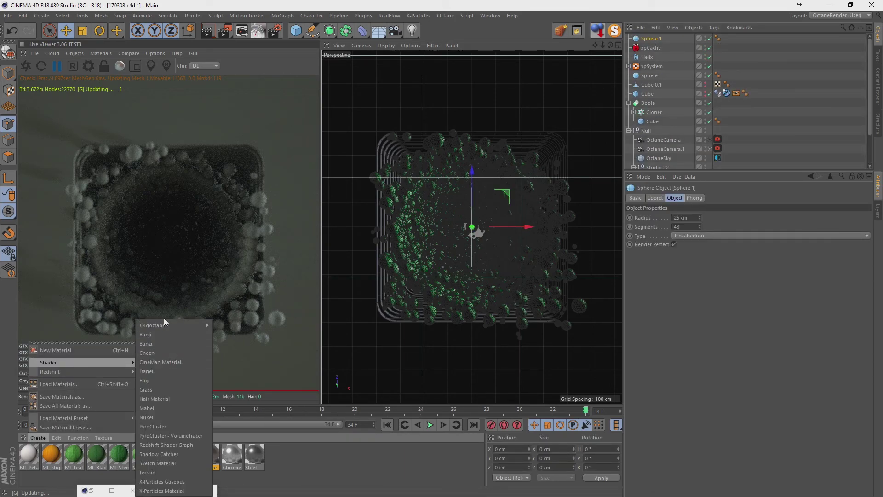
click(248, 324)
double_click(29, 460)
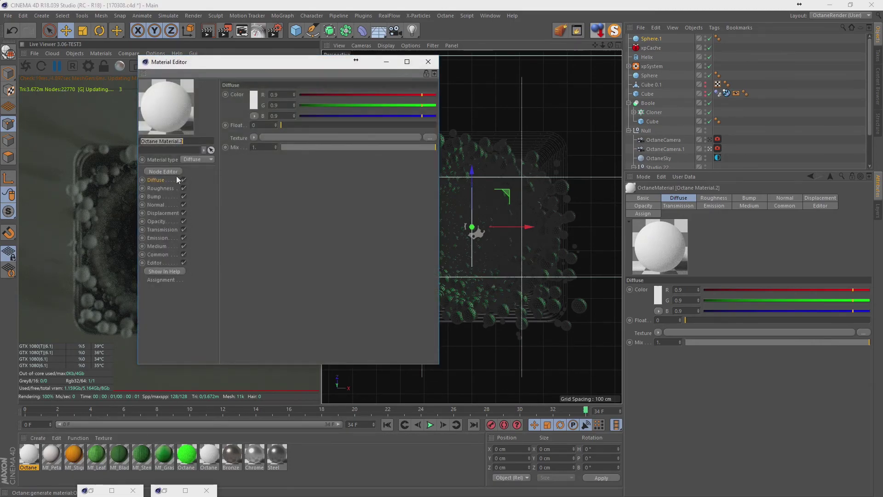
click(157, 238)
click(183, 180)
click(157, 246)
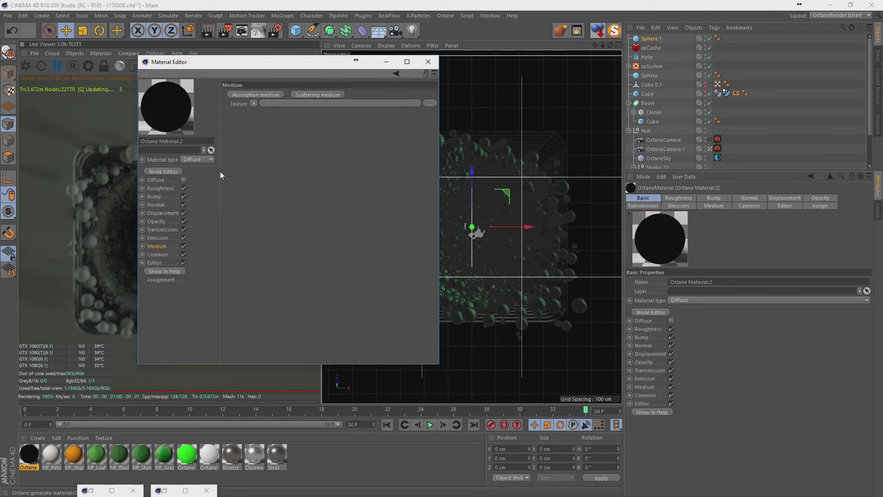
click(157, 238)
Give the material Blackbody emission at temperature 12000 and apply it to Sphere.1.
click(259, 95)
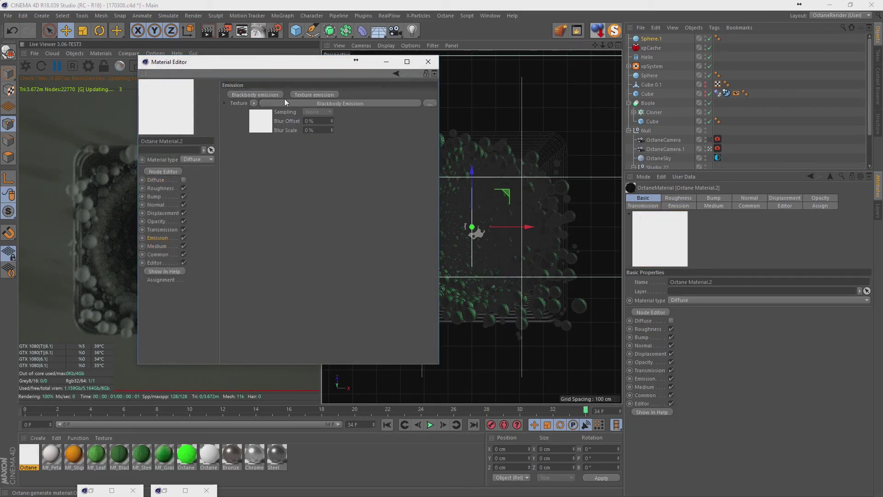
click(261, 126)
drag(381, 119, 521, 124)
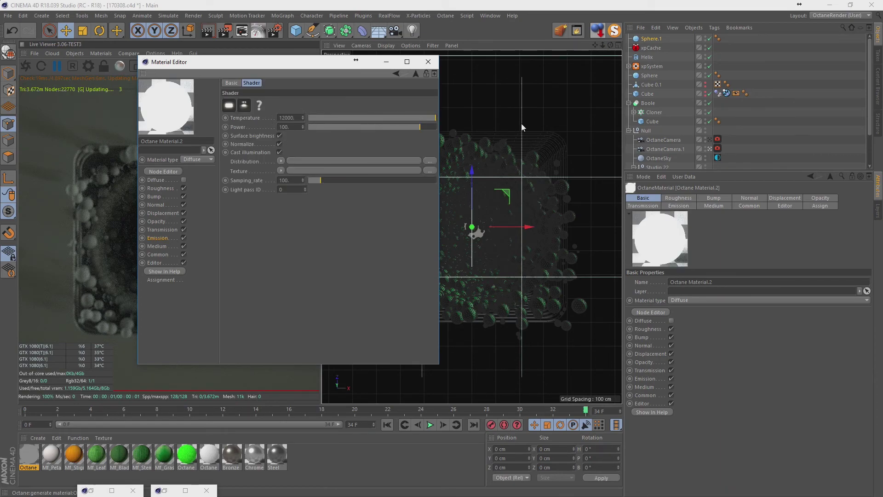
drag(653, 44, 651, 40)
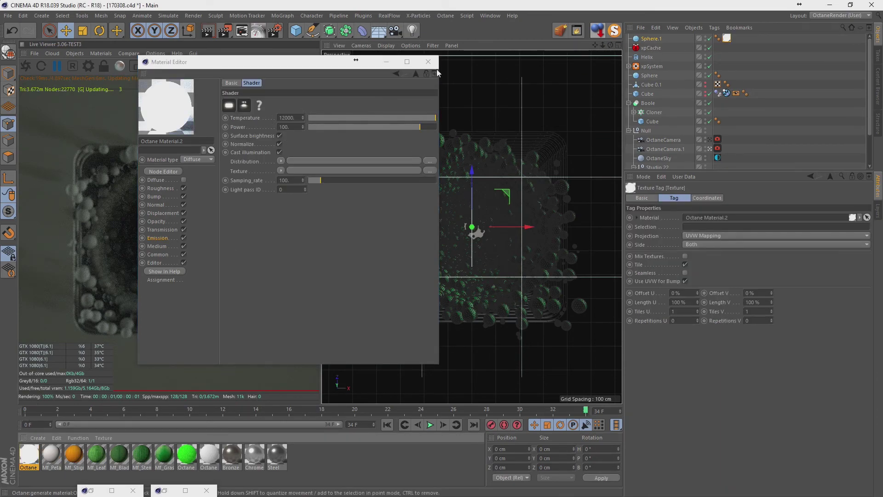
click(428, 62)
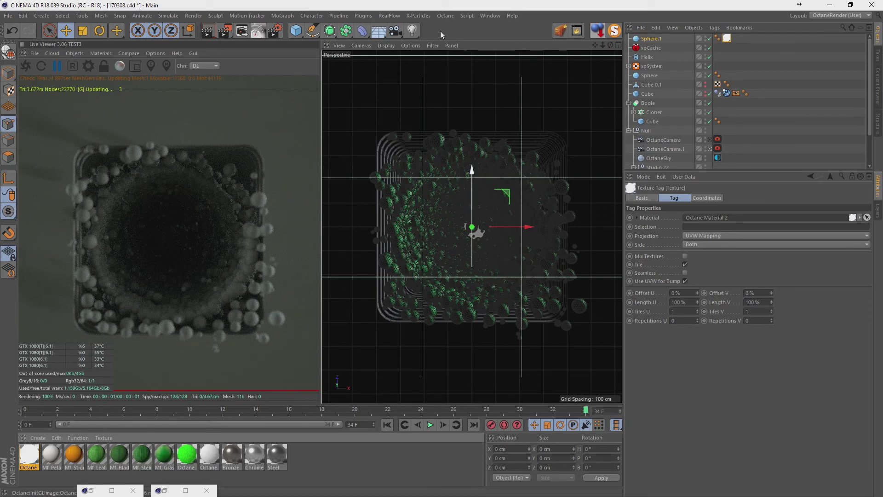
click(490, 15)
Load the Bronze.1 and Chrome.1 preset materials into the scene.
click(506, 59)
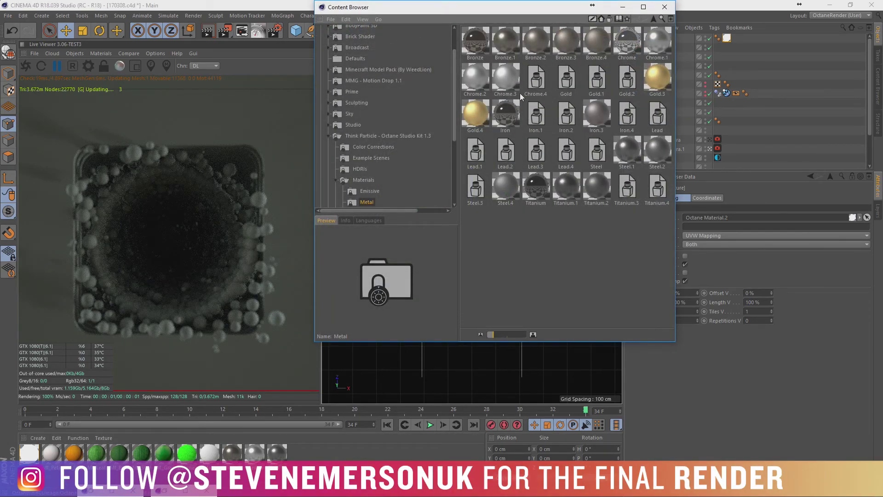
click(508, 55)
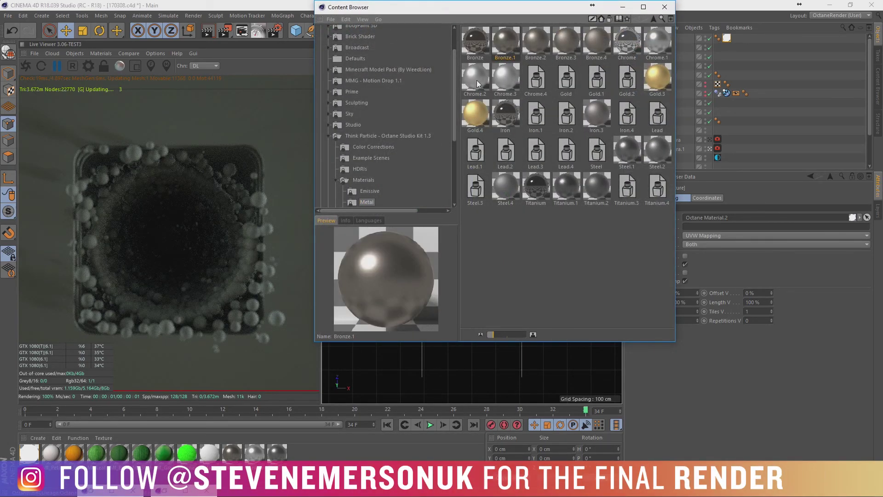
ctrl+click(478, 81)
click(511, 46)
ctrl+click(664, 47)
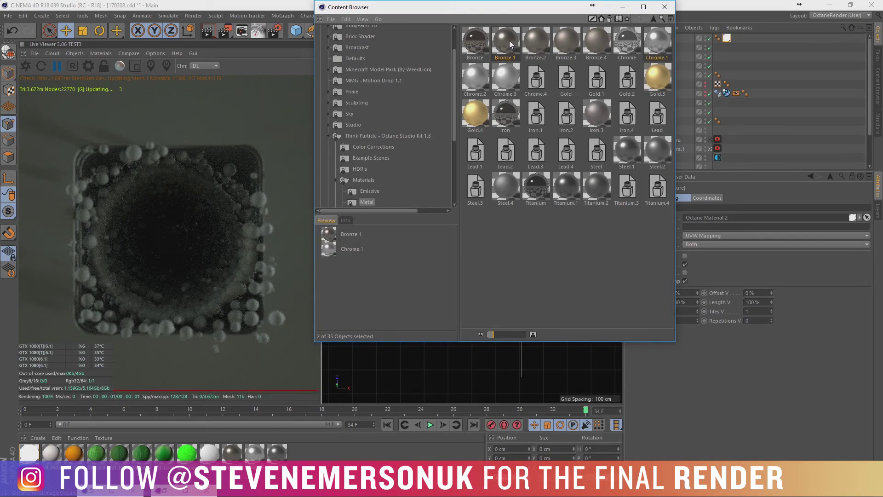
mouse_move(512, 45)
mouse_down()
mouse_move(336, 416)
mouse_move(357, 460)
mouse_up()
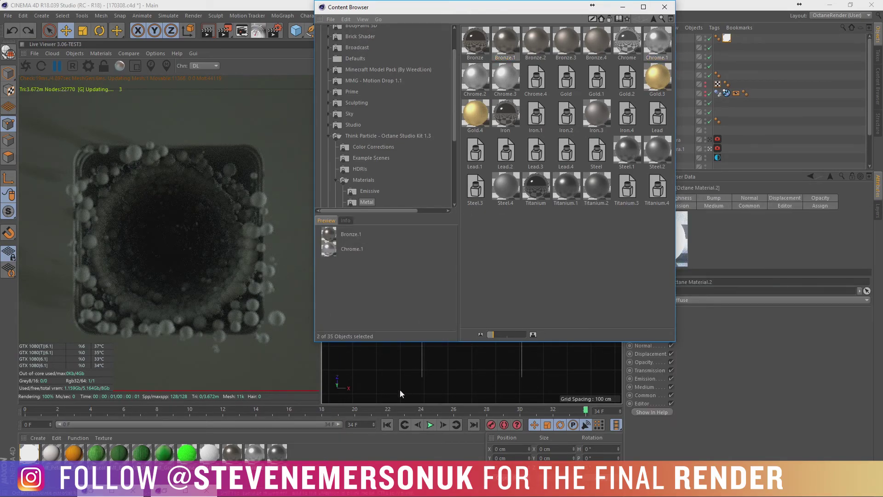
Apply Chrome to xpSystem, then move its texture tag onto the generator's Sphere.1.
click(254, 456)
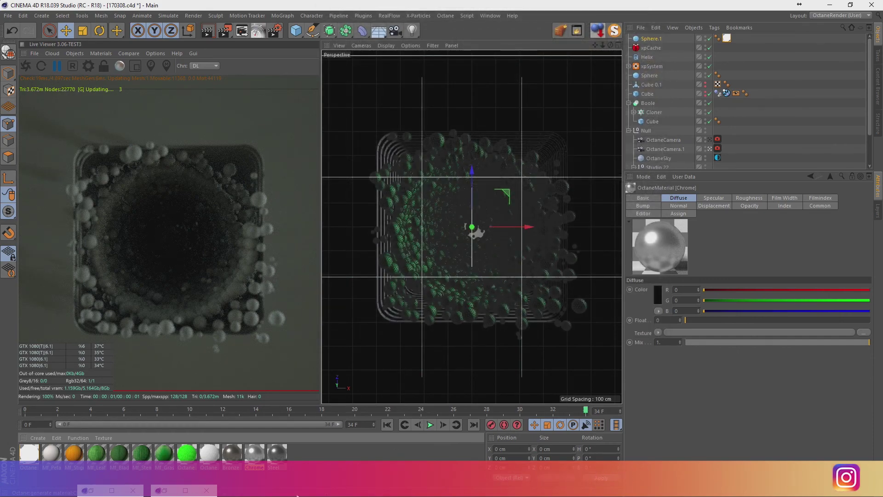
drag(256, 460, 775, 73)
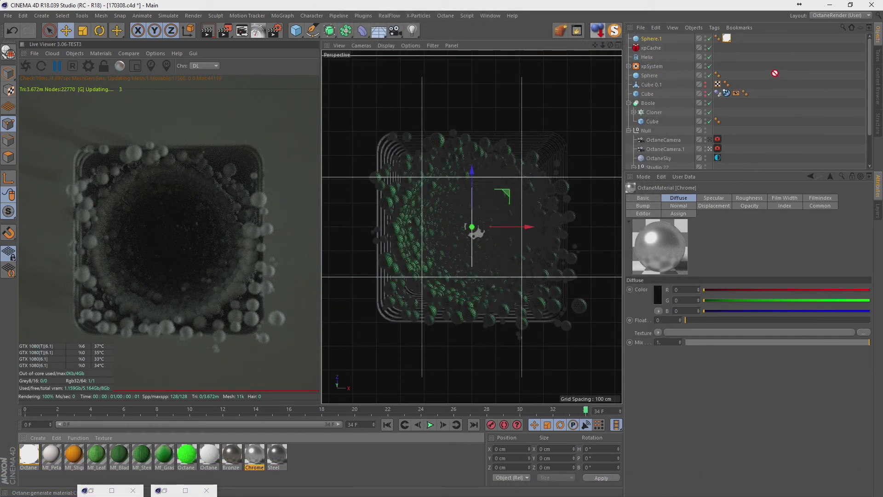
drag(775, 73, 643, 128)
drag(643, 129, 660, 68)
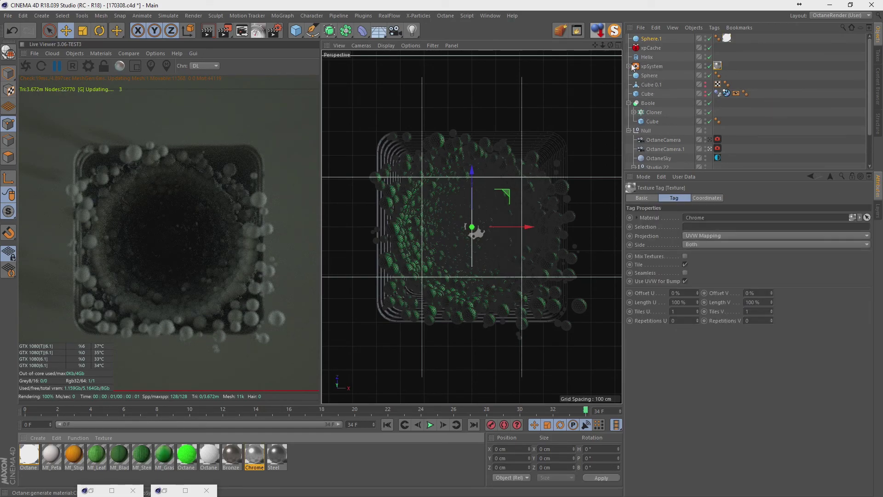
mouse_move(717, 66)
mouse_down()
mouse_move(694, 122)
mouse_move(678, 131)
mouse_move(733, 131)
mouse_up()
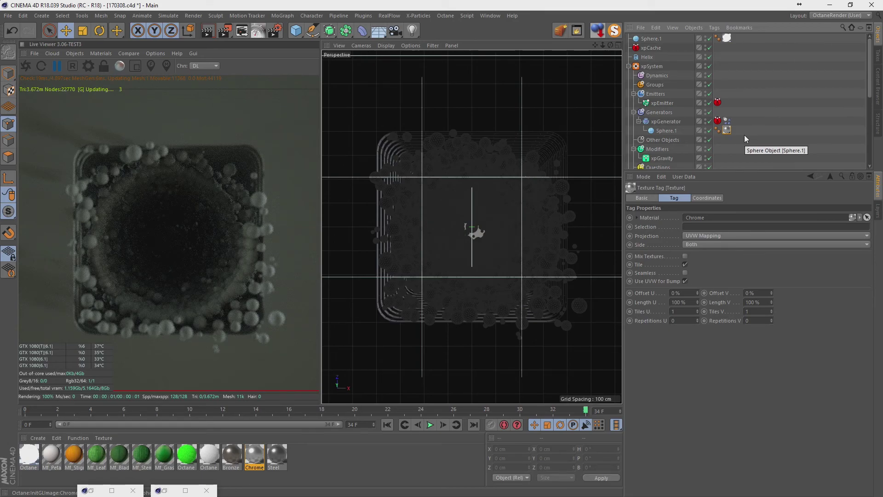
Deselect everything and restart the Octane live render to show the chrome spheres.
click(729, 130)
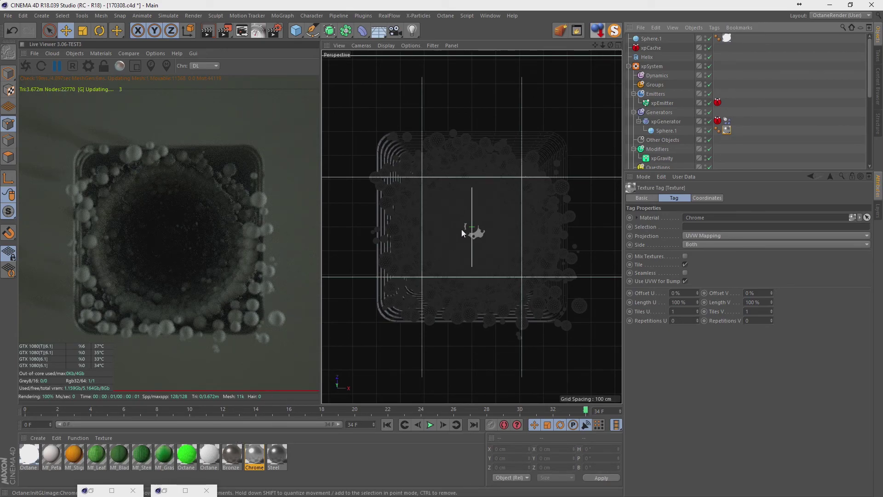
click(27, 66)
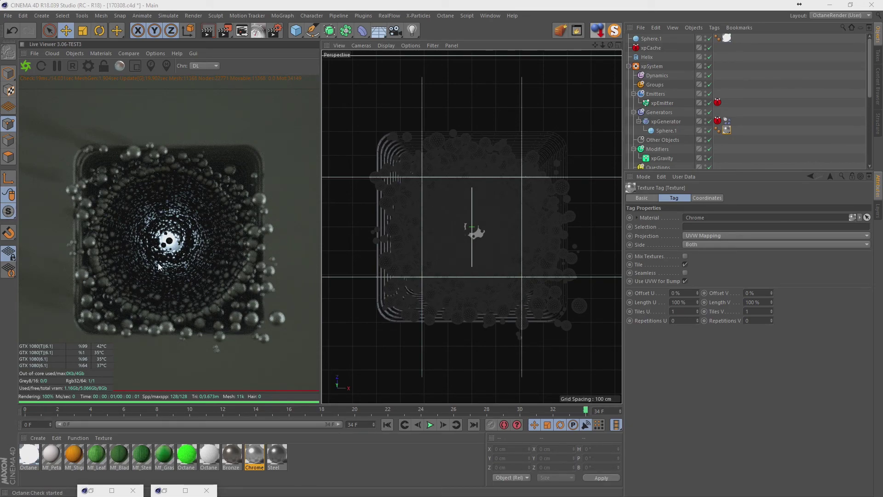
Pause the Live Viewer and browse the Content Browser to the Plastic > B&W material presets.
click(54, 66)
click(491, 15)
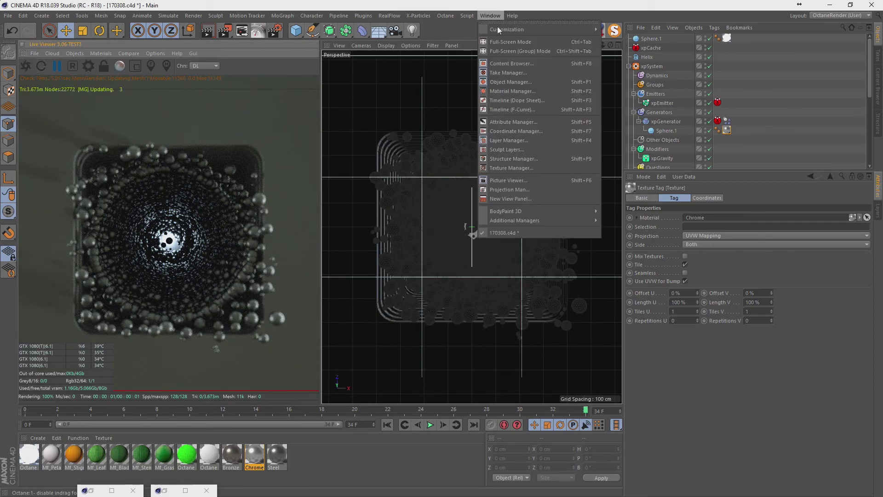
click(508, 63)
click(368, 174)
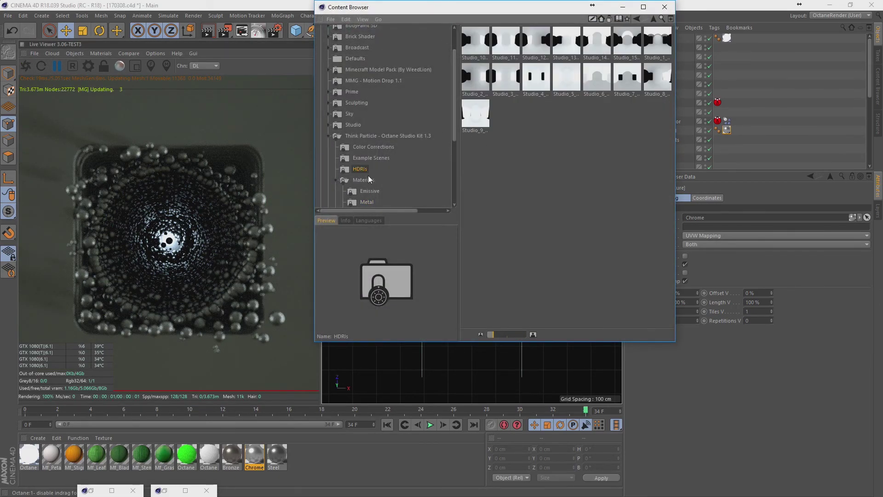
scroll(368, 175, down, 2)
click(354, 169)
double_click(354, 173)
click(373, 180)
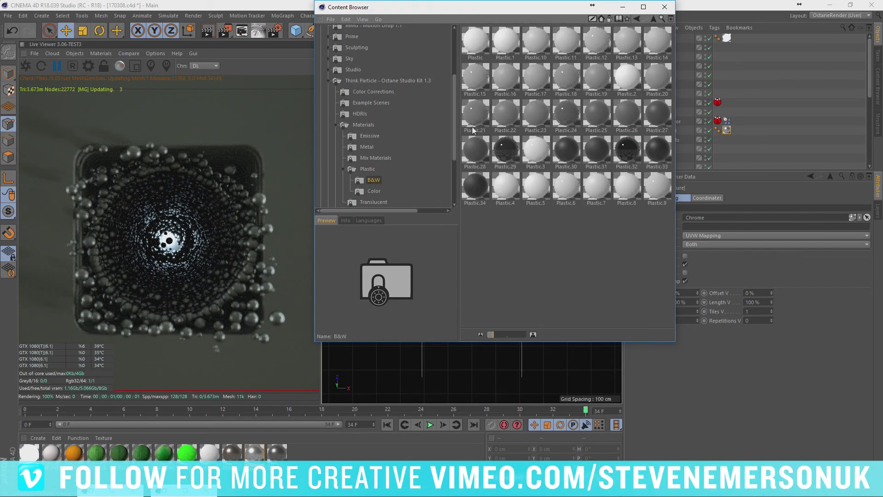
Preview the B&W plastic presets and load Plastic.4 into the scene, then close the browser.
click(573, 197)
click(593, 186)
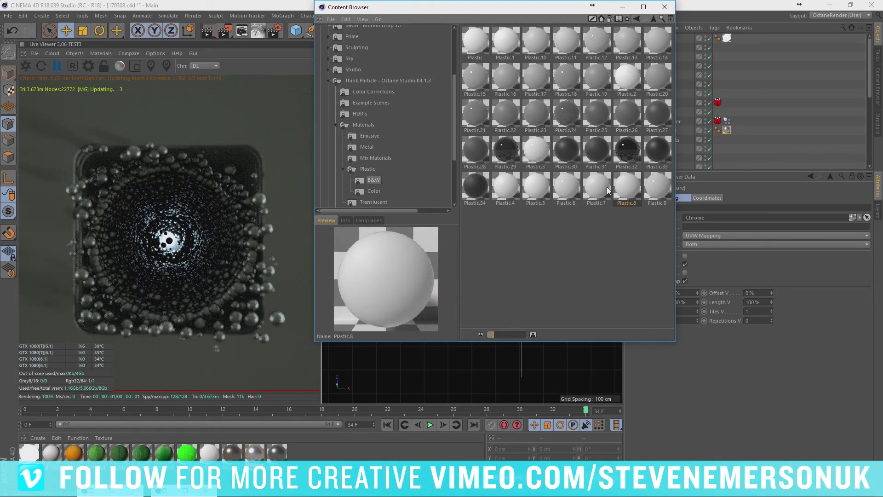
click(537, 188)
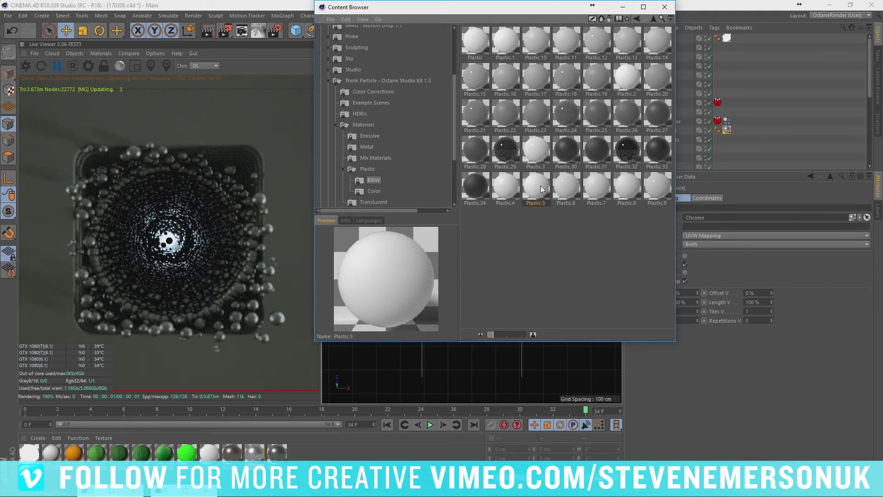
click(600, 196)
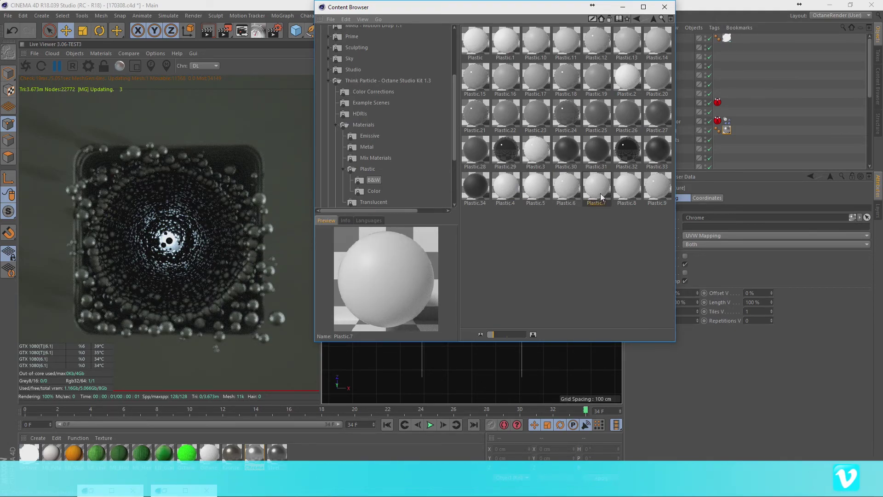
double_click(505, 187)
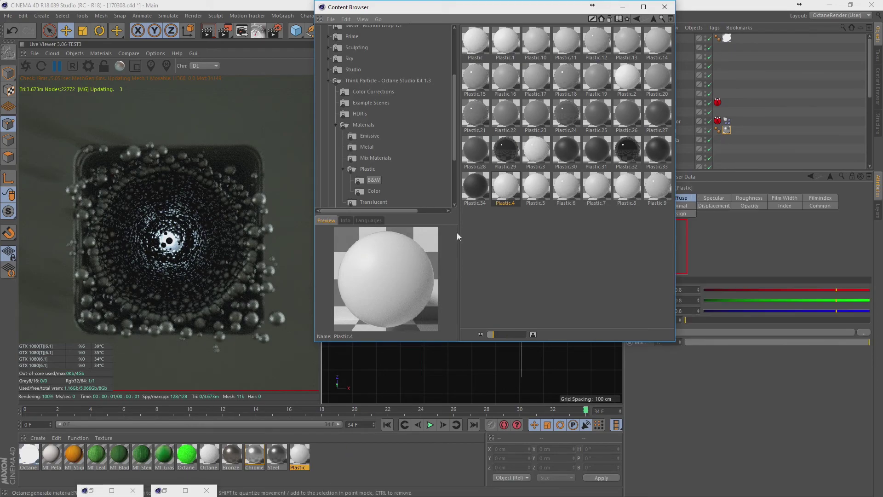
click(664, 7)
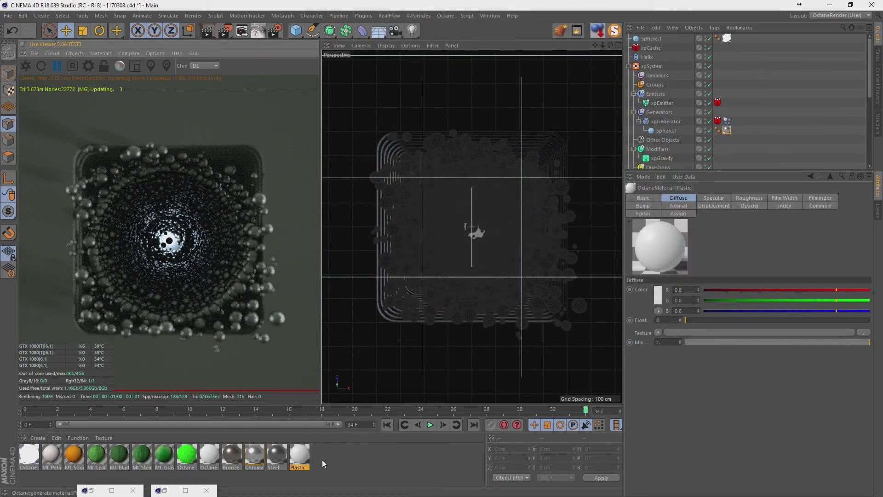
drag(300, 457, 741, 171)
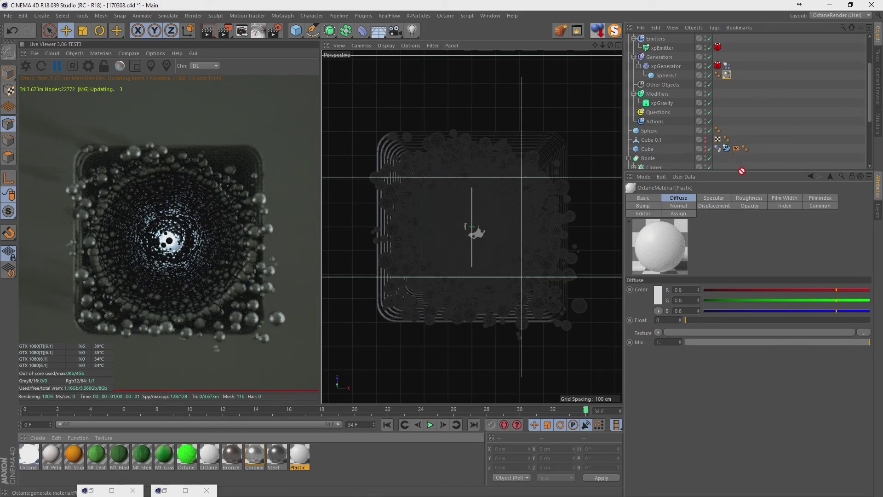
Drag the Plastic material onto the Boole box and resume the live render.
drag(742, 171, 653, 86)
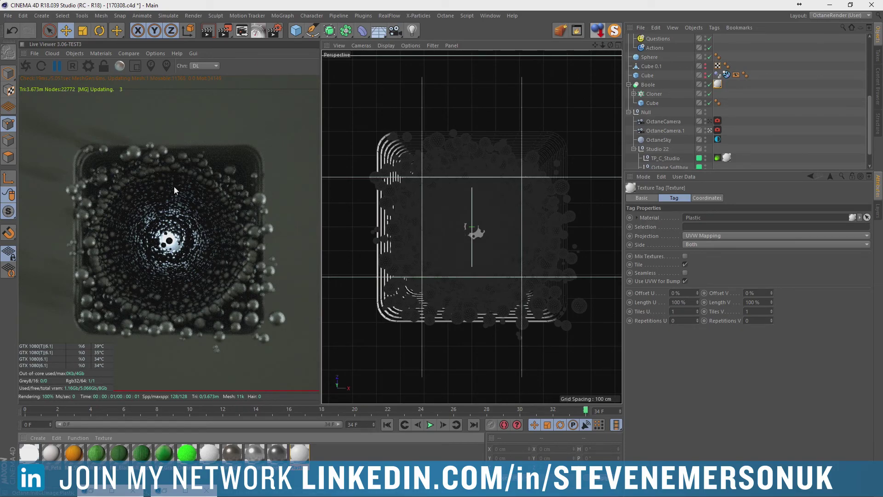
click(59, 66)
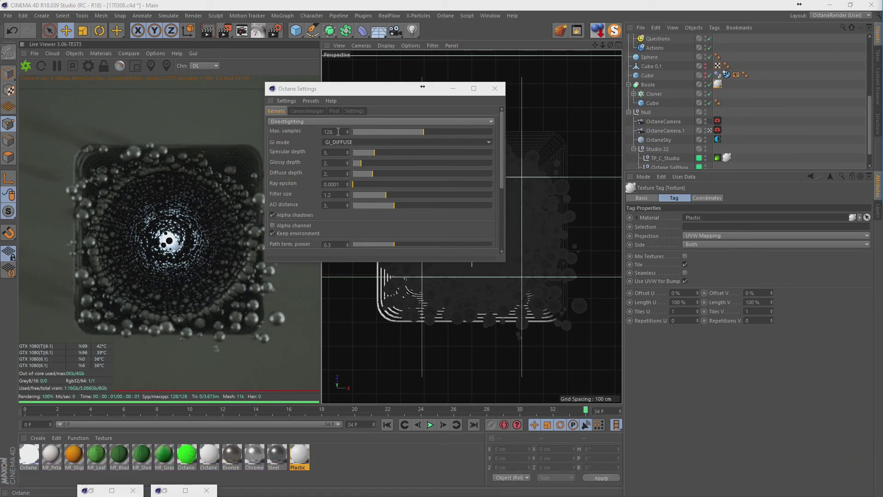
Lock the live render resolution, set max samples to 1024, and enable post-processing.
click(101, 67)
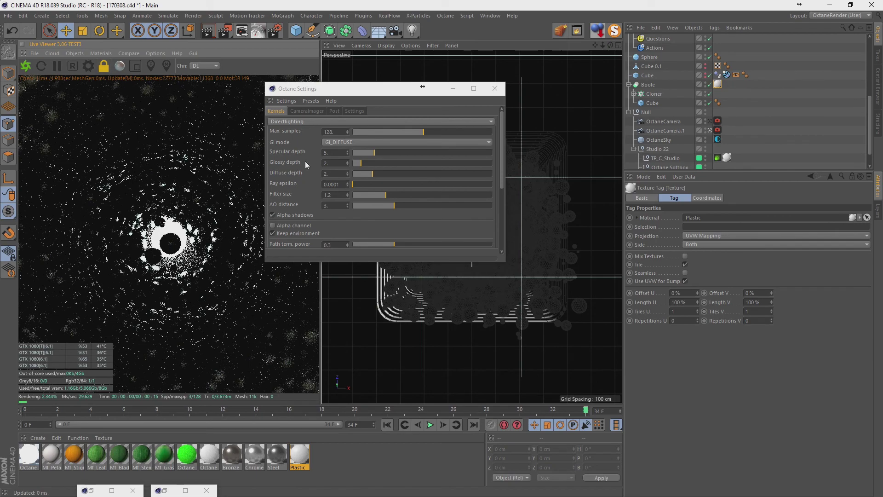
text(1024)
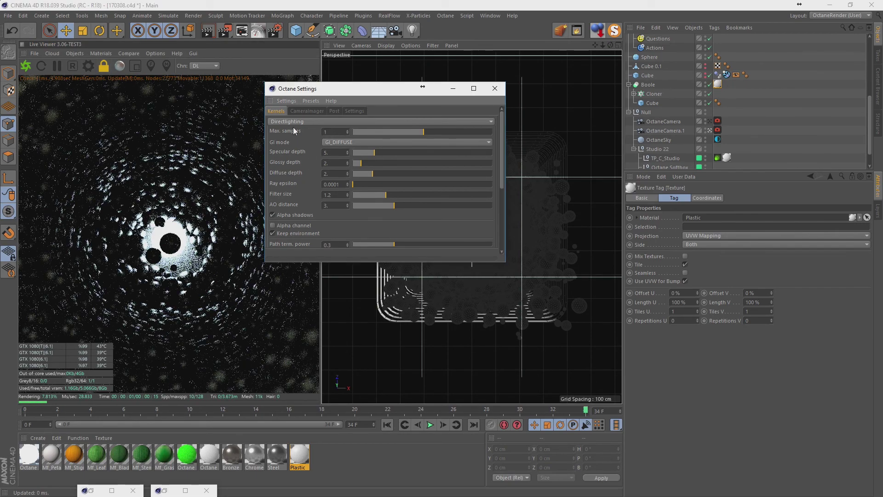
key(Return)
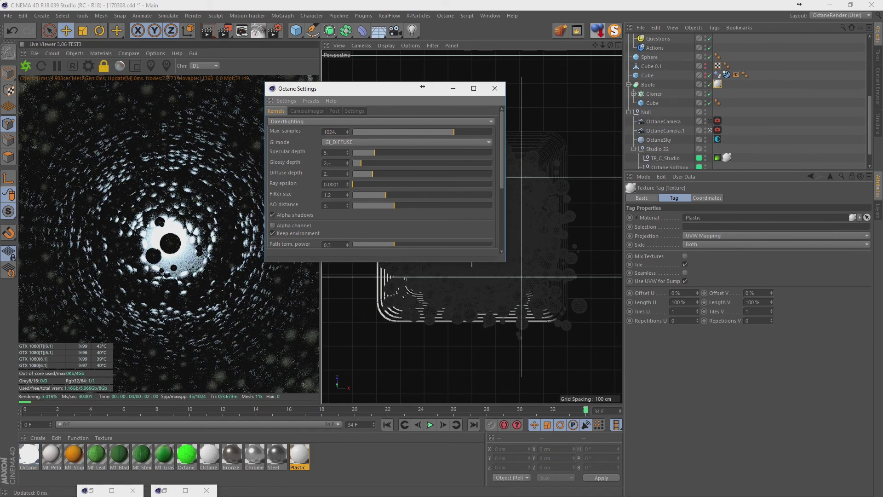
click(335, 111)
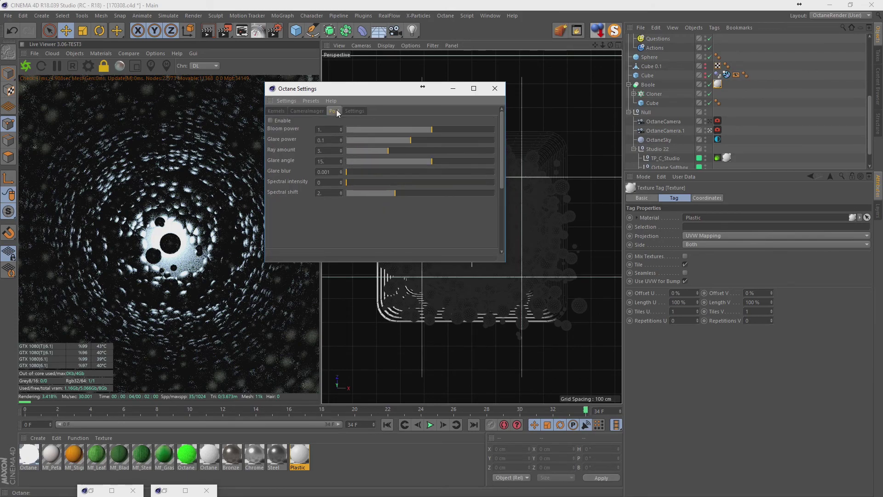
click(271, 121)
click(105, 68)
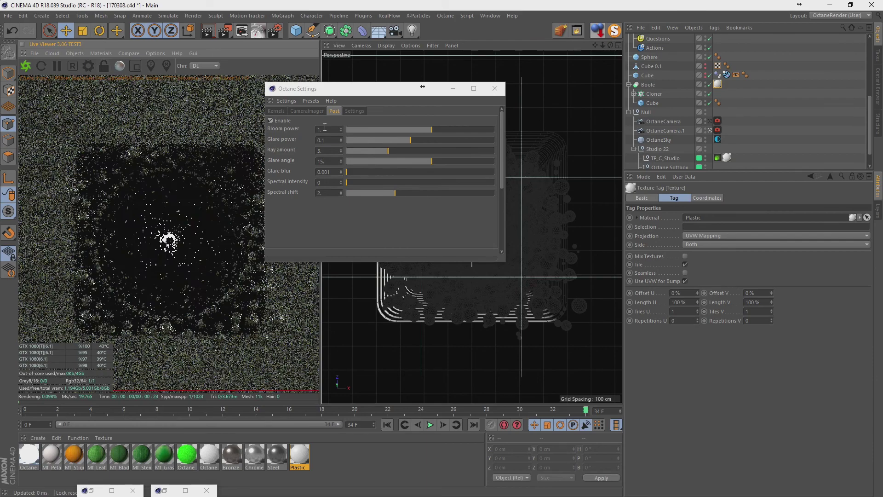
Tune bloom to 108.8, glare power to about 35, ray amount 2, glare blur and spectral colour.
mouse_move(417, 141)
mouse_down()
mouse_move(462, 140)
mouse_move(453, 142)
mouse_move(477, 130)
mouse_up()
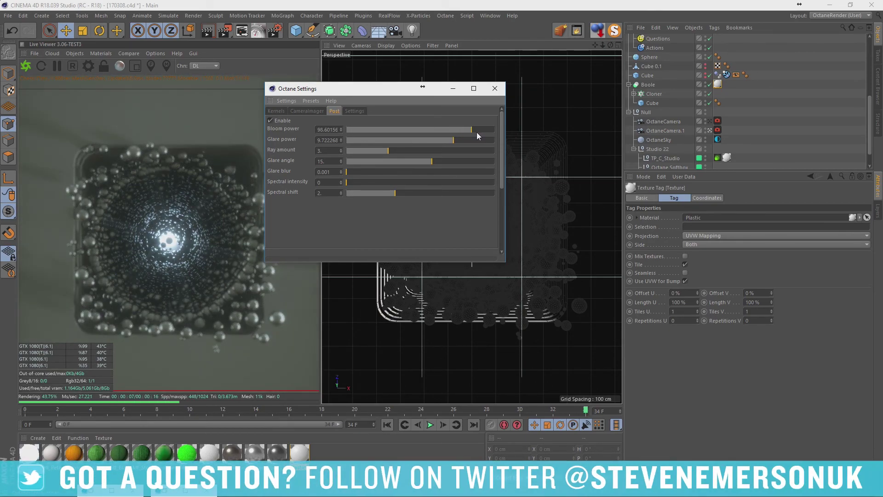
drag(479, 132, 460, 139)
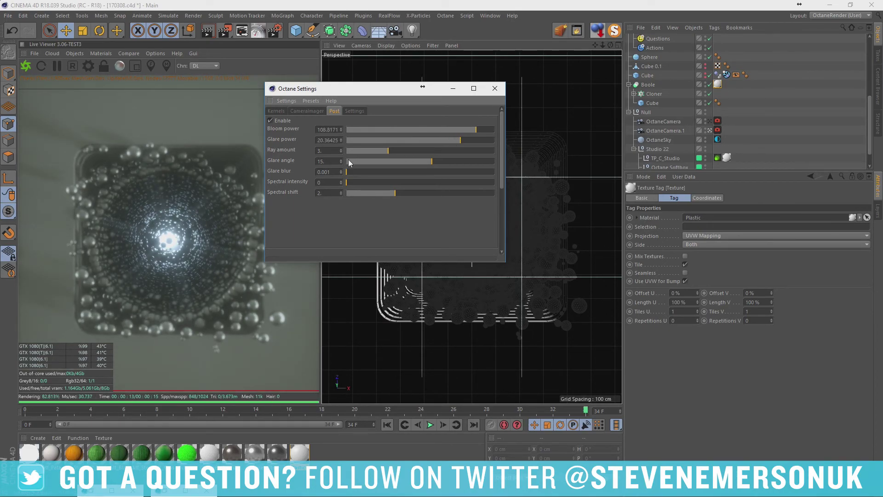
drag(369, 153, 358, 152)
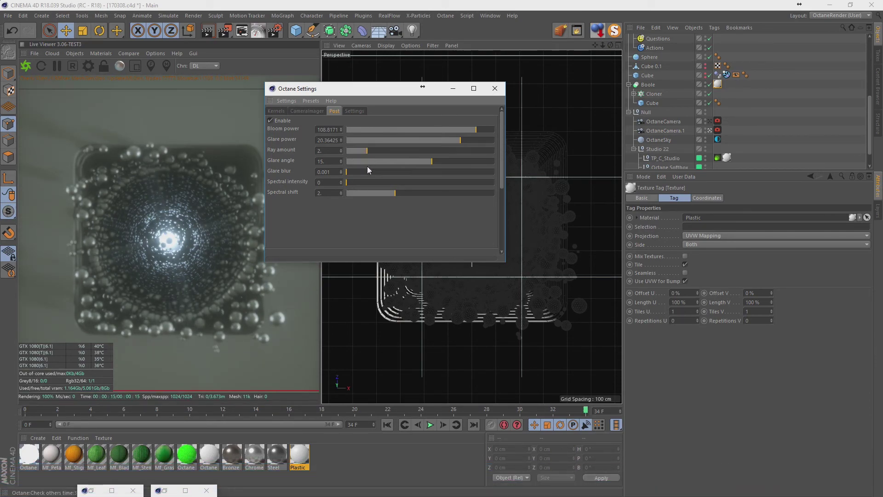
drag(355, 173, 398, 175)
drag(468, 142, 466, 142)
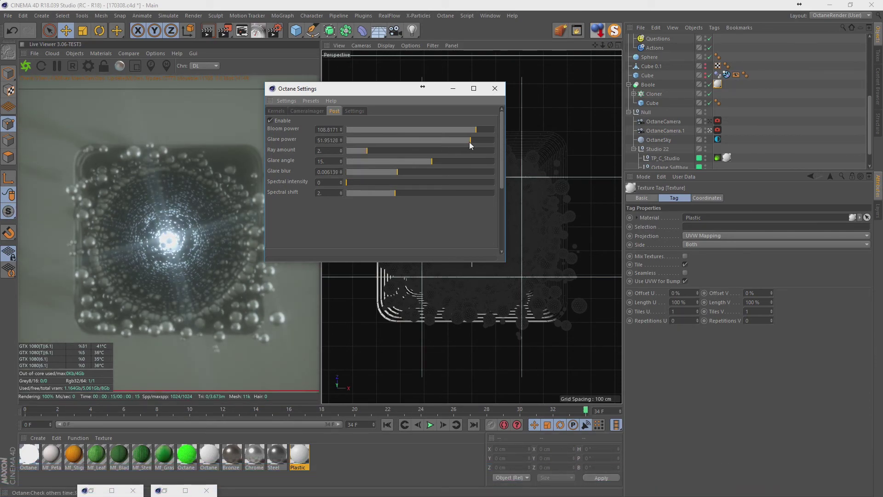
mouse_move(389, 182)
mouse_down()
mouse_move(434, 181)
mouse_move(450, 195)
mouse_move(410, 193)
mouse_up()
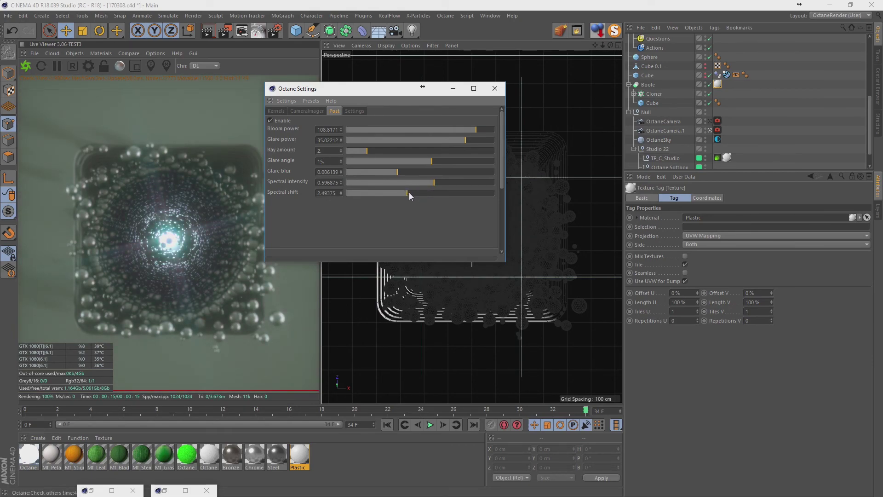
click(495, 88)
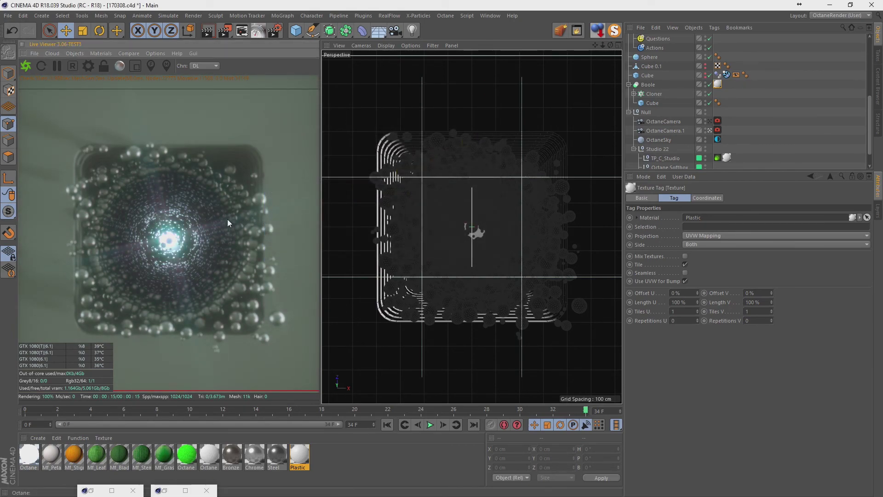
Select OctaneCamera.1 and inspect its thin lens and object properties.
click(714, 131)
click(714, 130)
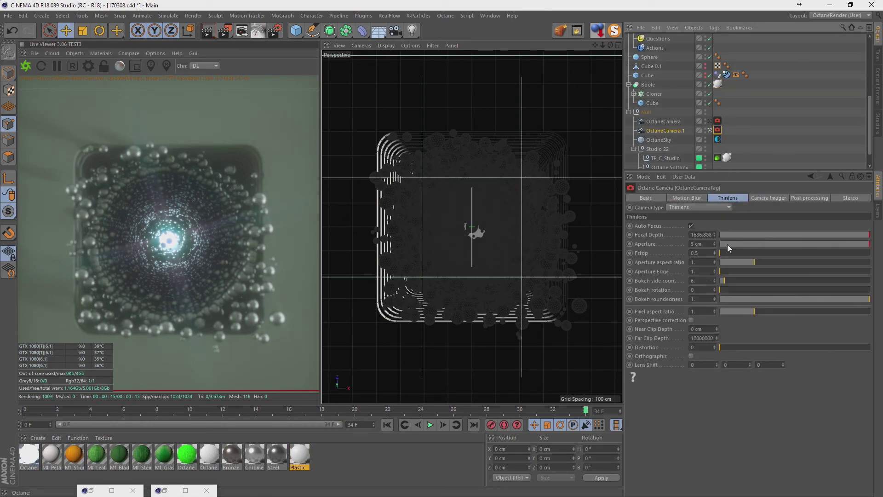
click(666, 132)
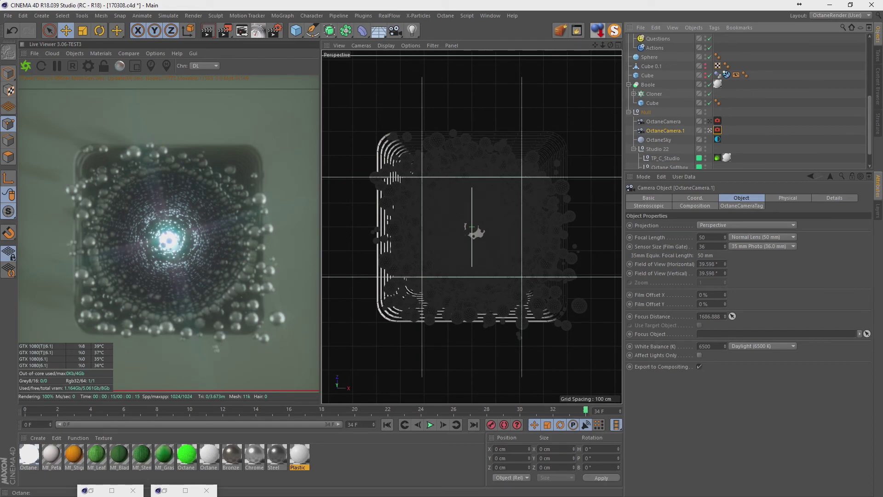
click(787, 117)
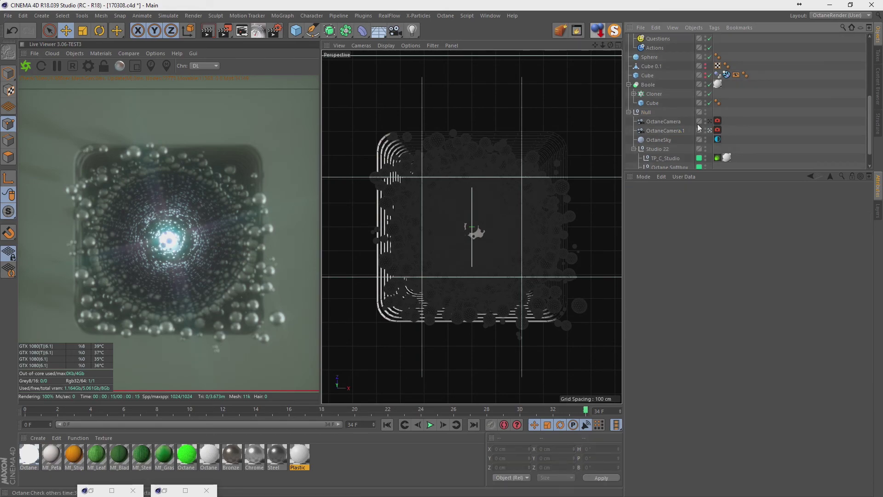
click(676, 131)
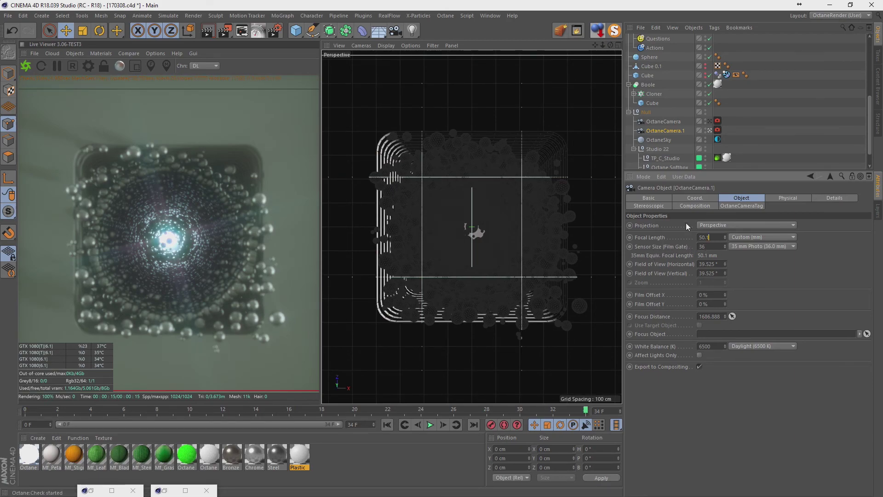
Set the camera's focal length to 70, then settle on 60 mm.
text(7)
key(Return)
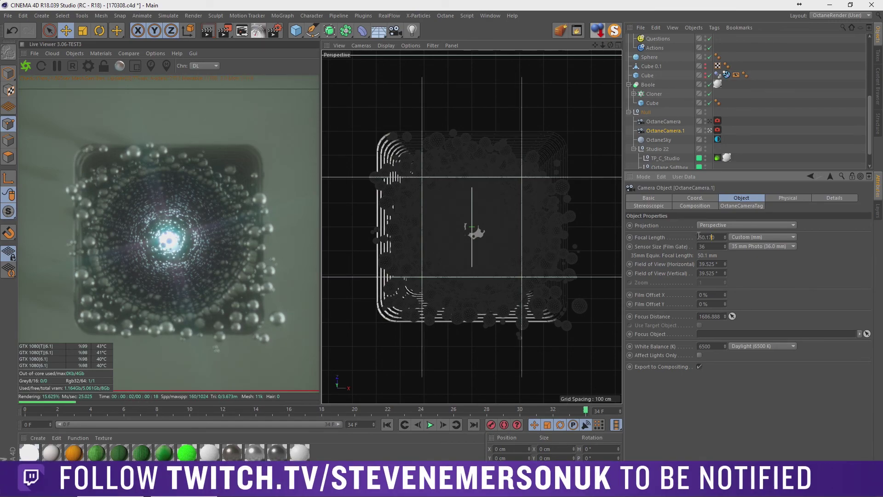
double_click(716, 236)
text(70)
key(Return)
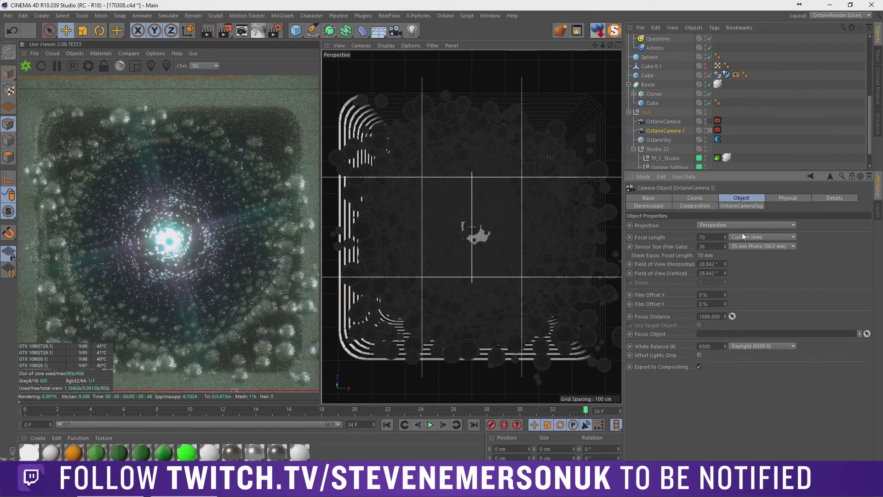
click(712, 237)
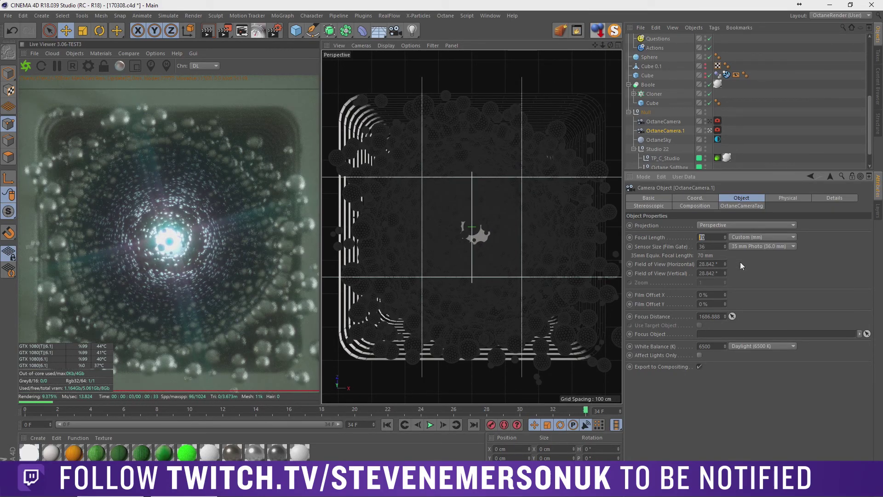
text(60)
key(Return)
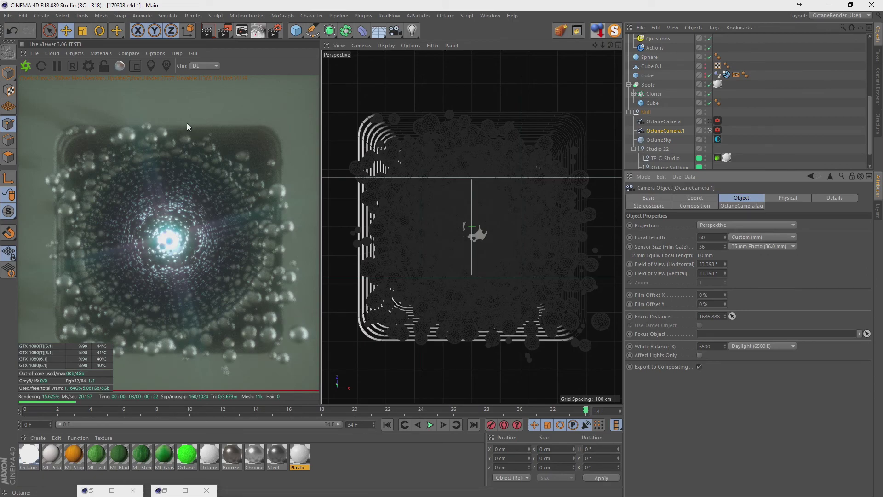
Select both Octane Softbox lights, show Power as a slider, and set it to 2000.
click(747, 114)
scroll(747, 114, down, 1)
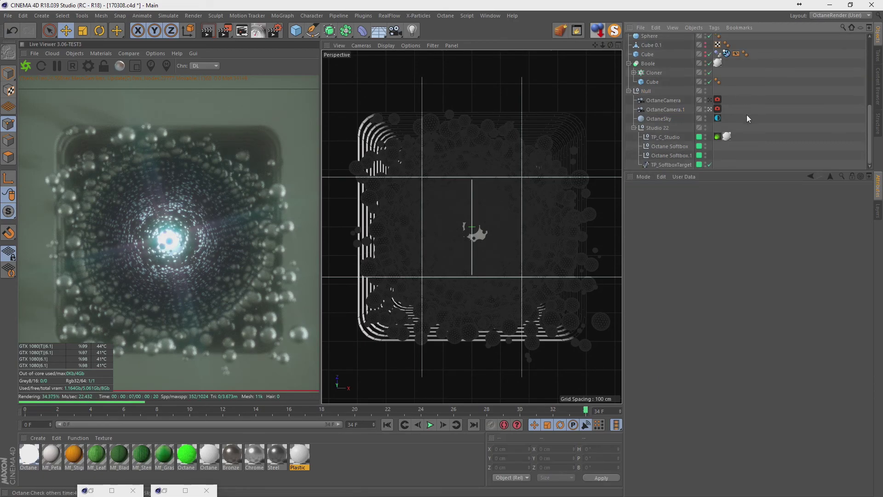
click(668, 146)
ctrl+click(675, 156)
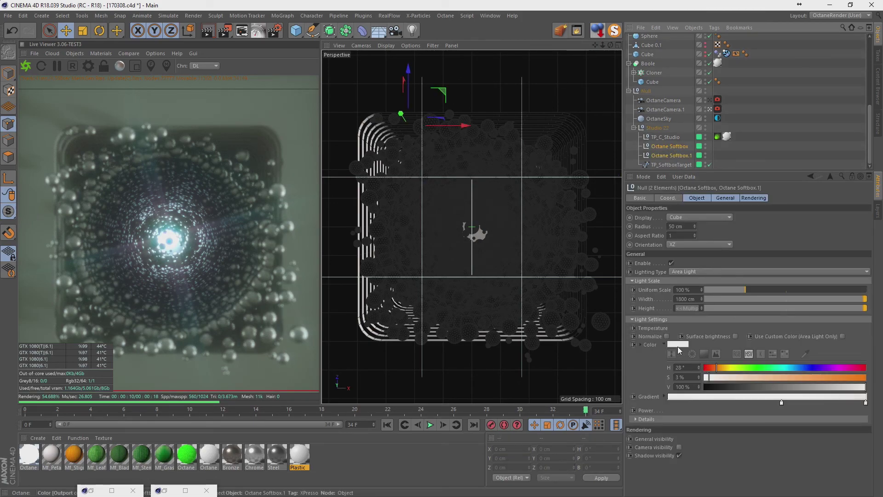
right_click(653, 411)
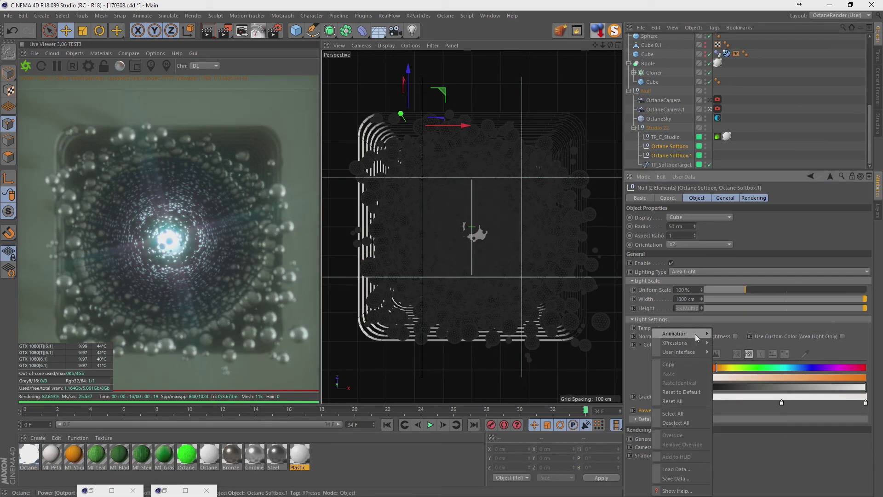
mouse_move(679, 352)
click(739, 411)
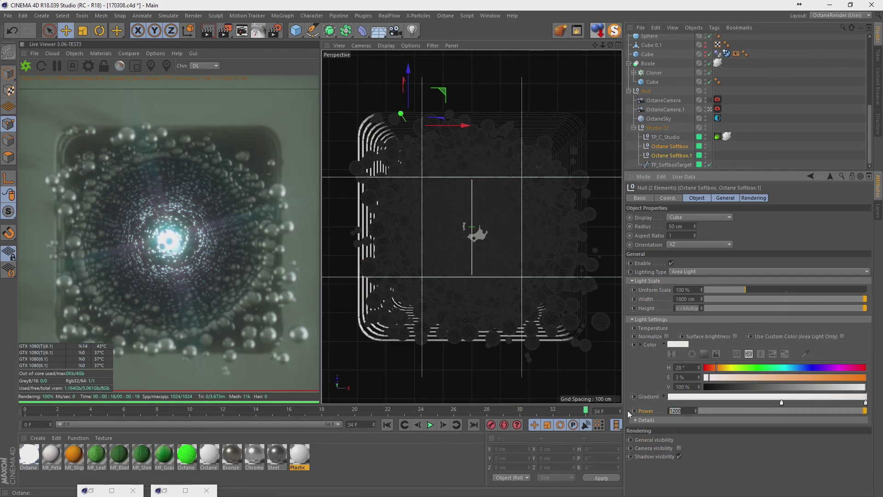
text(2000)
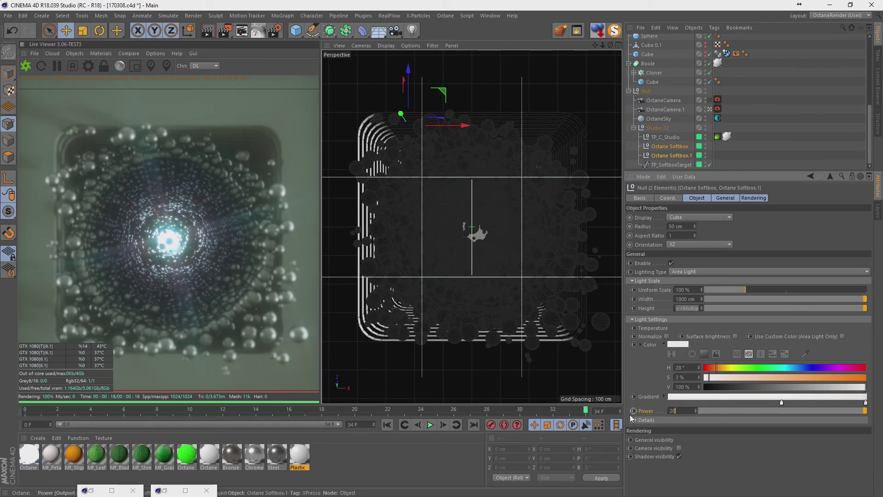
key(Return)
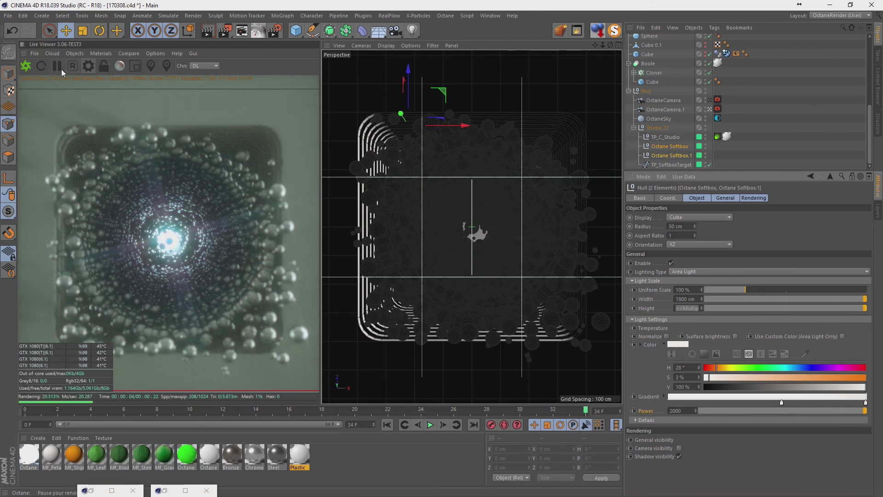
Lock the live preview to render resolution and set Octane Kernels max samples to 2048.
click(103, 66)
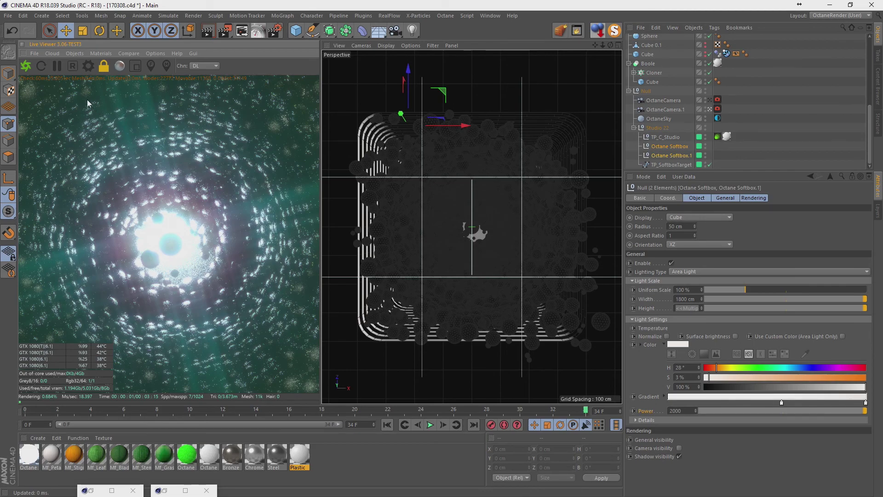
click(89, 68)
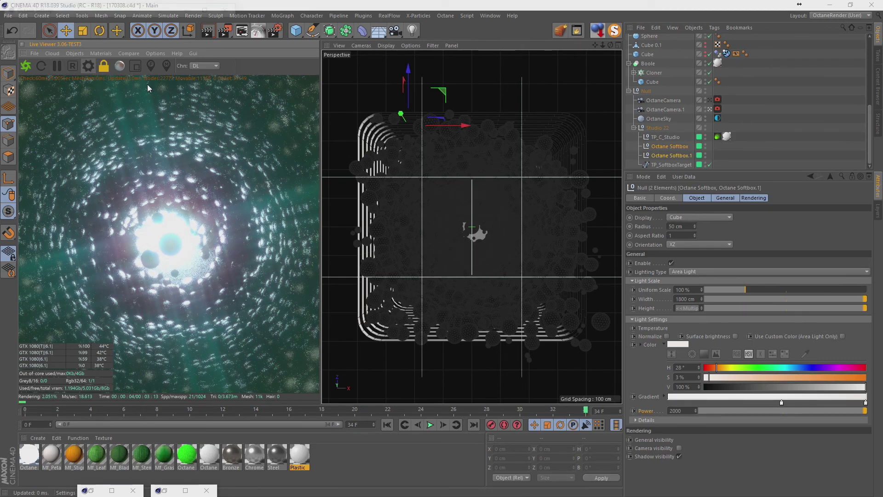
drag(79, 25, 280, 73)
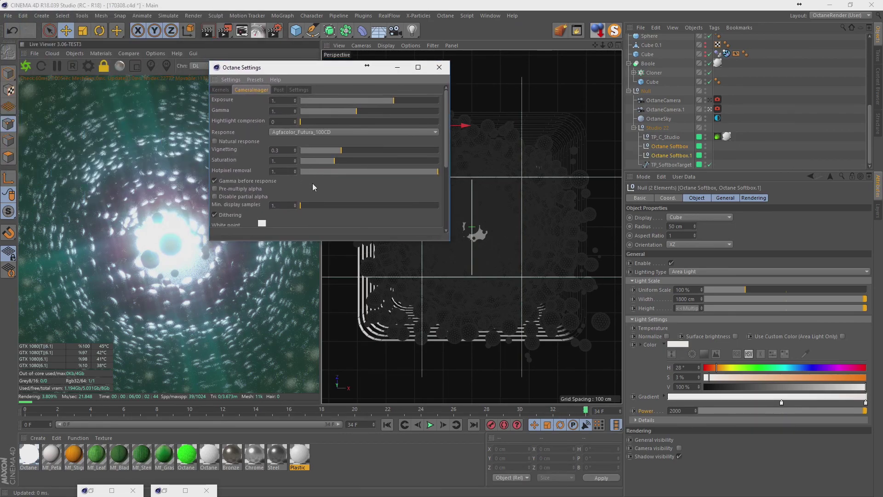
click(223, 91)
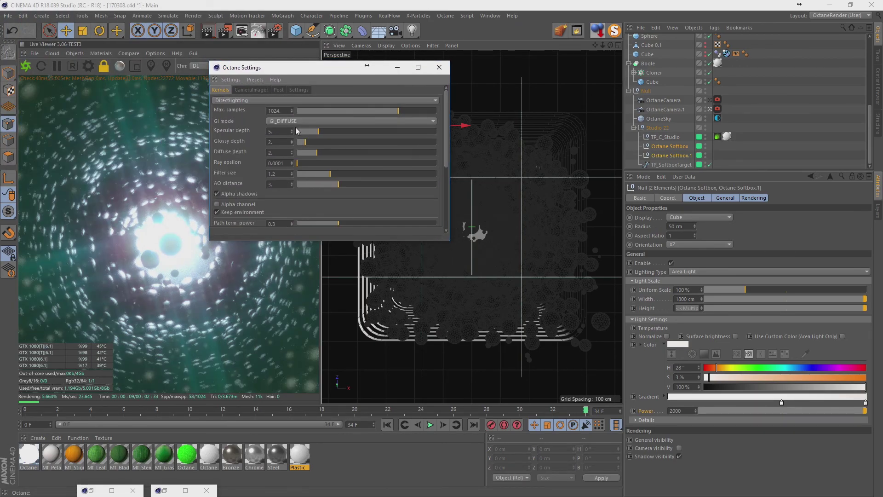
click(276, 112)
text(2048)
key(Return)
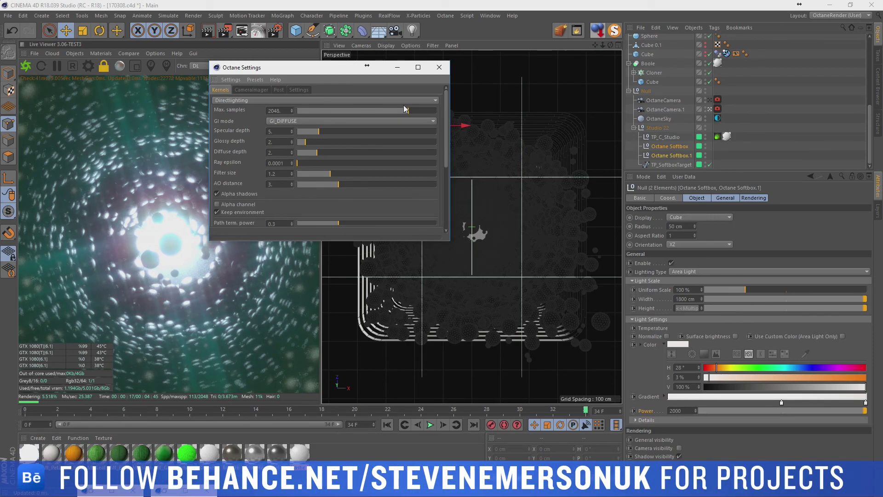
click(443, 69)
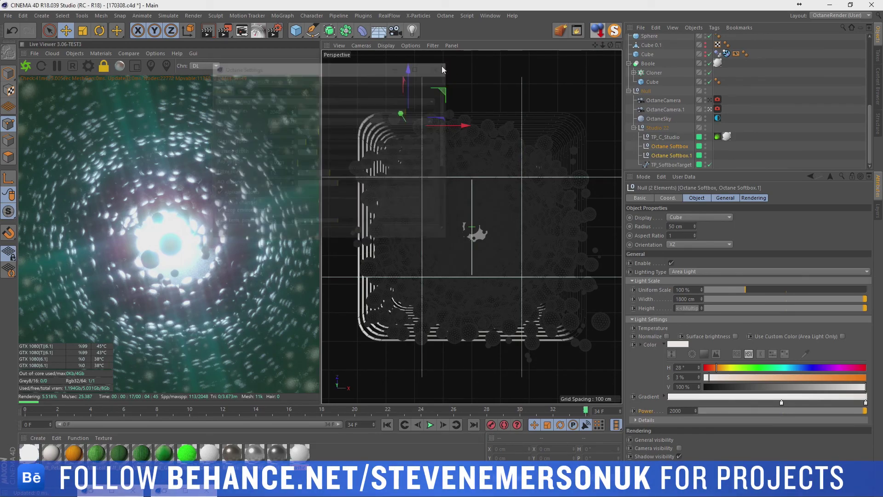
Pause the live preview and enable saving as 16 Bit/Channel Photoshop (PSD) in Render Settings.
click(57, 66)
click(276, 31)
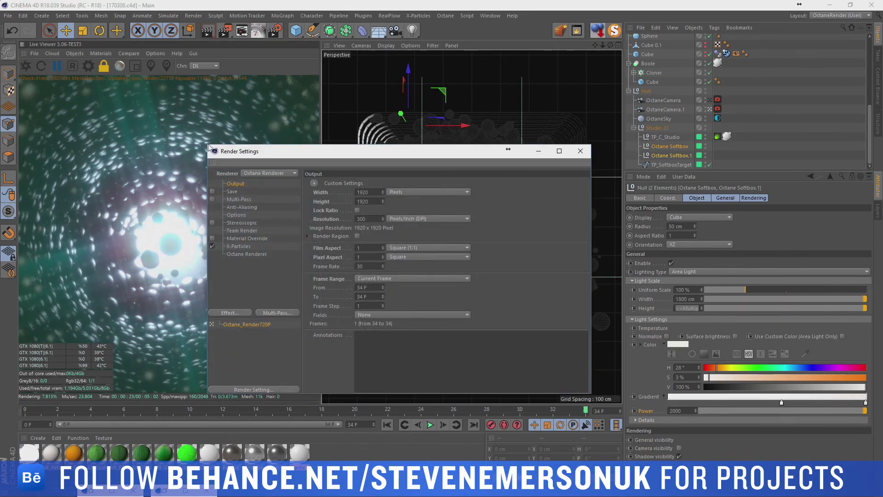
click(233, 191)
click(334, 190)
click(414, 209)
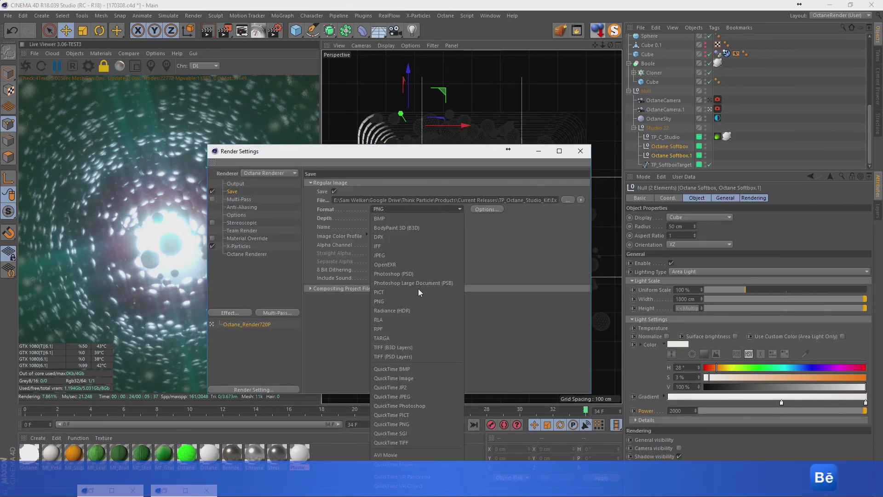
click(414, 273)
click(433, 218)
click(418, 236)
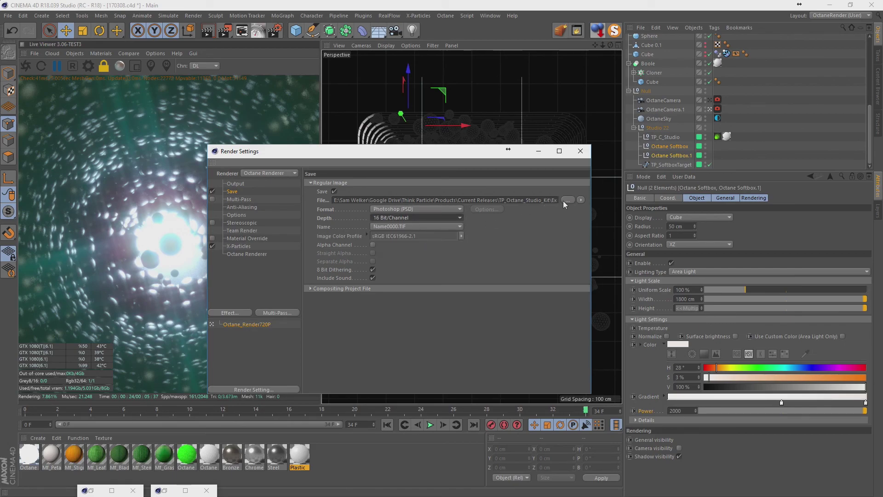
Save the output as 170308 in a new export folder and render the final frame.
click(565, 200)
click(500, 144)
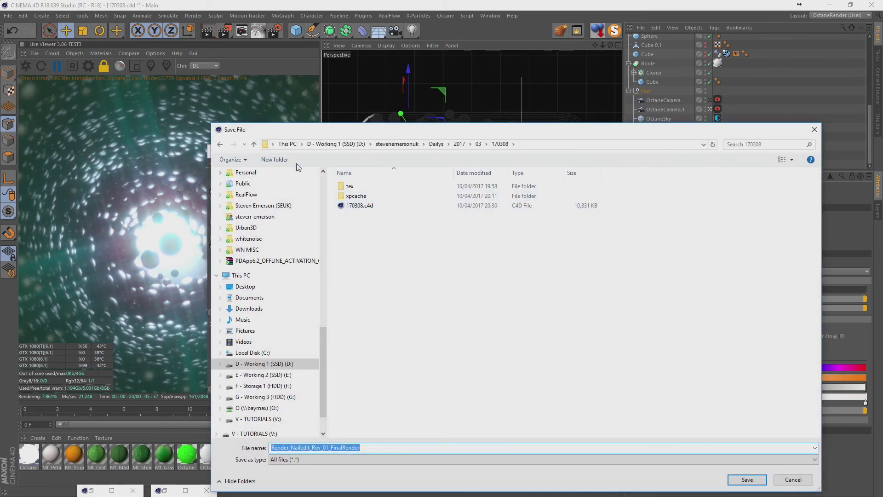
click(274, 159)
text(export)
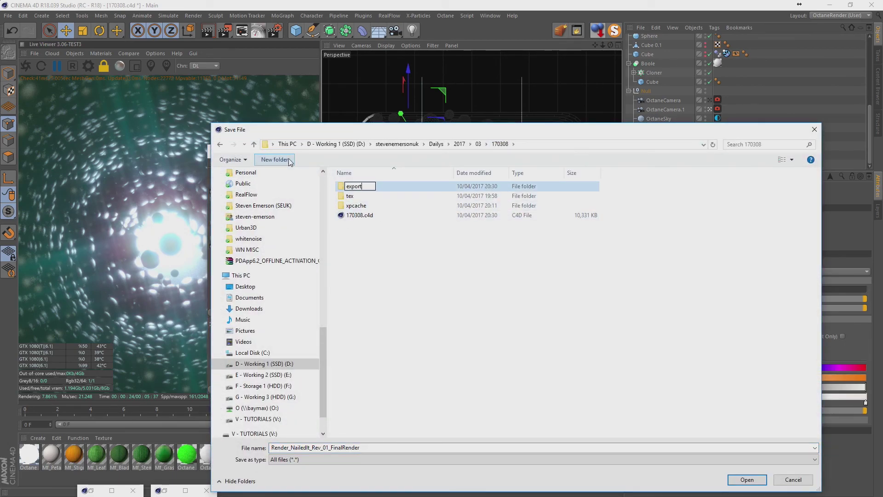
key(Return)
key(Return)
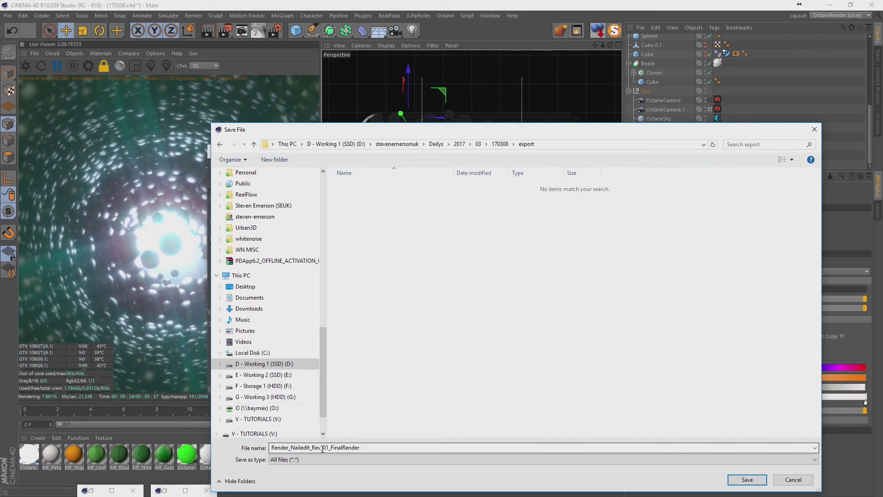
double_click(323, 449)
text(17)
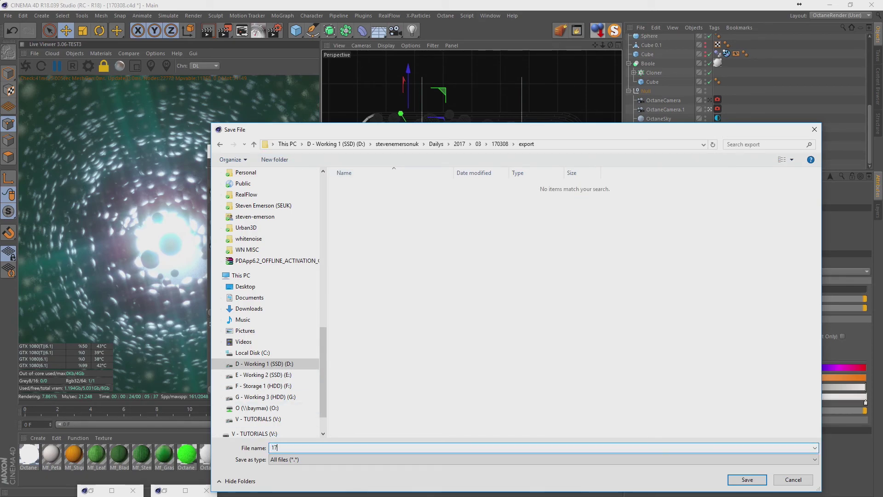
text(0308)
key(Return)
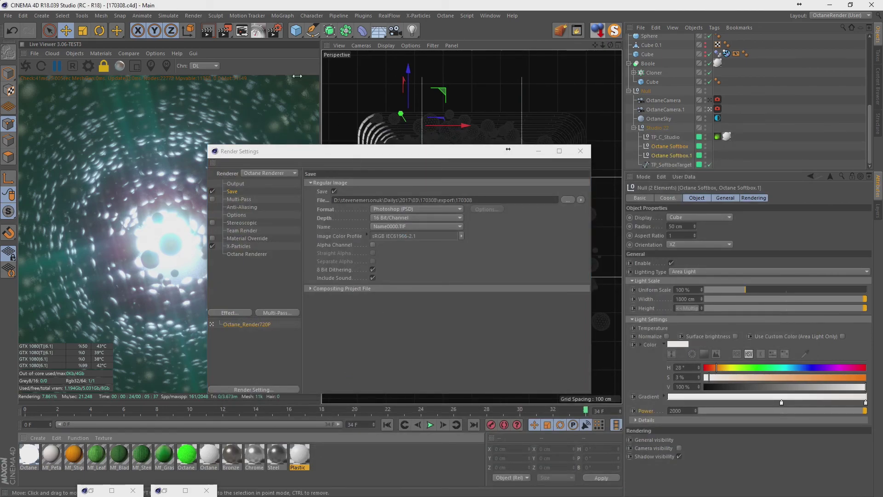
click(581, 151)
key(shift+r)
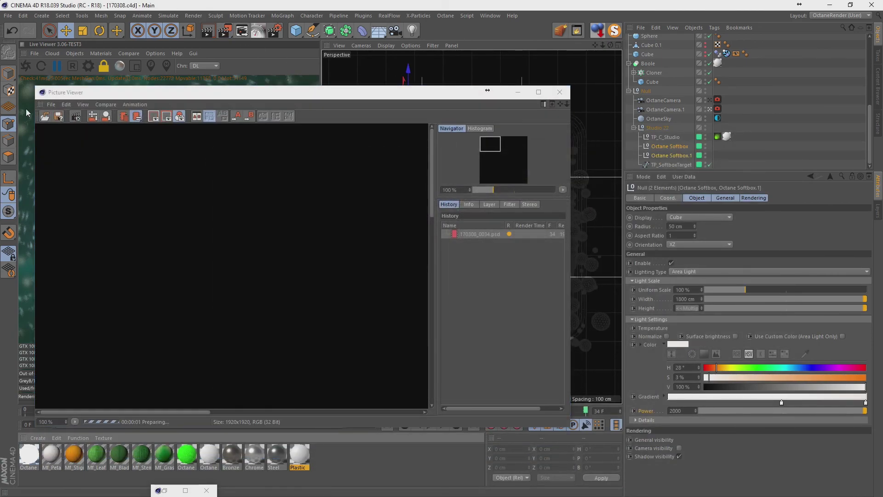
Dock the Picture Viewer beside the Live Viewer, use Hidden Line shading, and fit the render to screen.
drag(41, 105, 437, 131)
click(502, 45)
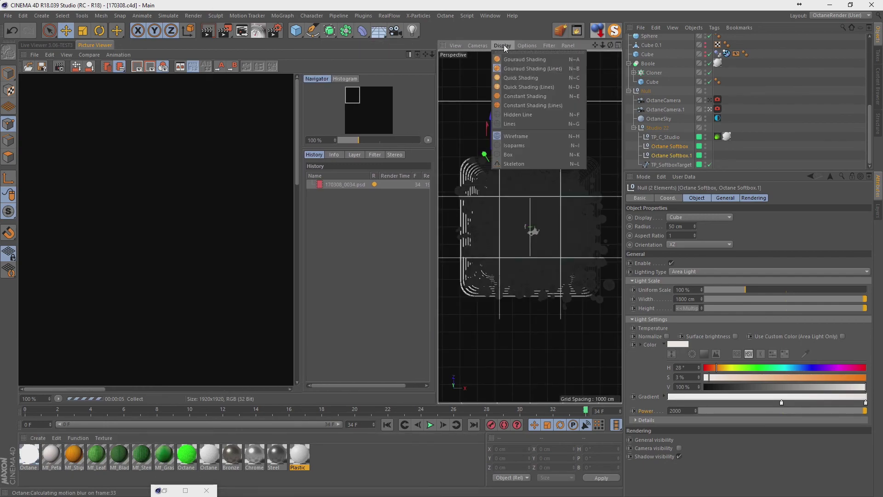
click(518, 115)
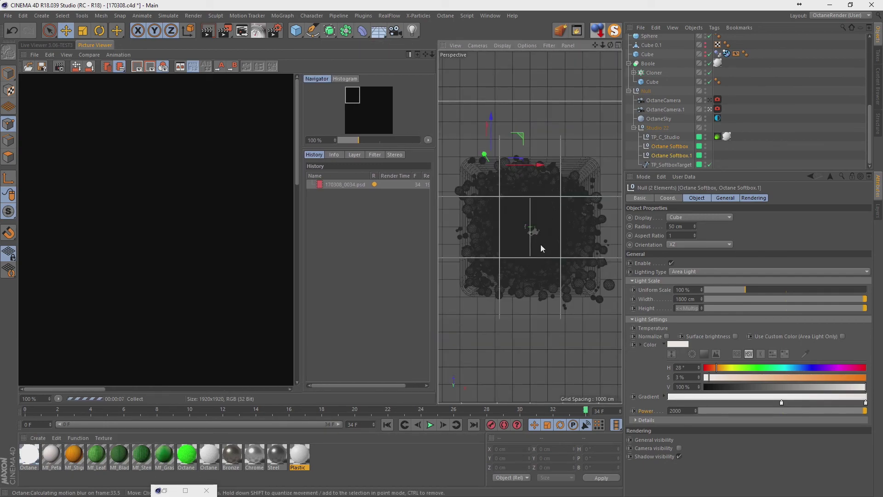
click(58, 399)
click(79, 301)
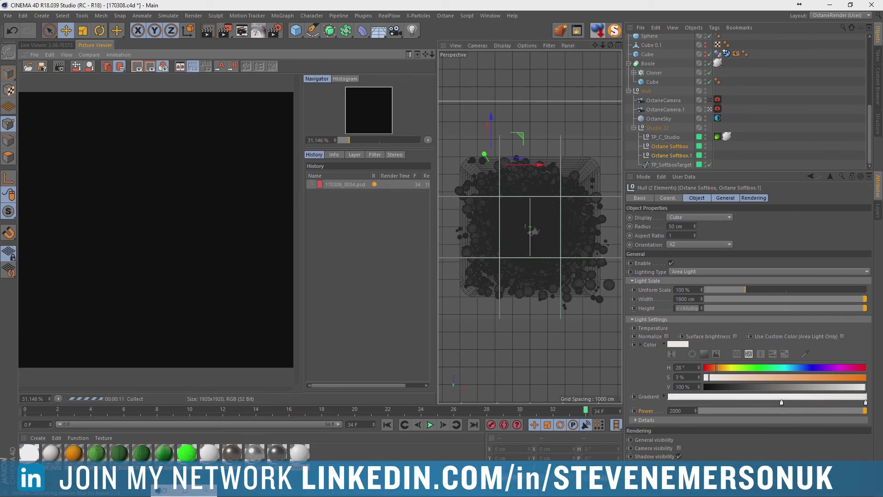
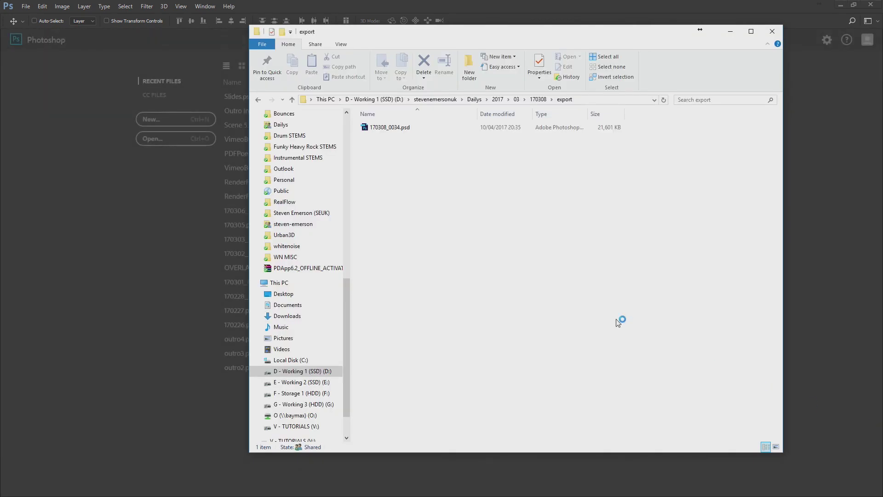
Open 170308_0034.psd in Photoshop and run the Analog Efex Pro 2 filter on it.
drag(388, 128, 117, 41)
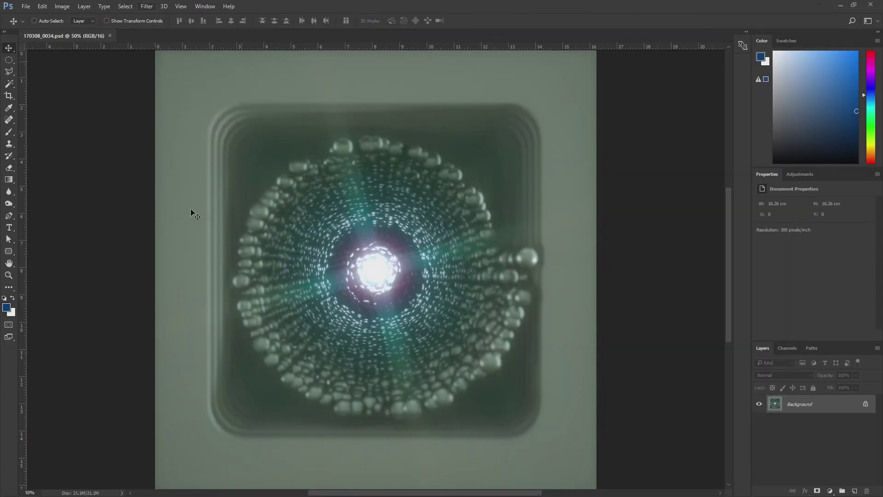
click(147, 6)
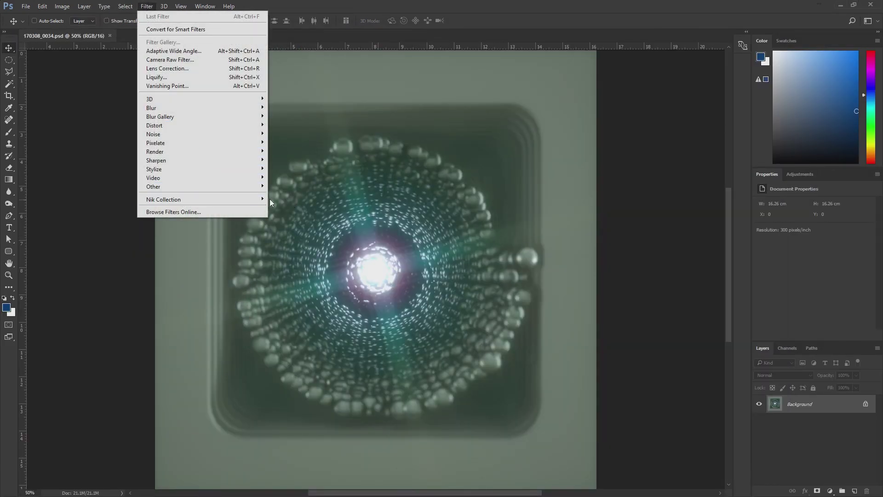
mouse_move(164, 200)
click(281, 200)
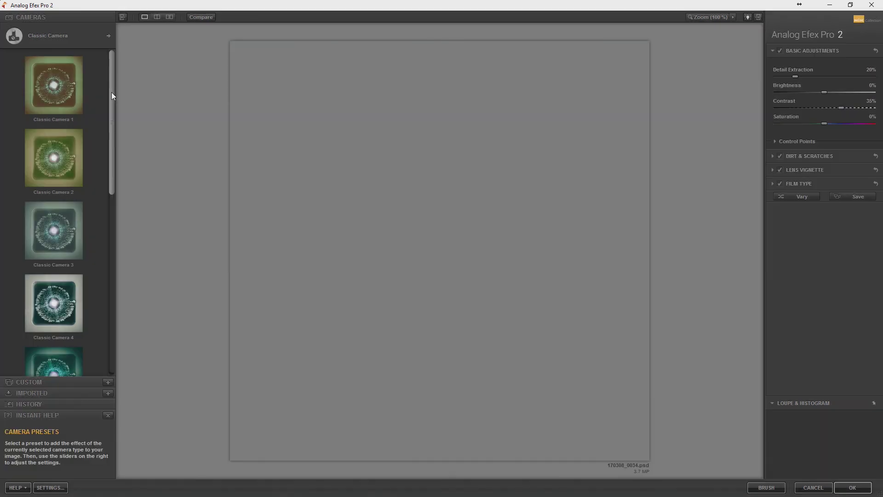
Apply the Classic Camera 8 preset.
drag(112, 92, 103, 238)
click(57, 233)
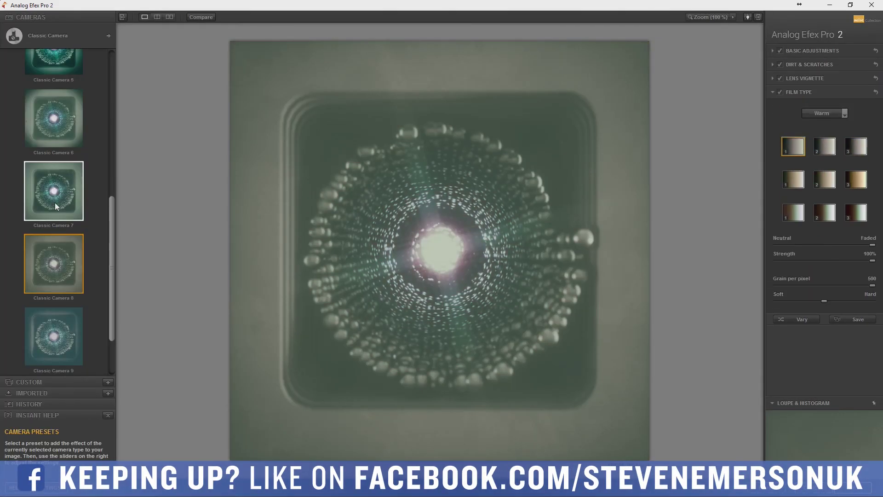
click(59, 252)
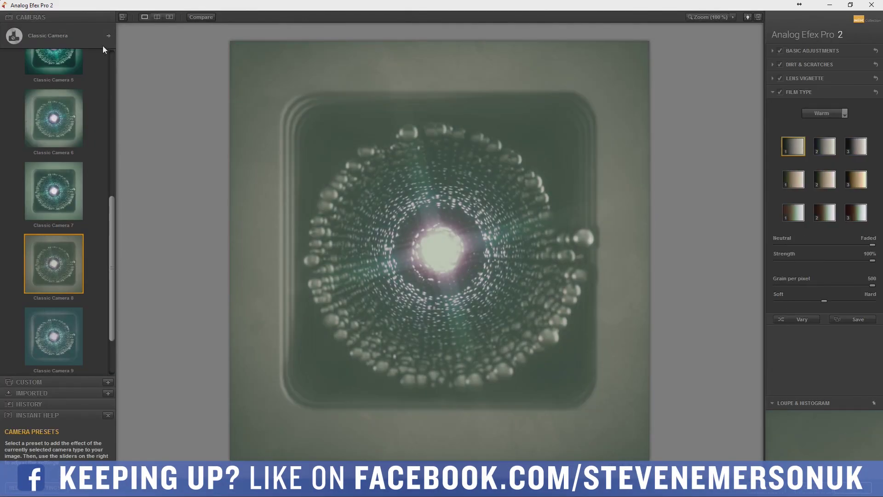
Switch to a Camera Kit with Dirt & Scratches and Lens Vignette turned off.
click(108, 35)
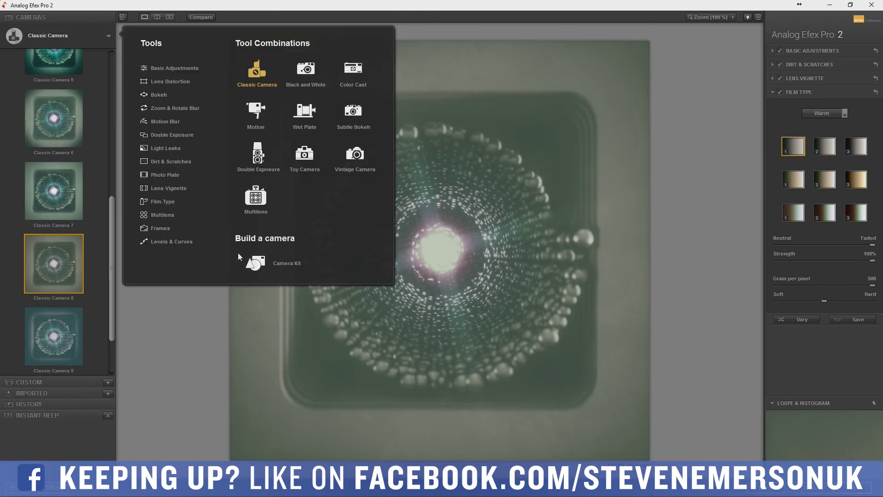
click(299, 268)
click(780, 65)
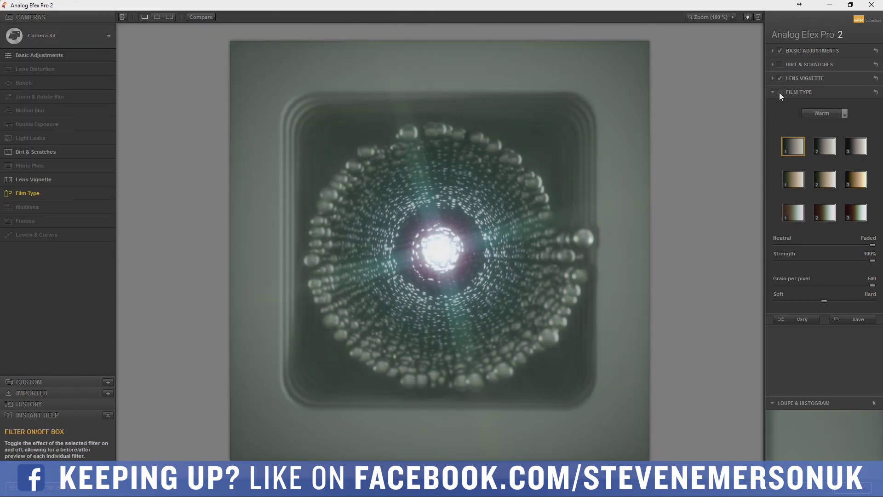
click(780, 79)
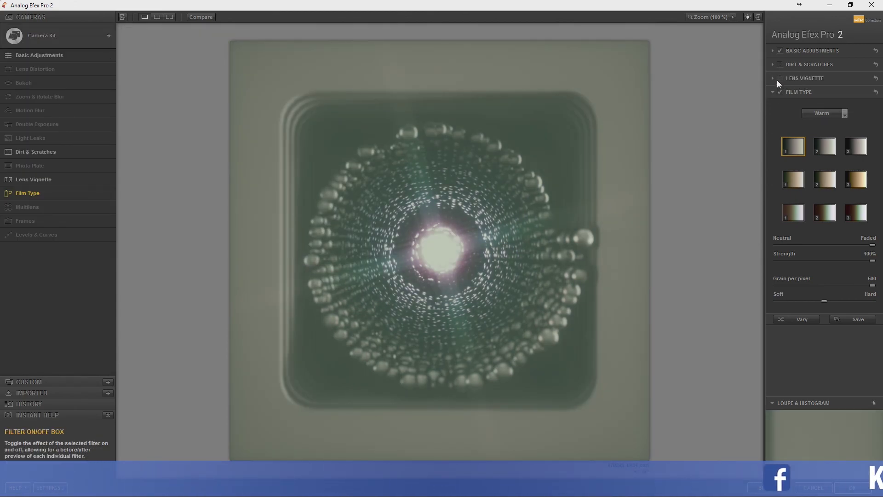
click(800, 78)
Re-enable the lens vignette as a rounded rectangle centred on the droplet, Size 62%, Amount -22%.
drag(822, 105, 817, 105)
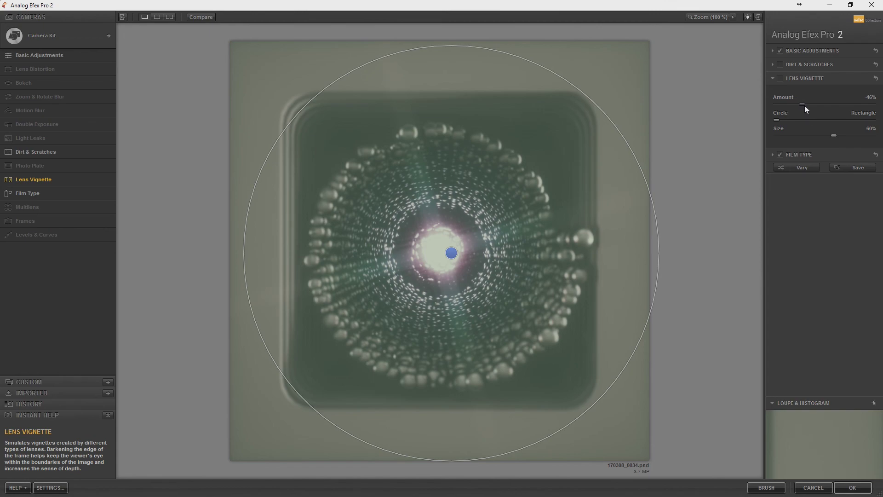
click(781, 79)
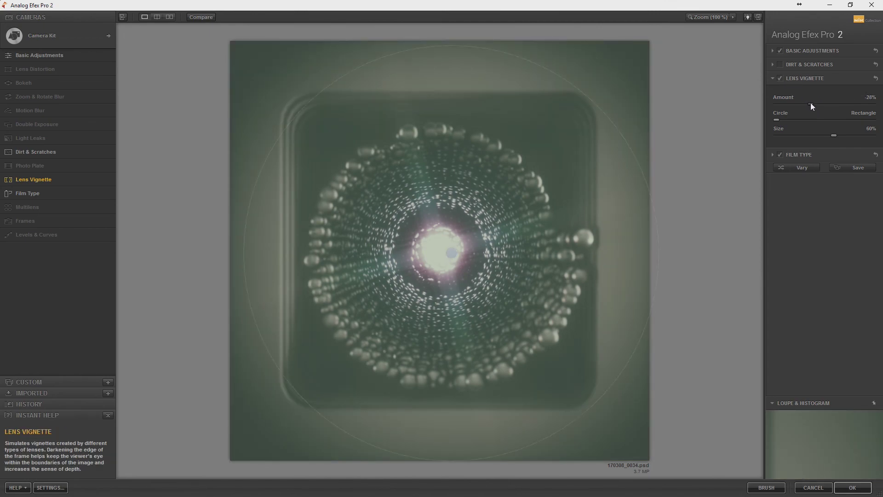
drag(811, 103, 818, 100)
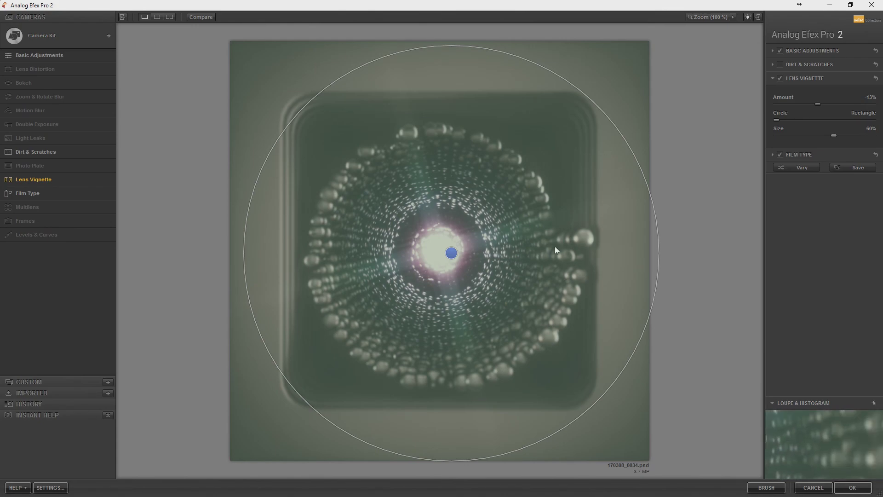
drag(815, 103, 872, 119)
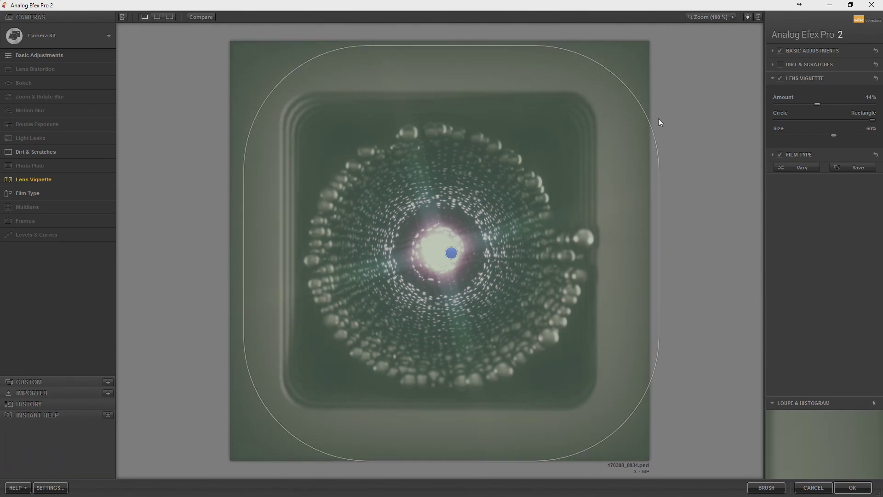
drag(452, 252, 437, 254)
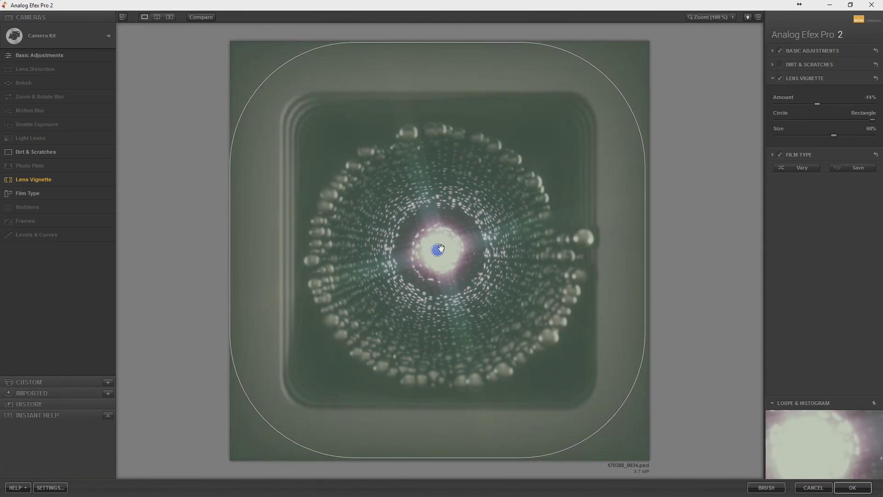
drag(833, 135, 837, 134)
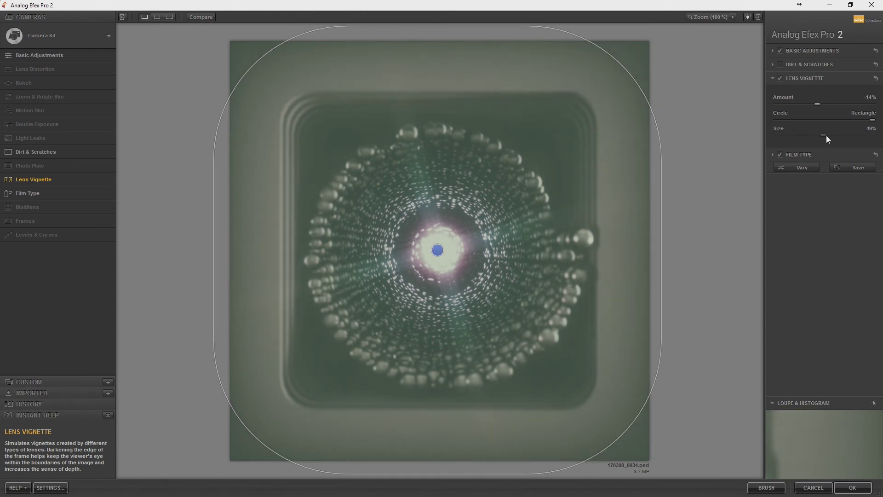
drag(818, 104, 815, 104)
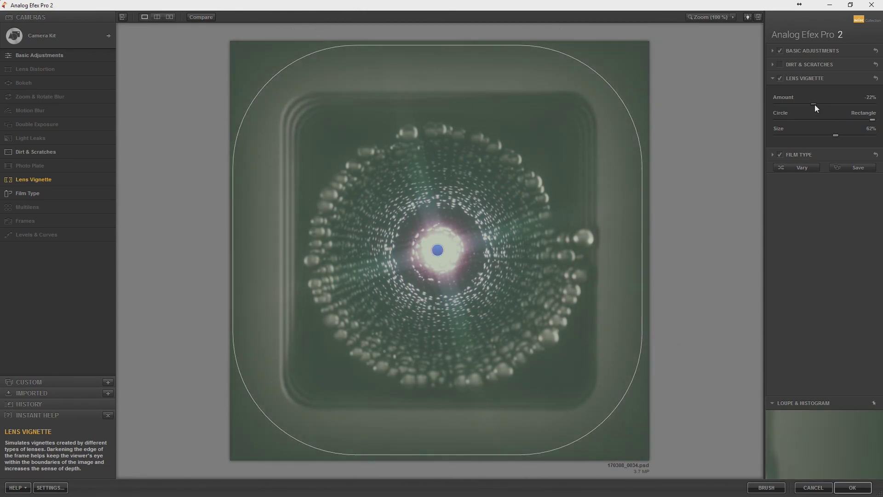
Set Basic Adjustments to Detail Extraction 20%, Brightness 3%, Contrast -10%, Saturation 60%.
click(777, 49)
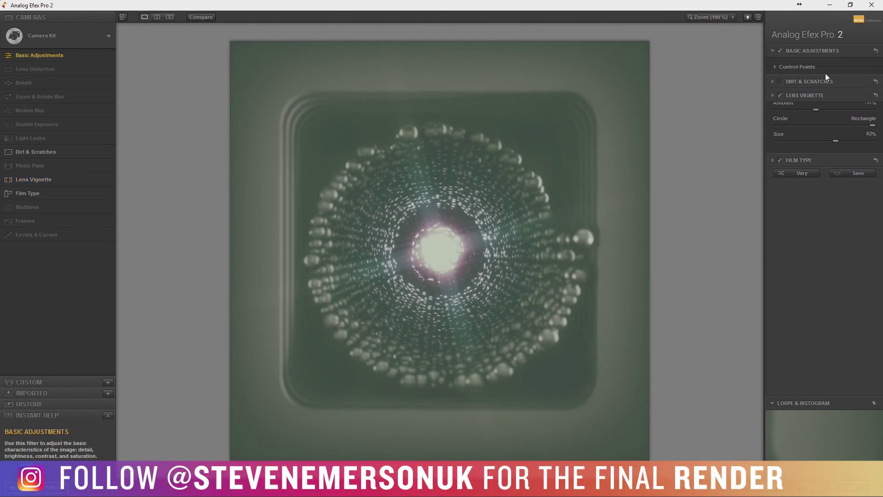
mouse_move(778, 77)
mouse_down()
mouse_move(821, 76)
mouse_move(800, 76)
mouse_up()
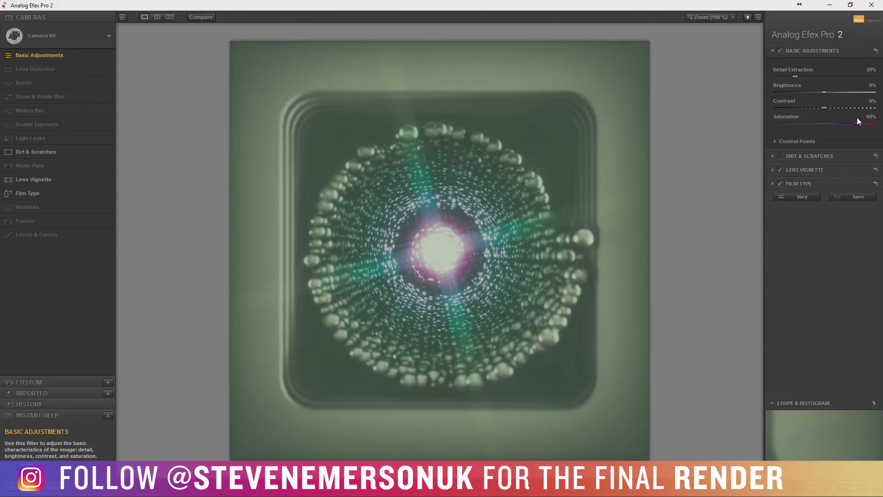
drag(840, 108, 822, 110)
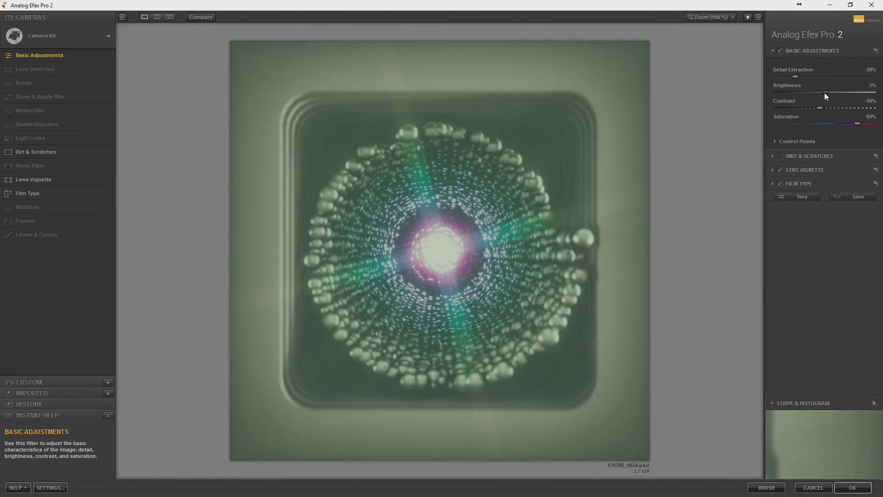
click(108, 35)
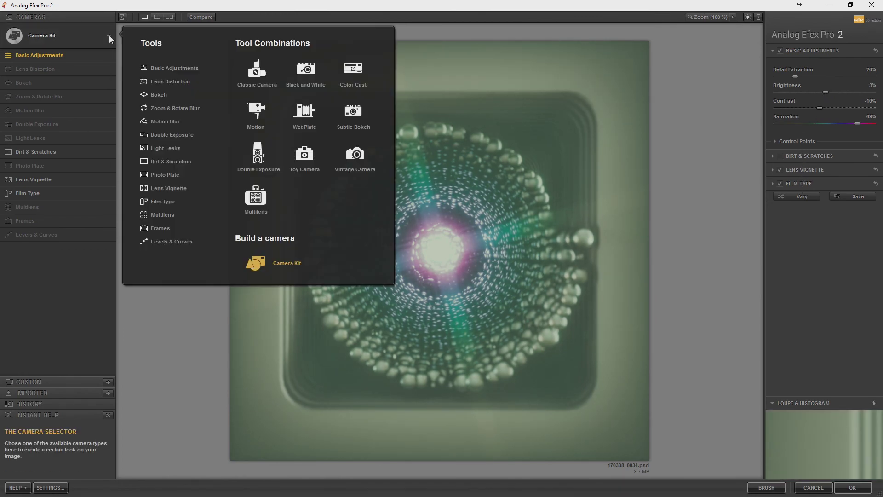
Add Light Leaks, try a couple of presets, then switch to the Crisp style.
click(112, 140)
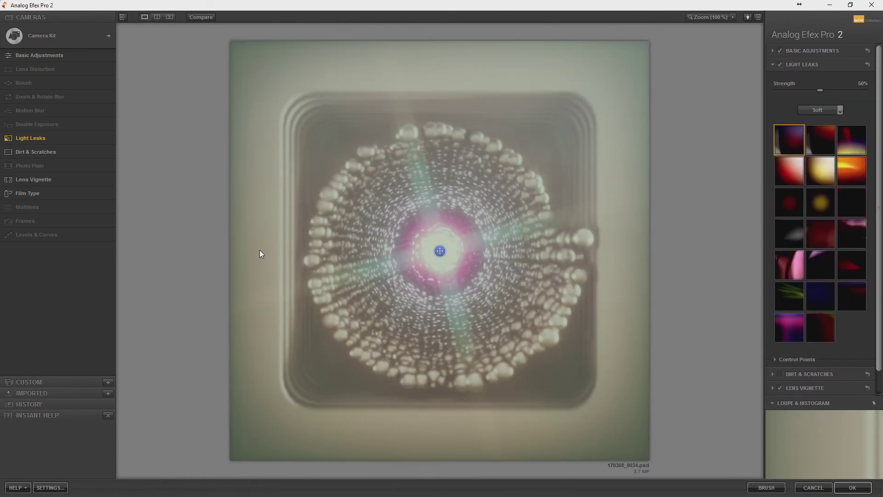
click(790, 197)
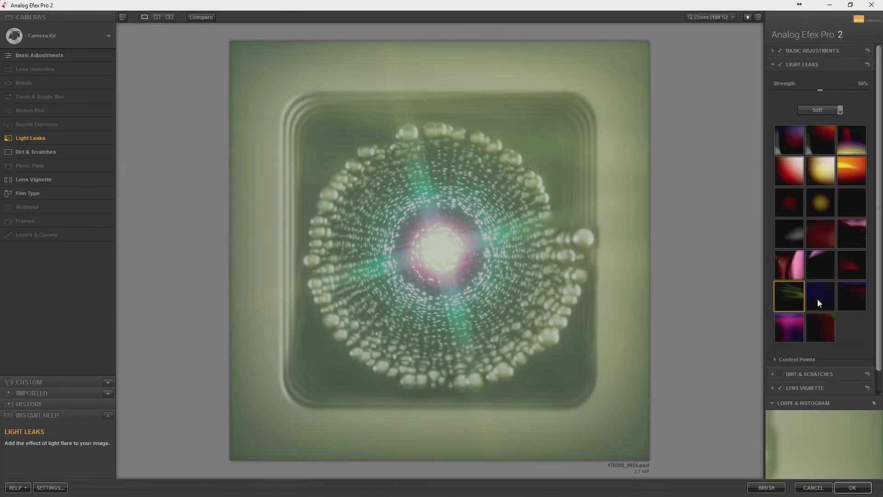
click(821, 300)
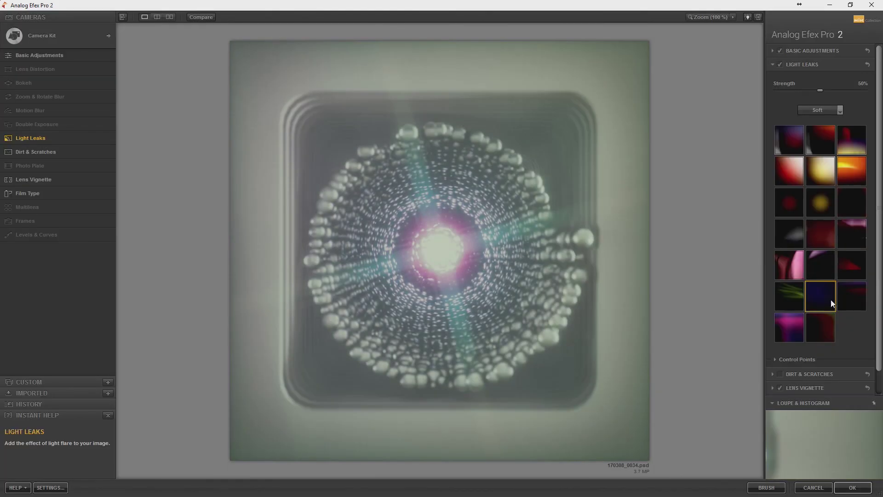
click(818, 110)
click(789, 144)
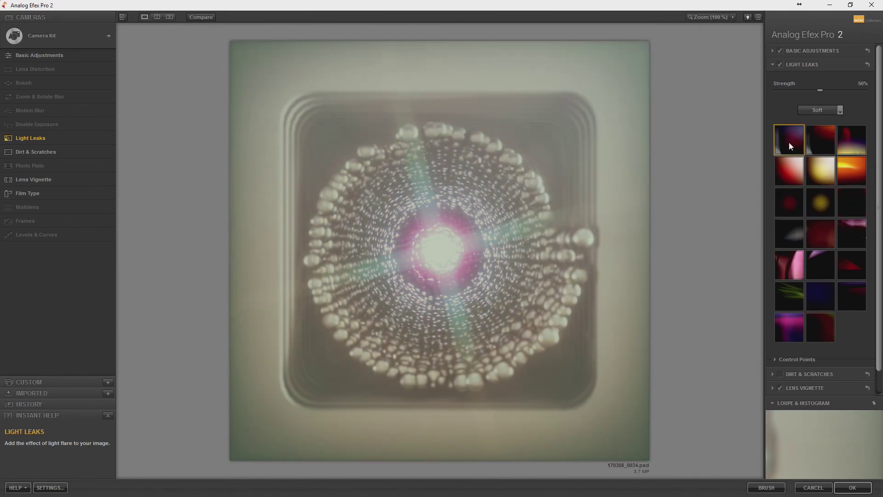
click(826, 110)
click(823, 138)
Try several Crisp light leak presets and raise Strength to 69%.
click(813, 201)
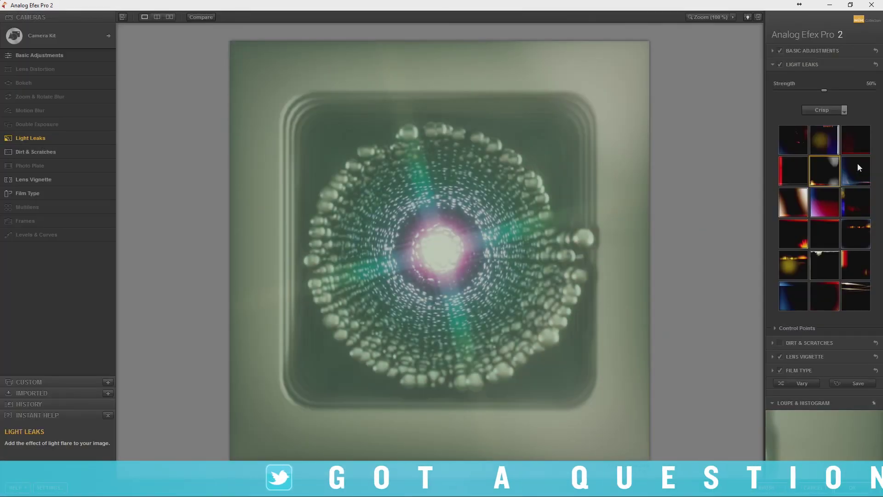
click(858, 165)
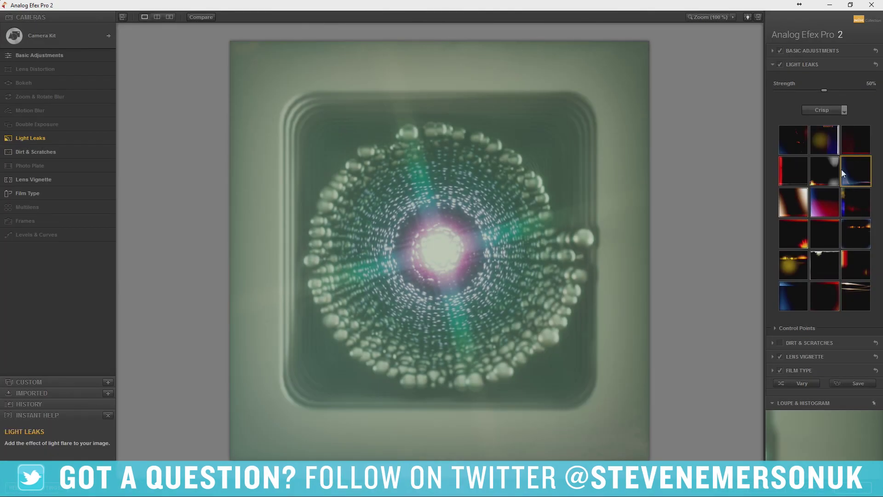
click(804, 256)
click(792, 288)
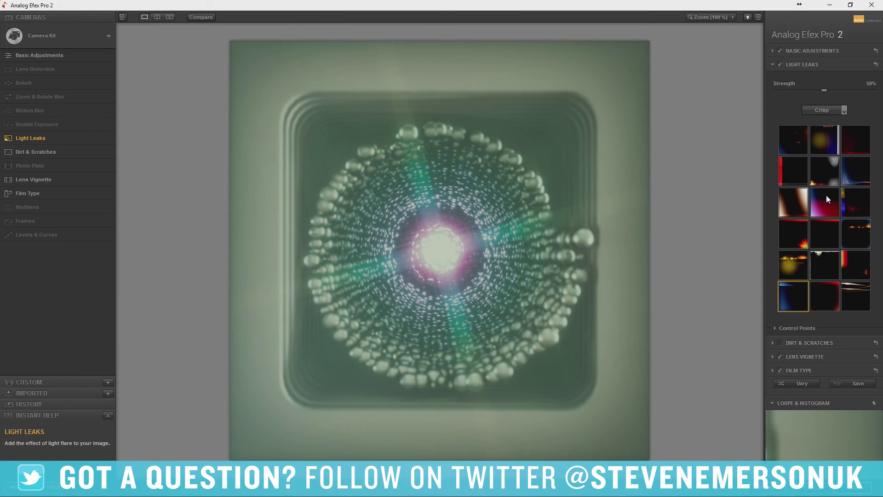
click(826, 197)
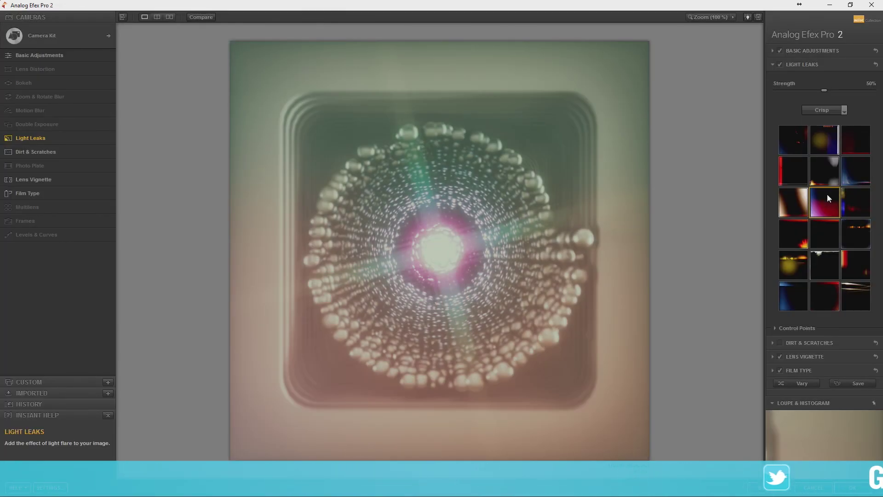
click(856, 188)
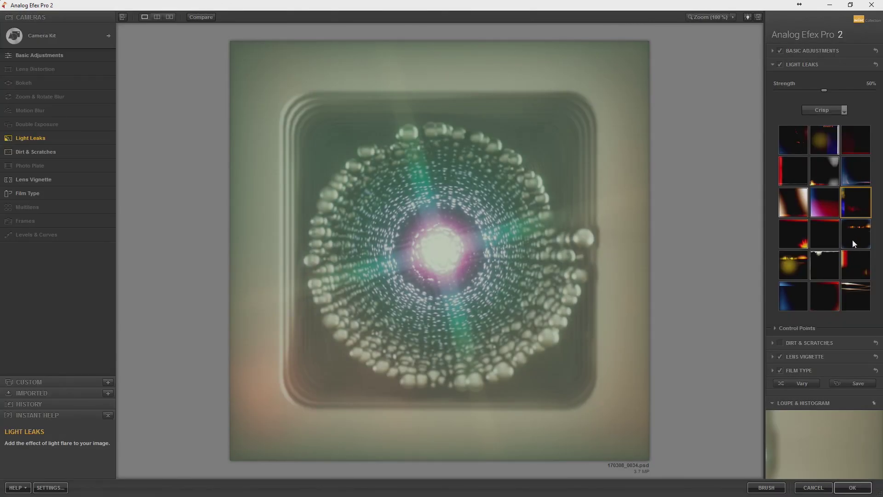
drag(823, 92, 849, 92)
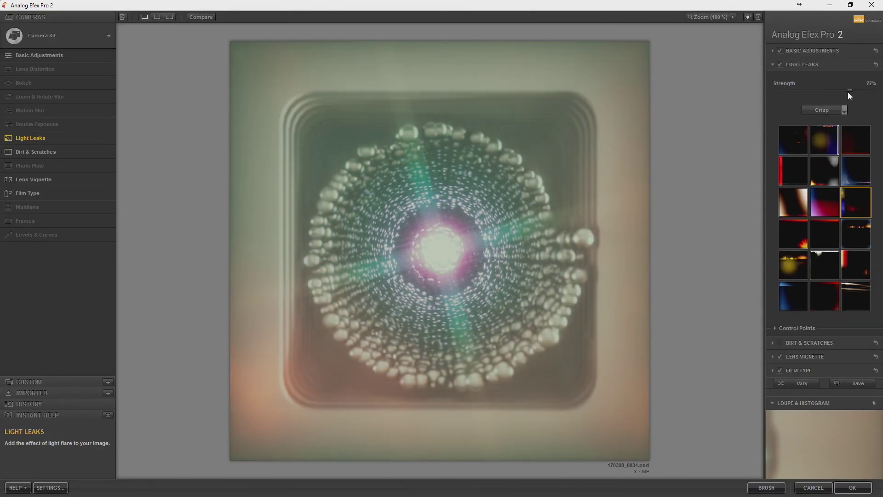
Settle on a Soft, dark-red light leak preset.
click(859, 288)
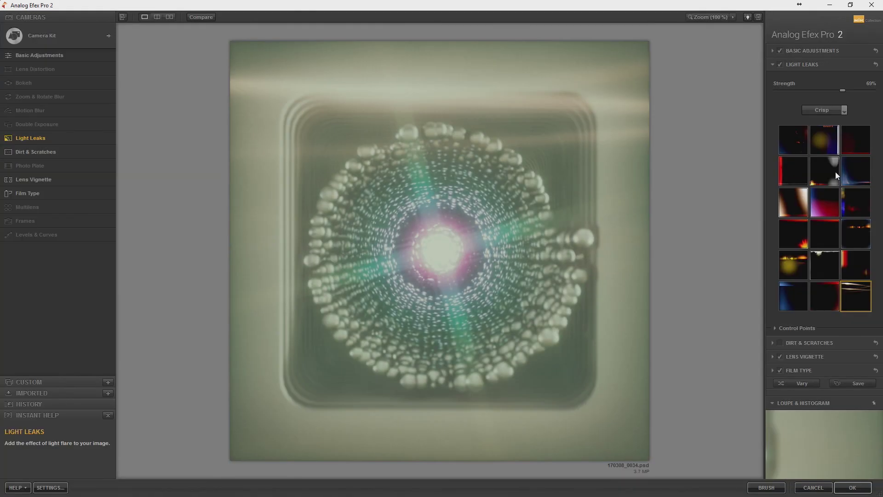
click(788, 209)
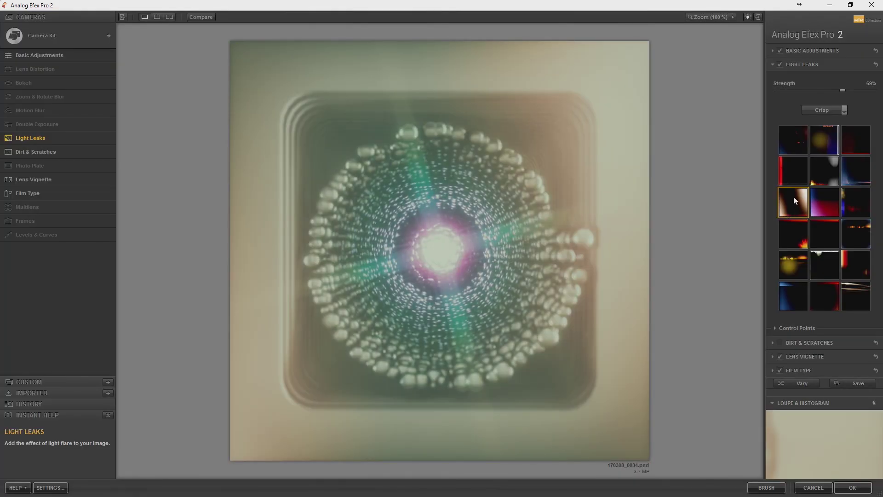
click(825, 201)
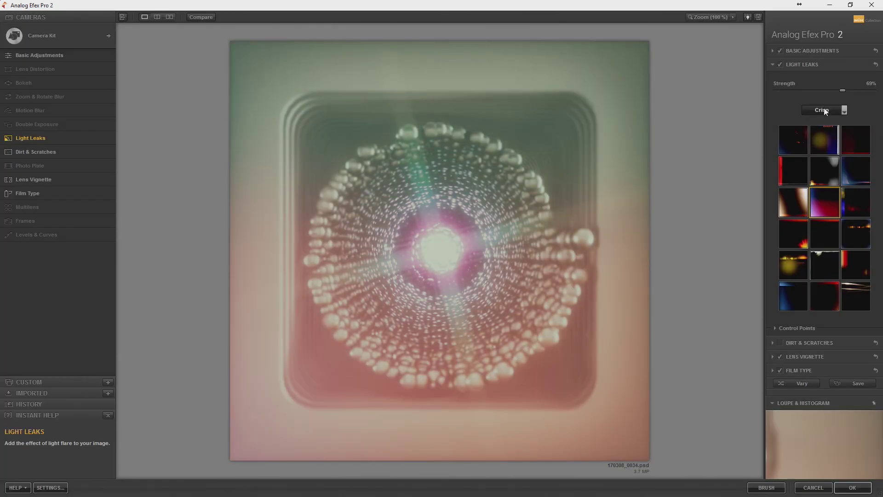
click(823, 110)
click(820, 122)
click(820, 234)
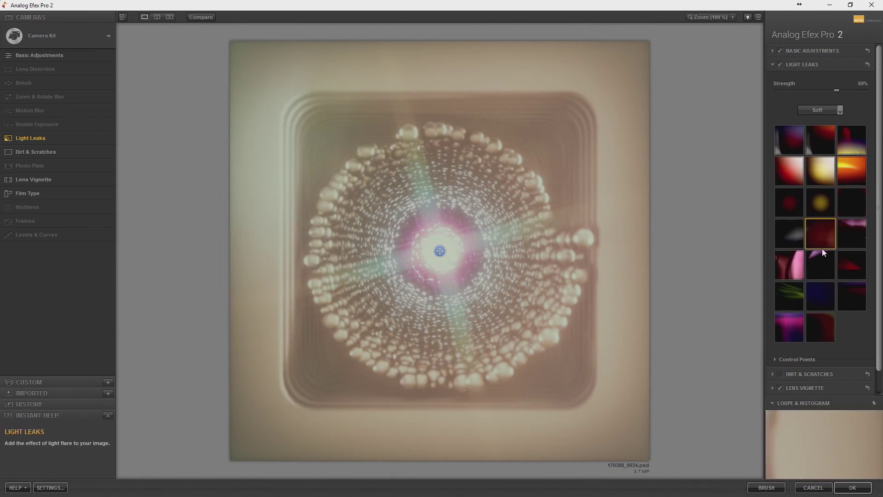
Try pink Soft light leaks, moving the leak to the top right and fading it.
click(848, 266)
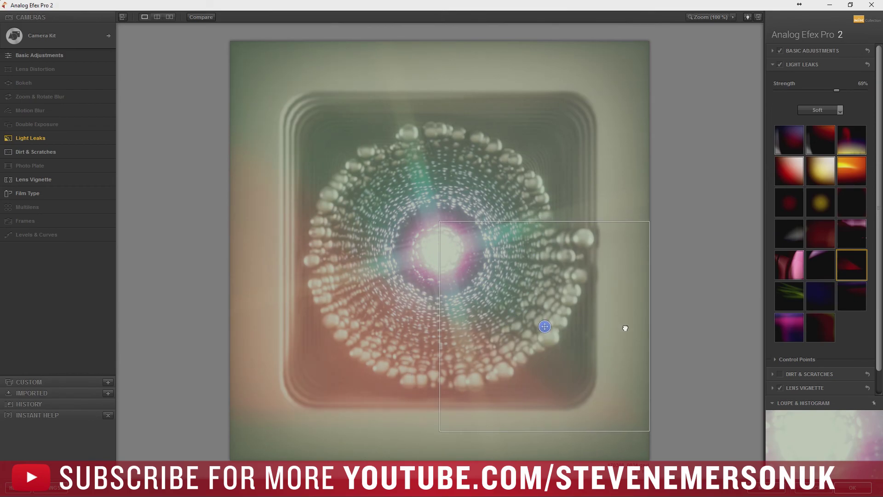
click(790, 272)
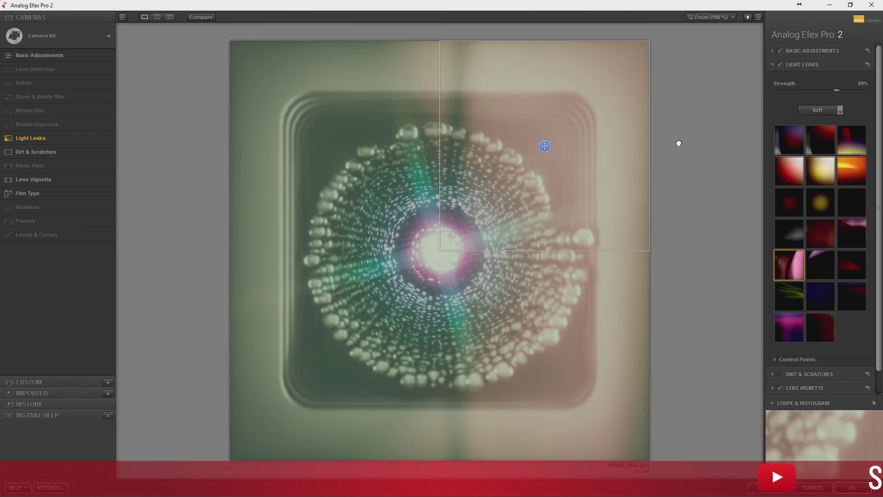
mouse_move(478, 149)
mouse_down()
mouse_move(242, 145)
mouse_move(452, 145)
mouse_up()
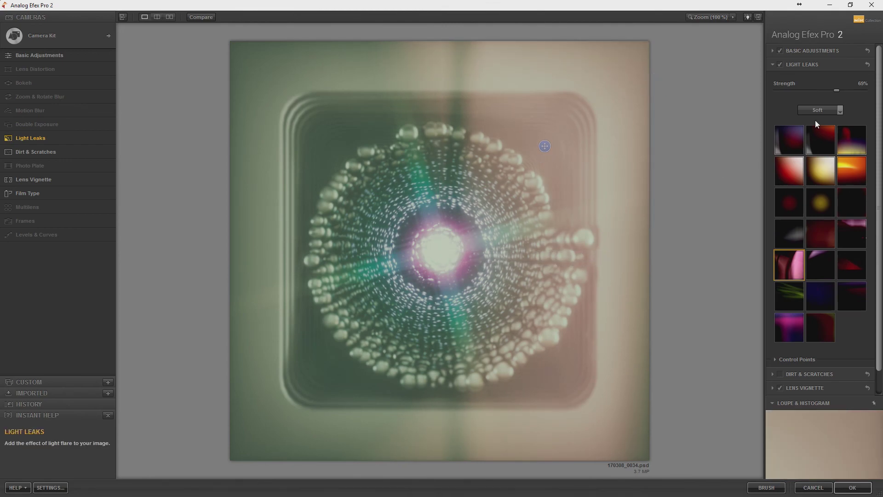
drag(836, 90, 808, 92)
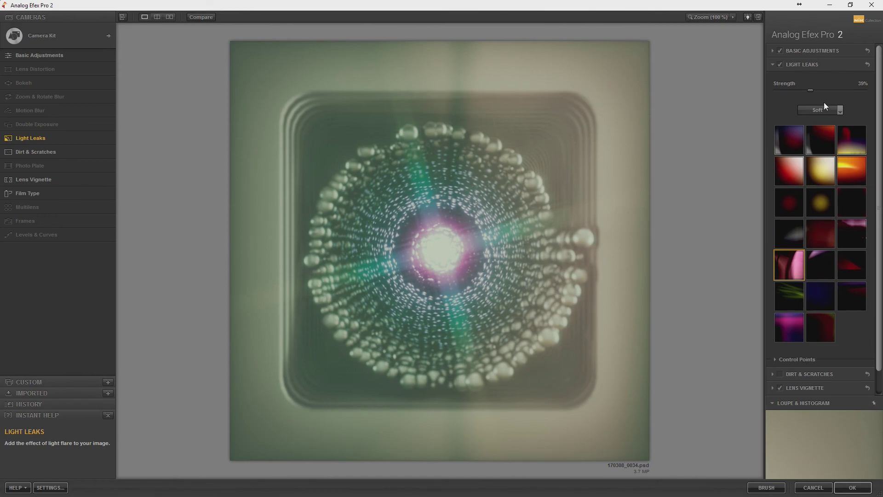
Switch to the grey-streak light leak at 48% strength.
click(794, 233)
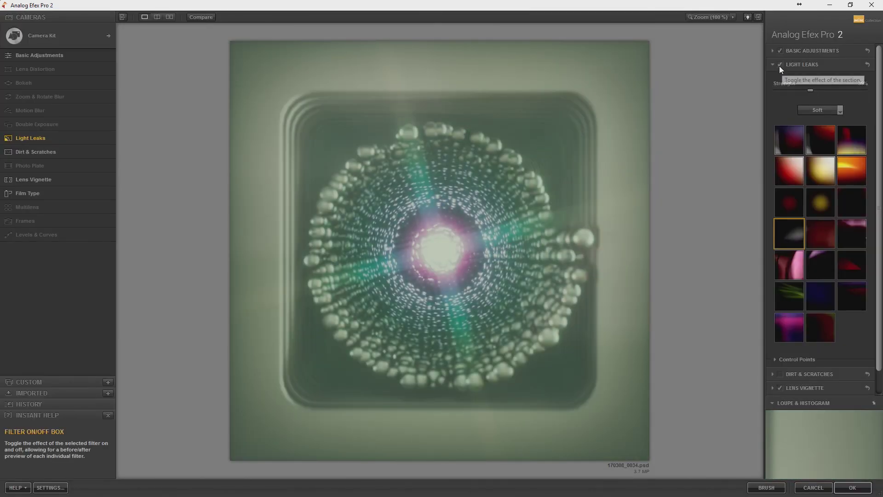
click(781, 65)
drag(811, 90, 846, 91)
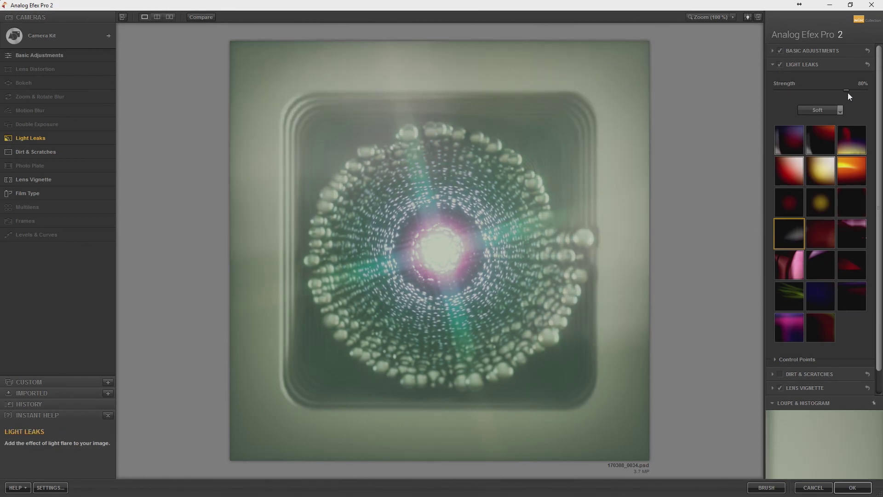
mouse_move(541, 151)
mouse_down()
mouse_move(335, 320)
mouse_move(489, 356)
mouse_move(450, 339)
mouse_move(474, 252)
mouse_move(545, 237)
mouse_move(544, 356)
mouse_up()
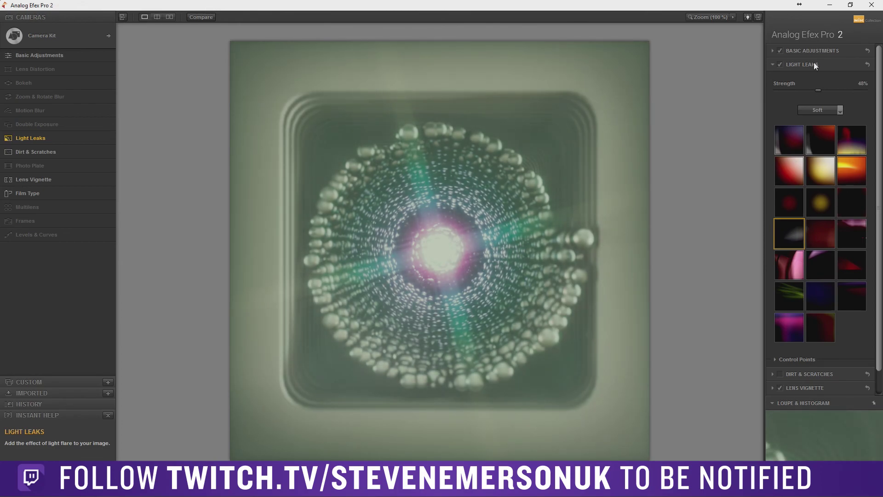
click(806, 65)
Enlarge the lens vignette to 100% Size and lighten its Amount from -31% to -15%.
click(804, 91)
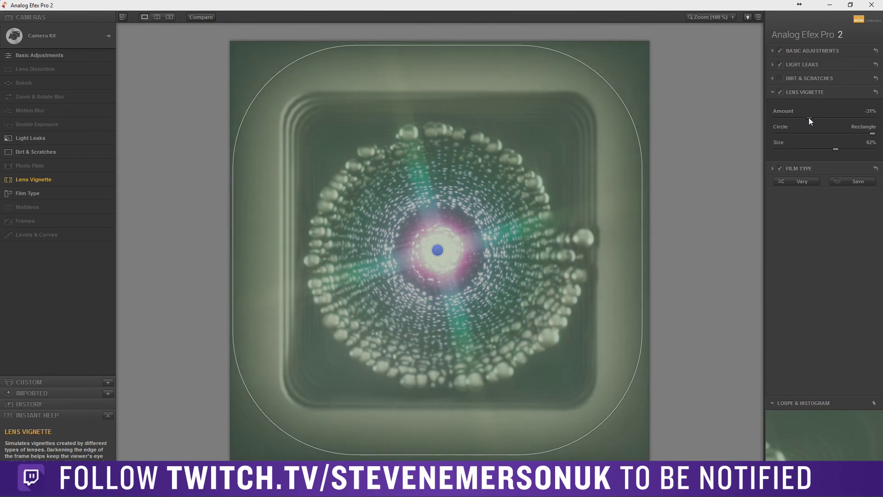
drag(637, 122, 582, 156)
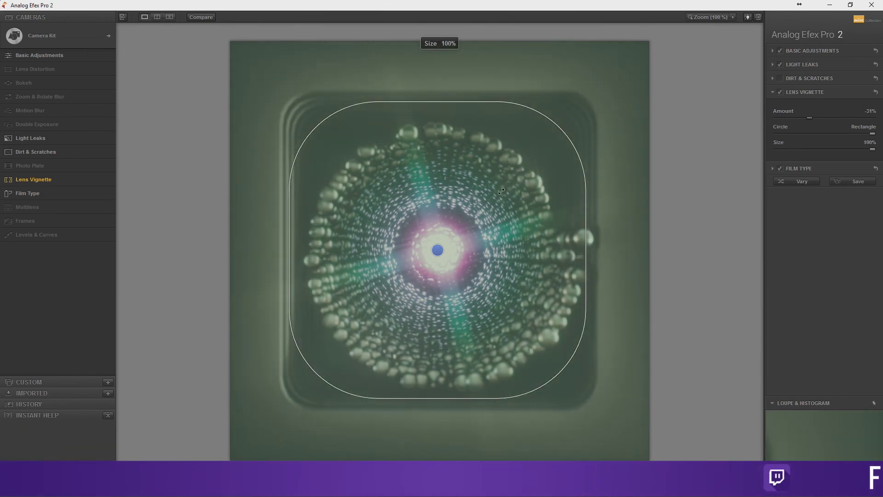
drag(813, 117, 819, 117)
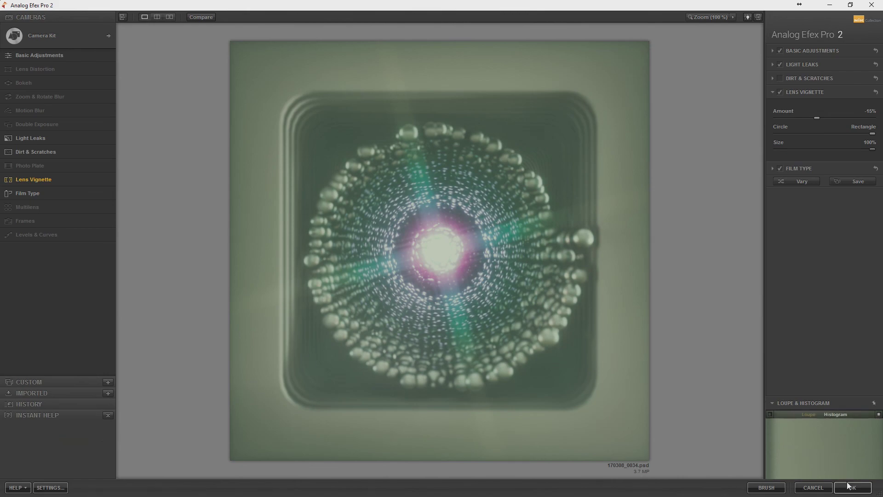
Enable Dirt & Scratches and switch its textures to Dust and Lint.
click(780, 79)
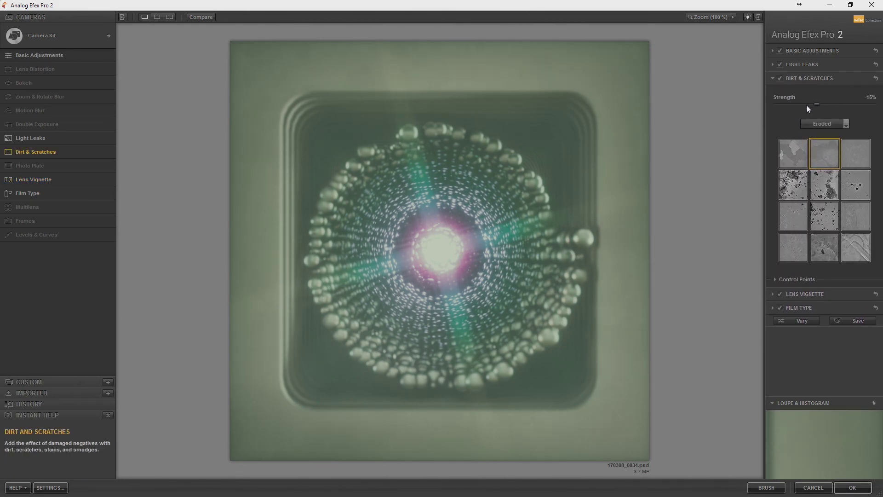
drag(806, 105, 765, 109)
click(803, 165)
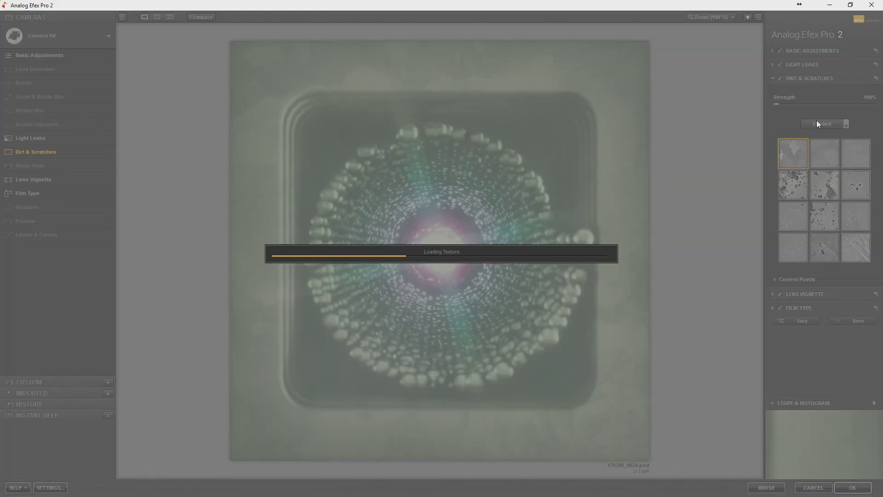
click(819, 124)
click(819, 138)
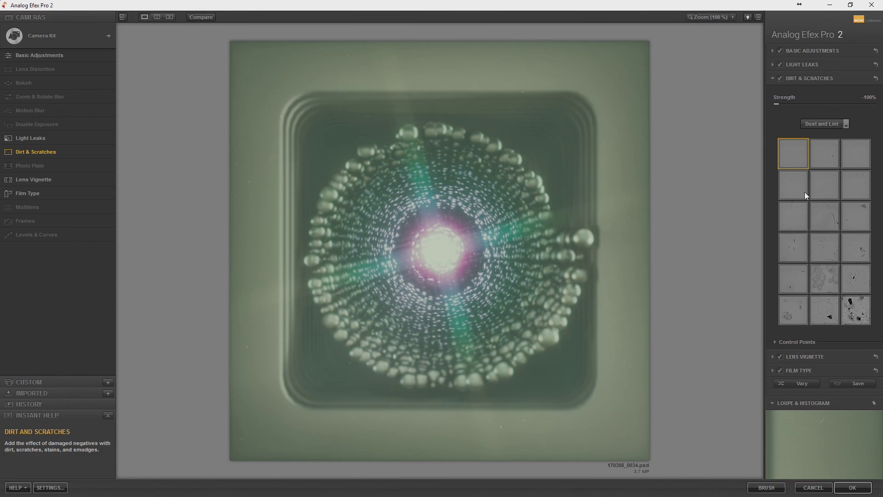
Pick a sparse dust texture at about -46% strength and apply the filter to Photoshop.
click(804, 193)
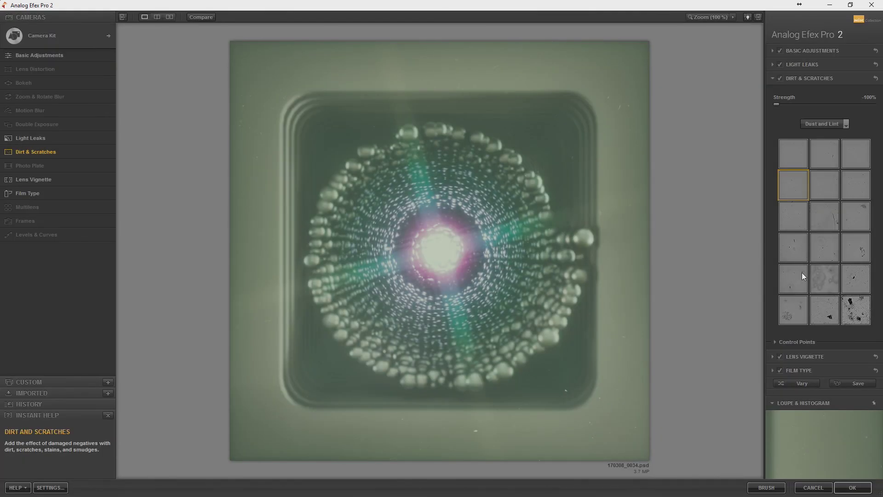
click(802, 276)
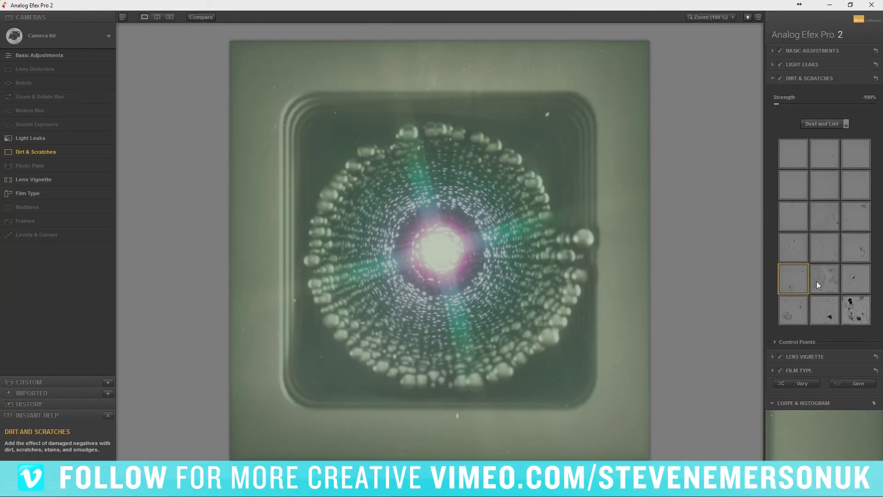
mouse_move(794, 107)
mouse_down()
mouse_move(824, 108)
mouse_move(806, 112)
mouse_up()
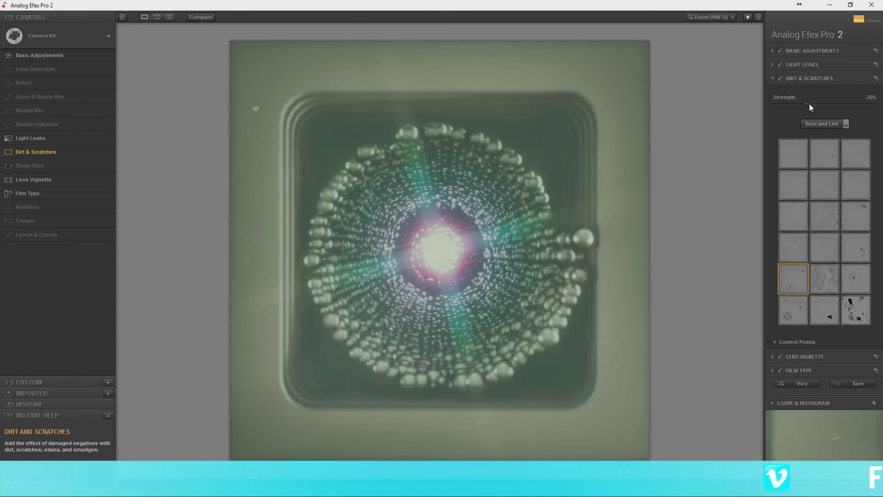
drag(812, 103, 802, 105)
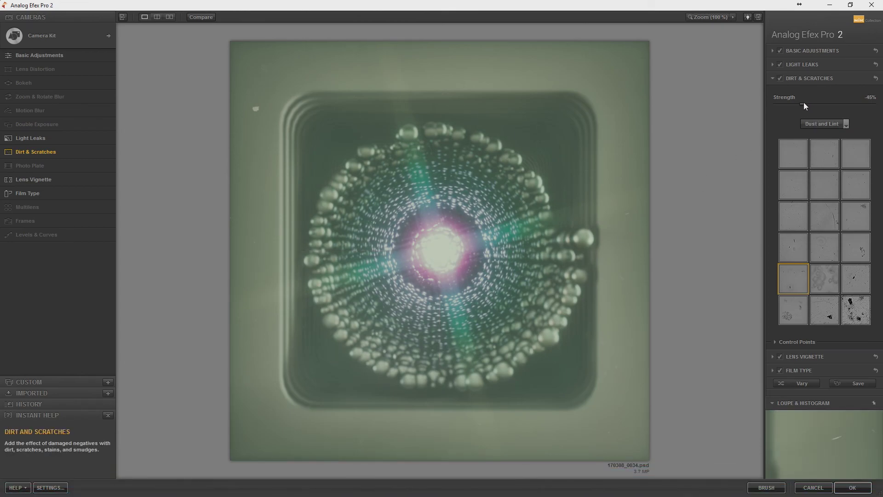
click(853, 488)
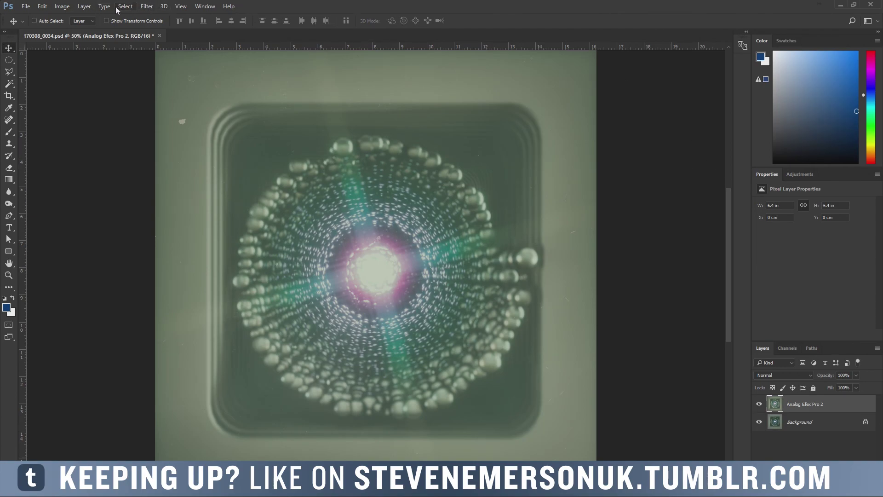
Add Levels 1 and Curves 1 adjustment layers above the Analog Efex Pro 2 layer.
click(84, 7)
mouse_move(111, 108)
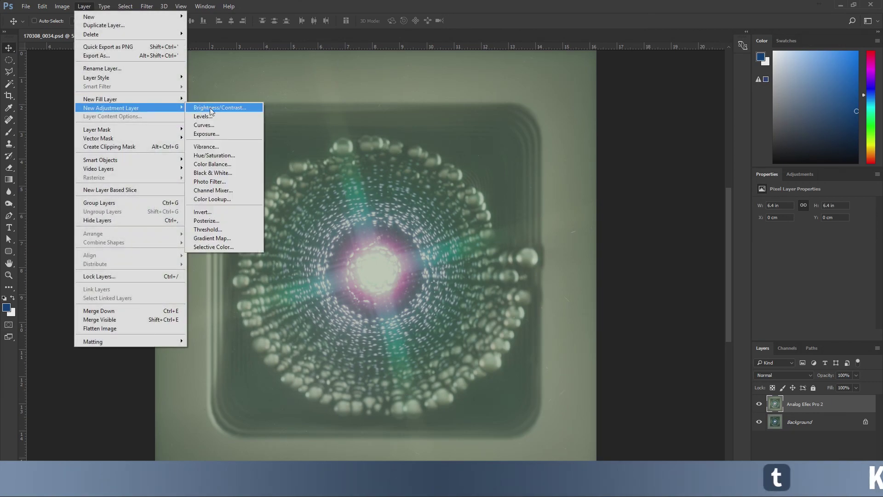
click(211, 117)
key(Return)
click(84, 7)
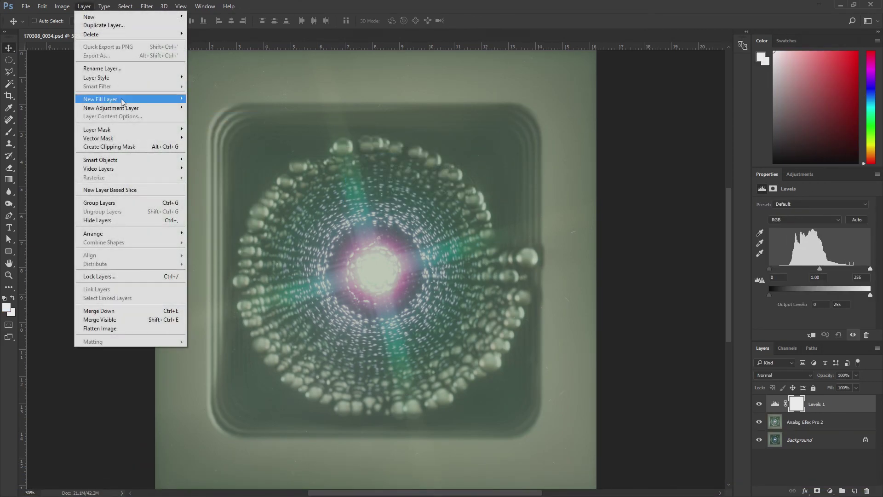
click(216, 125)
key(Return)
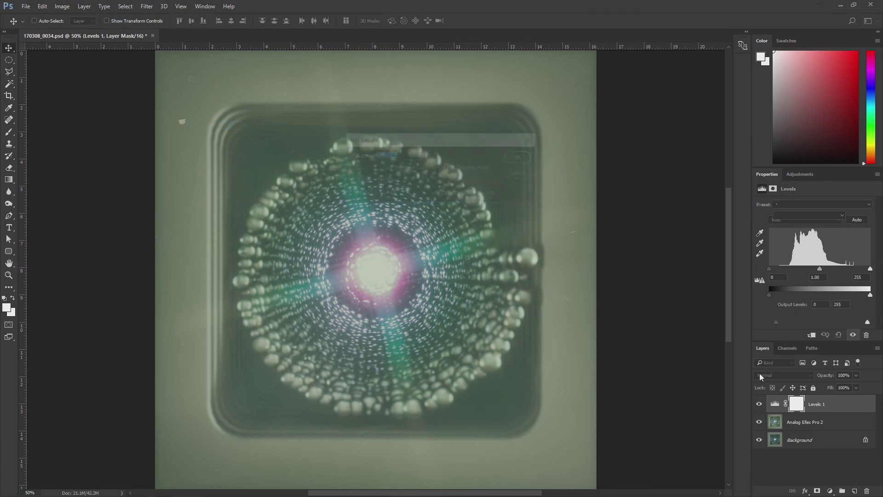
Auto-correct Levels 1 and fine-tune it to 25 / 0.97 / 229.
click(776, 421)
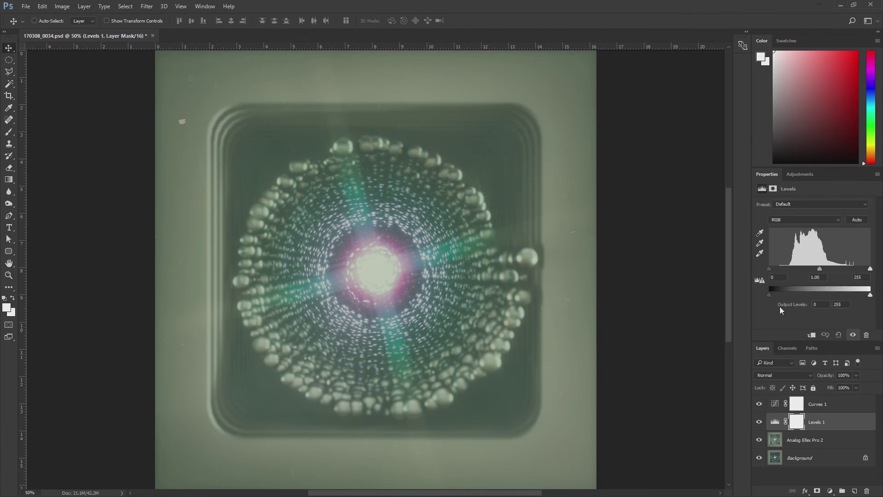
click(857, 221)
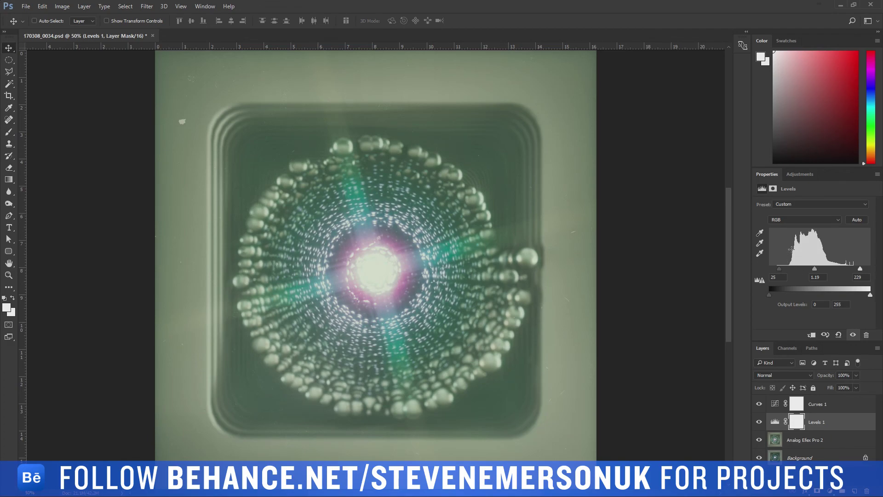
drag(815, 269, 819, 268)
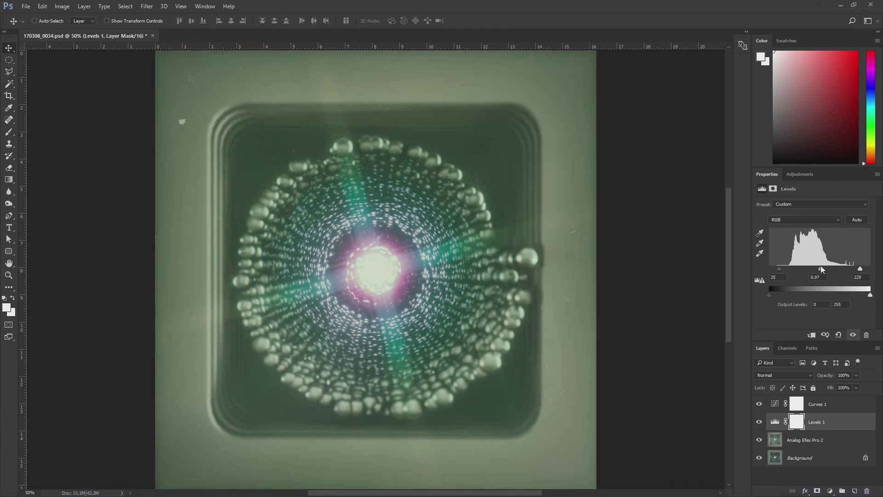
drag(819, 269, 819, 268)
Shape Curves 1 into a gentle S-curve with a lifted black point.
click(777, 404)
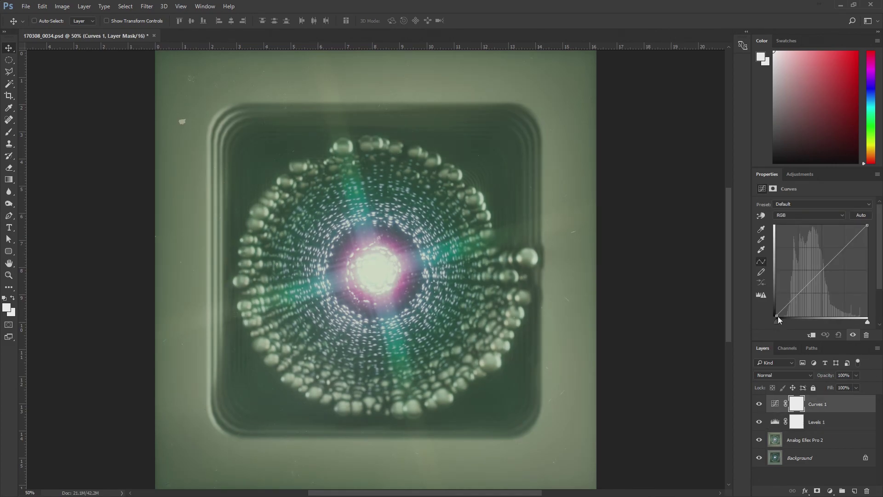
drag(787, 297, 799, 295)
mouse_move(822, 267)
mouse_down()
mouse_move(822, 276)
mouse_move(845, 246)
mouse_up()
drag(776, 310, 772, 303)
drag(821, 269, 818, 268)
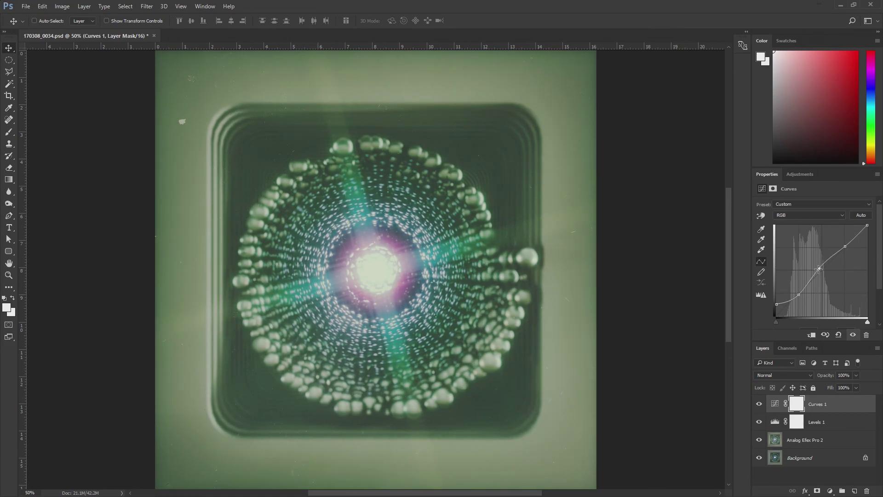
Set Levels 1 to black input 20 and midtone gamma 0.91.
click(782, 419)
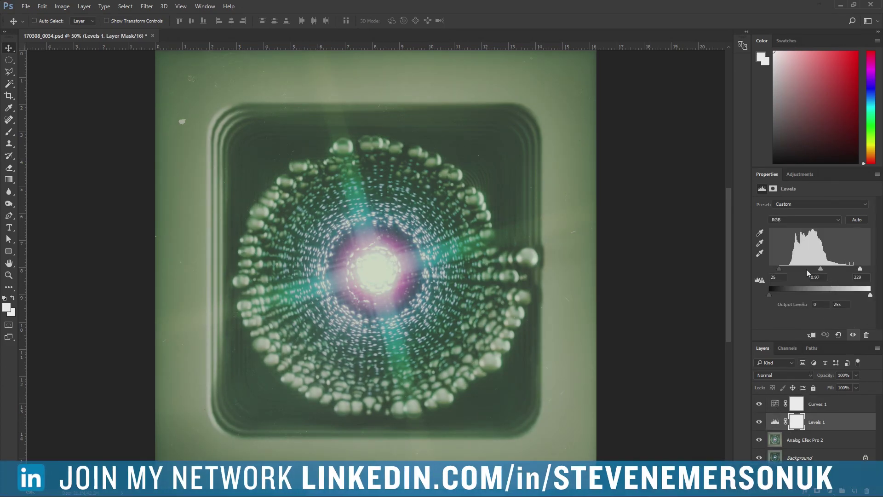
drag(820, 269, 820, 269)
drag(818, 269, 821, 268)
Add a Levels 2 adjustment layer, darken its black input, and move it above Curves 1.
click(140, 7)
mouse_move(111, 108)
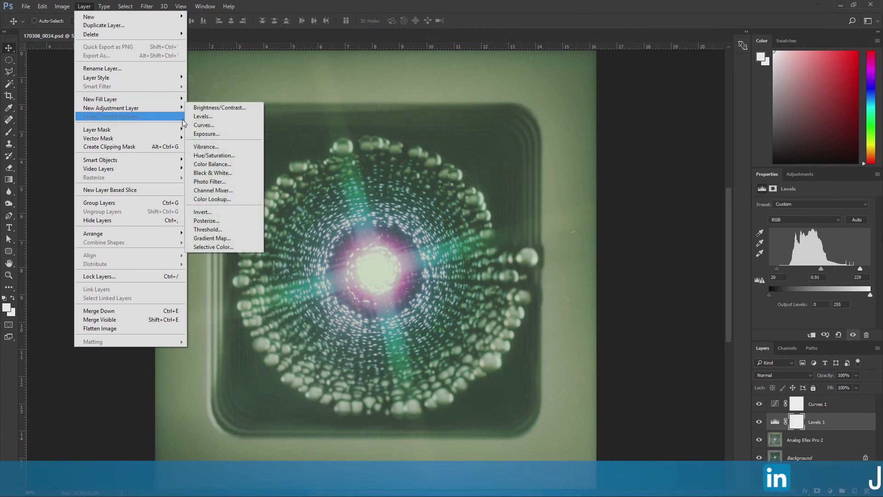
click(225, 117)
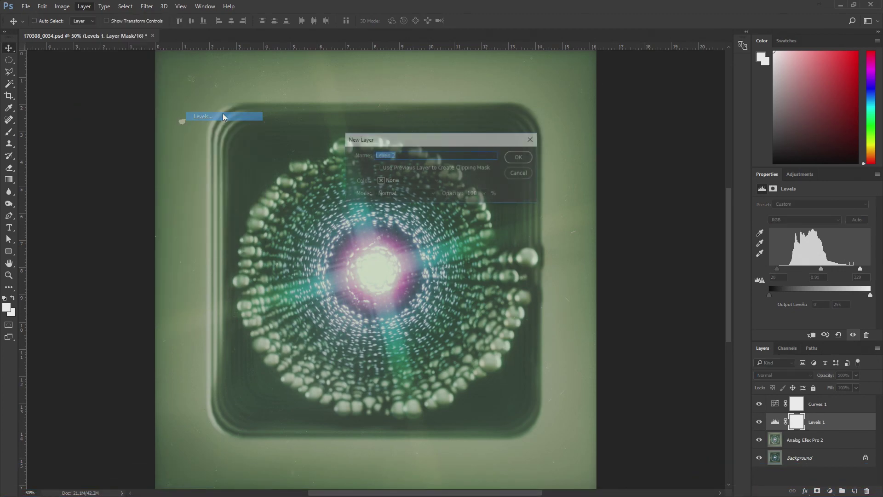
click(518, 157)
drag(770, 268, 802, 269)
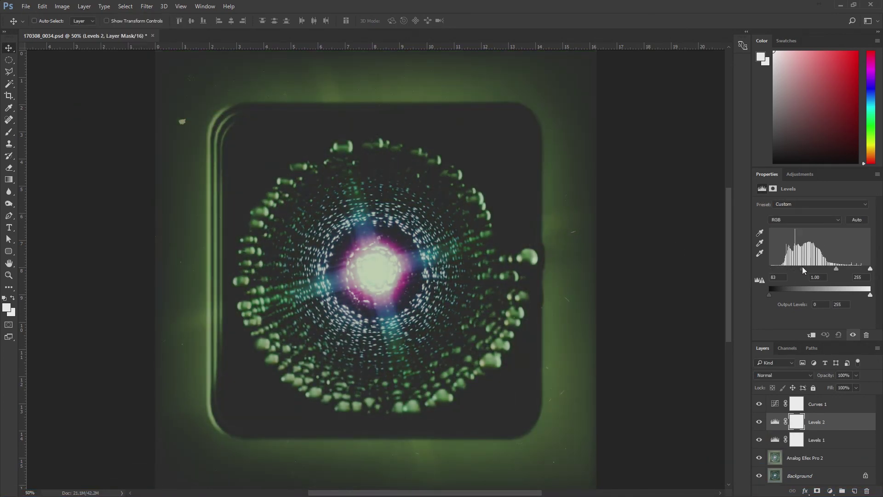
drag(822, 422, 815, 403)
Fill a rectangle around the dish interior with black on the Levels 2 mask.
click(800, 404)
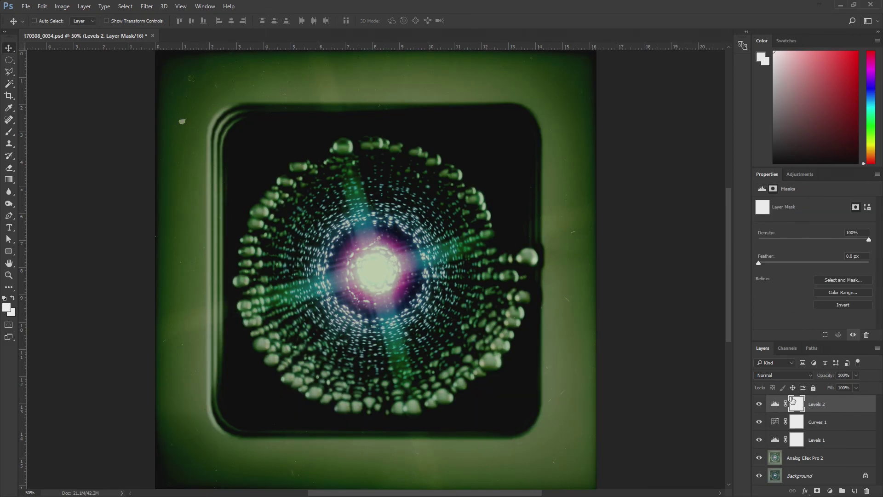
click(9, 60)
click(46, 60)
drag(211, 98, 539, 438)
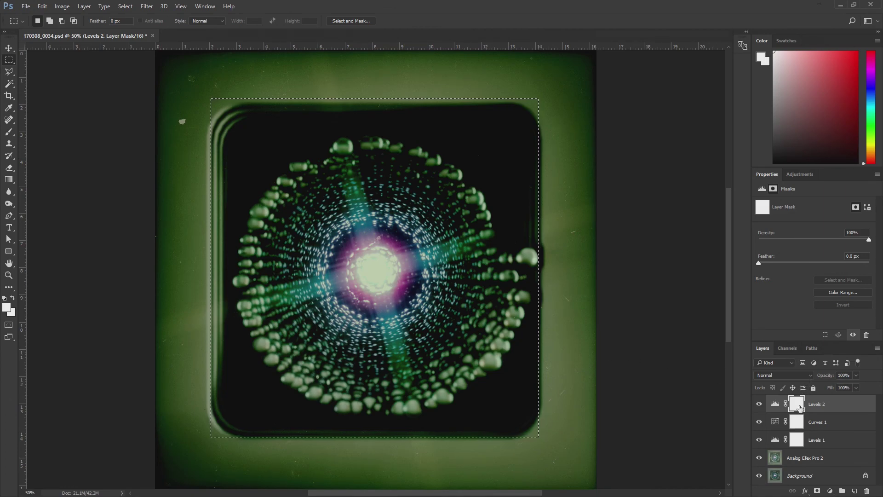
key(shift+F5)
click(502, 152)
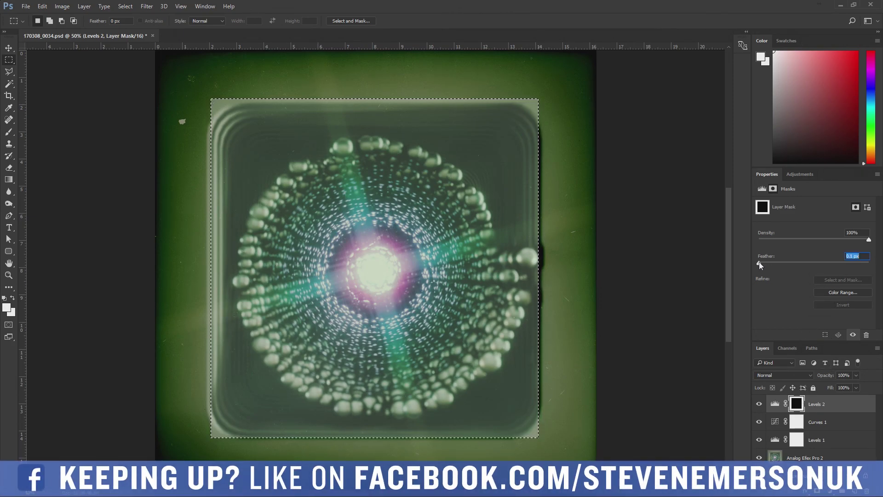
Feather the mask to 126.4 px, deselect, and set the Levels 2 input to 27/0.94/255.
mouse_move(759, 262)
mouse_down()
mouse_move(848, 267)
mouse_move(835, 261)
mouse_up()
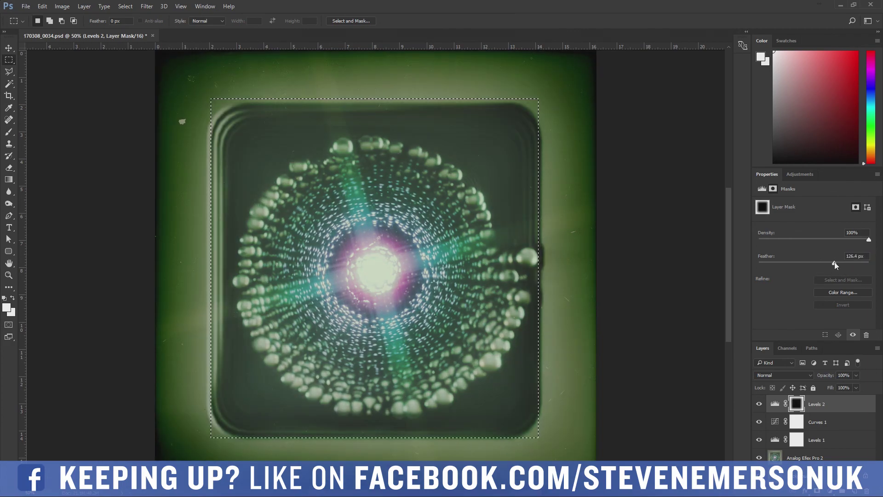
key(ctrl+d)
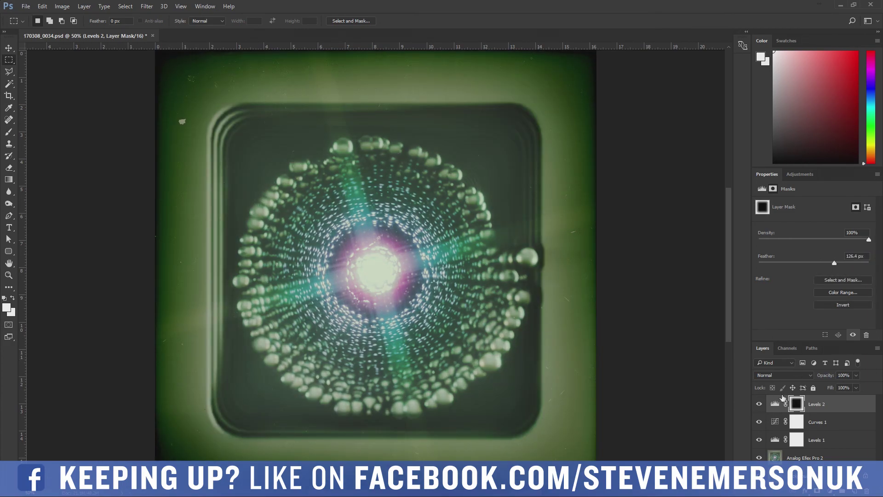
click(775, 403)
drag(784, 271, 832, 269)
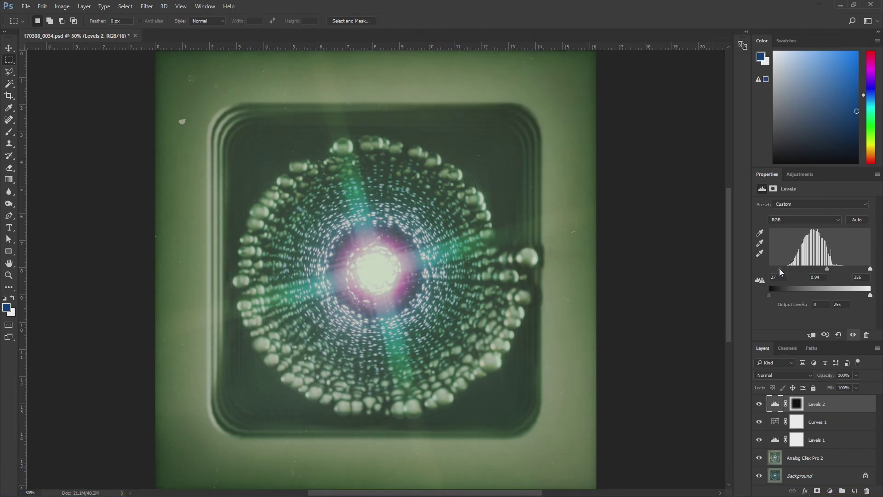
Refine the Levels 2 black, gamma and white inputs and set its opacity to 77%.
drag(829, 268, 823, 268)
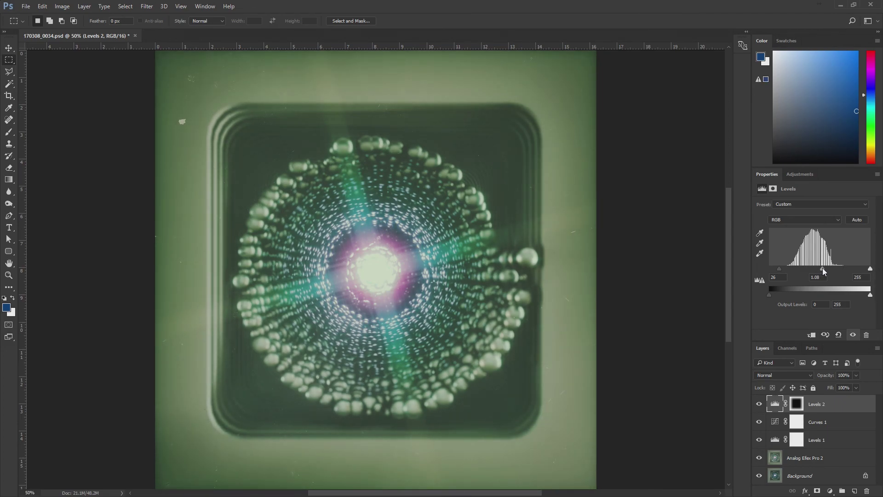
drag(870, 269, 858, 269)
click(760, 405)
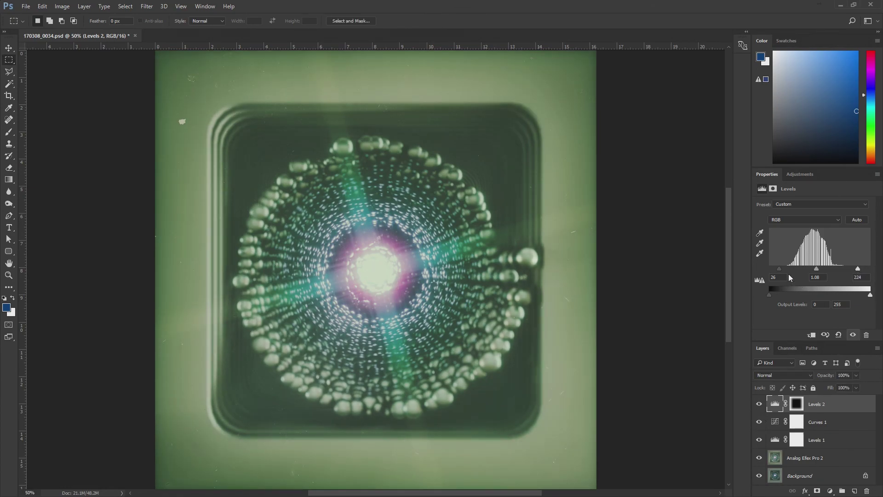
drag(781, 272, 782, 269)
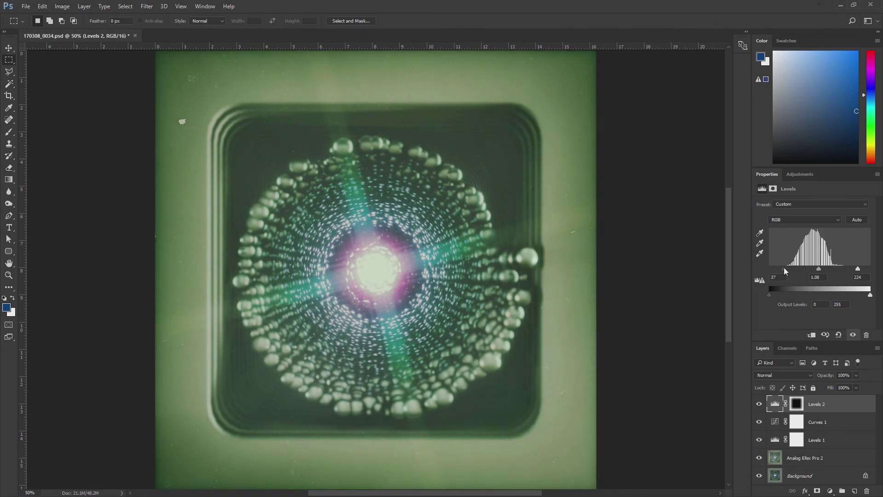
click(857, 376)
Lower the Curves 1 shadow point slightly and save the document.
key(alt+bracketleft)
drag(798, 295, 798, 298)
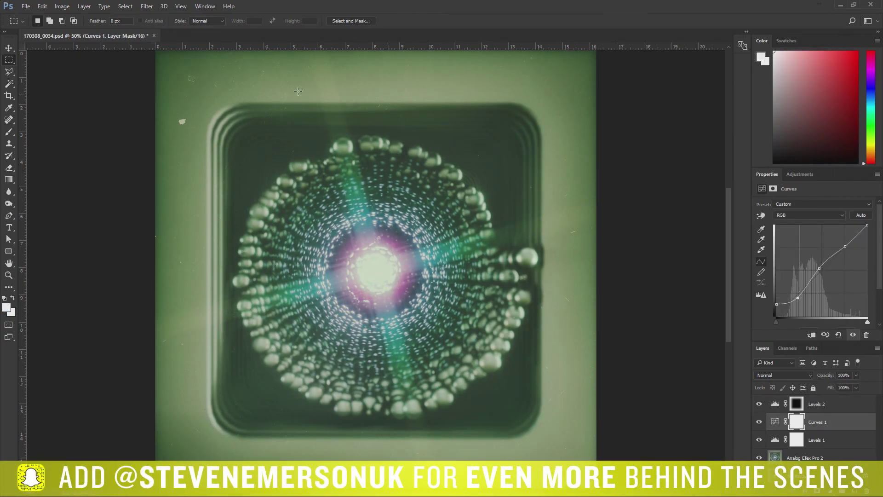
key(ctrl+s)
Export a PNG-24 via Save for Web into a new folder named 170308.
key(ctrl+alt+shift+s)
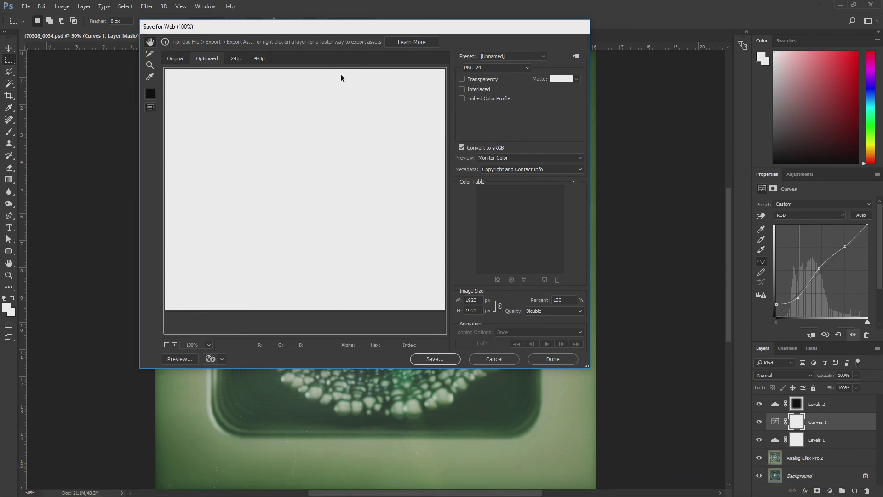
key(Return)
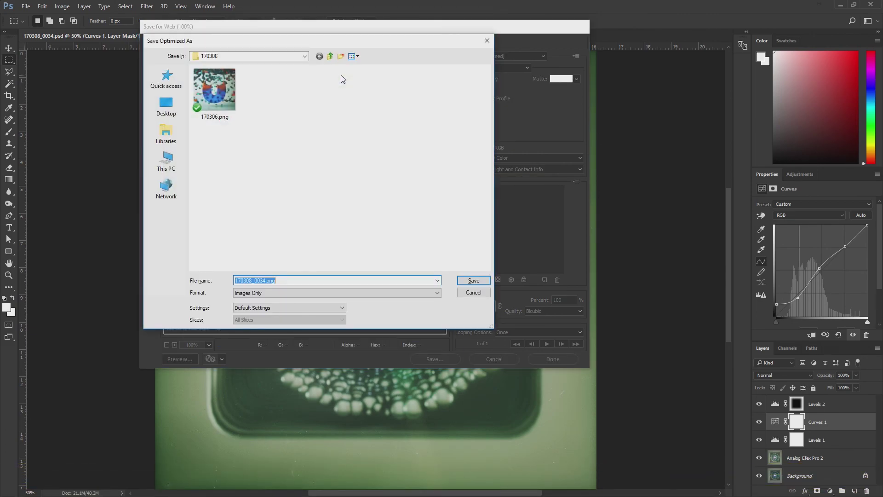
click(331, 56)
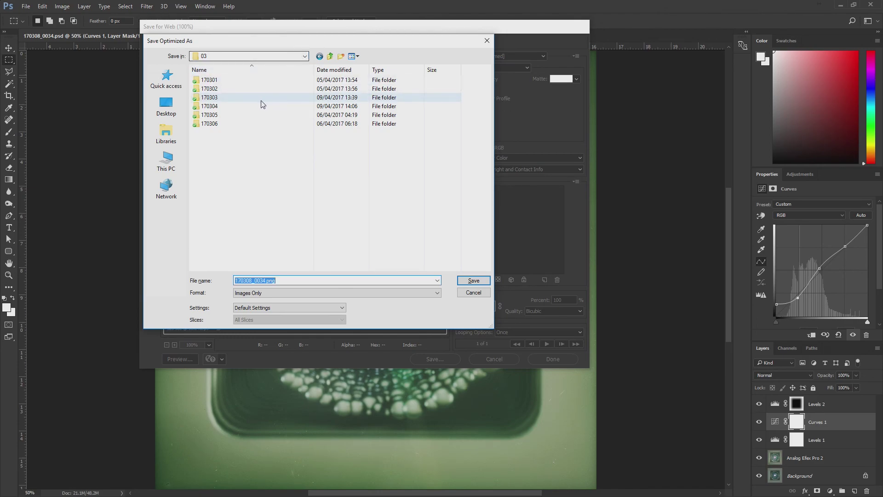
click(341, 56)
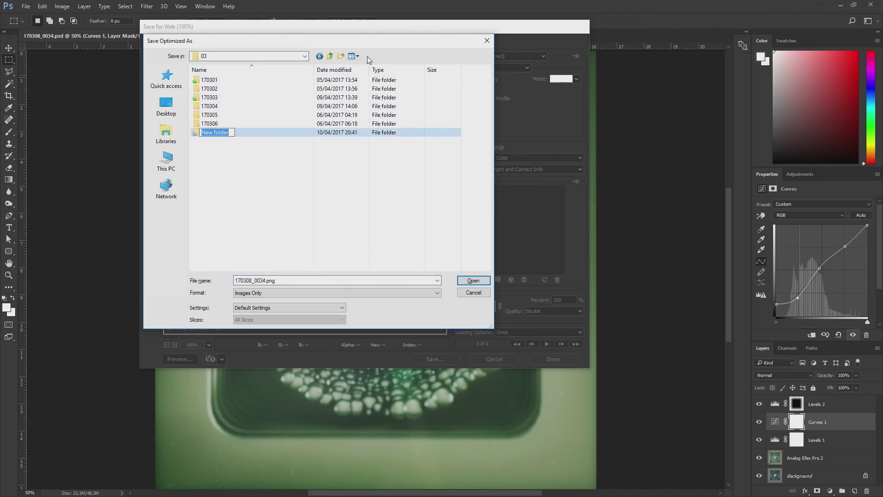
text(170308)
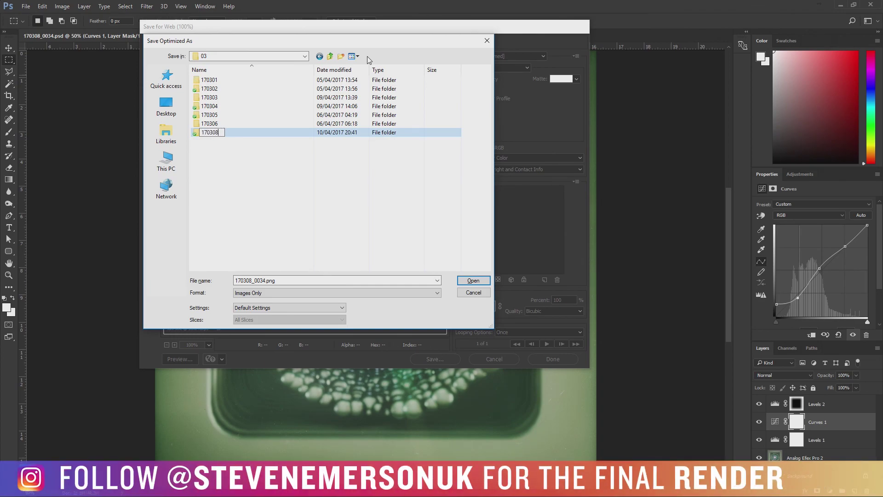
key(Return)
key(Return)
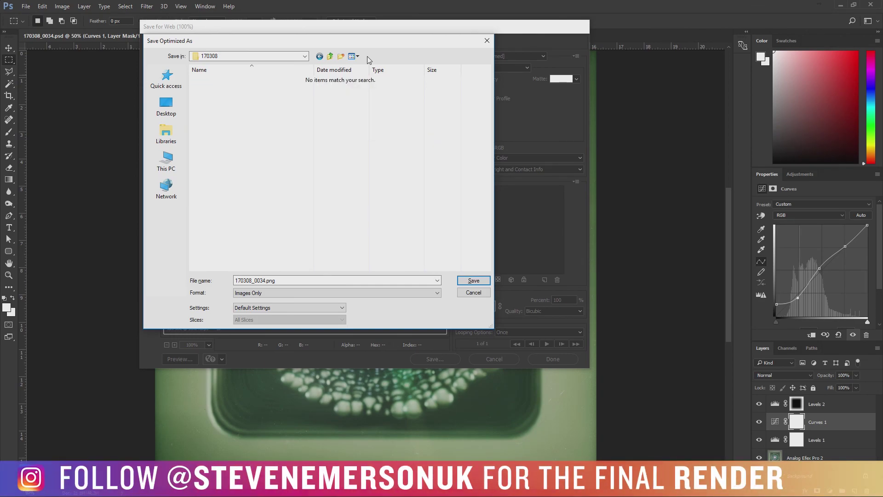
Name the exported file 170308 and save it in that folder.
key(End)
key(shift+End)
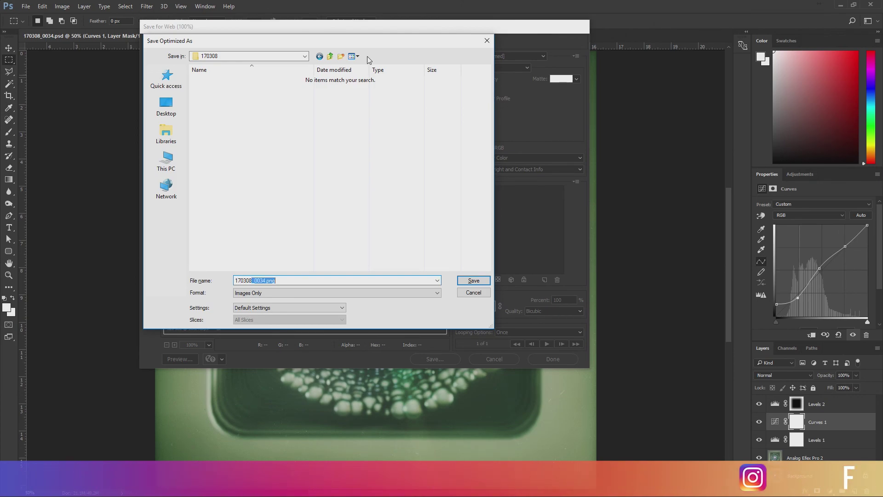
key(BackSpace)
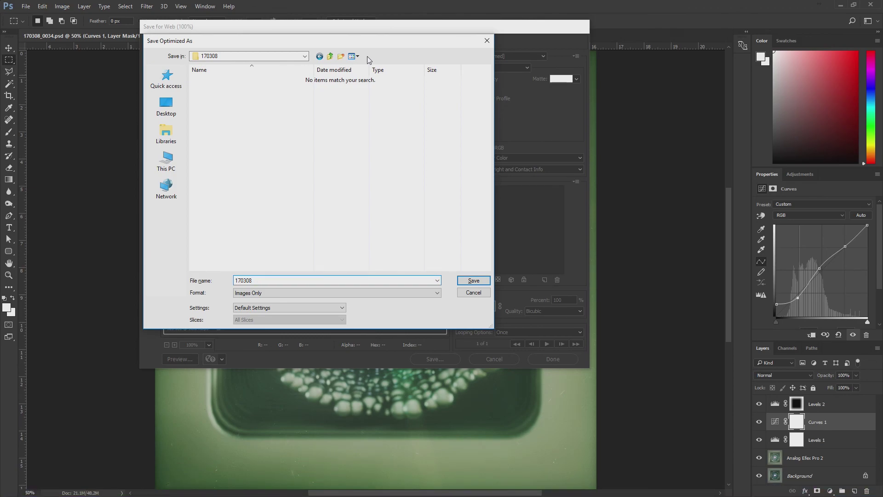
key(Return)
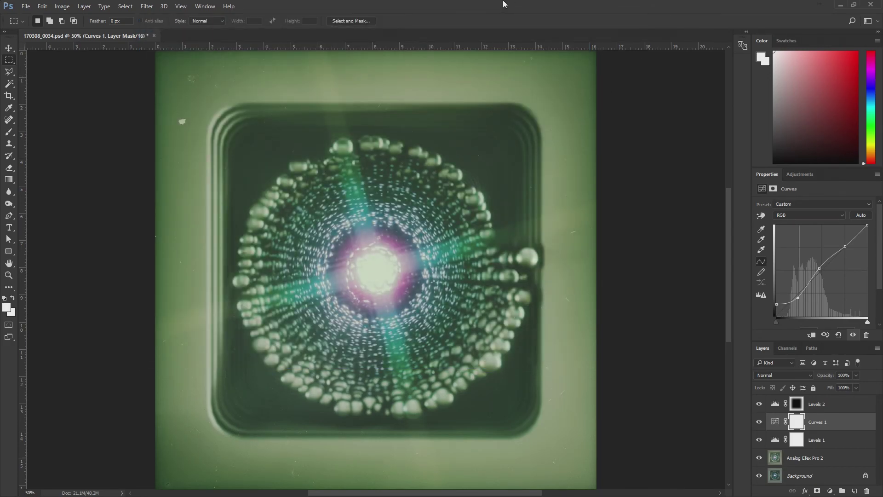
Save and close 170308_0034.psd, then exit Photoshop.
key(ctrl+s)
key(ctrl+w)
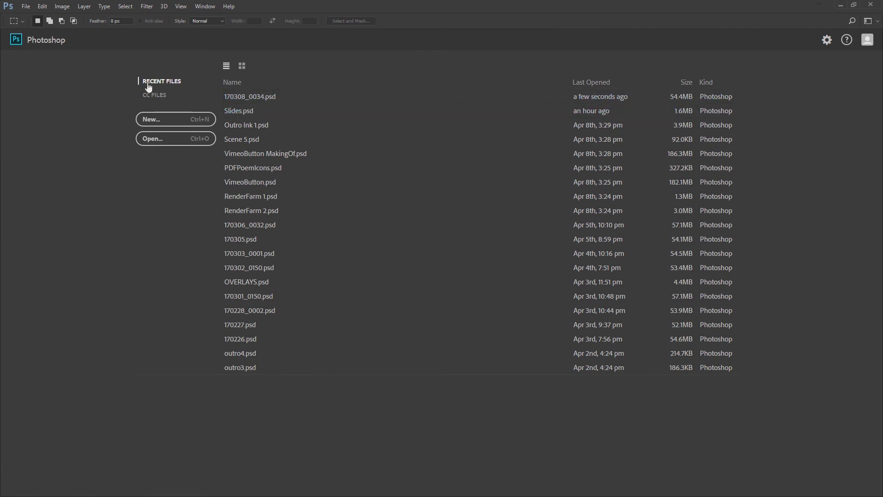
click(25, 7)
click(36, 275)
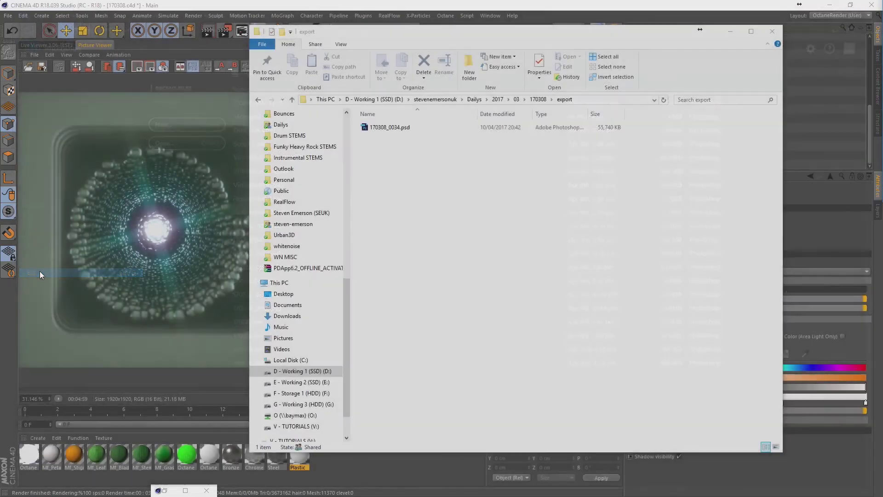